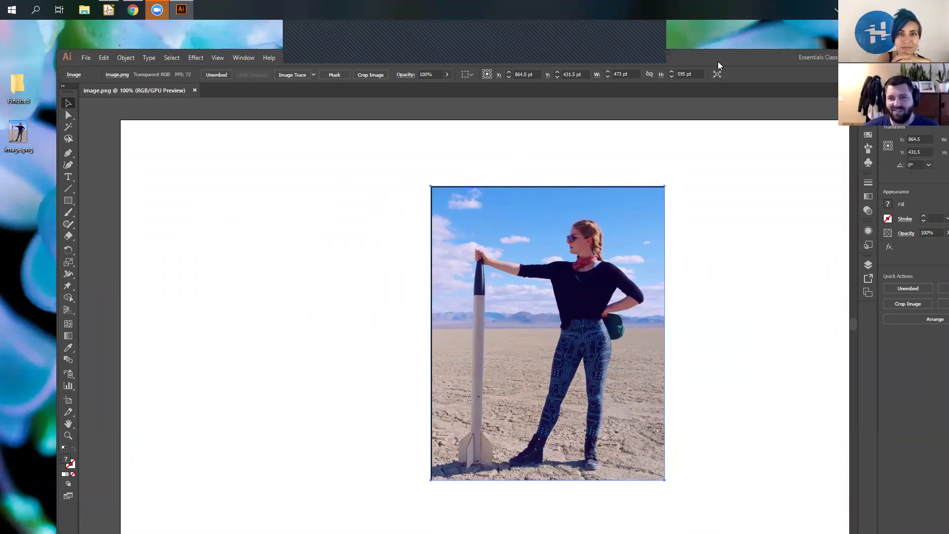
Resize the artboard to 3.5 inches wide by 2 inches high
double_click(730, 57)
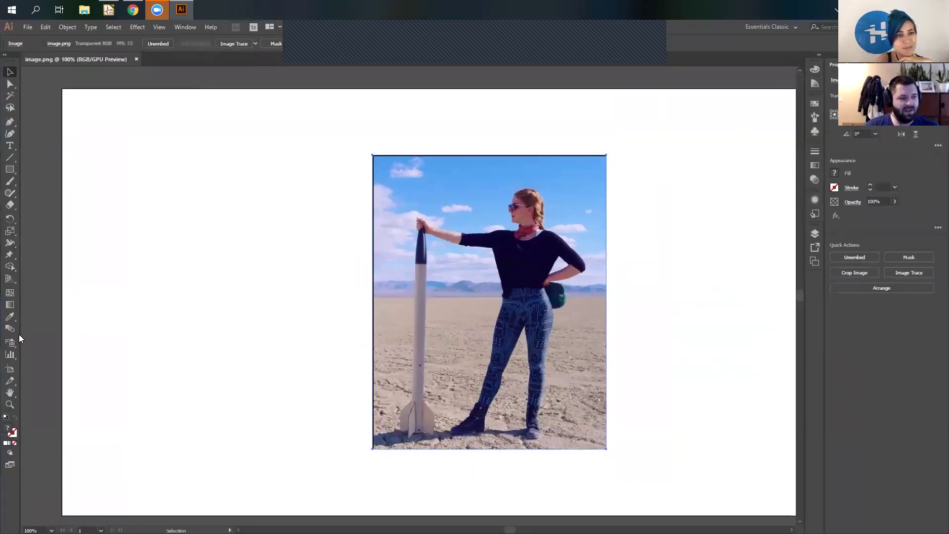
click(44, 210)
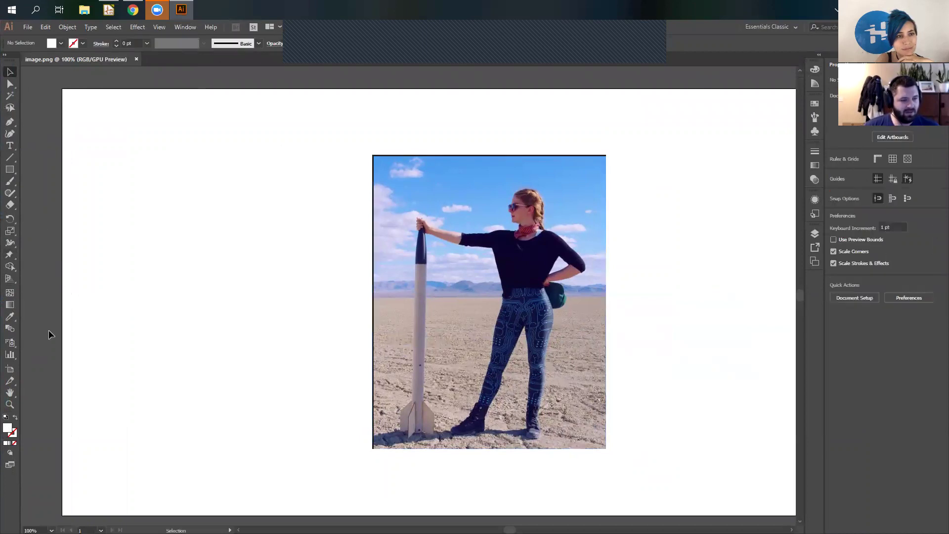
click(10, 372)
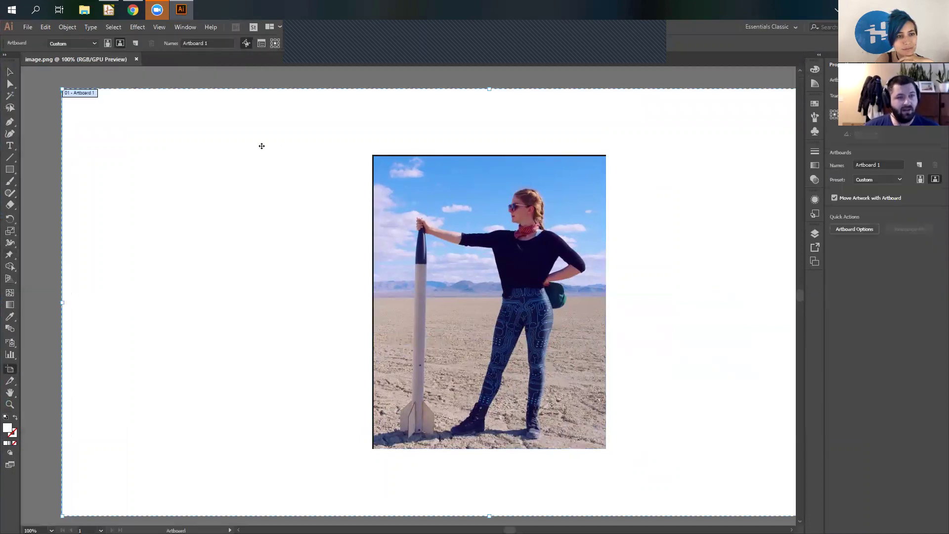
click(258, 44)
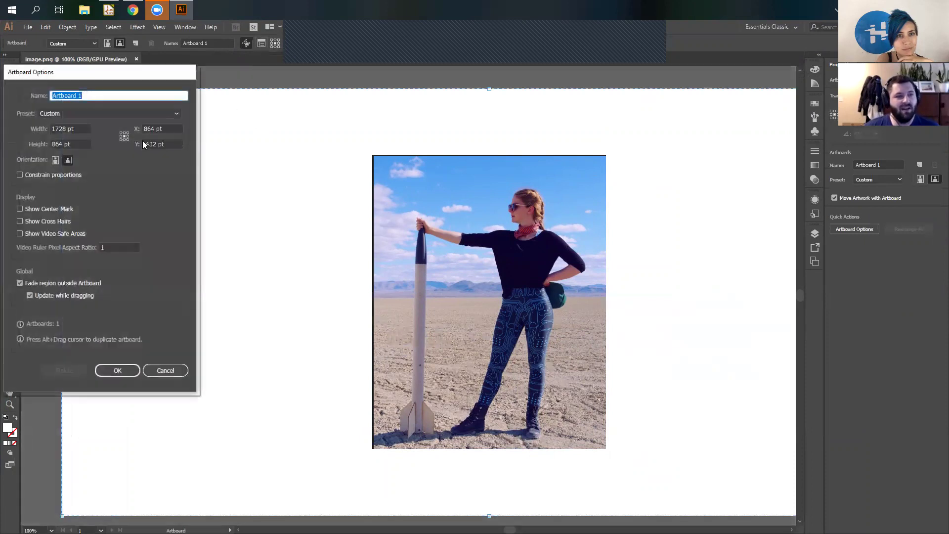
click(80, 128)
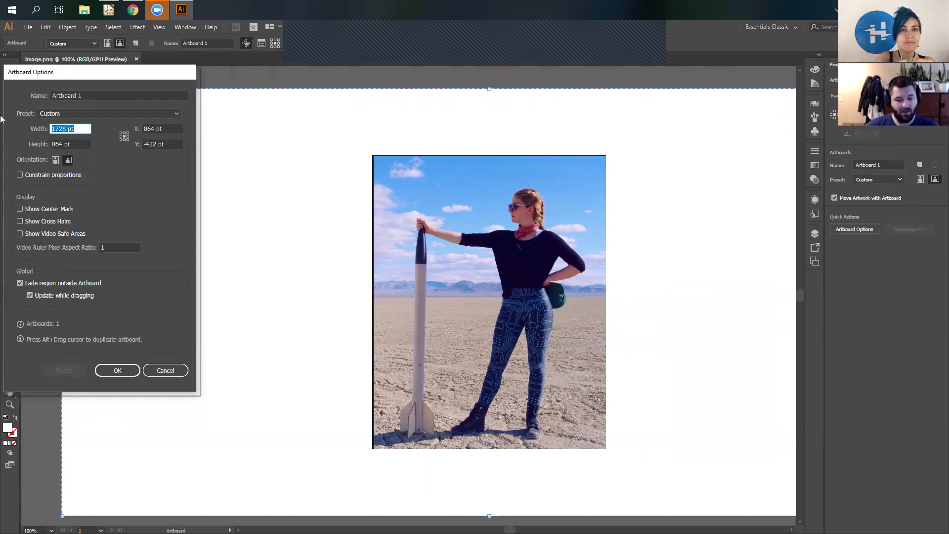
text(3.5)
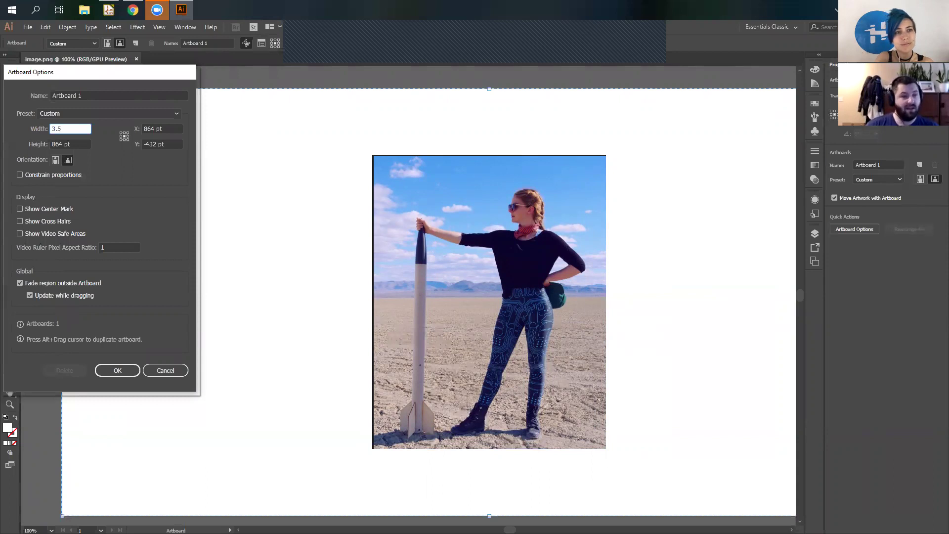
key(Tab)
text(2")
key(Return)
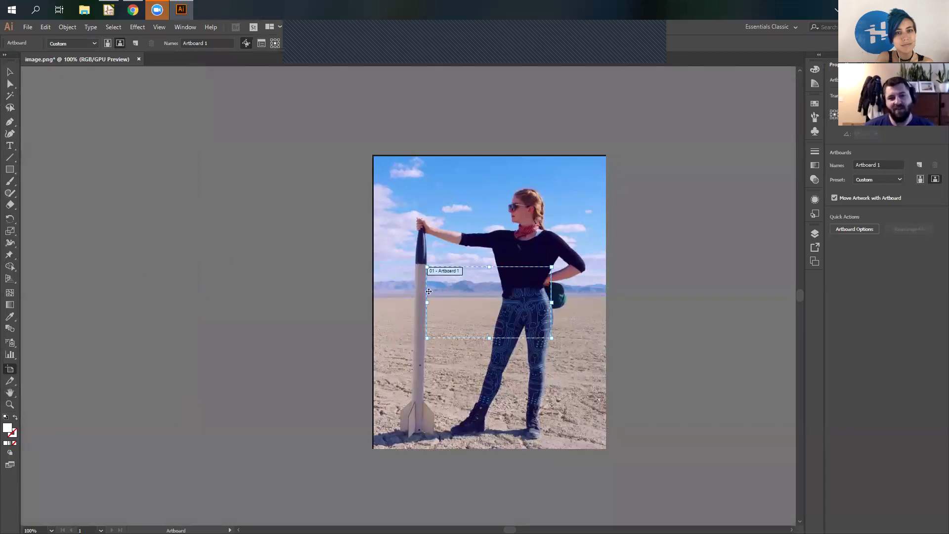
Scale down the photo of the woman with the rocket and move it over the artboard's left part
click(9, 72)
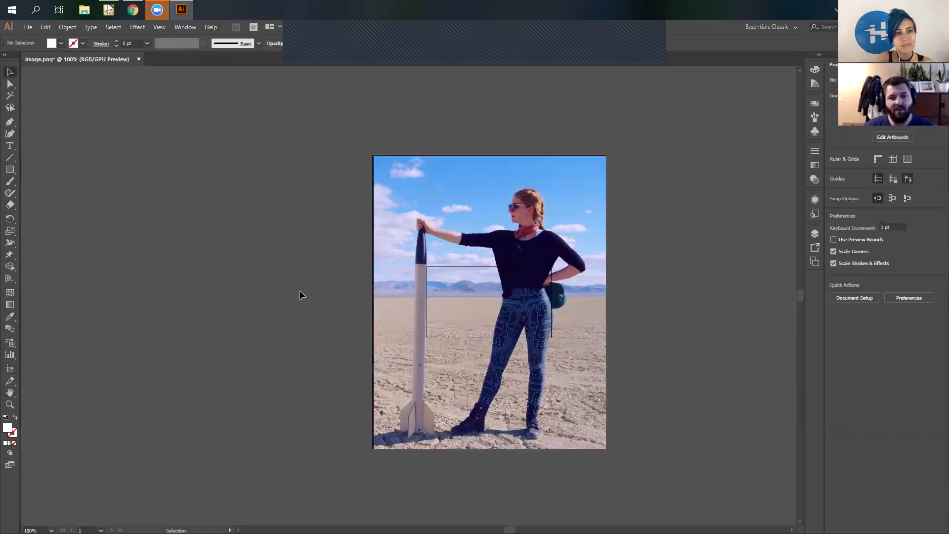
click(398, 164)
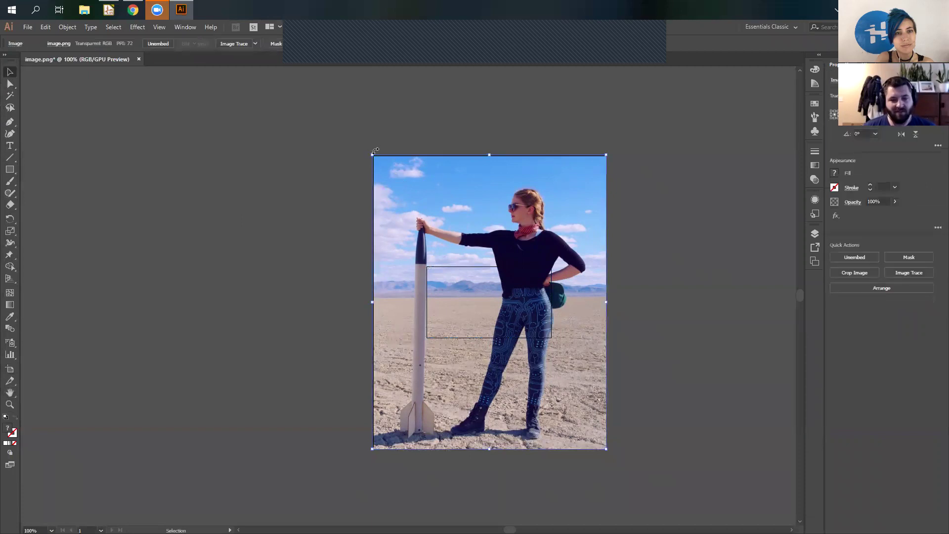
drag(373, 155, 523, 344)
drag(542, 390, 443, 313)
alt+scroll(538, 317, up, 4)
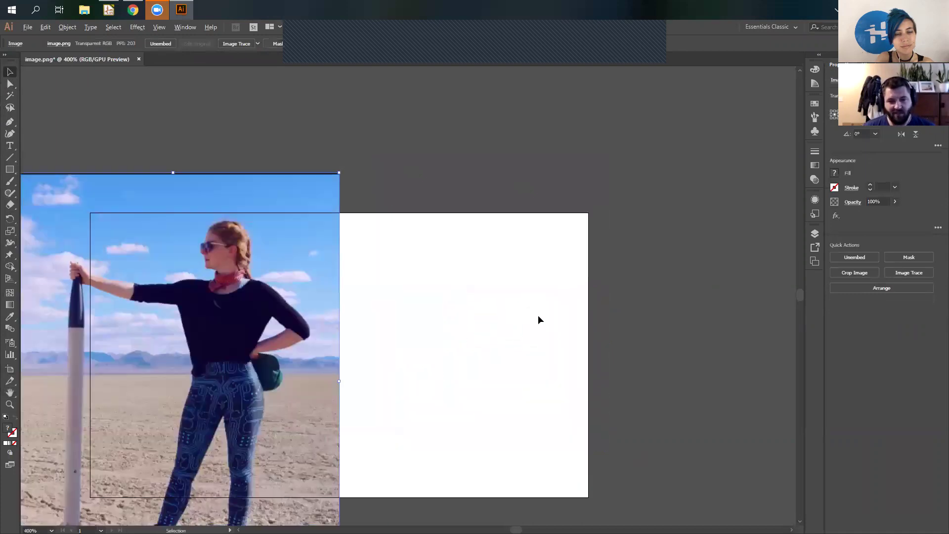
Move the photo to the artboard's right half and scale it to about 126 by 158 pt, slightly overlapping the artboard's edges
scroll(308, 309, down, 2)
drag(216, 266, 575, 271)
drag(368, 132, 502, 271)
drag(631, 383, 493, 232)
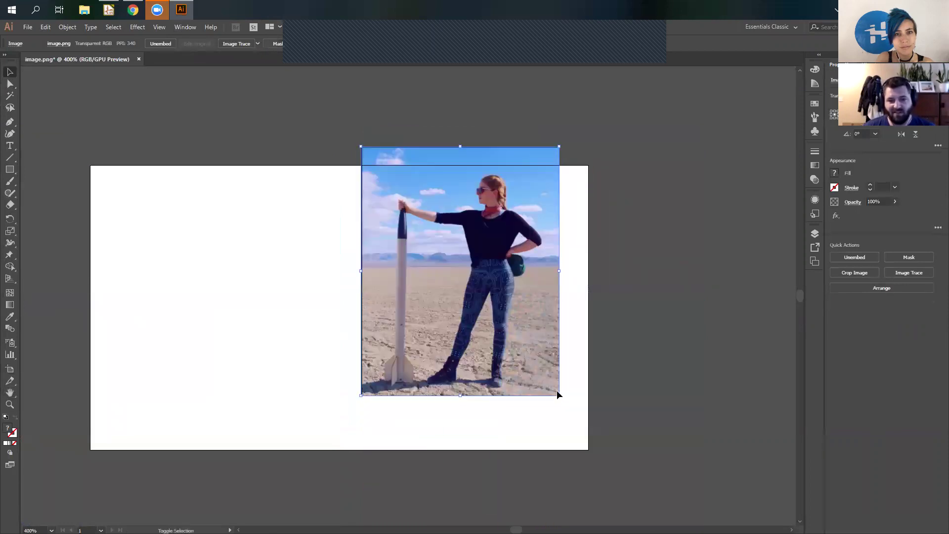
drag(559, 395, 609, 458)
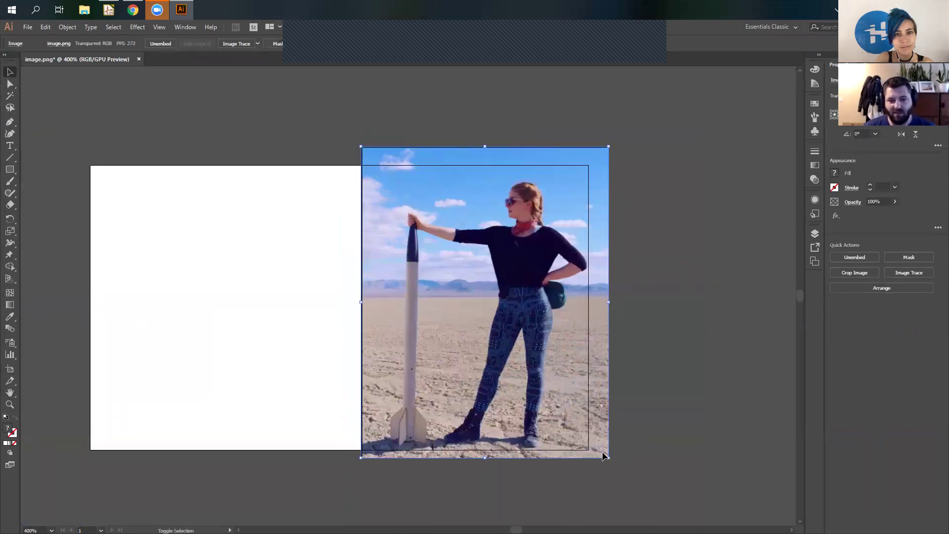
key(ctrl+shift+a)
mouse_move(508, 333)
mouse_down()
mouse_move(499, 339)
mouse_move(524, 314)
mouse_move(521, 323)
mouse_up()
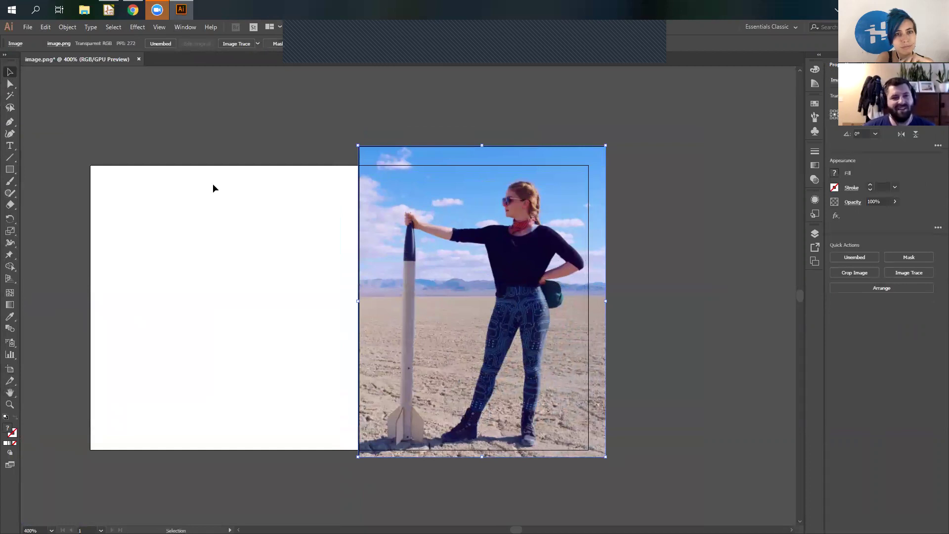
Trace the photo with the 6 Colors Image Trace preset and expand the tracing into vector shapes
click(251, 82)
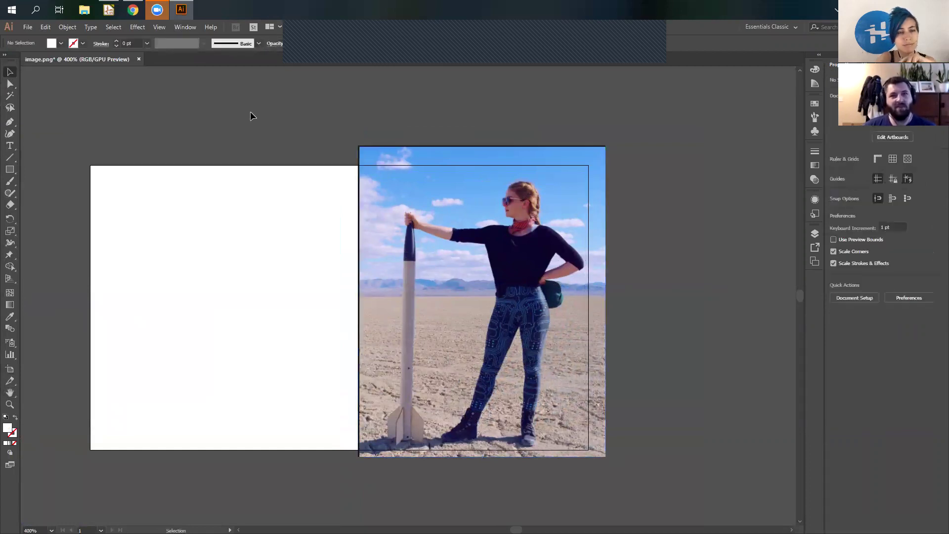
click(380, 171)
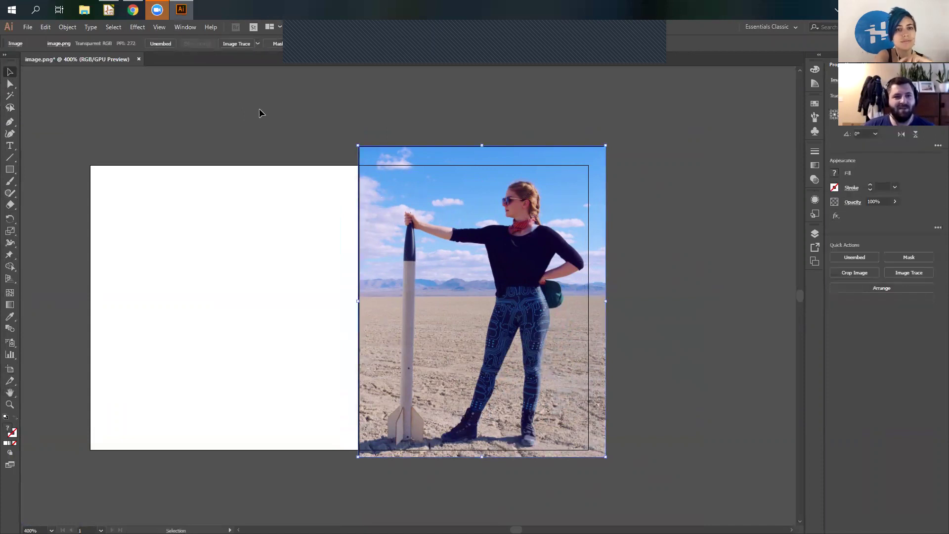
click(258, 43)
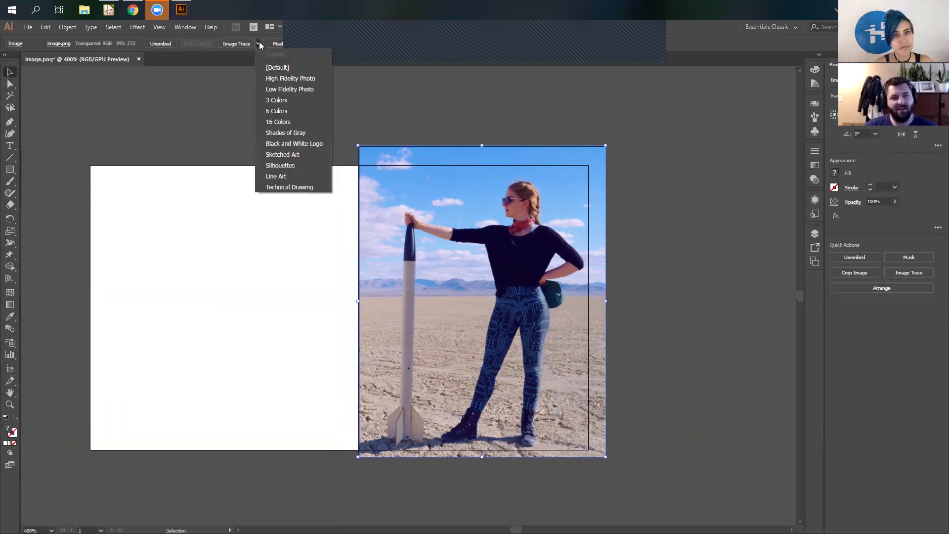
click(292, 111)
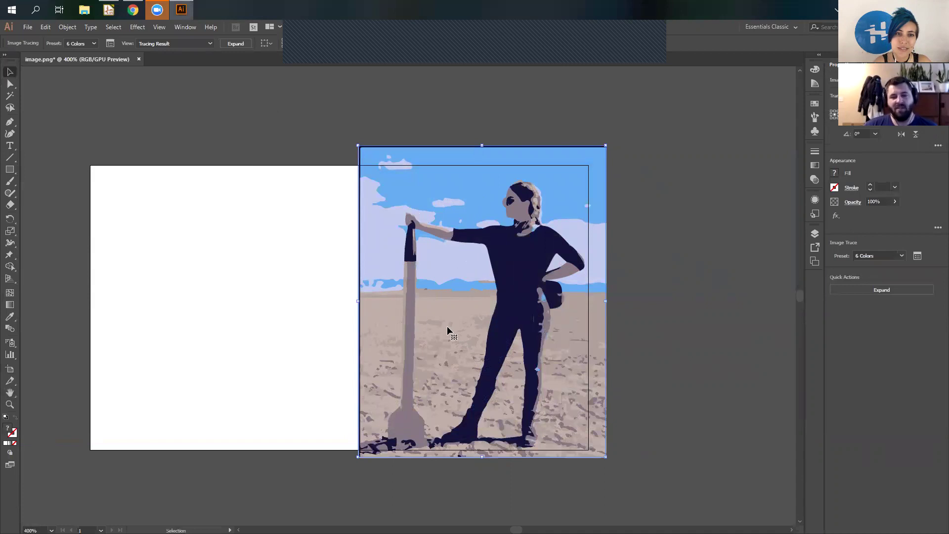
click(235, 44)
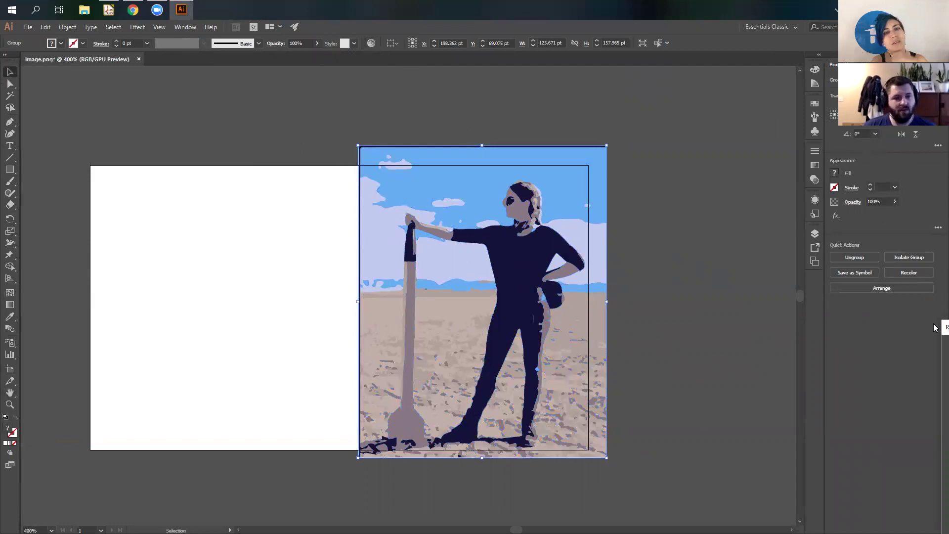
Start recoloring the traced group and set the dark navy color's hue to 300° and saturation to 70%
click(909, 273)
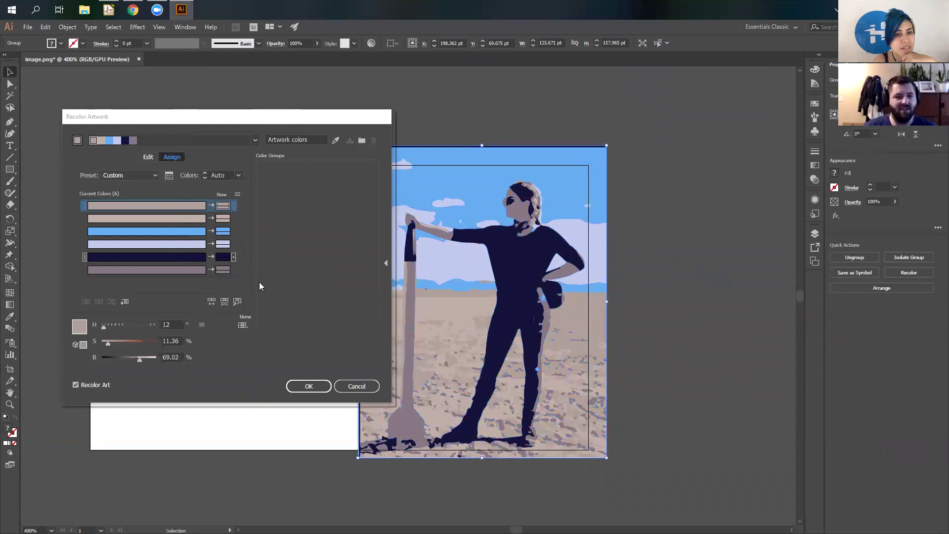
click(222, 257)
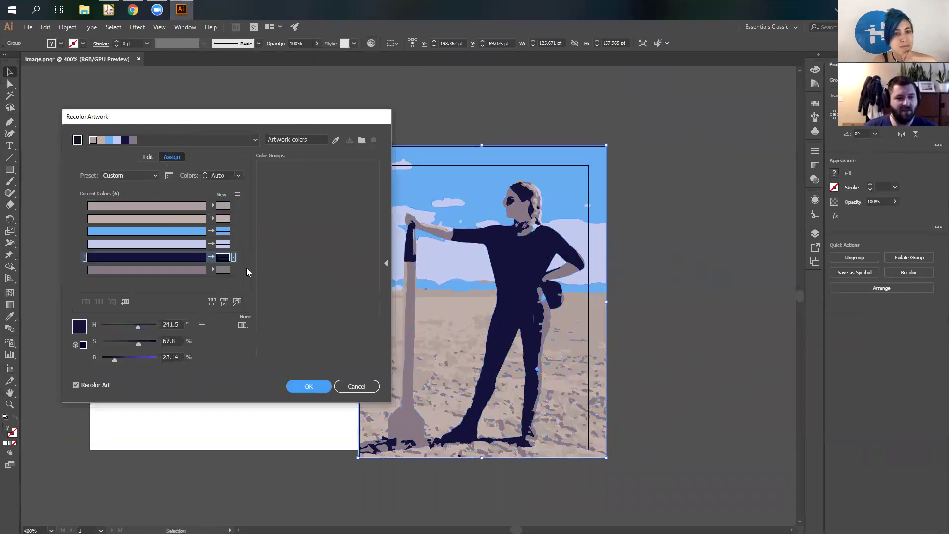
click(170, 324)
text(300)
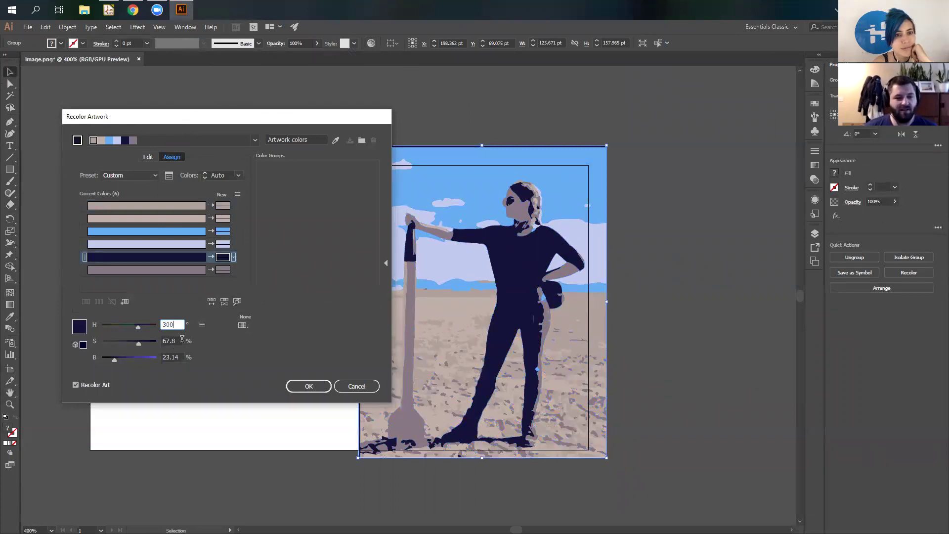
click(182, 341)
text(70)
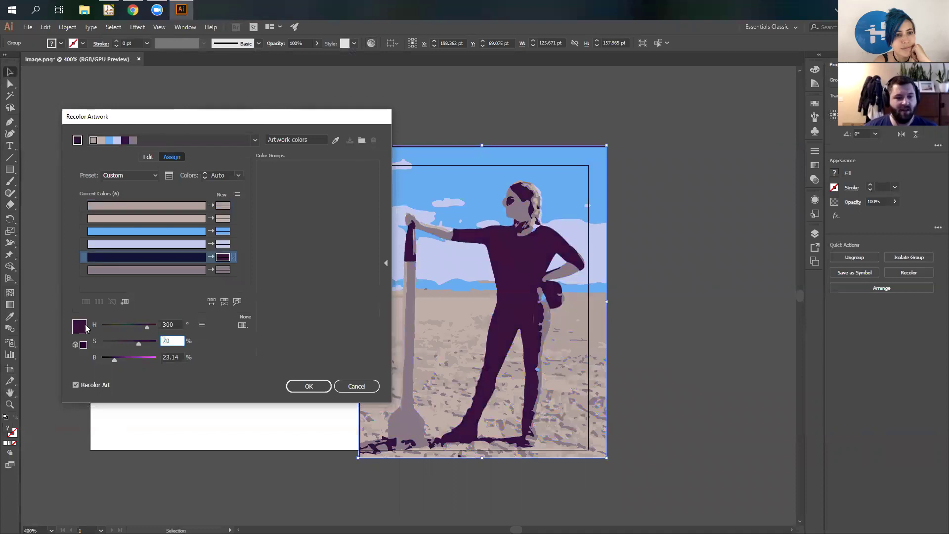
Set the former navy color's brightness to 50% and apply the recoloring to the artwork
click(179, 356)
text(50)
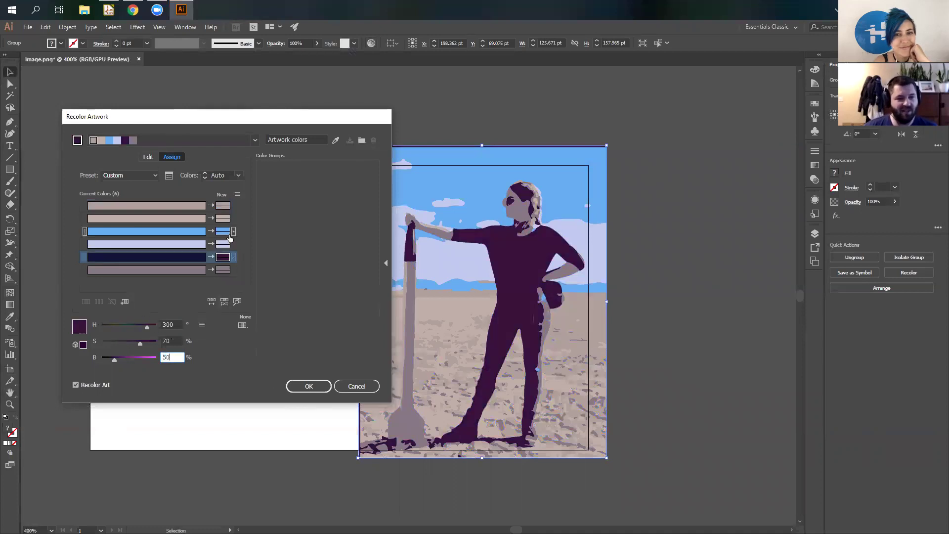
key(Return)
key(ctrl+z)
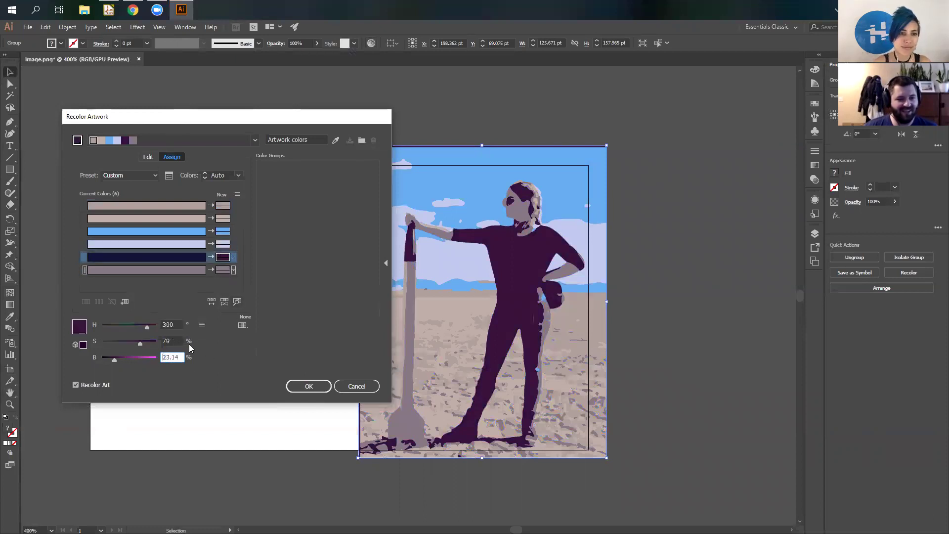
text(50)
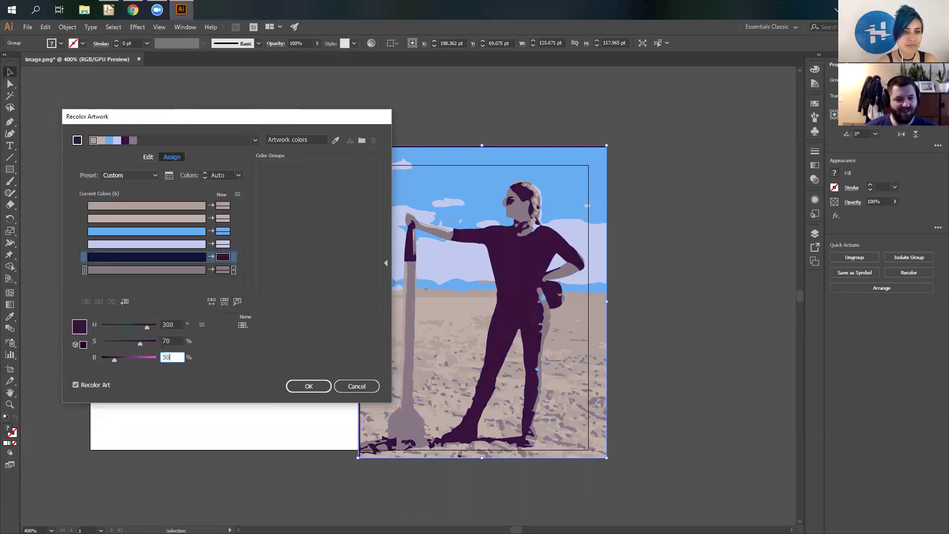
key(Return)
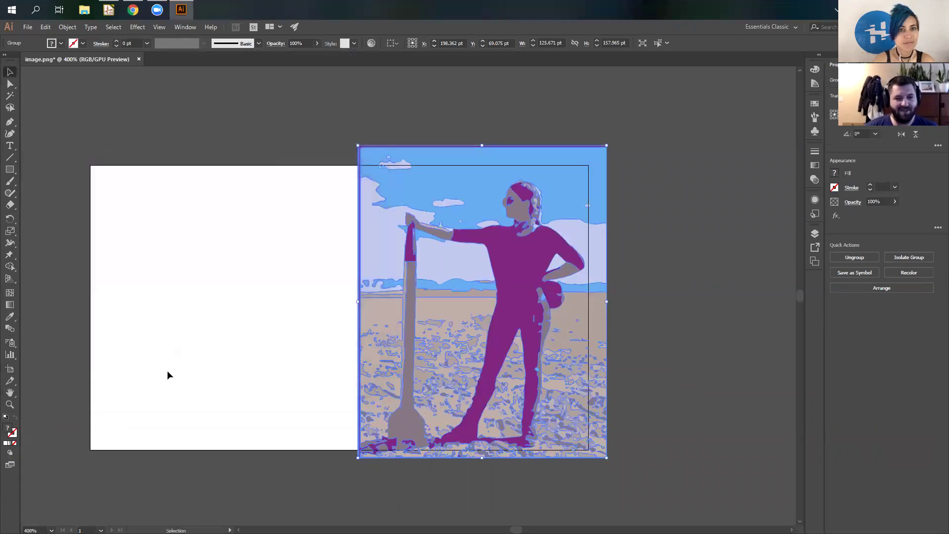
Reopen Recolor Artwork and set the mauve-gray color to hue 300°, saturation 70% and brightness 100%
click(371, 43)
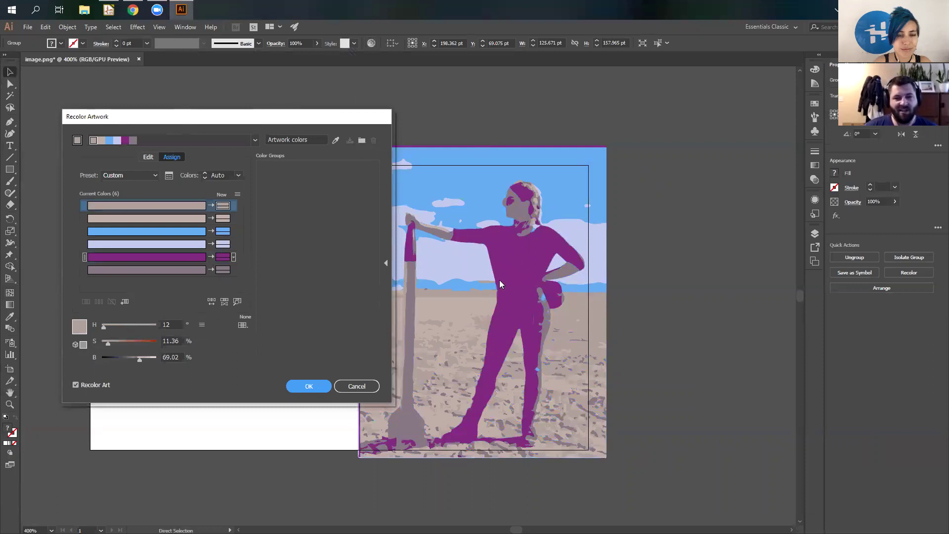
click(226, 270)
click(226, 270)
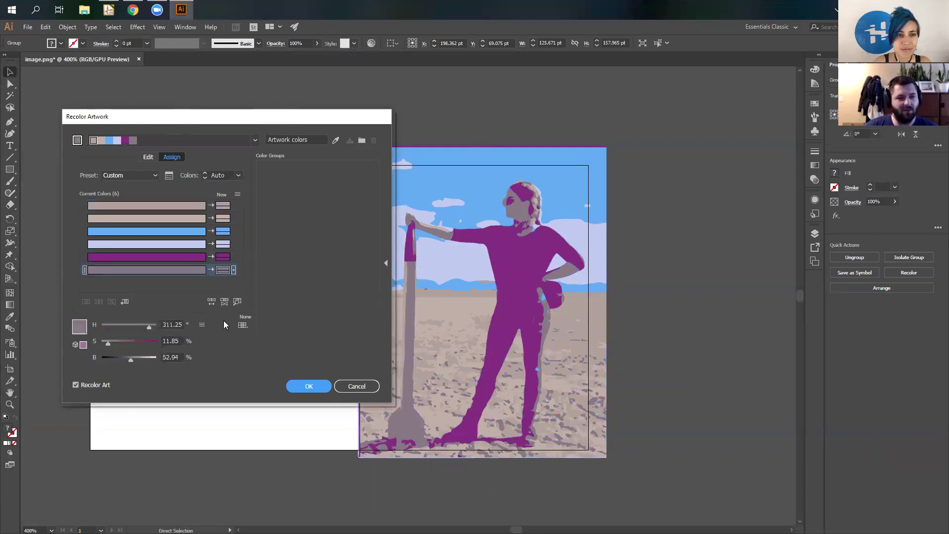
double_click(178, 325)
text(300)
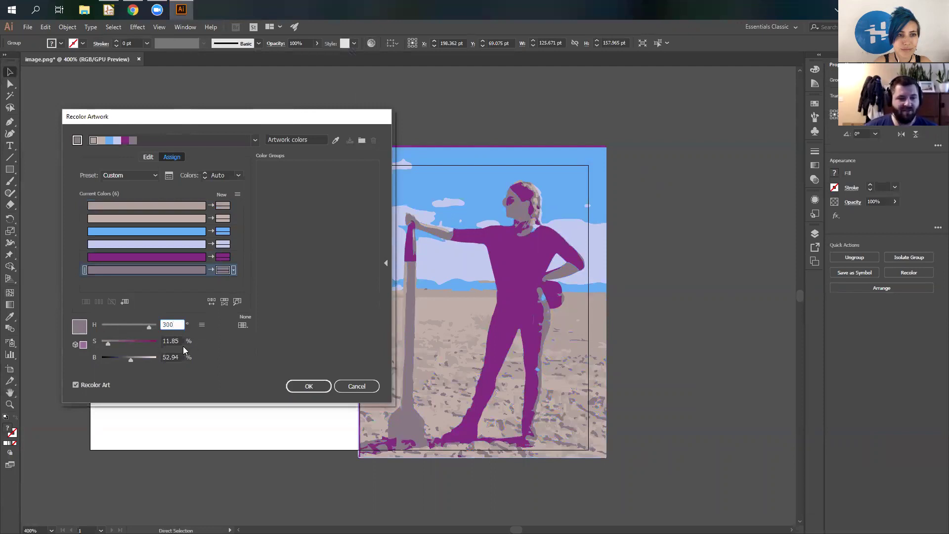
key(Tab)
text(70)
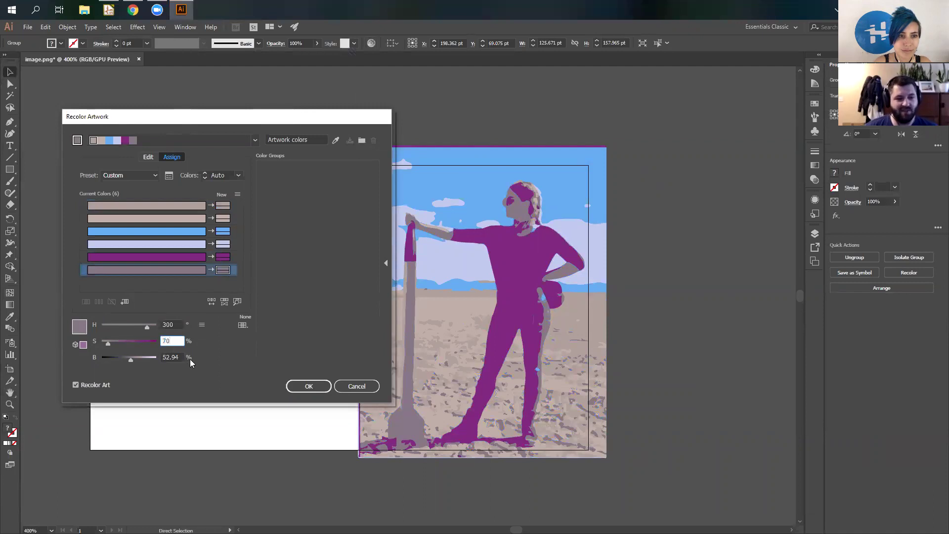
key(Tab)
text(100)
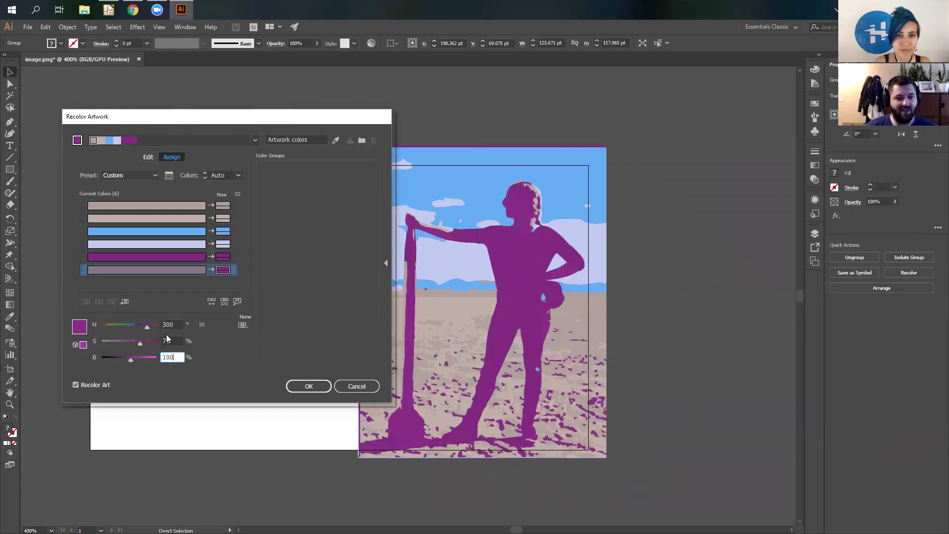
key(Tab)
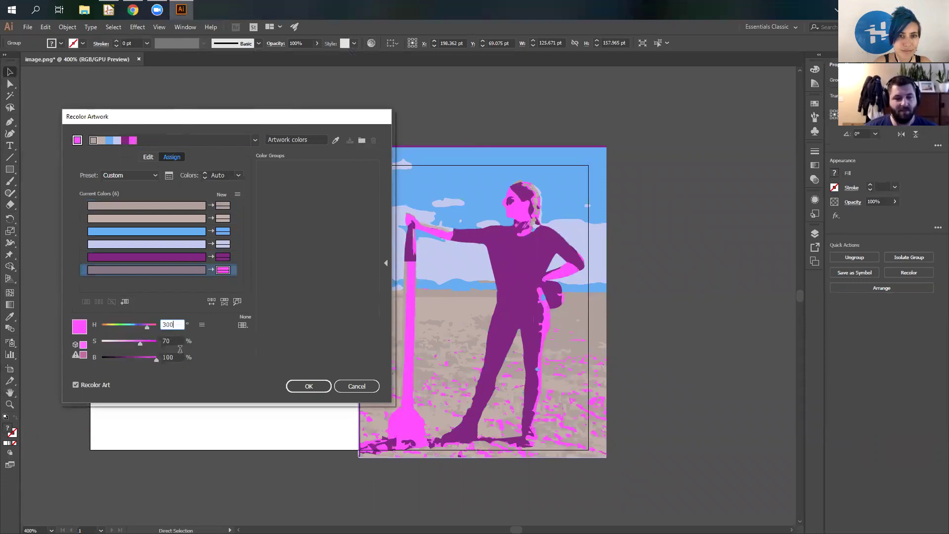
Reduce the brightness of the new pink color to 80%
click(178, 357)
text(80)
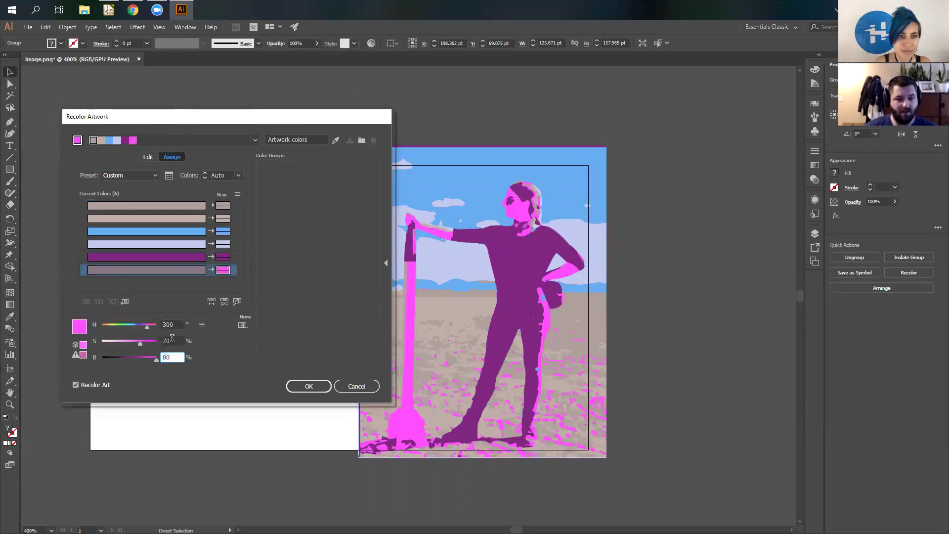
click(163, 341)
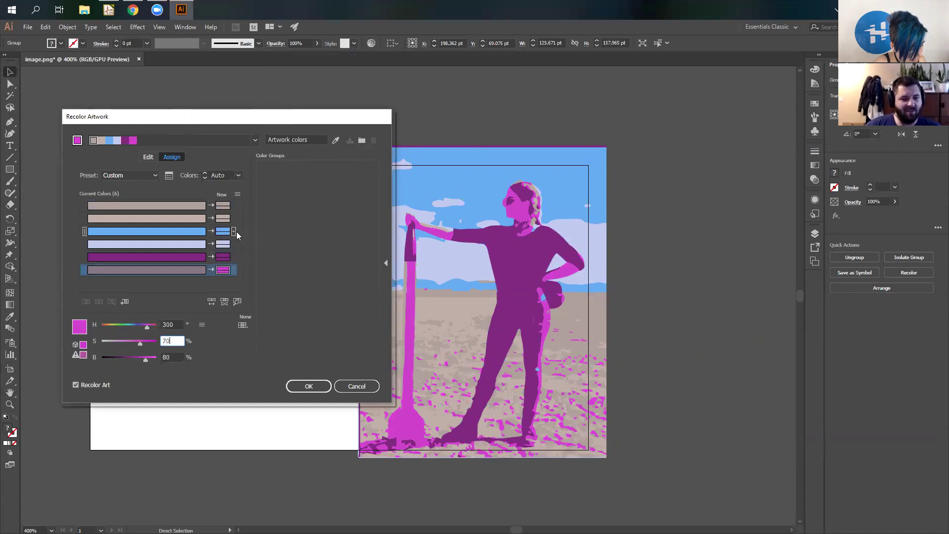
Set the saturation of the first beige color in the recolor list to 100%
click(224, 205)
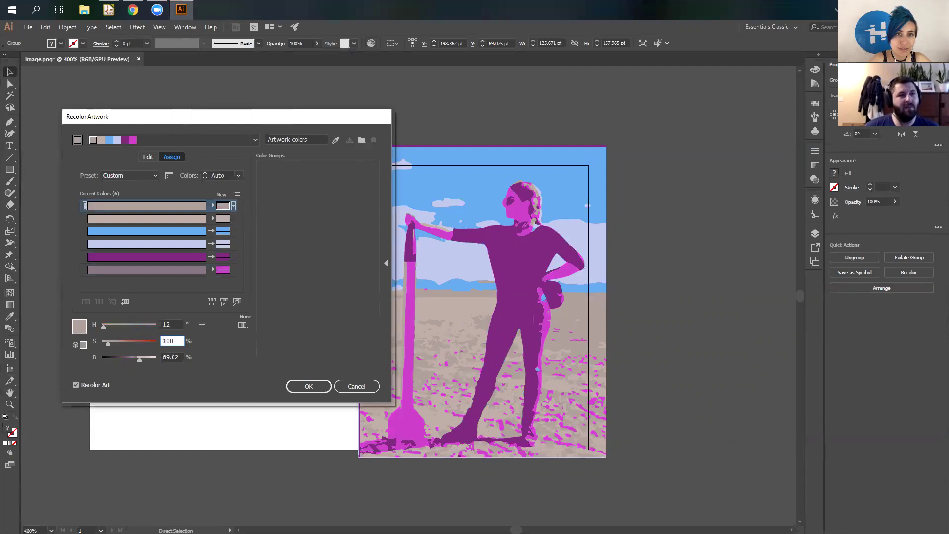
Switch to the browser, examine the blog's PCB art example and OSH Park layer color palette, and return to Illustrator
click(136, 12)
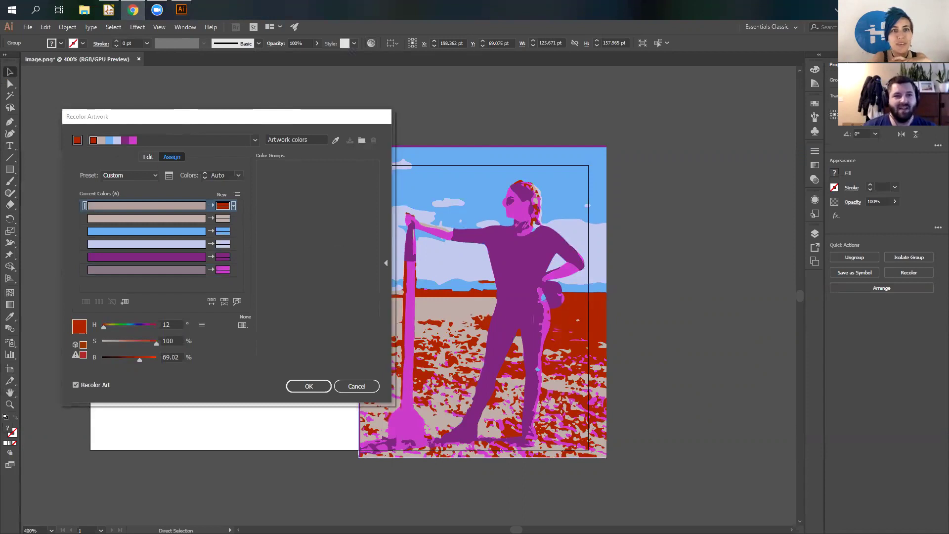
key(alt+Tab)
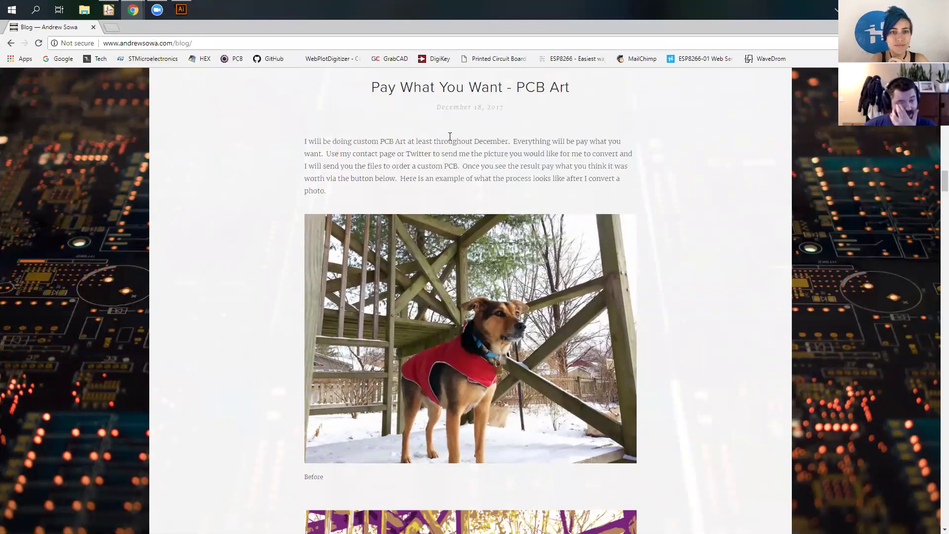
scroll(544, 225, down, 4)
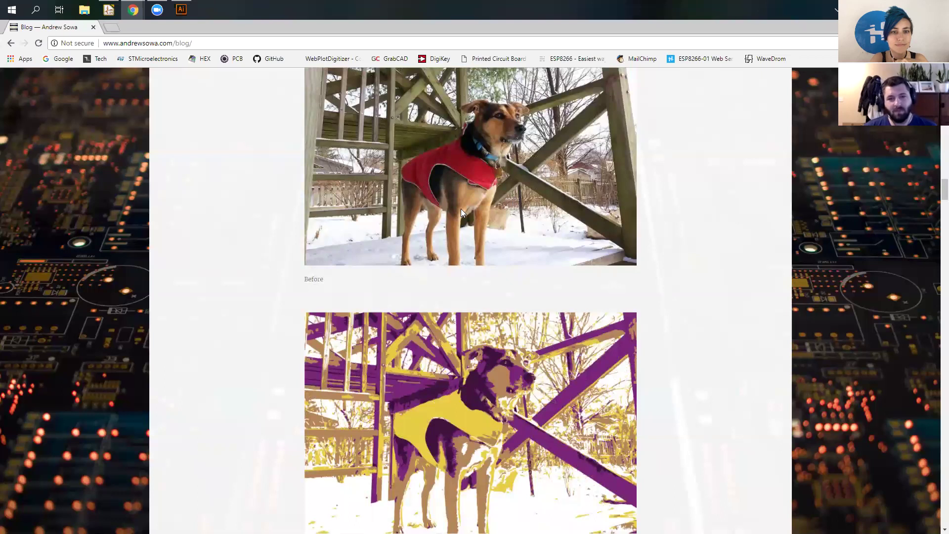
scroll(497, 292, down, 1)
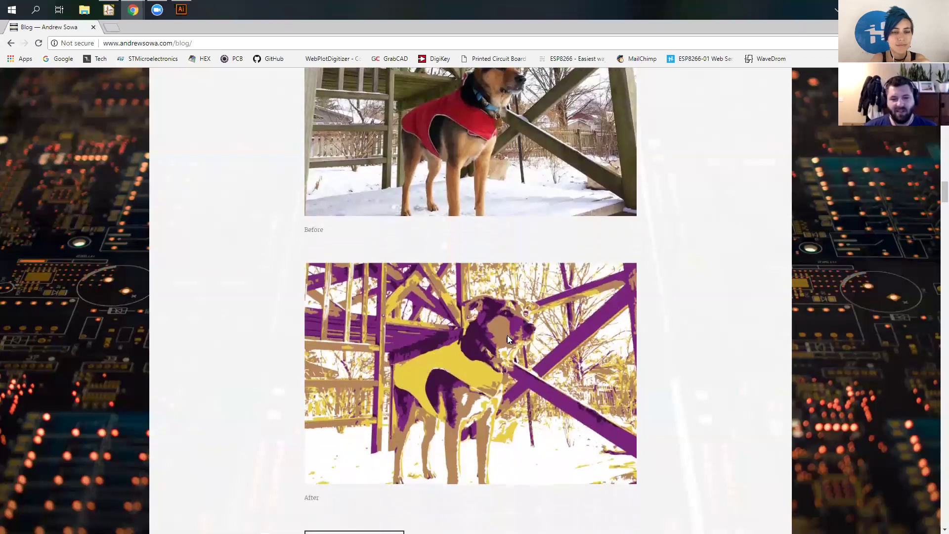
scroll(503, 356, down, 20)
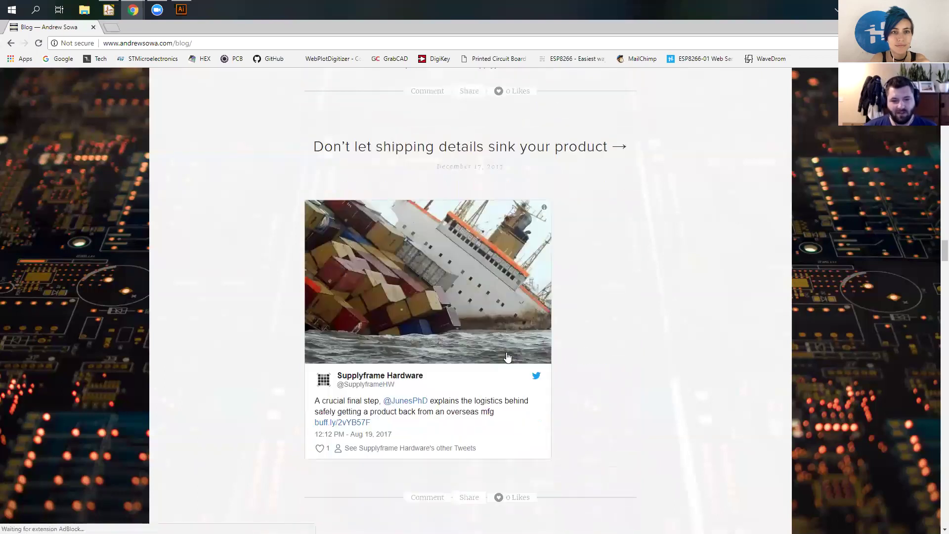
scroll(506, 356, down, 1)
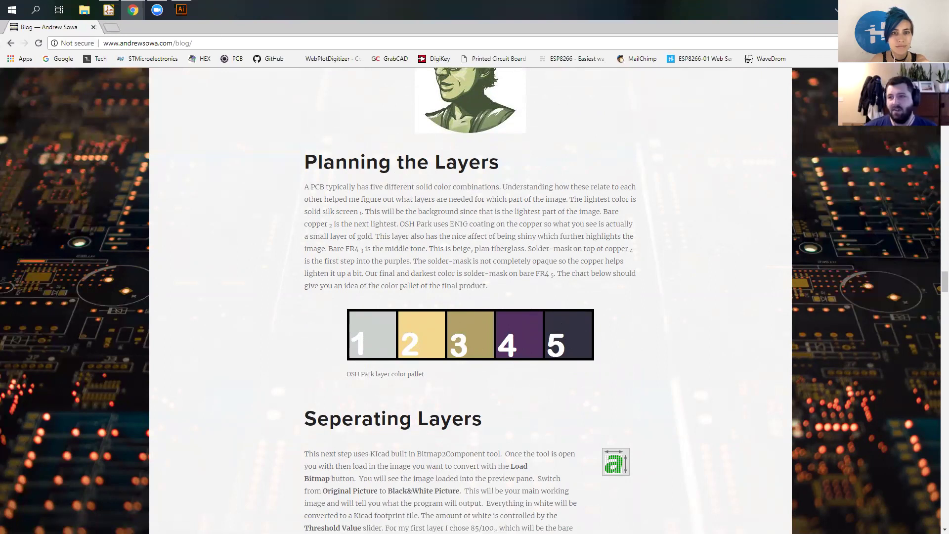
key(alt+Tab)
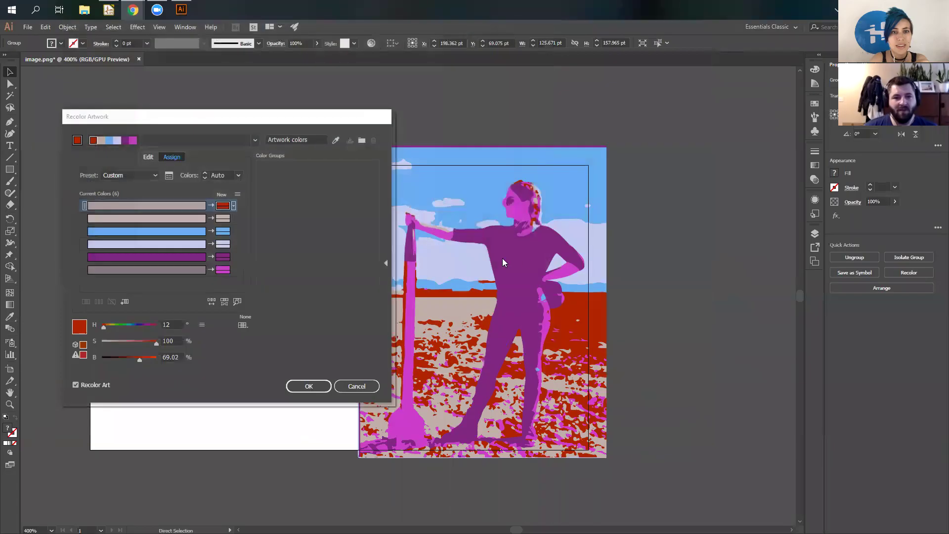
Turn the pale lavender cloud color white by setting its saturation to 0% and brightness to 100%
click(221, 244)
drag(152, 366, 173, 364)
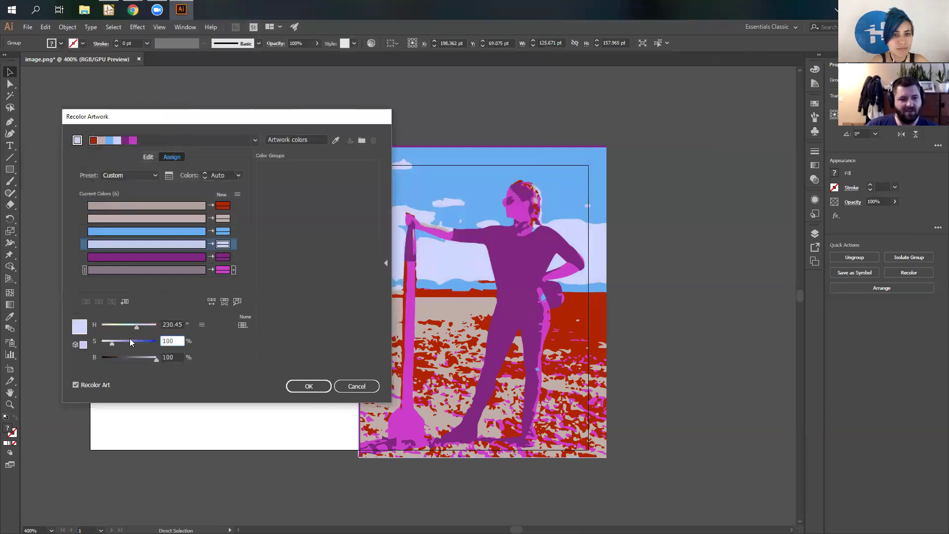
drag(111, 343, 36, 353)
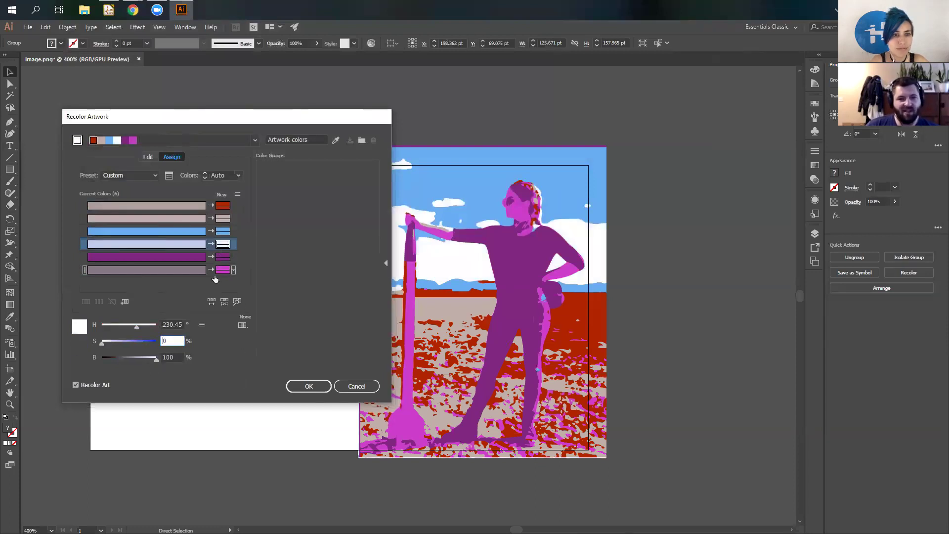
Recolor the red ground areas yellow with hue 50°, saturation 100% and brightness 100%
click(223, 230)
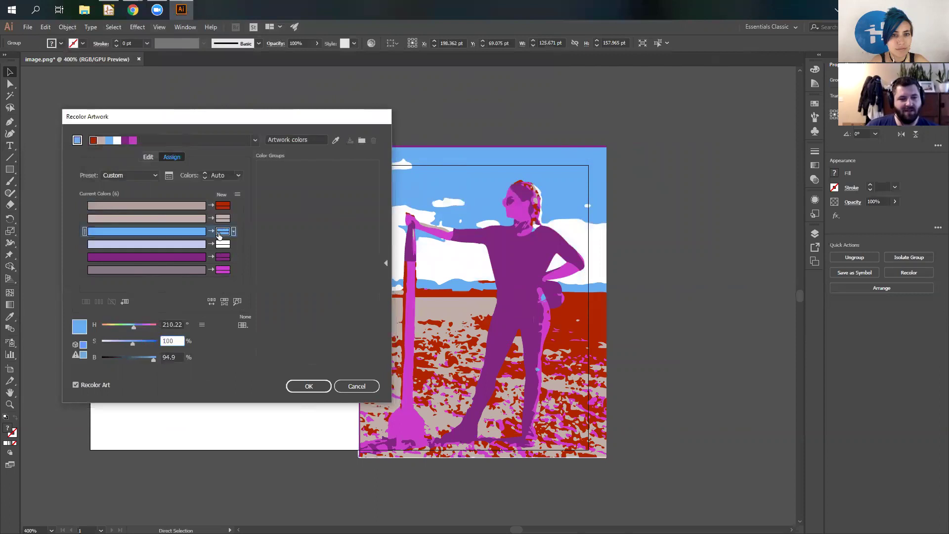
click(223, 205)
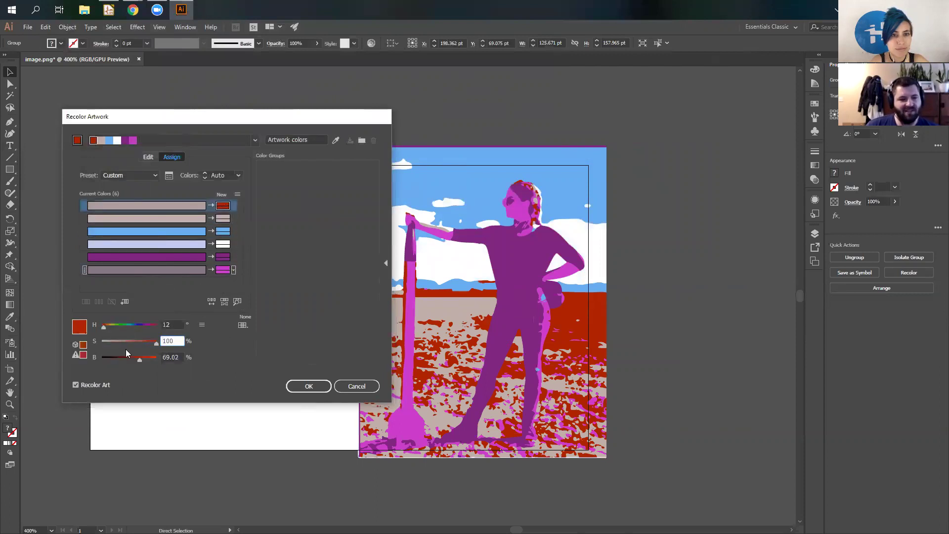
double_click(167, 325)
text(50)
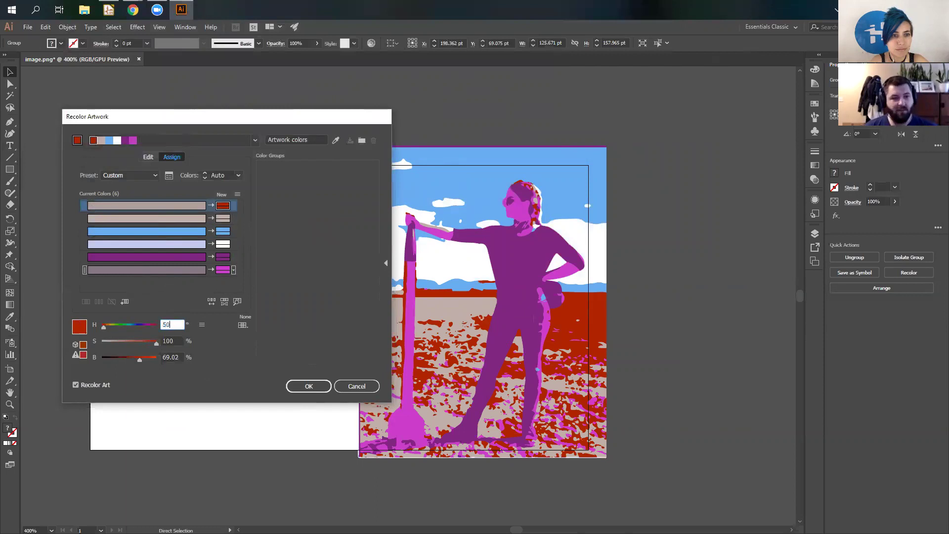
key(Tab)
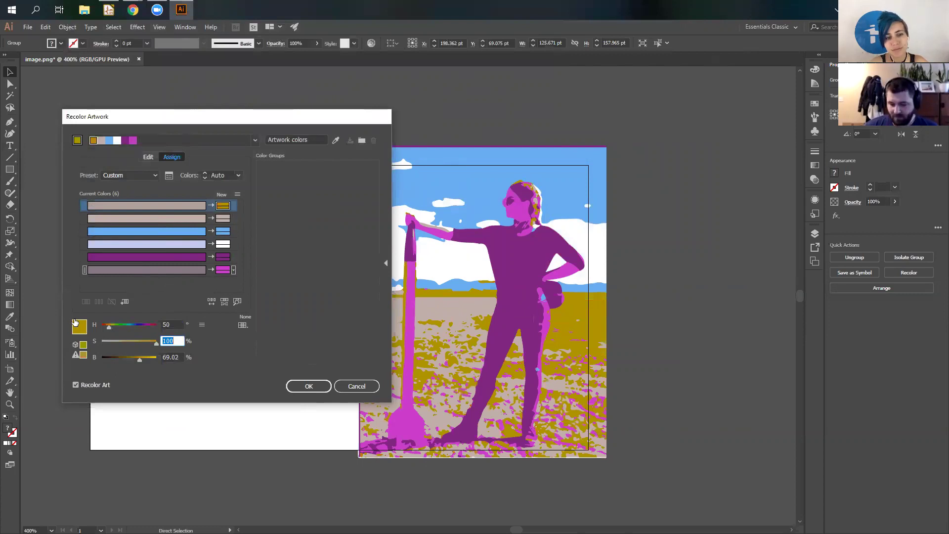
key(Tab)
text(100)
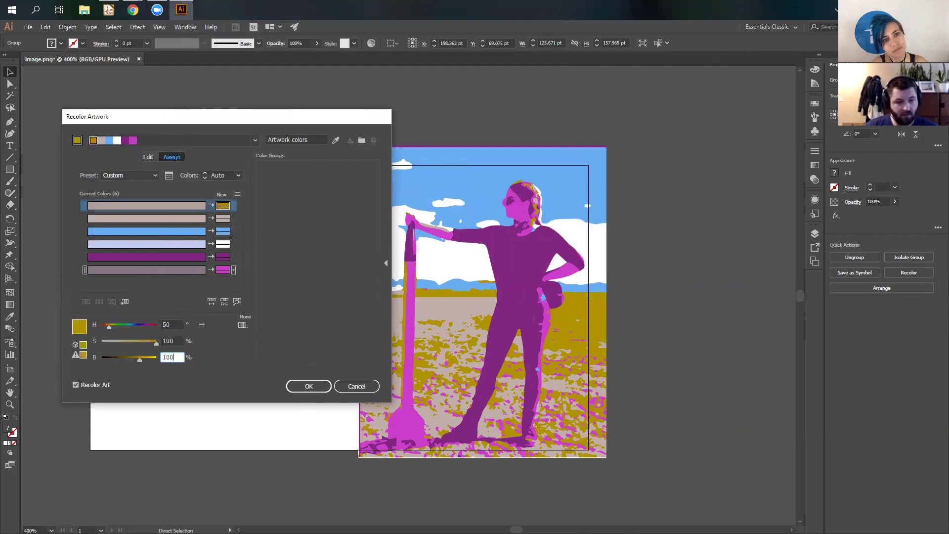
key(Tab)
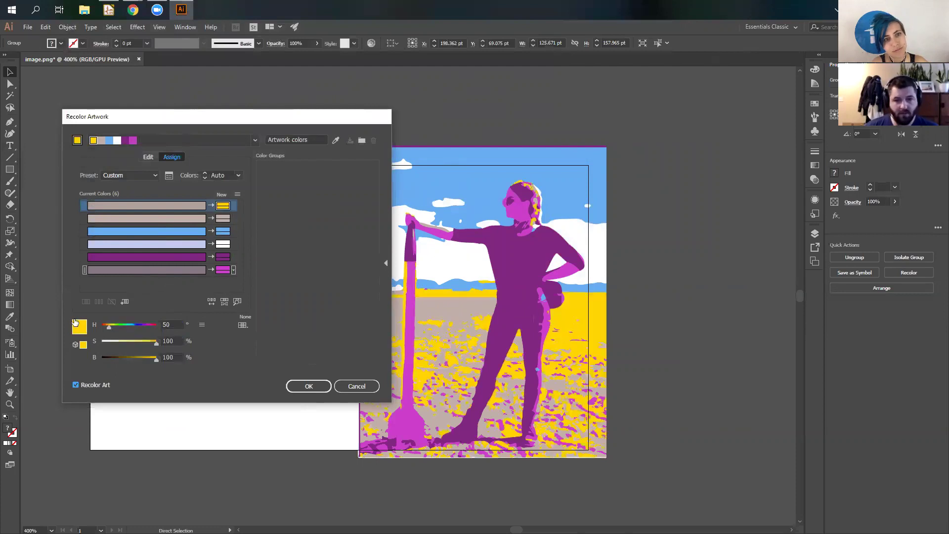
Change the yellow ground color to a muted gold with hue 40°, saturation 50% and brightness 70%
click(175, 324)
text(740)
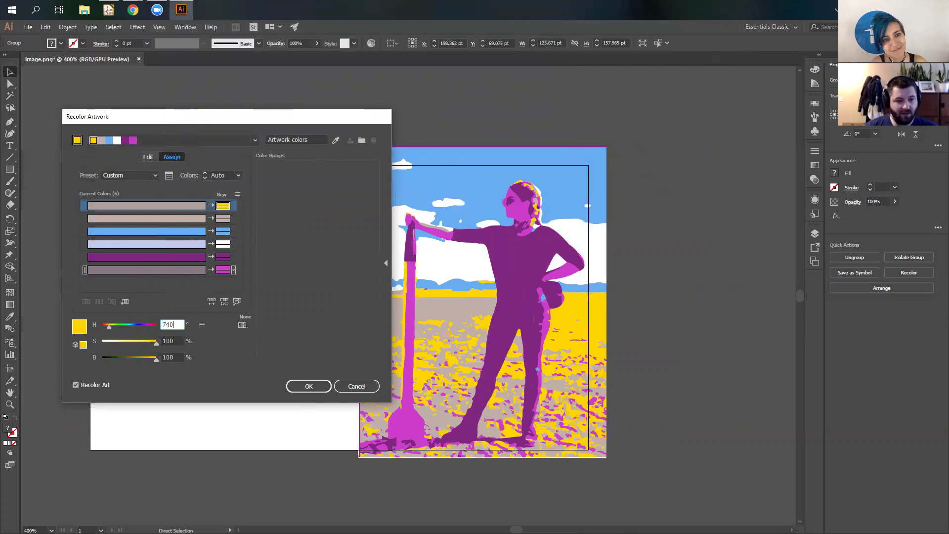
key(BackSpace)
key(BackSpace)
key(BackSpace)
text(40)
key(Tab)
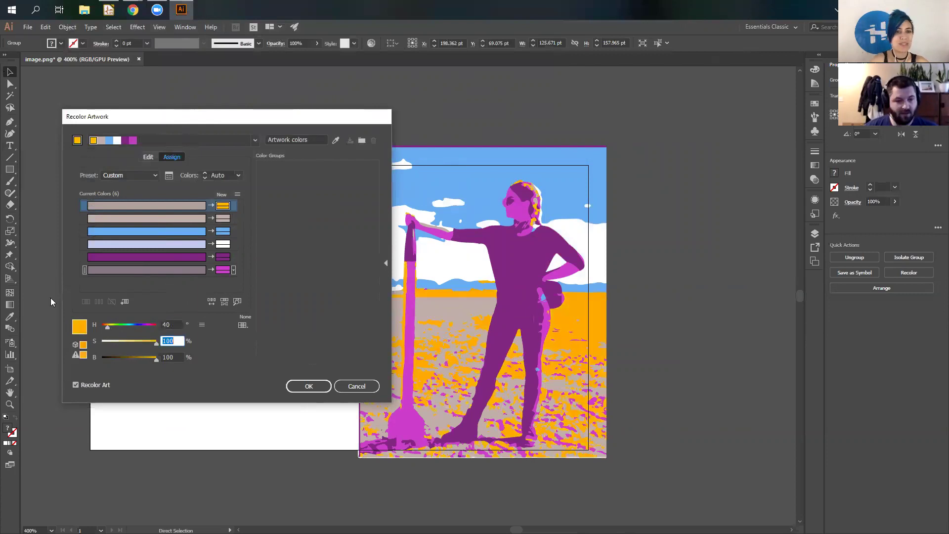
text(50)
key(Tab)
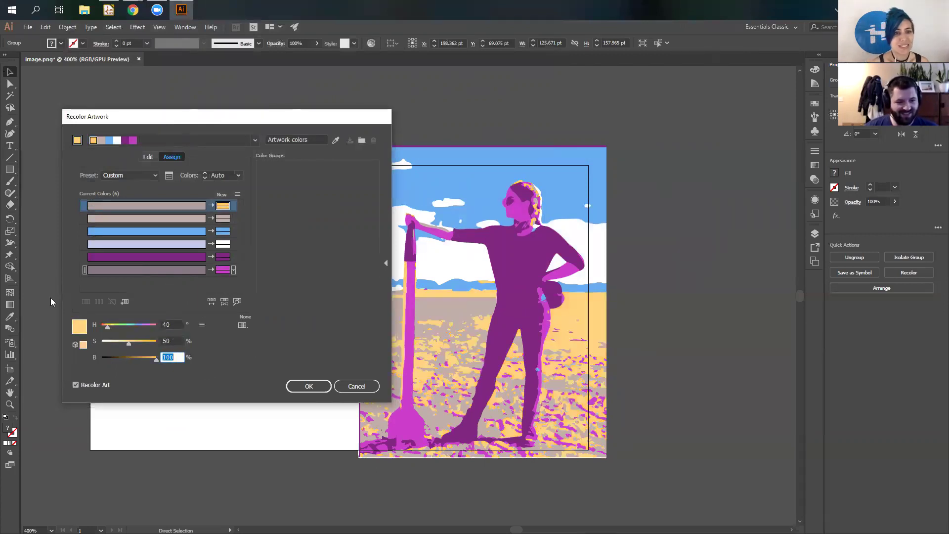
text(70)
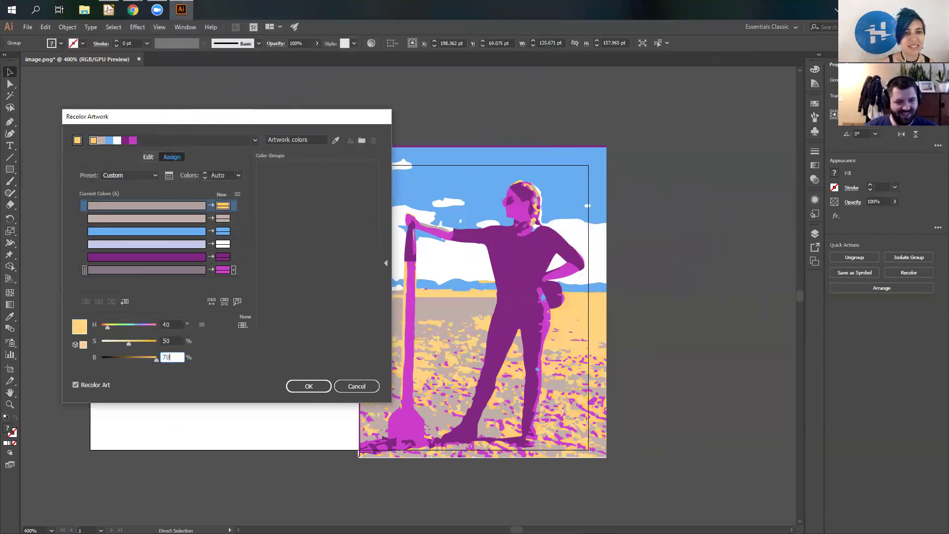
click(168, 322)
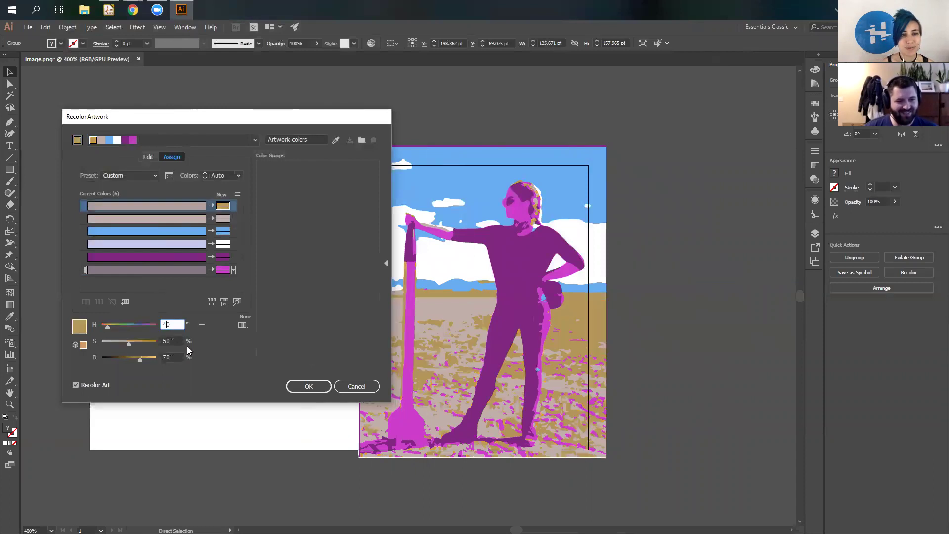
Give the second beige color the same gold with hue 40°, saturation 50% and brightness 70%
click(223, 219)
text(40)
key(Tab)
text(50)
key(Tab)
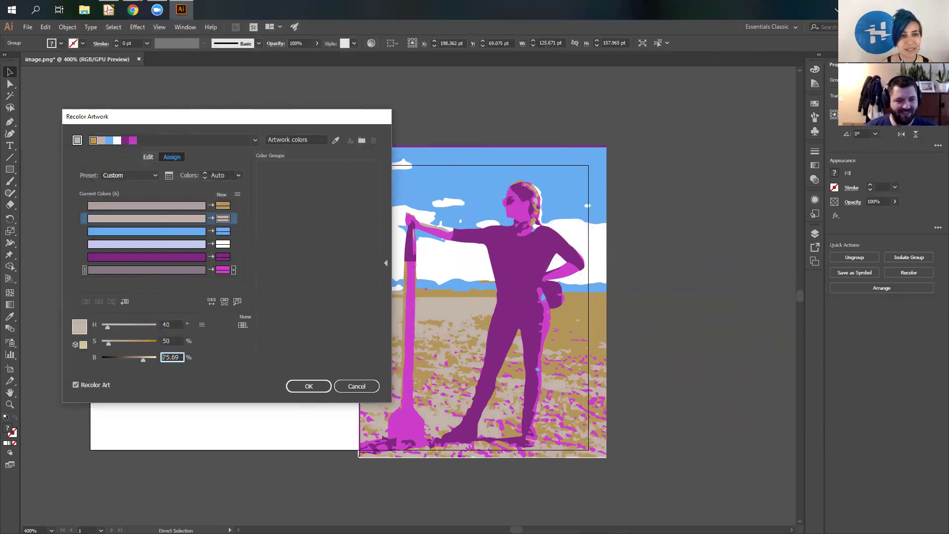
text(70)
key(Return)
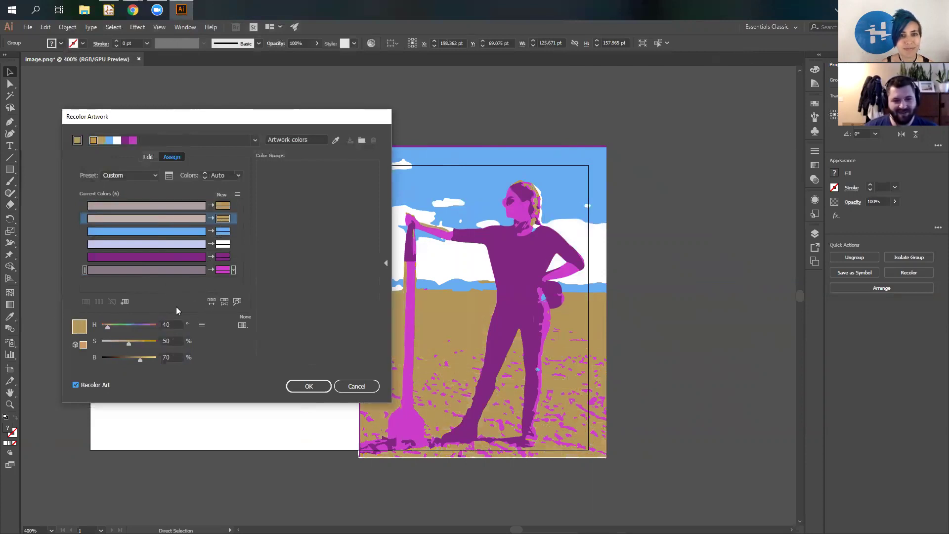
Recolor the blue sky yellow with hue 50°, saturation 100% and brightness 100%
click(222, 231)
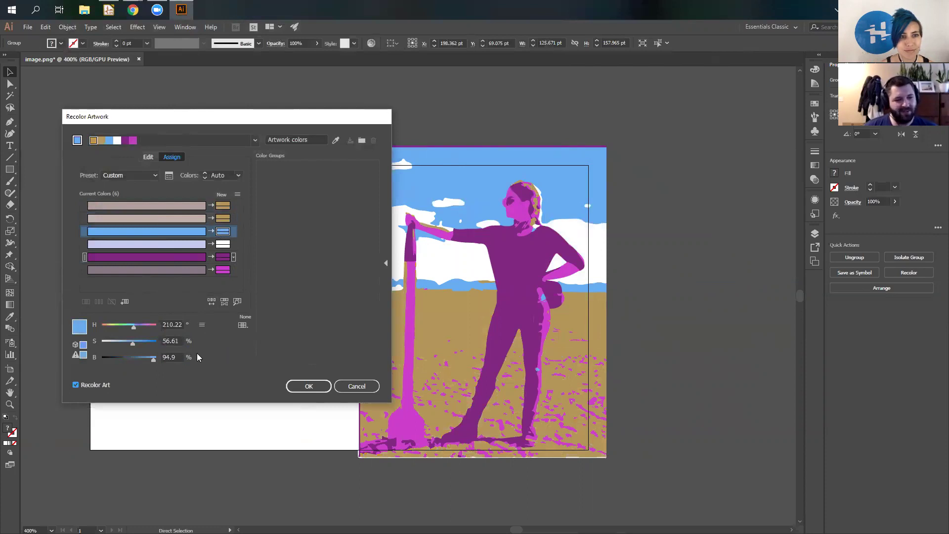
click(172, 325)
text(50)
key(Tab)
text(100)
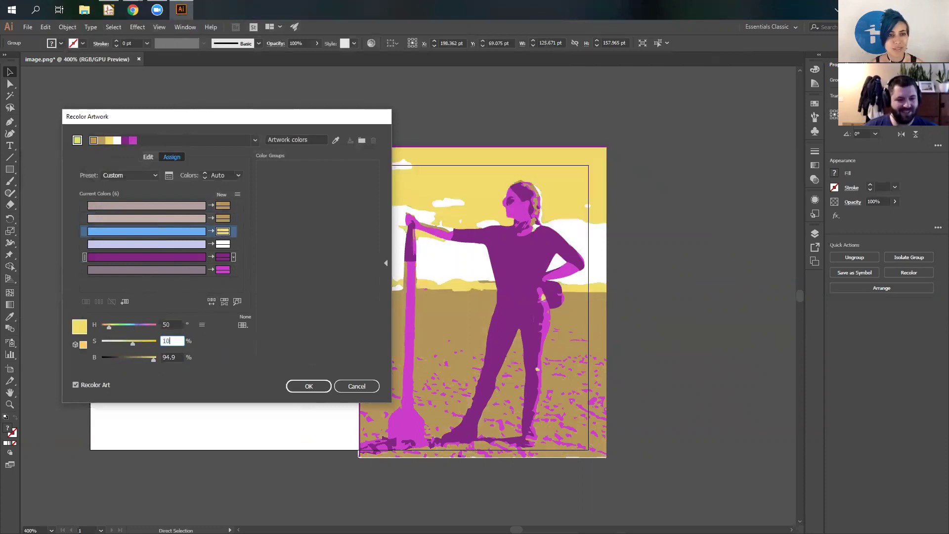
key(Tab)
text(100)
key(Tab)
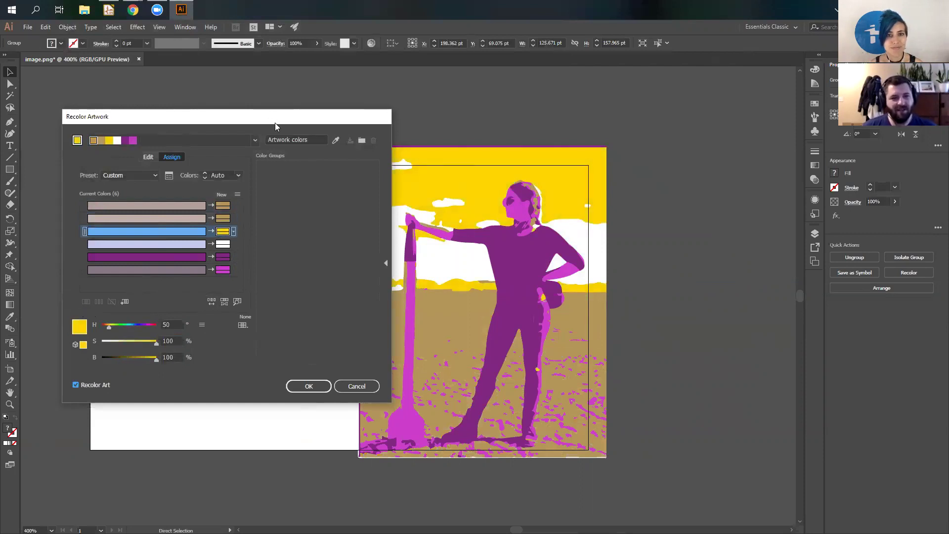
Apply the recoloring to the artwork and deselect it
drag(275, 124, 276, 120)
click(308, 383)
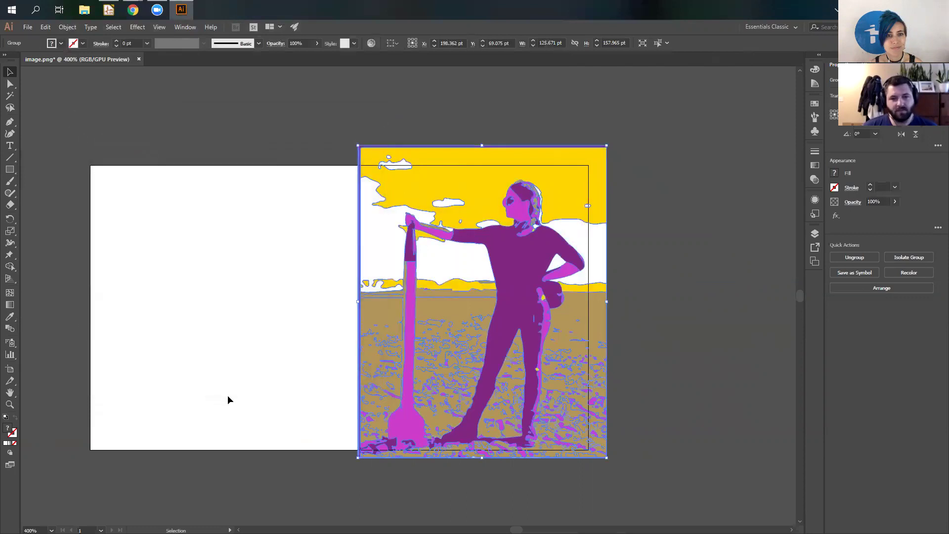
click(262, 354)
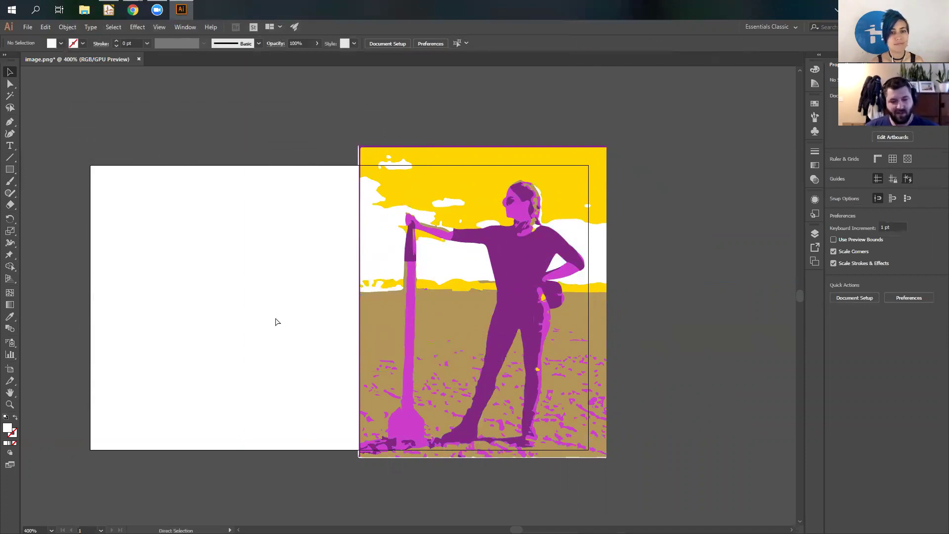
Undo the recoloring, expansion and six-color tracing back to the original photo
key(ctrl+a)
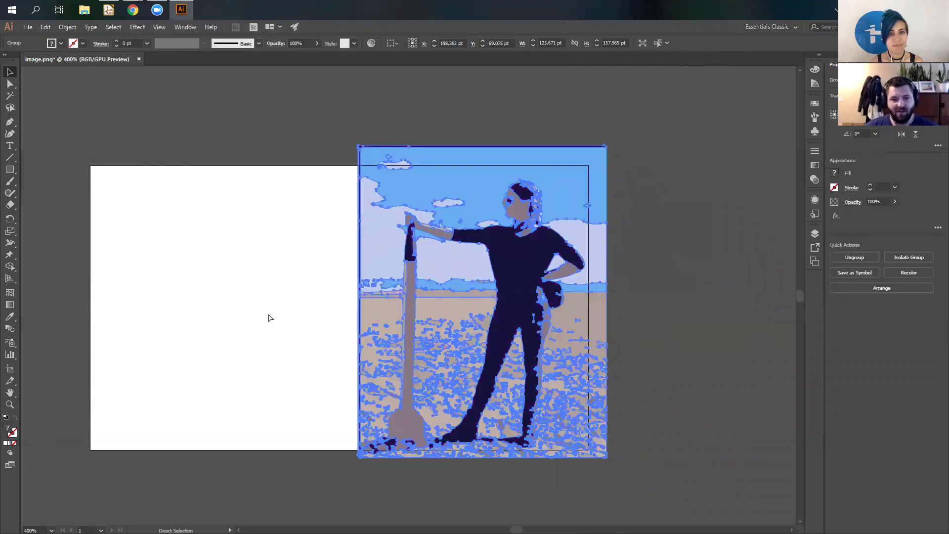
key(ctrl+z)
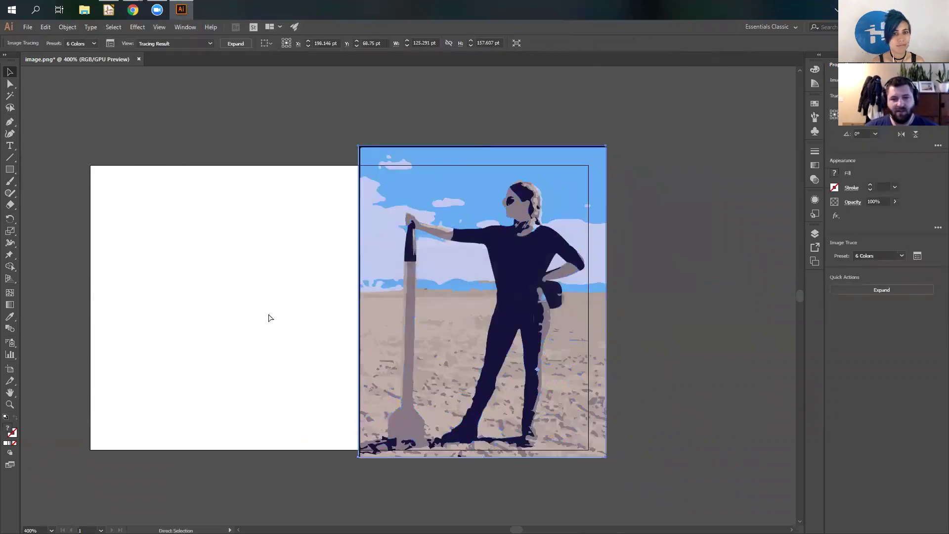
key(ctrl+z)
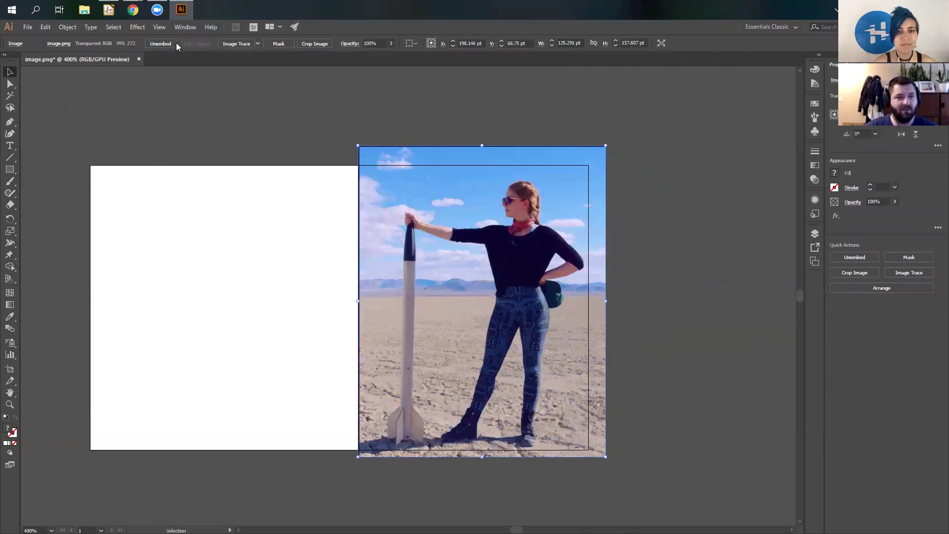
Trace the photo with the 16 Colors preset and expand the tracing into vector paths
click(257, 44)
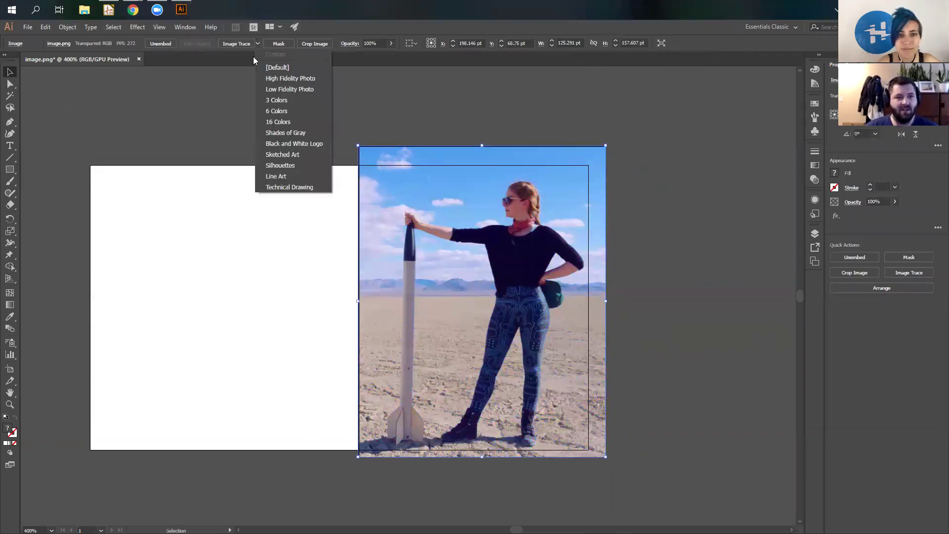
click(288, 121)
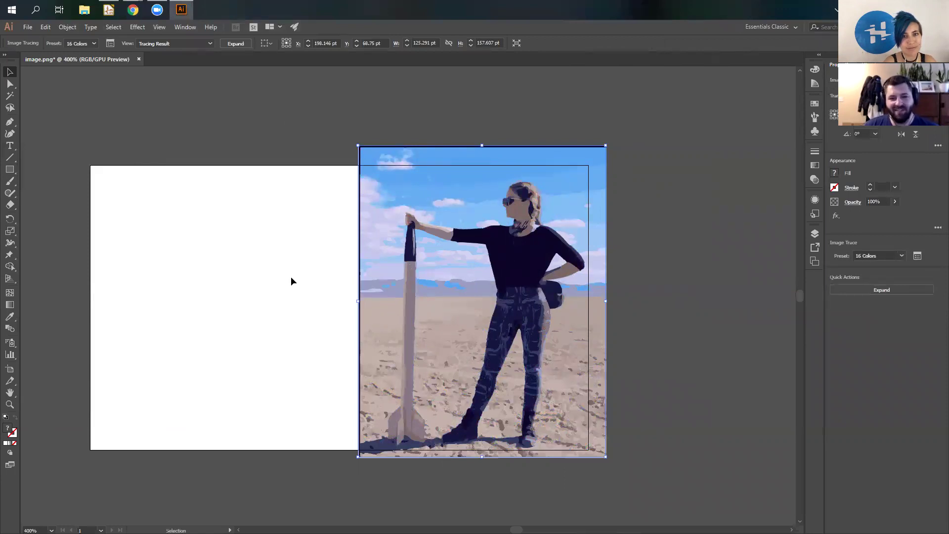
click(235, 43)
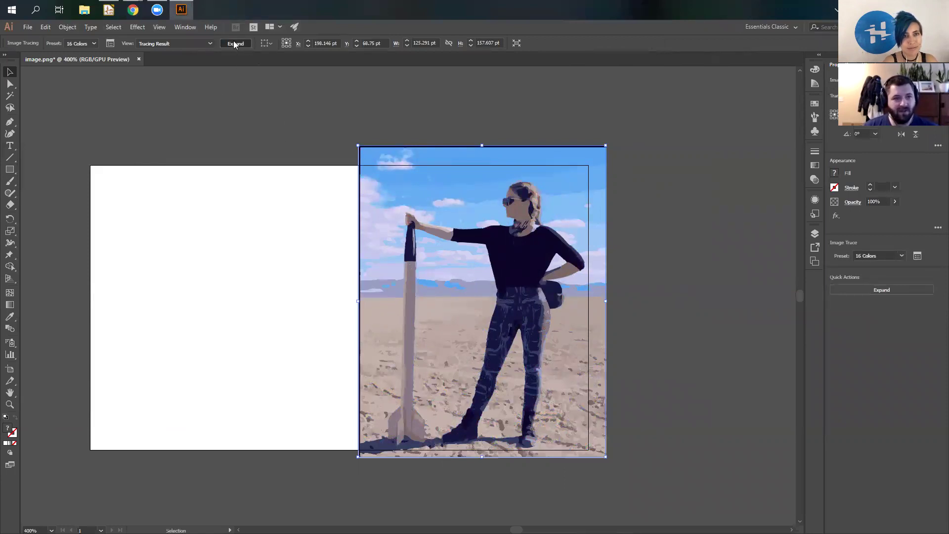
Select all of the expanded artwork and activate the Selection tool
click(333, 135)
key(a)
key(ctrl+a)
key(v)
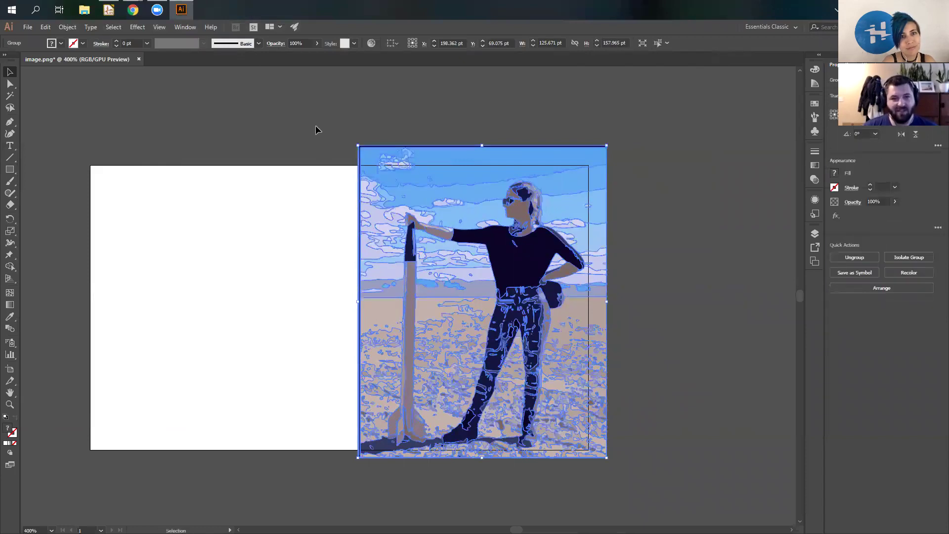
Review the current colors and their assigned new colors in Recolor Artwork, then leave without applying changes and deselect the artwork
click(370, 44)
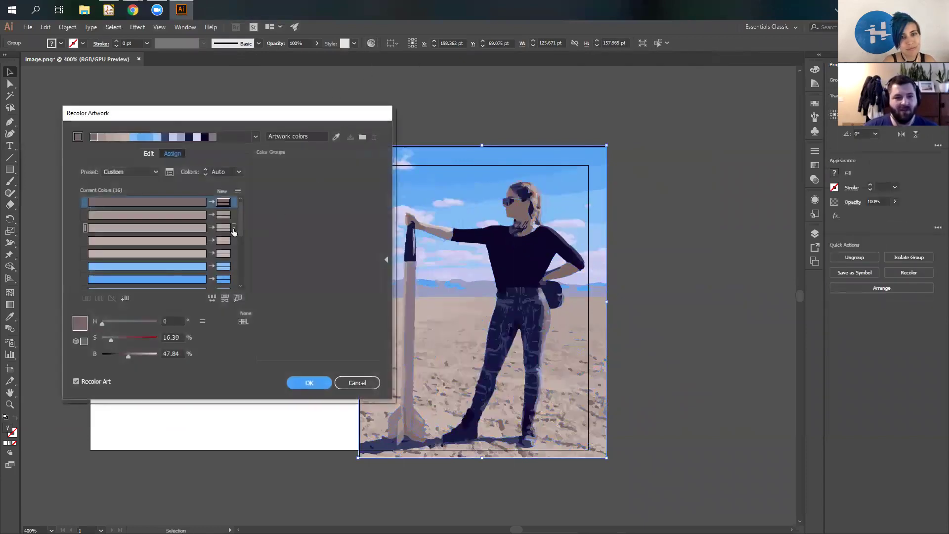
scroll(219, 219, down, 4)
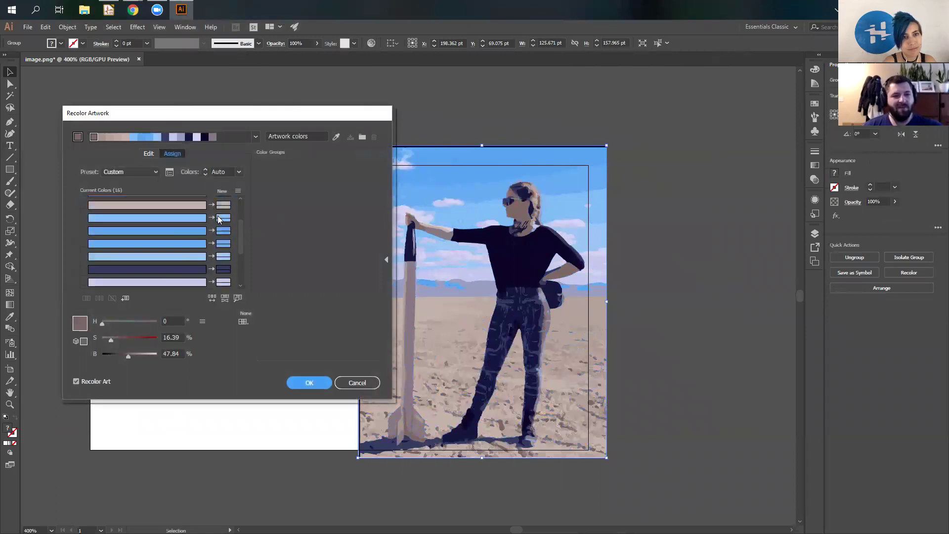
scroll(224, 227, up, 4)
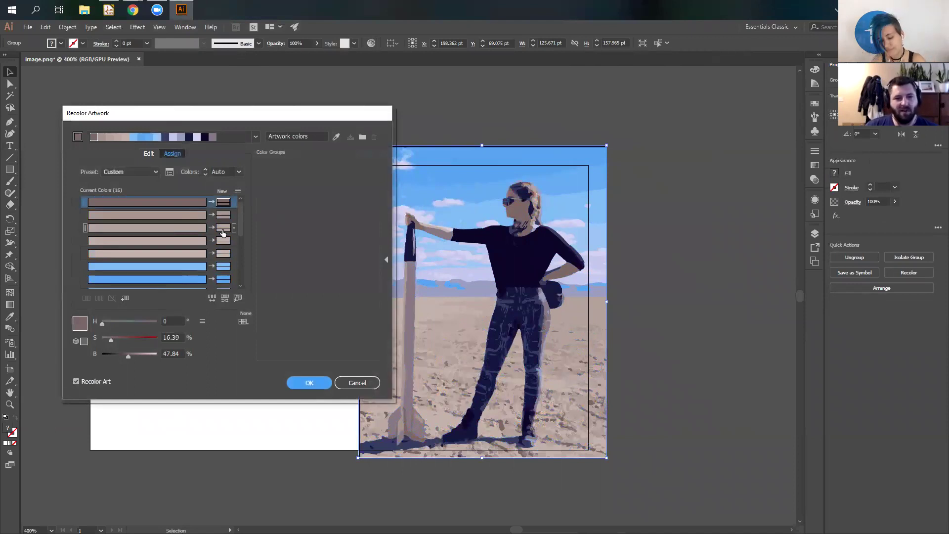
scroll(223, 232, down, 2)
scroll(225, 227, up, 2)
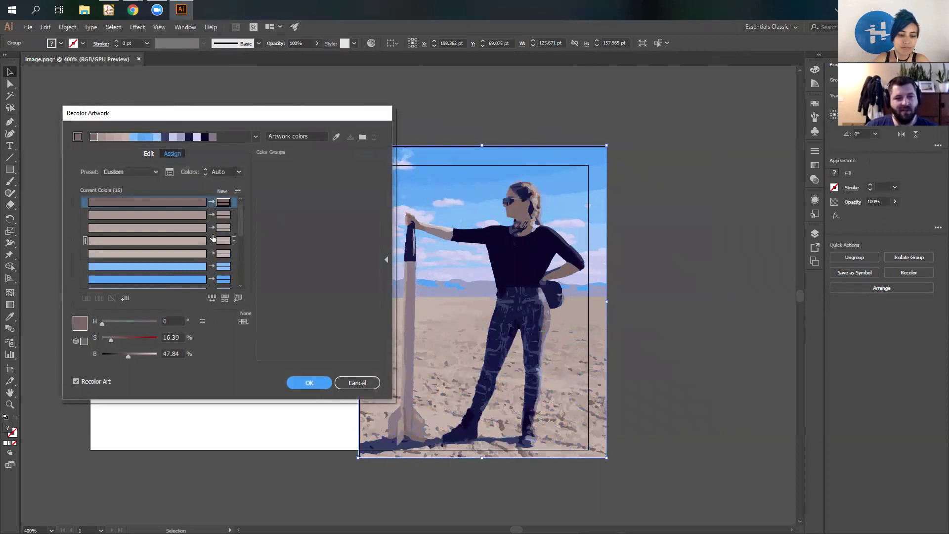
scroll(212, 239, down, 3)
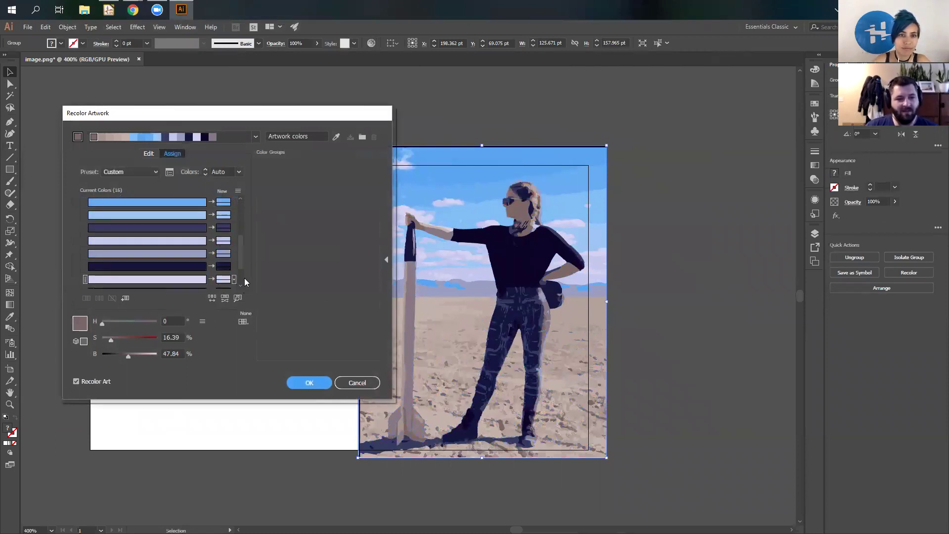
scroll(226, 282, down, 3)
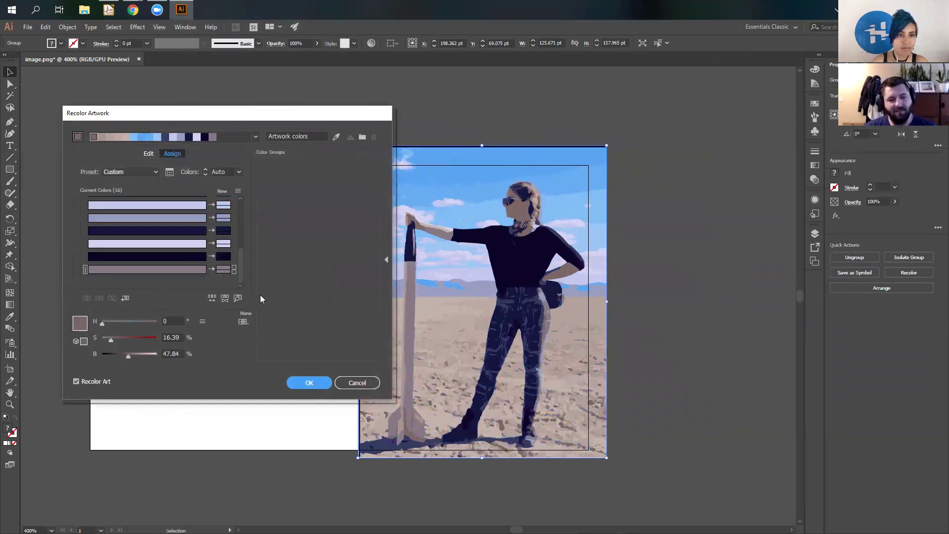
click(360, 384)
click(652, 233)
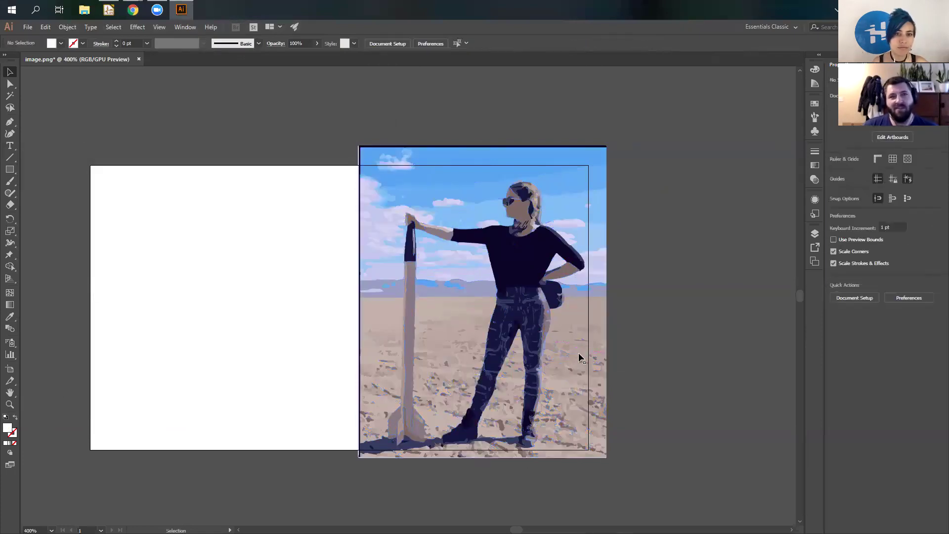
Select only the rocket's main body path with Direct Selection and fill it with the blue sampled from a horizon patch
click(411, 275)
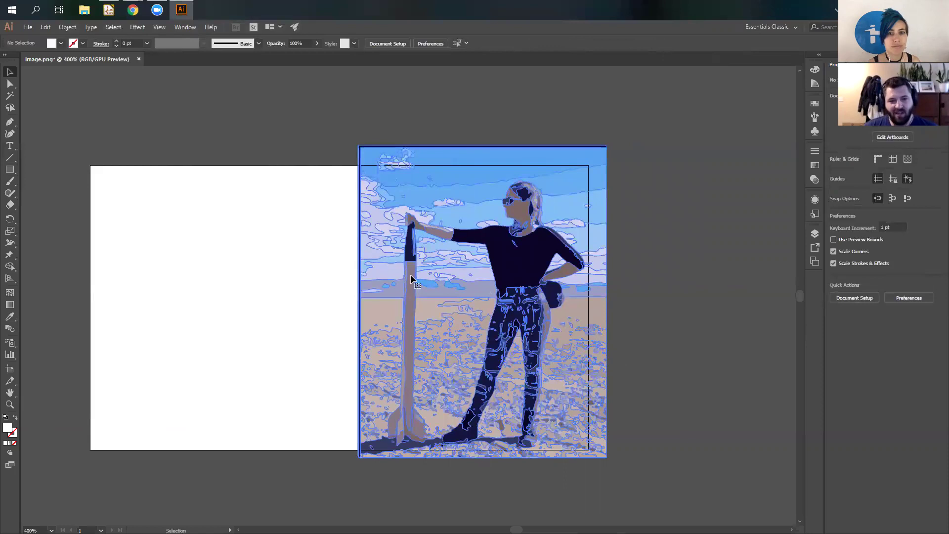
key(a)
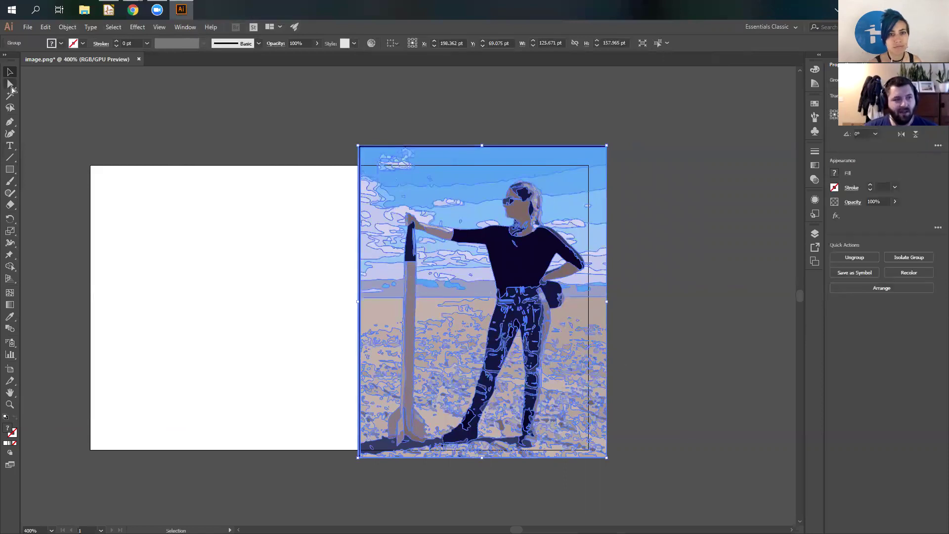
click(152, 141)
alt+scroll(418, 296, up, 3)
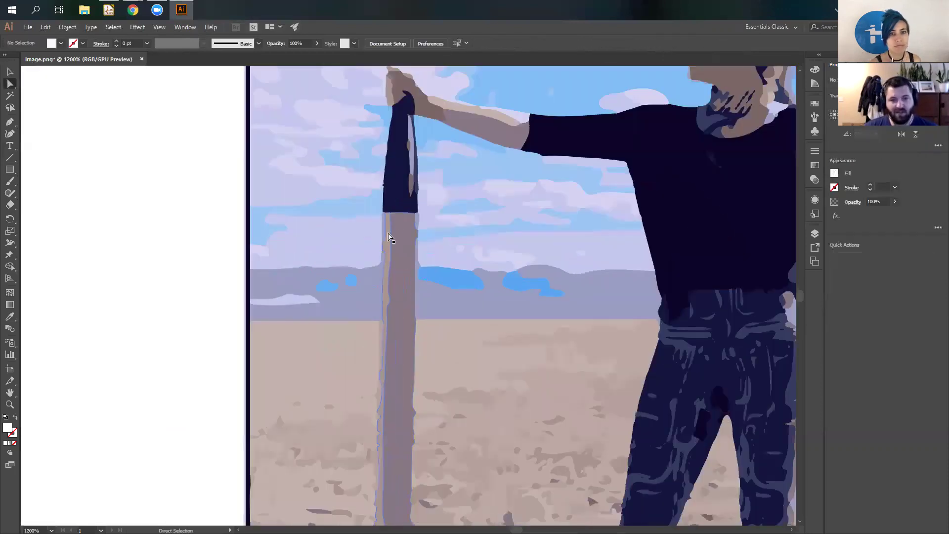
click(409, 266)
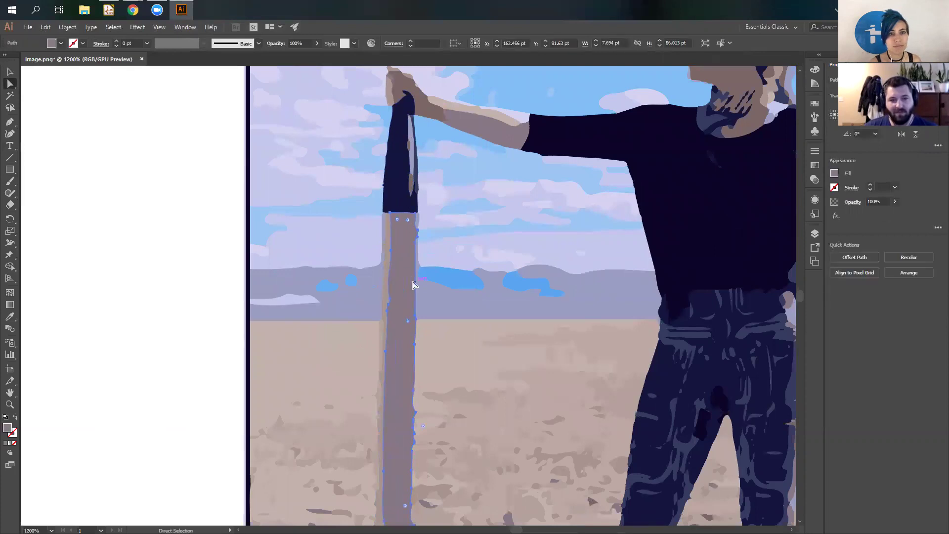
key(i)
click(462, 275)
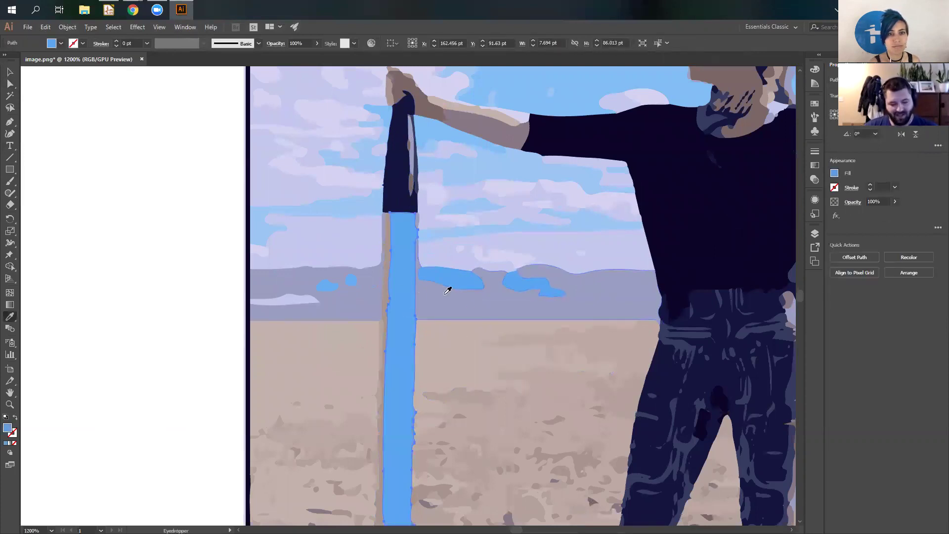
alt+scroll(448, 291, down, 3)
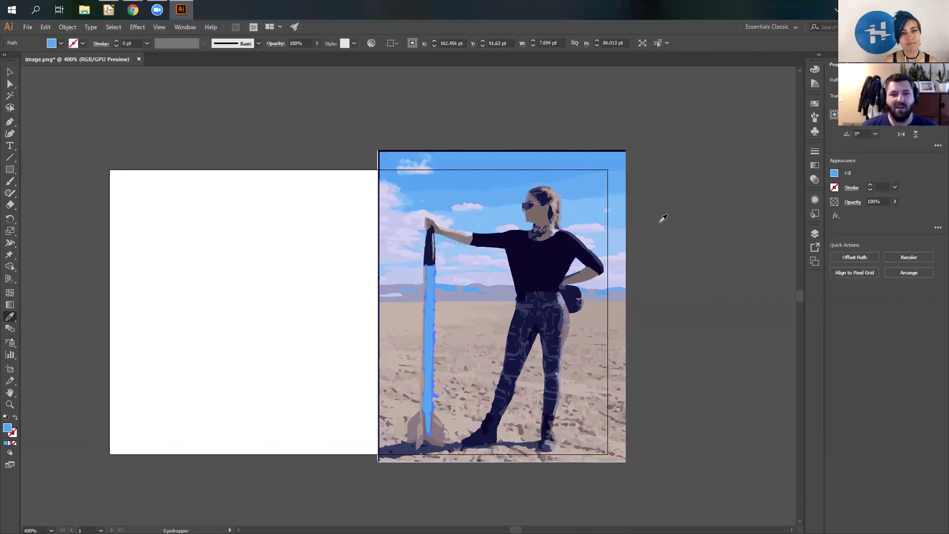
click(685, 204)
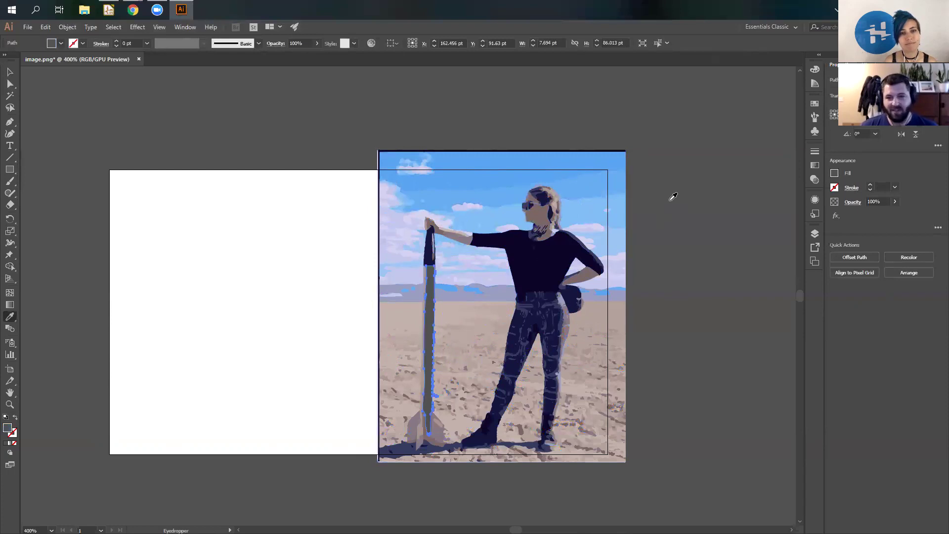
Close Illustrator without saving image.png and open simone.ai from the Finished folder on the desktop
click(938, 27)
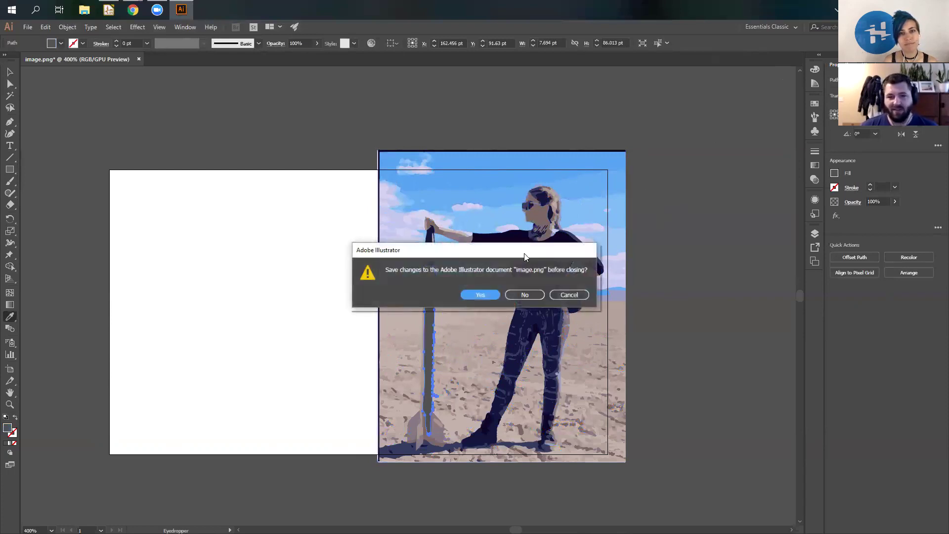
click(526, 296)
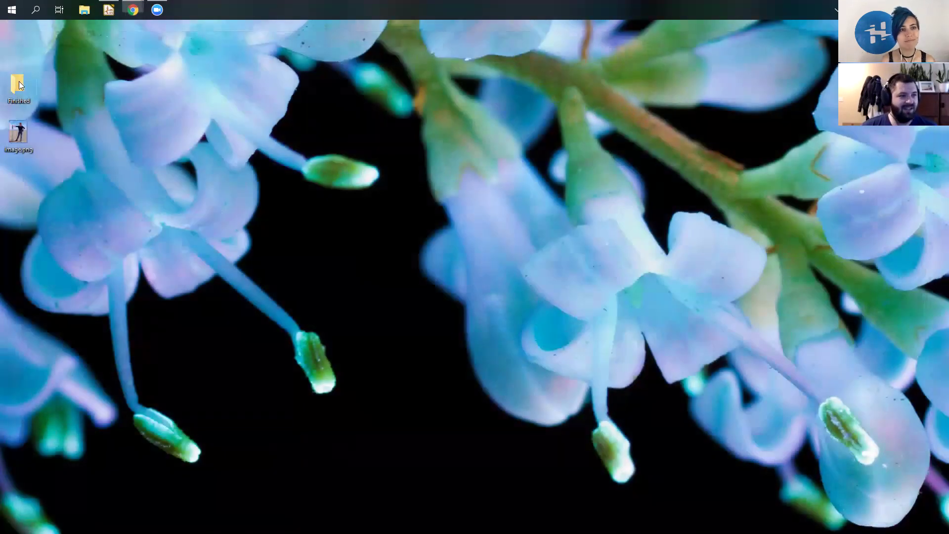
double_click(19, 83)
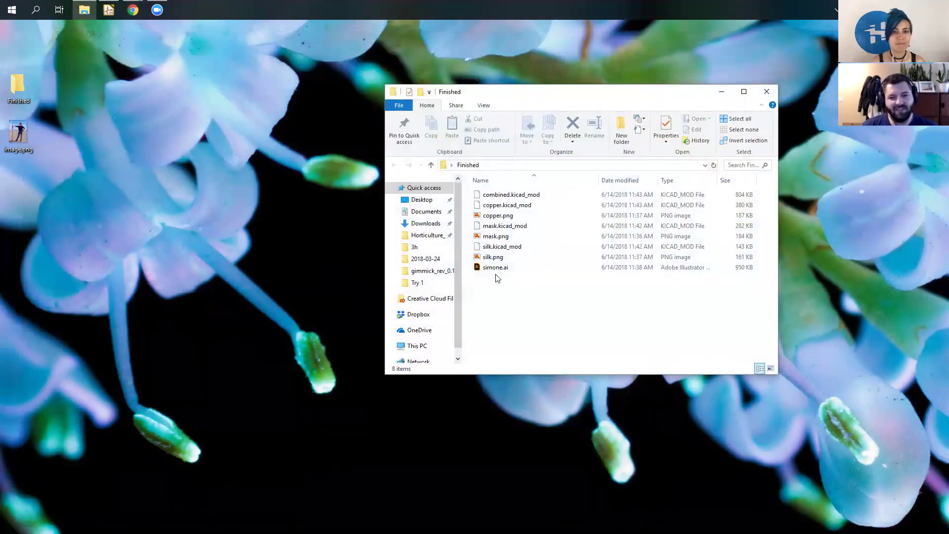
double_click(495, 268)
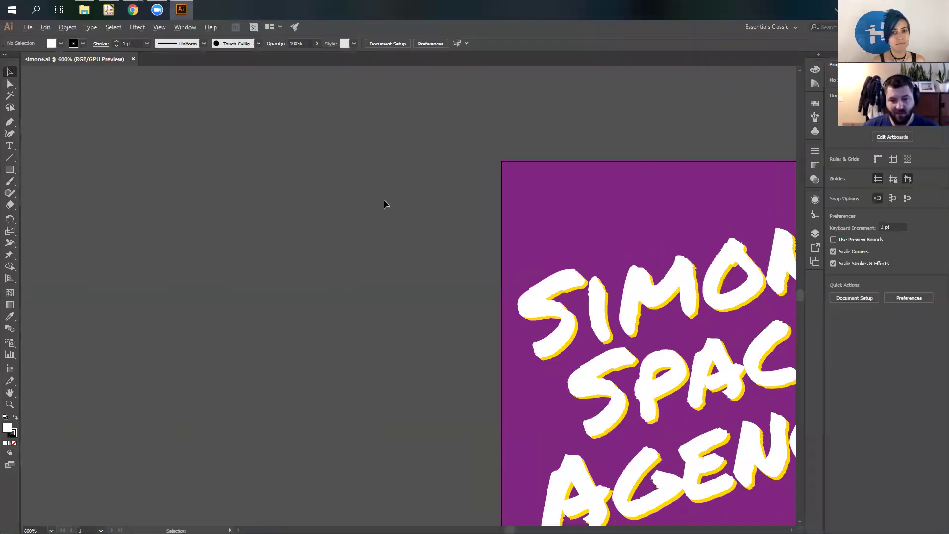
Examine the finished design as a whole and the traced detail of the figure's trousers up close
alt+scroll(384, 200, down, 3)
alt+scroll(642, 221, up, 2)
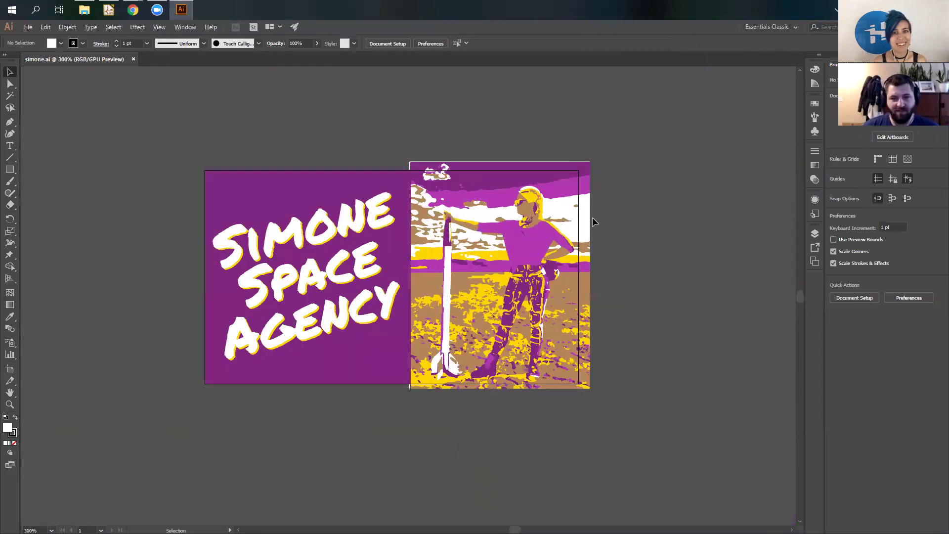
alt+scroll(593, 221, up, 1)
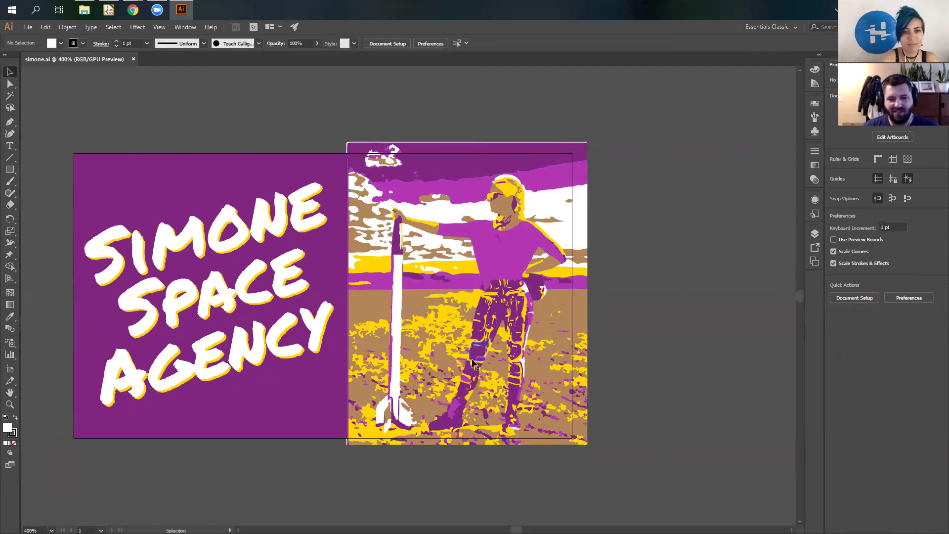
alt+scroll(473, 364, up, 3)
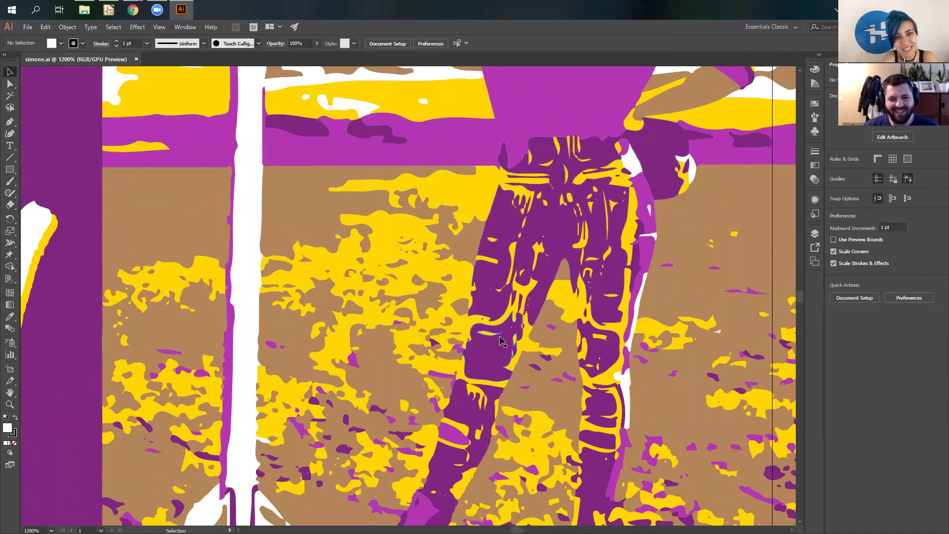
alt+scroll(474, 300, down, 5)
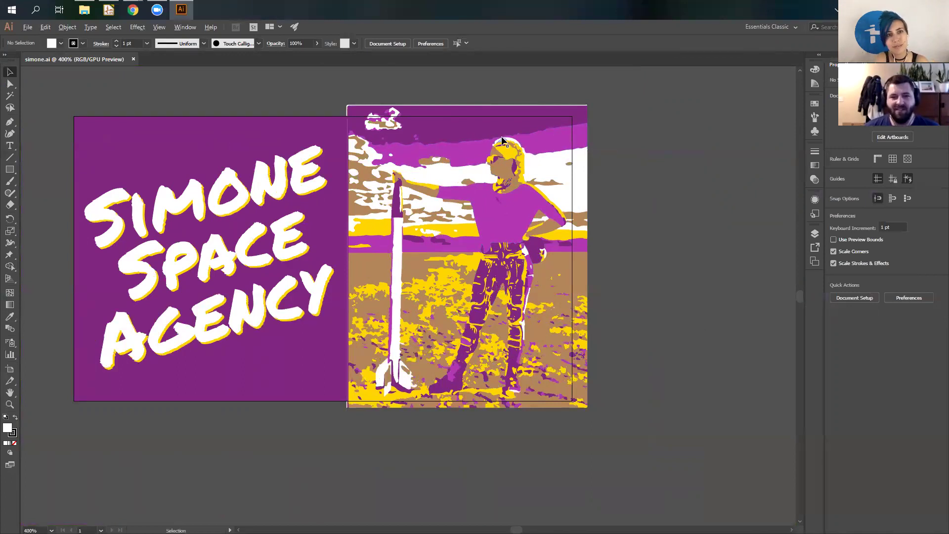
click(28, 27)
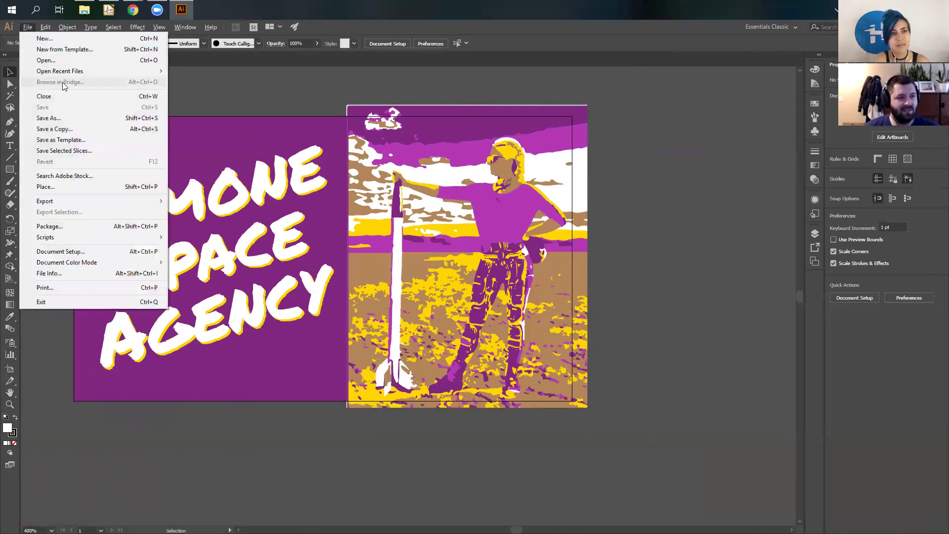
mouse_move(80, 71)
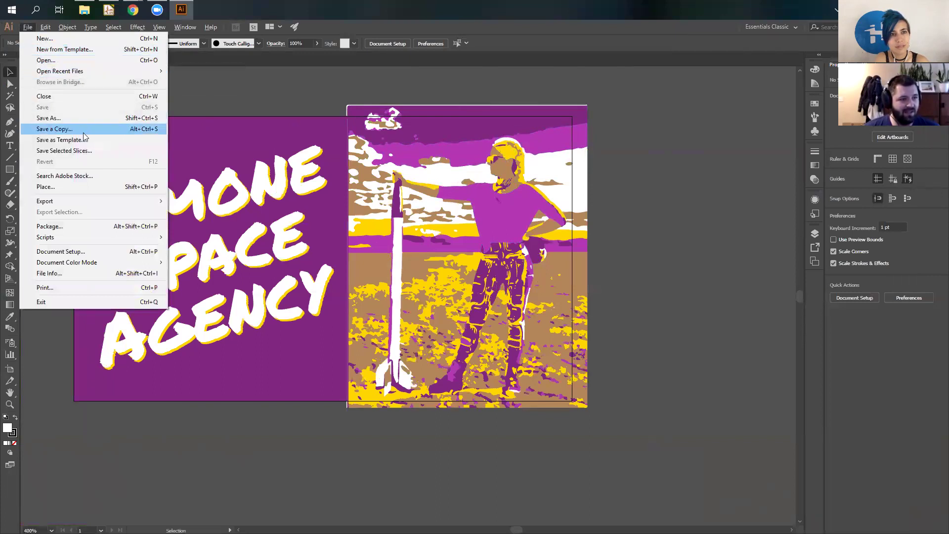
click(229, 91)
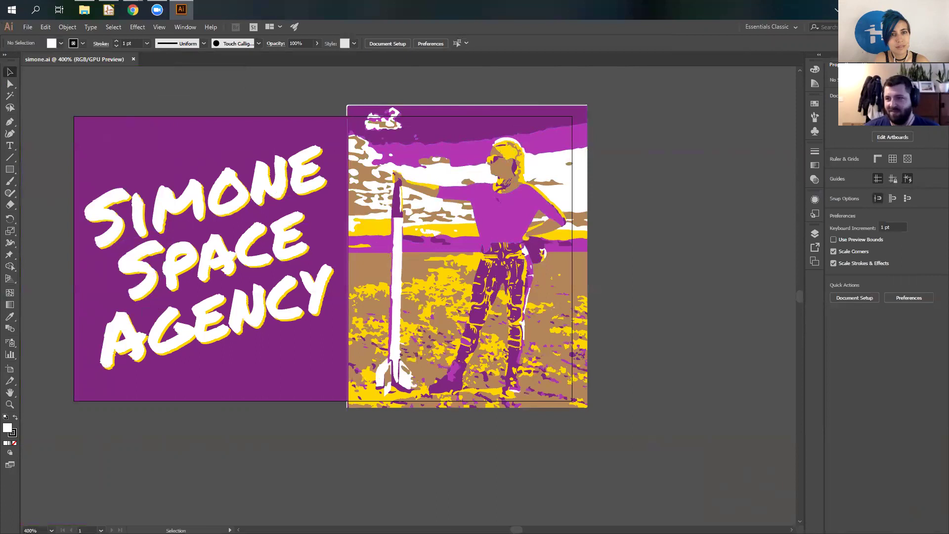
click(28, 27)
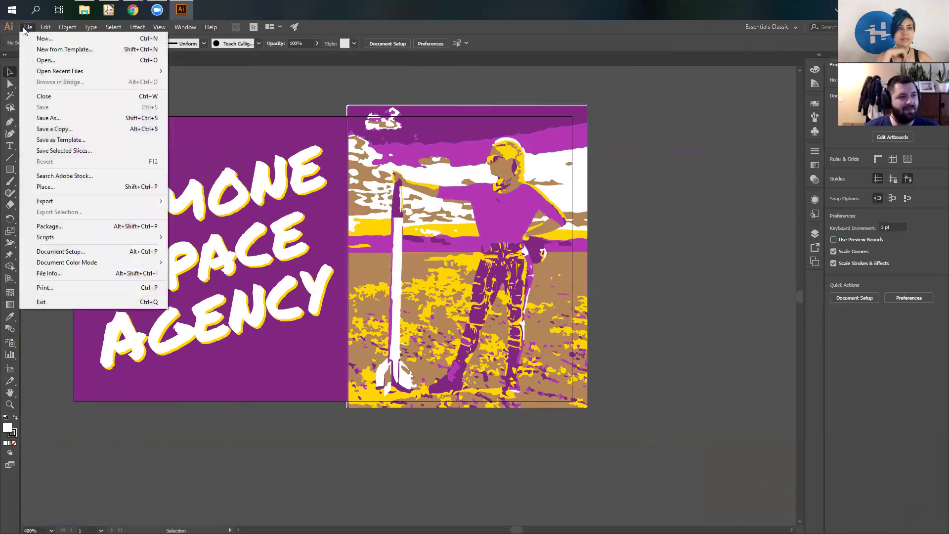
click(289, 83)
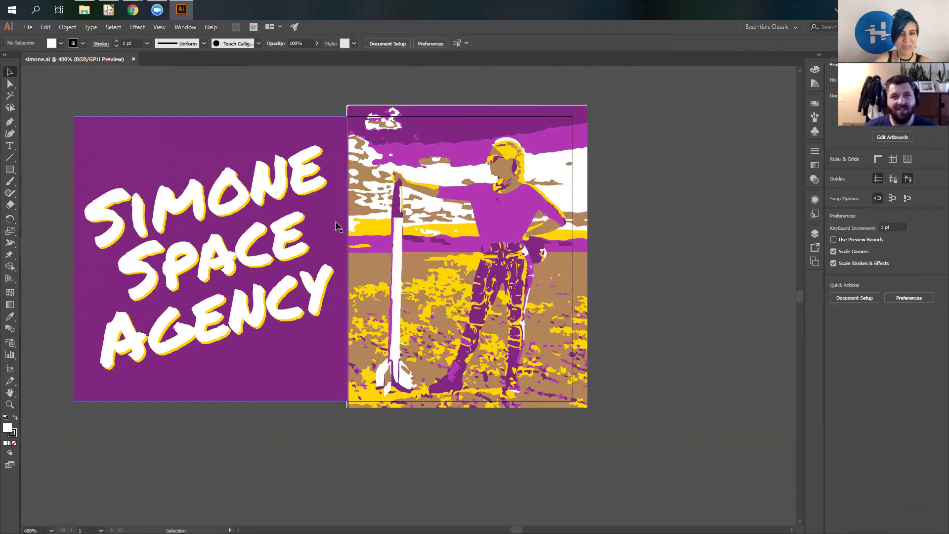
click(25, 28)
click(250, 75)
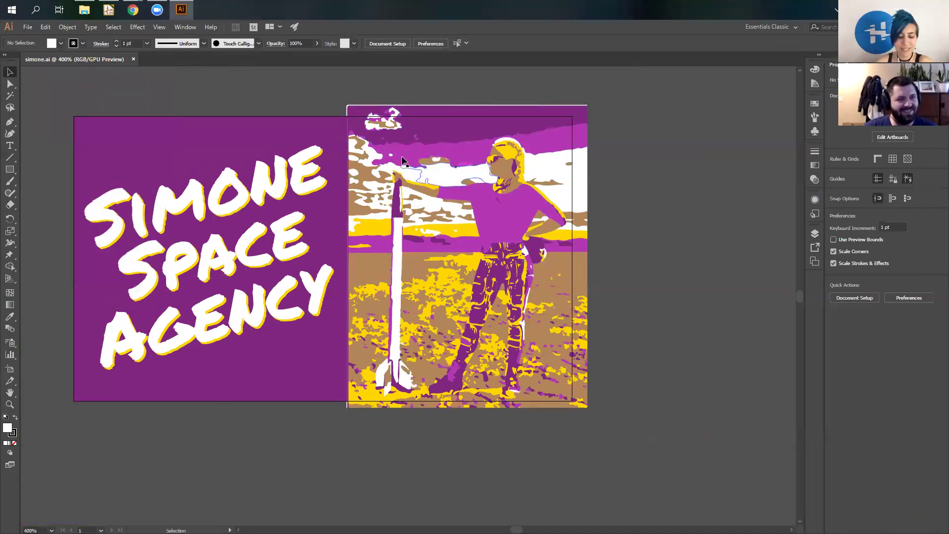
key(ctrl+minus)
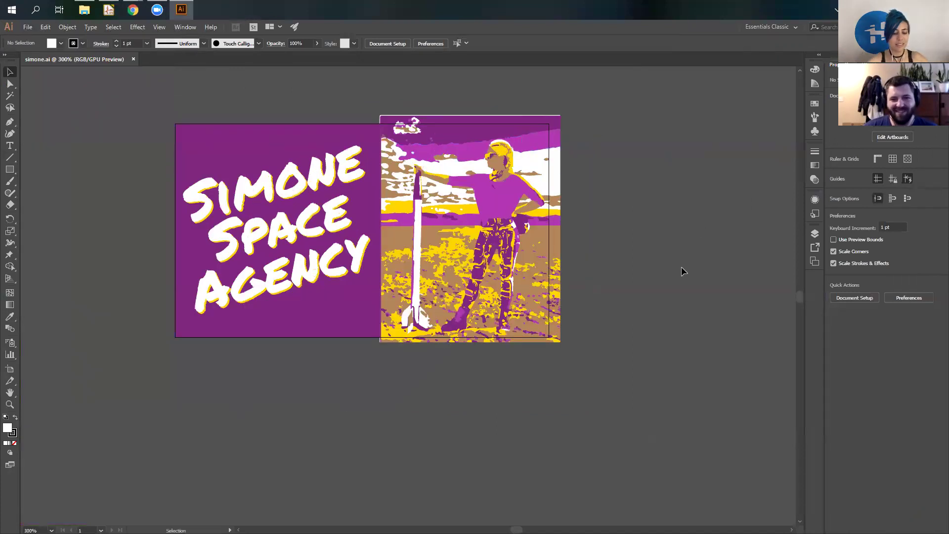
alt+scroll(442, 154, up, 1)
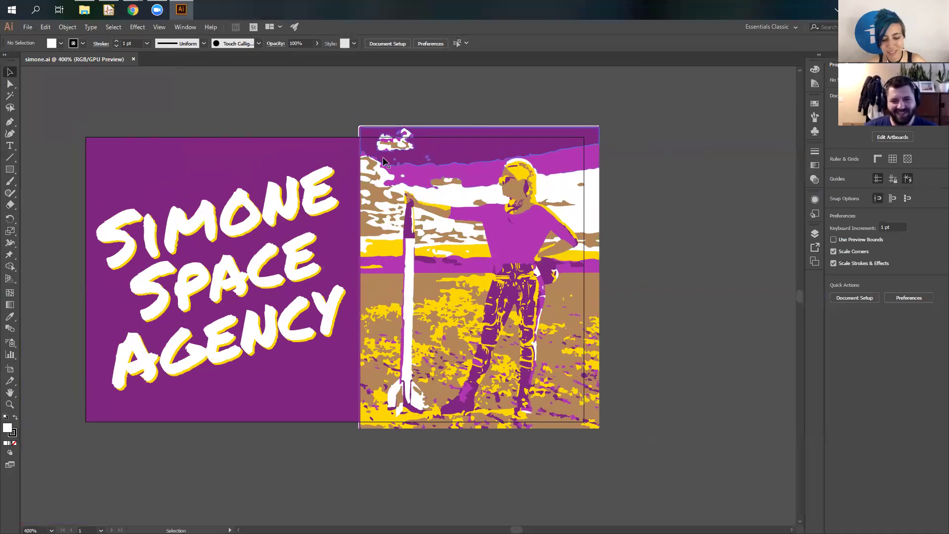
key(ctrl+minus)
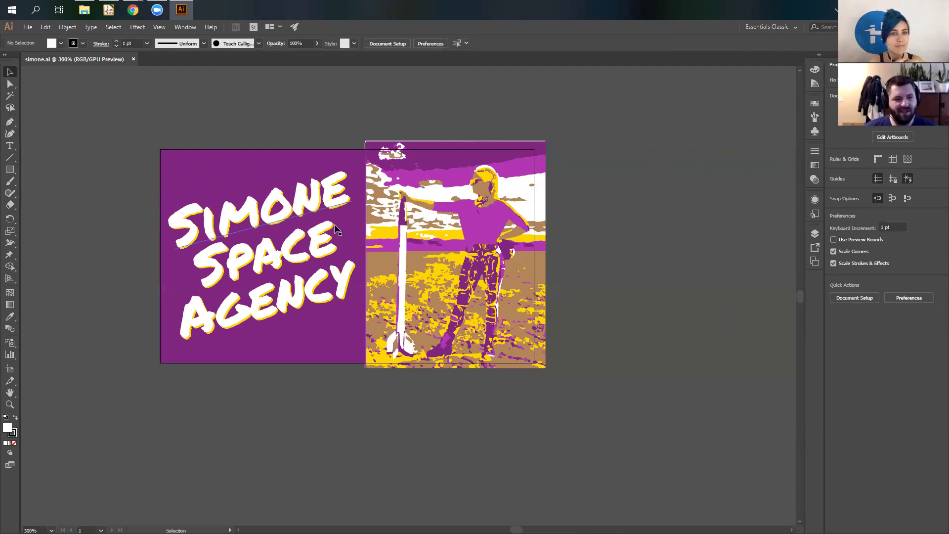
Check the white title lettering's type settings and insert "sadjsadk" into new 12 pt Myriad Pro placeholder text above the artboard
click(273, 220)
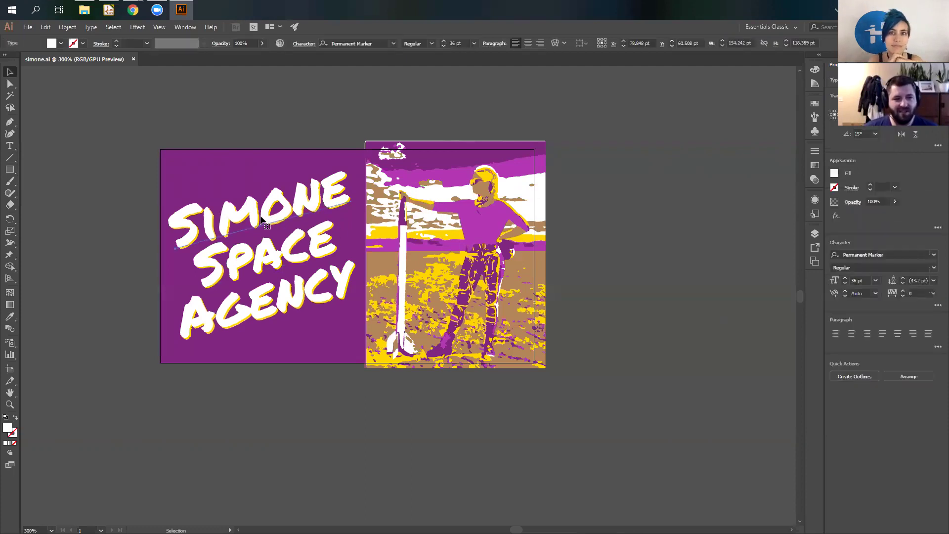
click(9, 145)
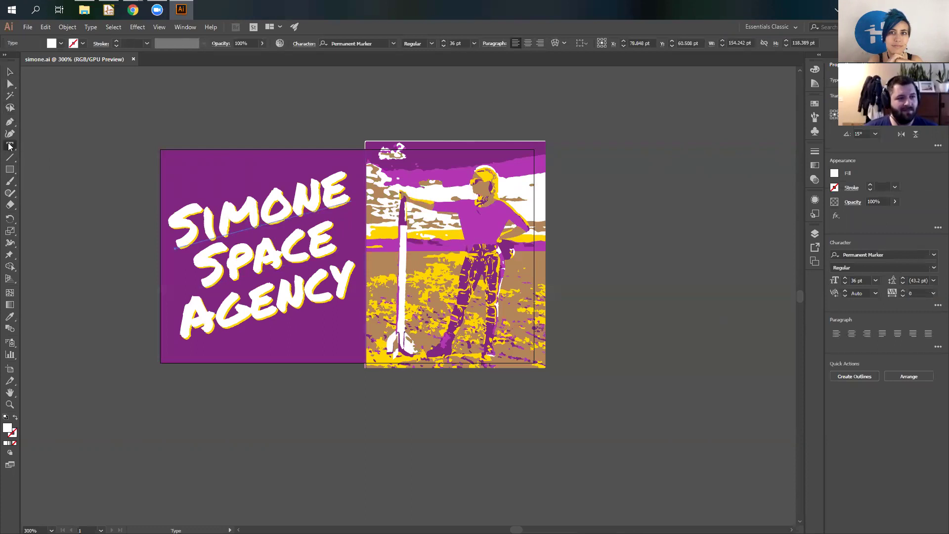
click(346, 95)
click(391, 101)
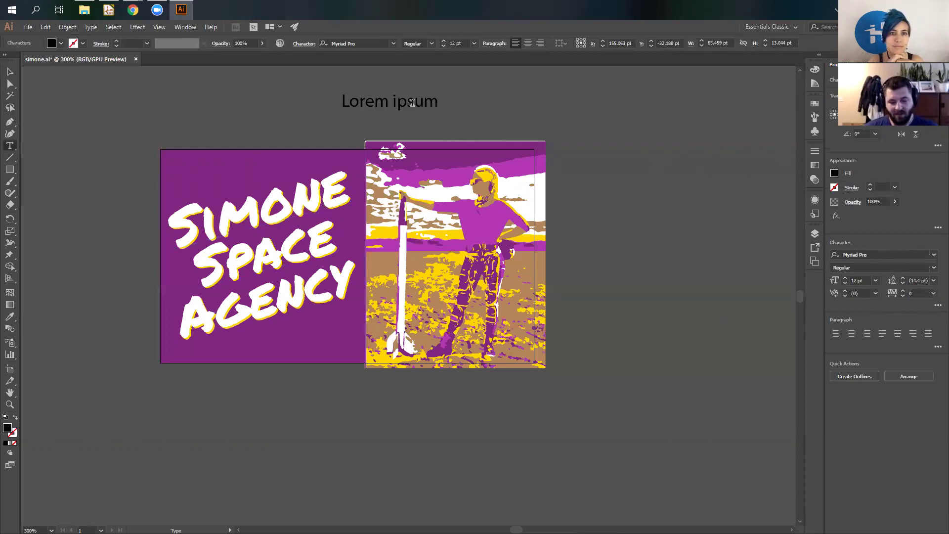
text(sadjsadk)
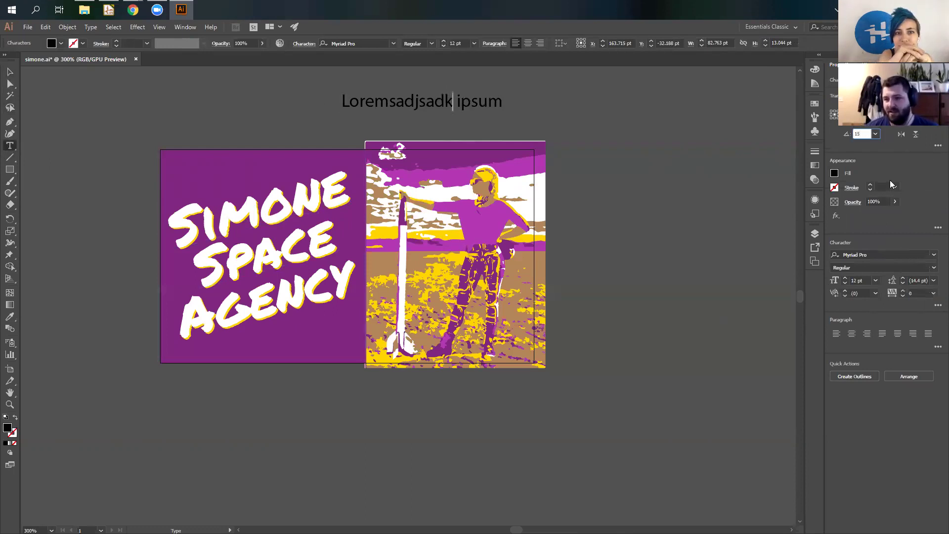
Rotate the placeholder text above the artboard by 15° and try to set its font to Permanent Marker
click(834, 173)
click(752, 170)
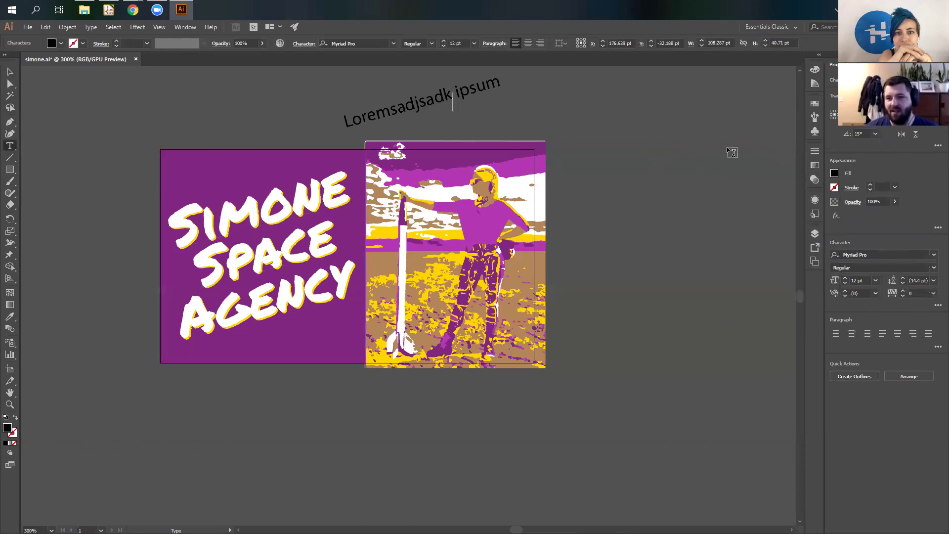
click(873, 255)
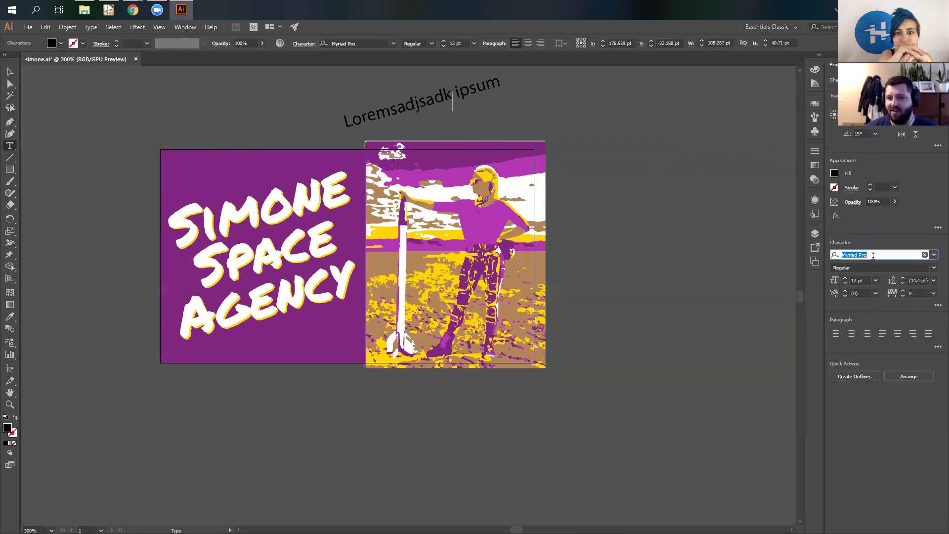
click(934, 255)
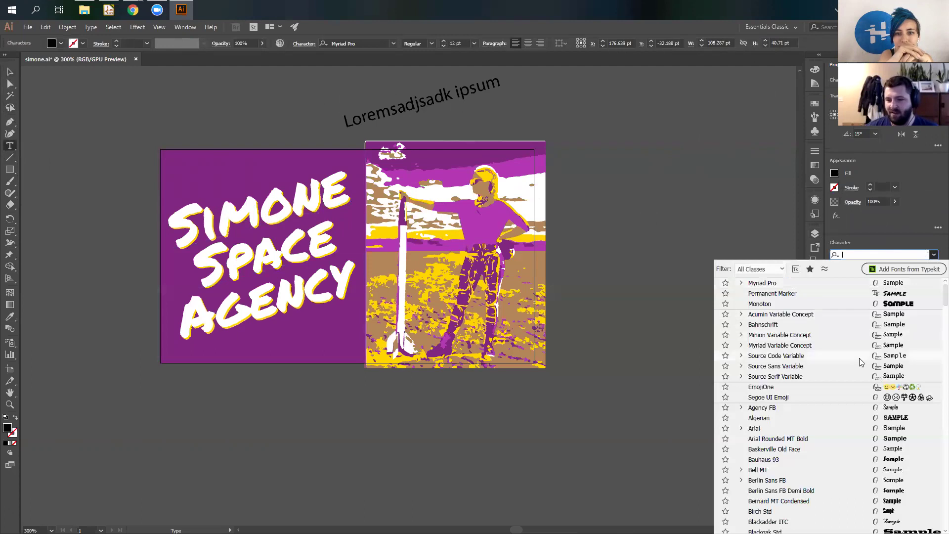
scroll(869, 426, down, 15)
scroll(840, 435, down, 20)
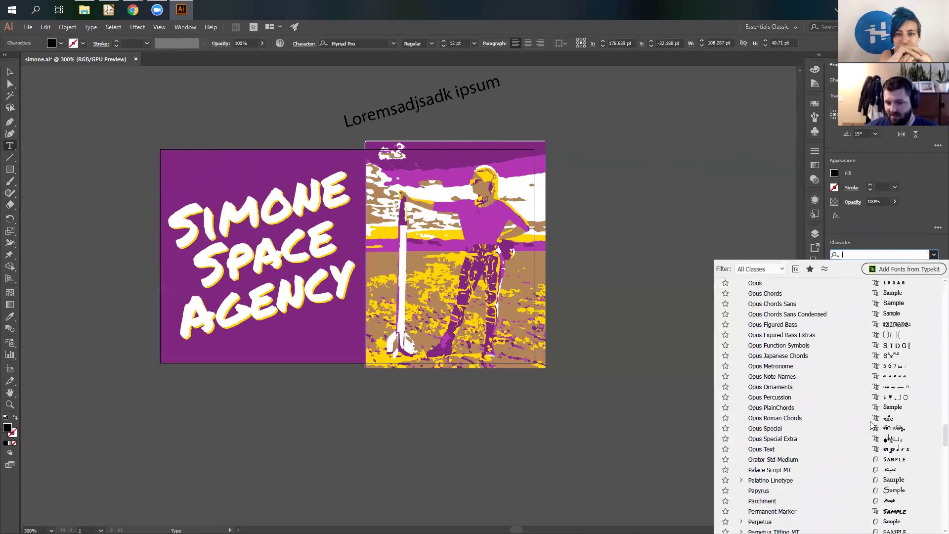
scroll(802, 451, down, 1)
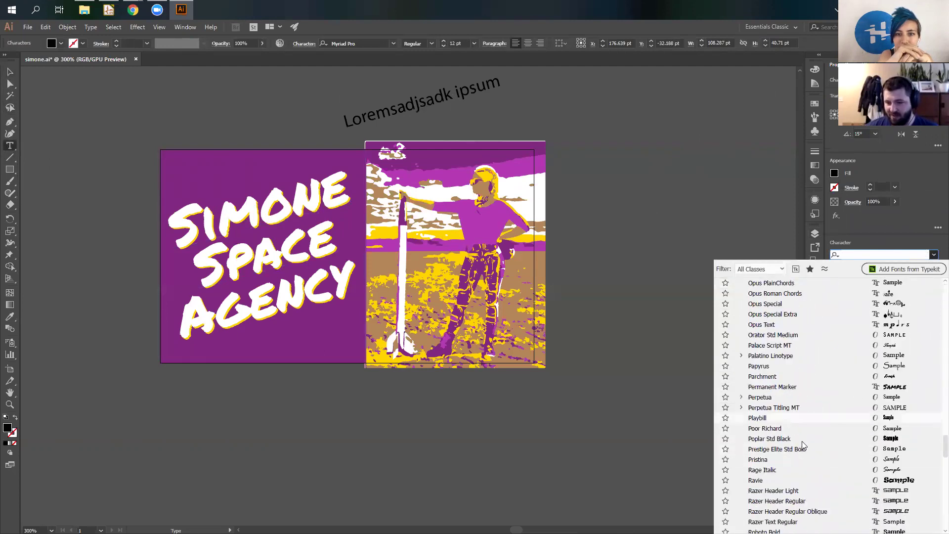
click(788, 387)
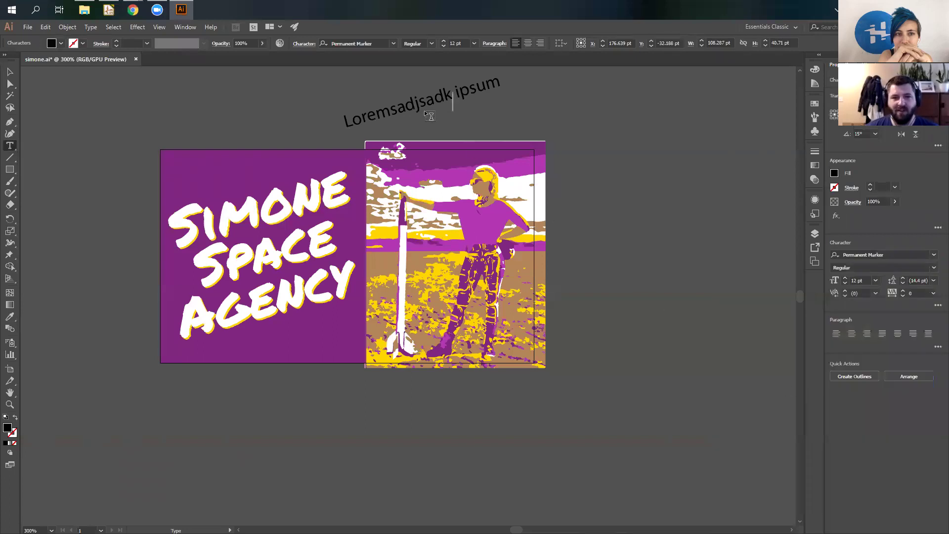
Set the "Loremsadjsadk" portion of the placeholder text in Permanent Marker and deselect it
key(shift+Home)
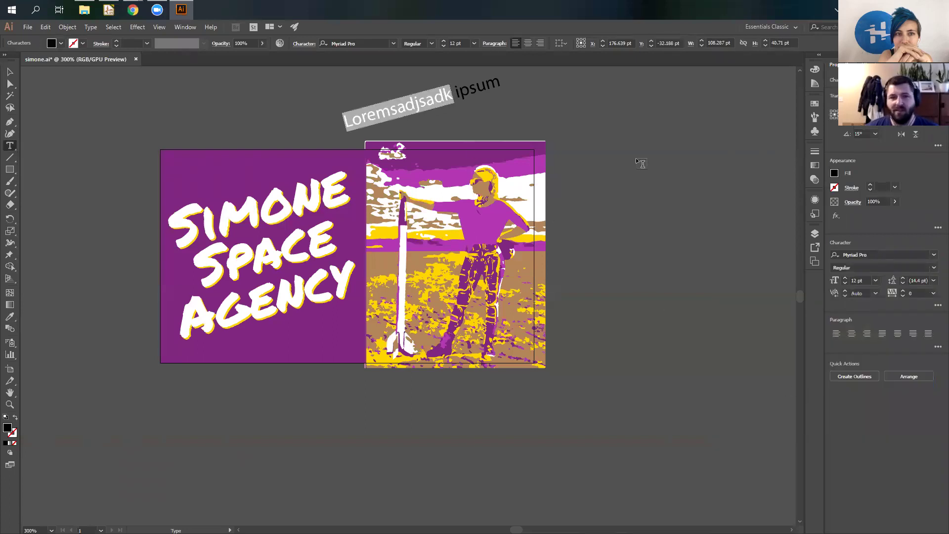
click(866, 254)
click(935, 255)
scroll(851, 395, down, 15)
scroll(851, 396, down, 15)
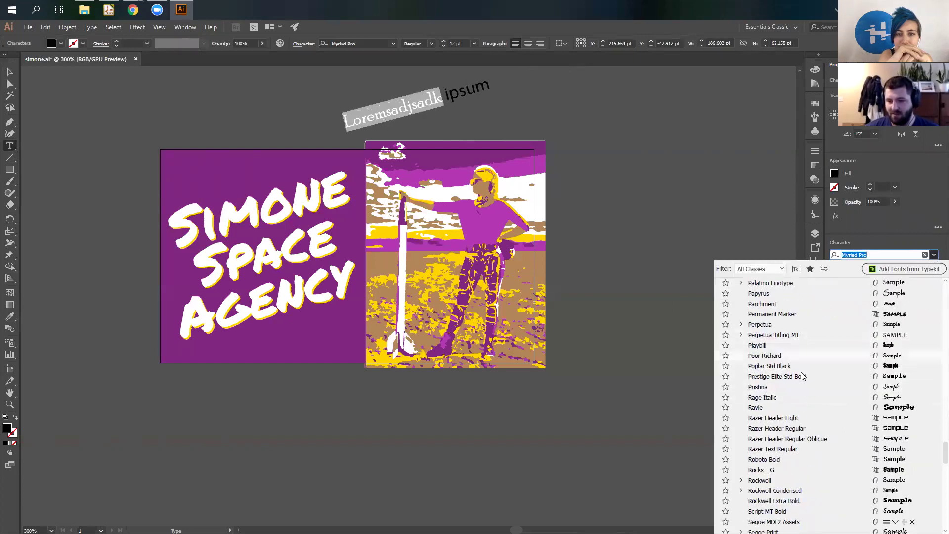
scroll(801, 403, up, 1)
click(777, 345)
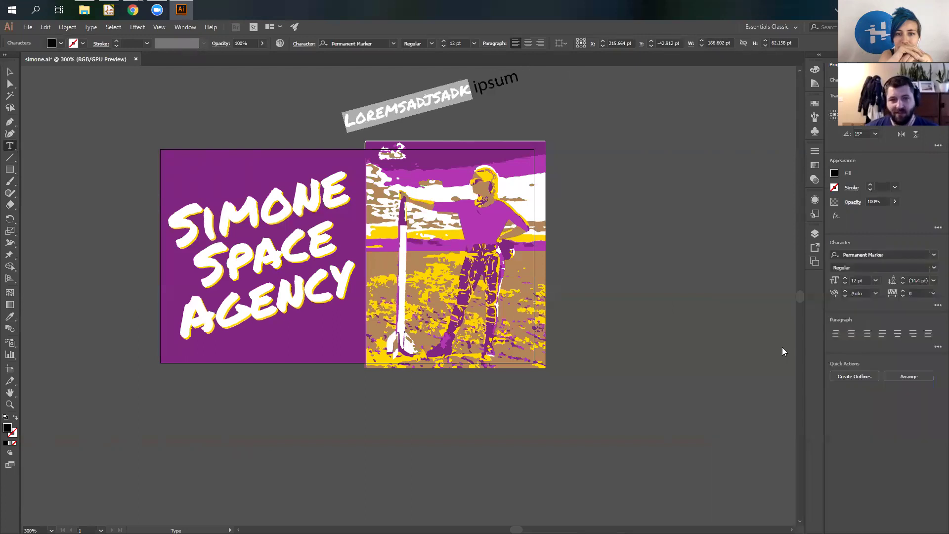
key(Escape)
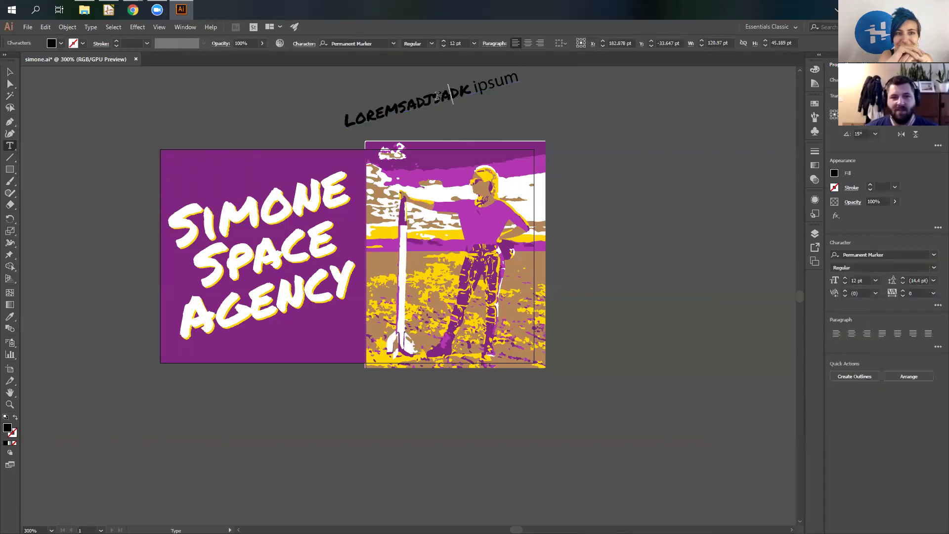
key(ctrl+a)
key(ctrl+shift+a)
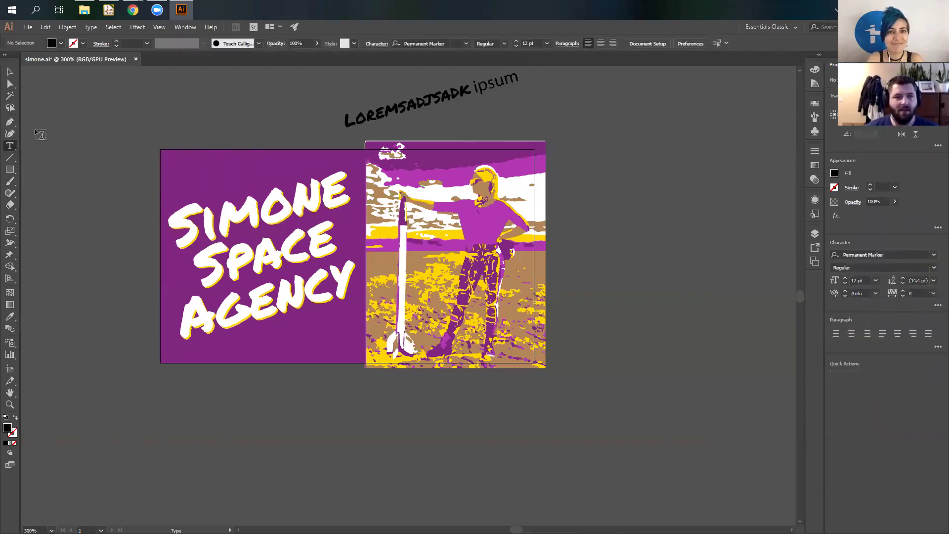
Copy the white title lettering's type settings and fill onto the whole placeholder text object with the Eyedropper
click(834, 174)
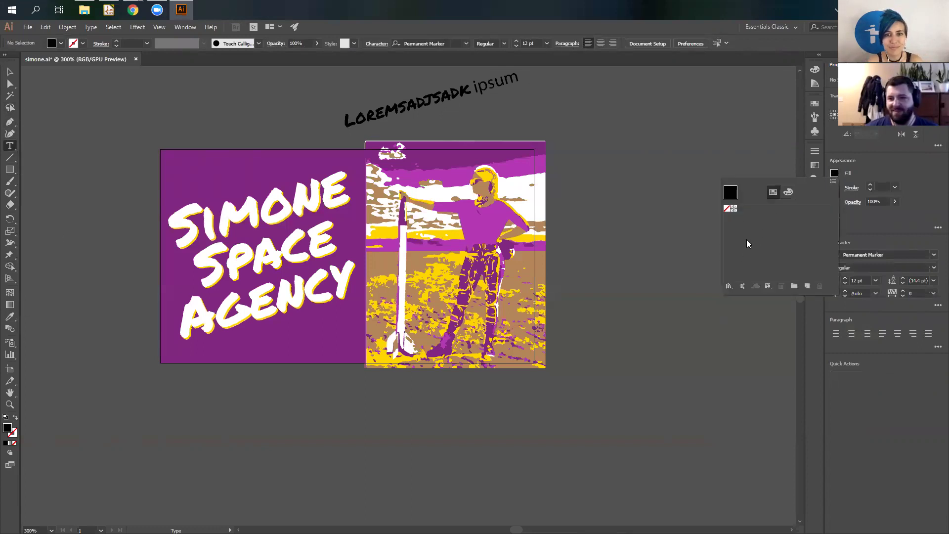
click(417, 101)
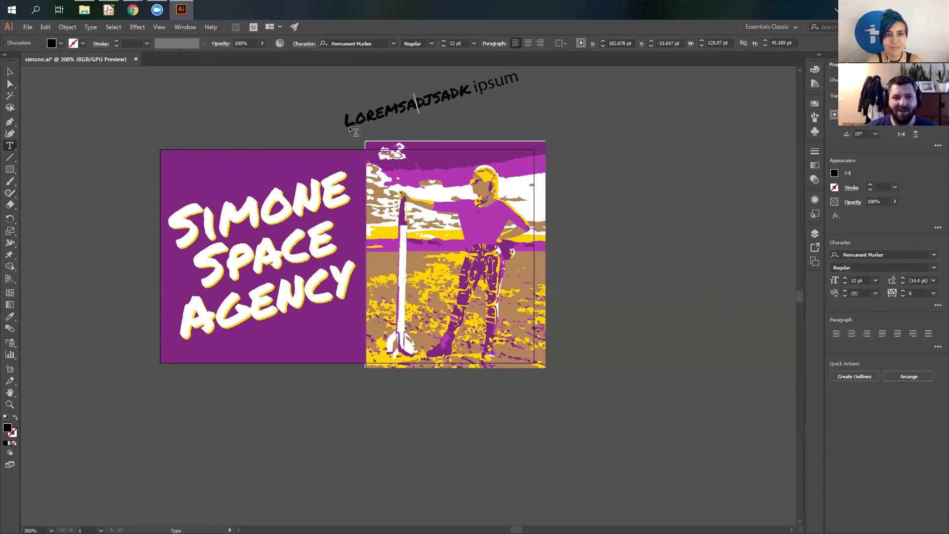
click(10, 316)
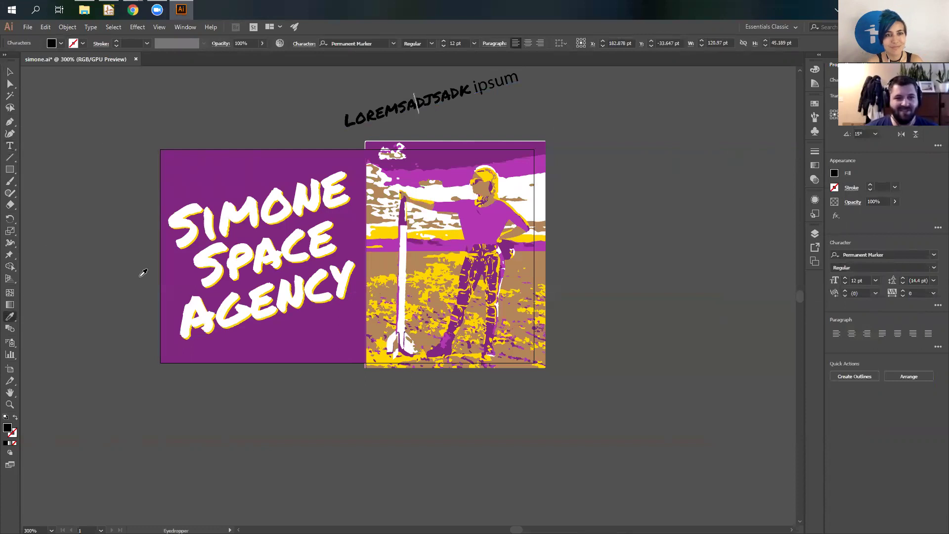
click(352, 177)
click(344, 119)
ctrl+click(347, 130)
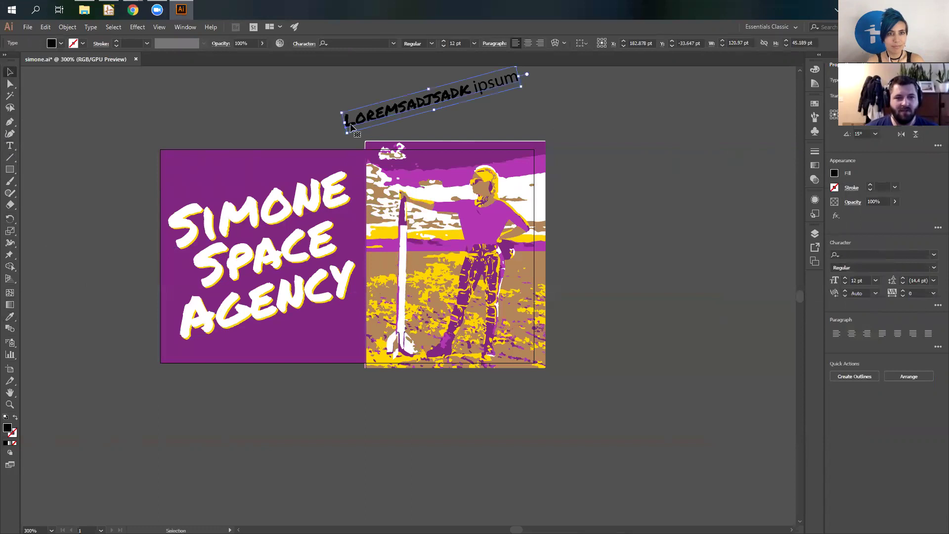
click(10, 316)
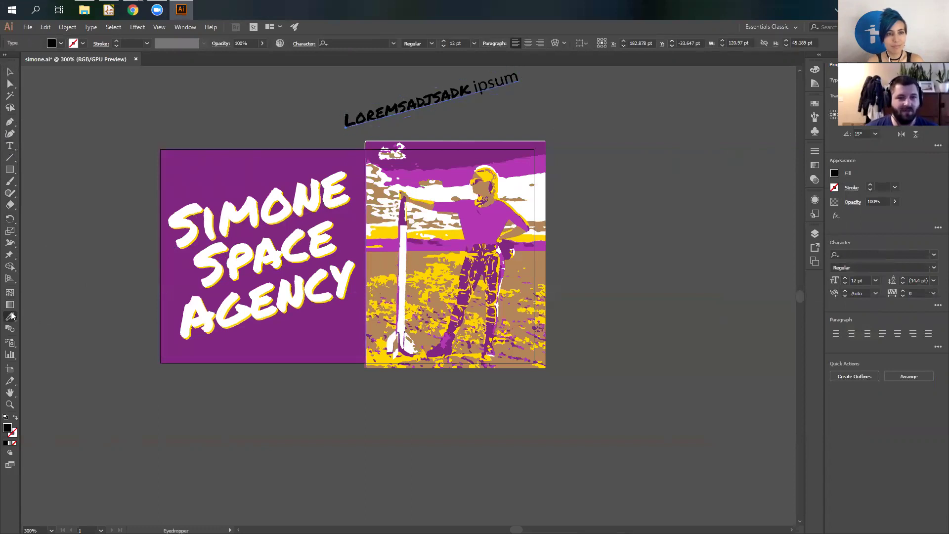
click(353, 186)
alt+scroll(526, 107, up, 3)
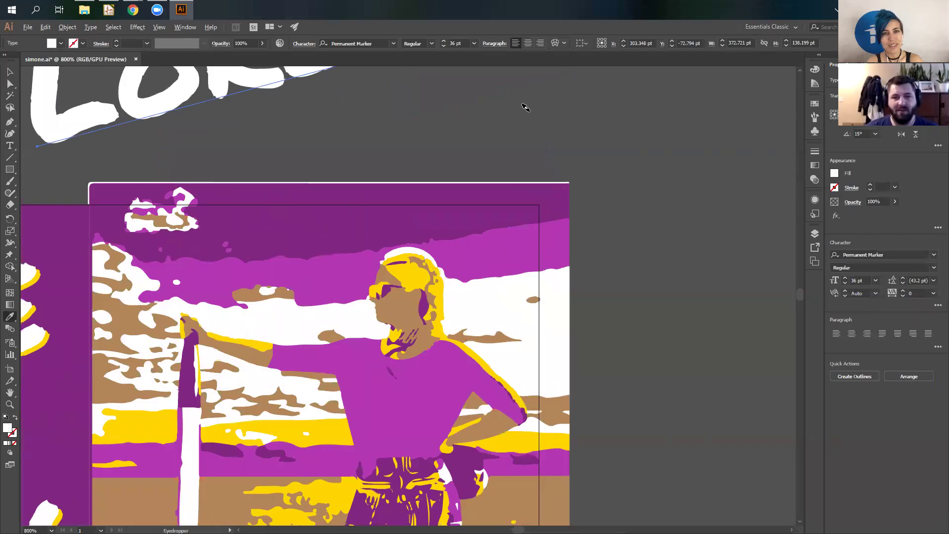
Delete the placeholder text above the artboard
alt+scroll(525, 108, down, 6)
alt+scroll(443, 140, up, 4)
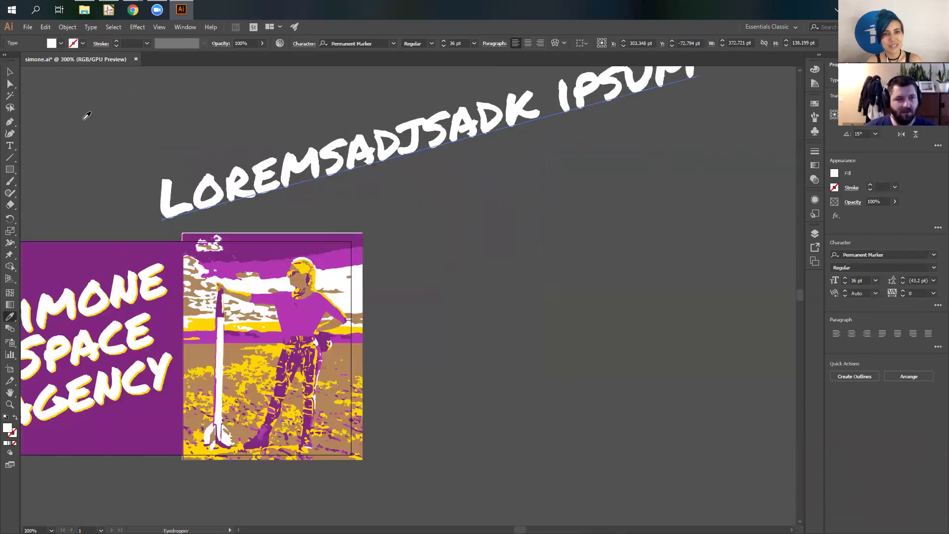
click(10, 73)
key(Delete)
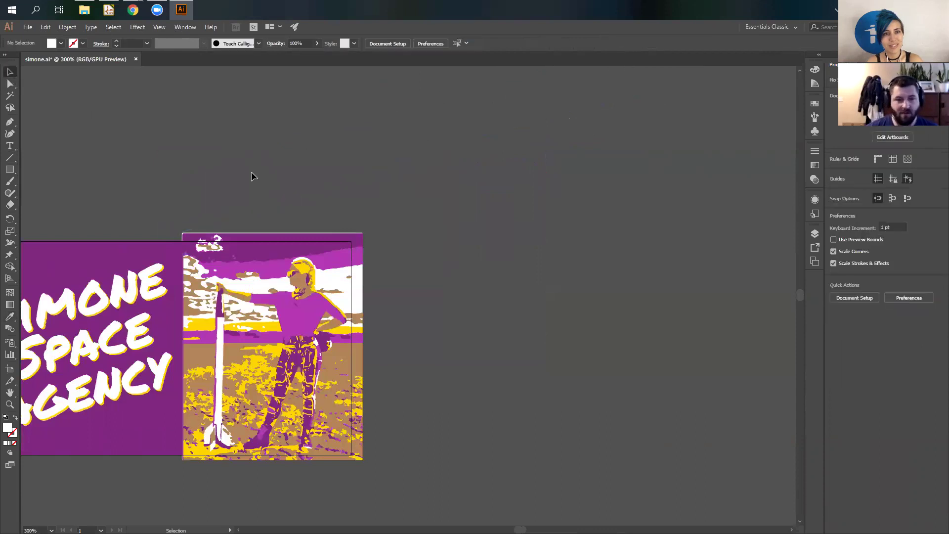
Examine how the white title is built from separate text objects by selecting its lines and entering the word "Space"
scroll(146, 289, down, 1)
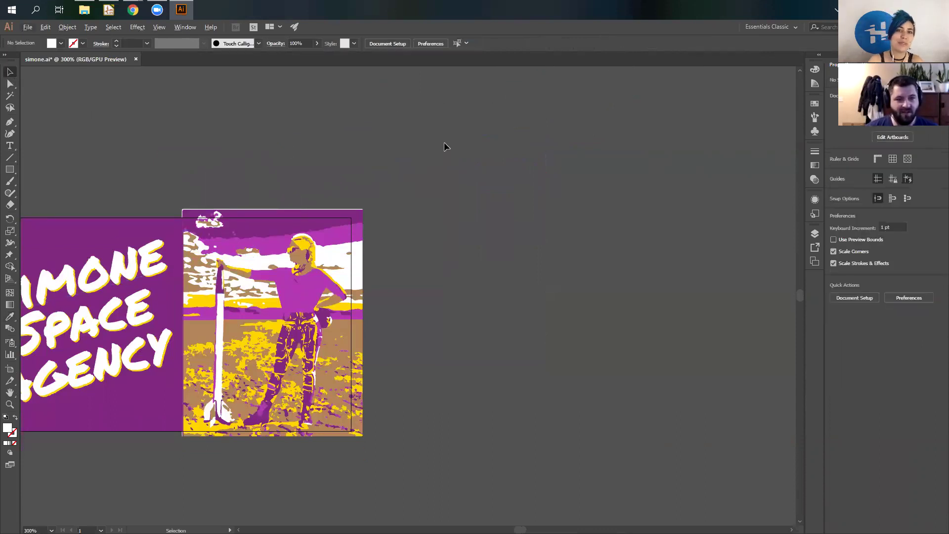
scroll(444, 146, down, 1)
alt+scroll(120, 226, down, 3)
alt+scroll(118, 247, up, 5)
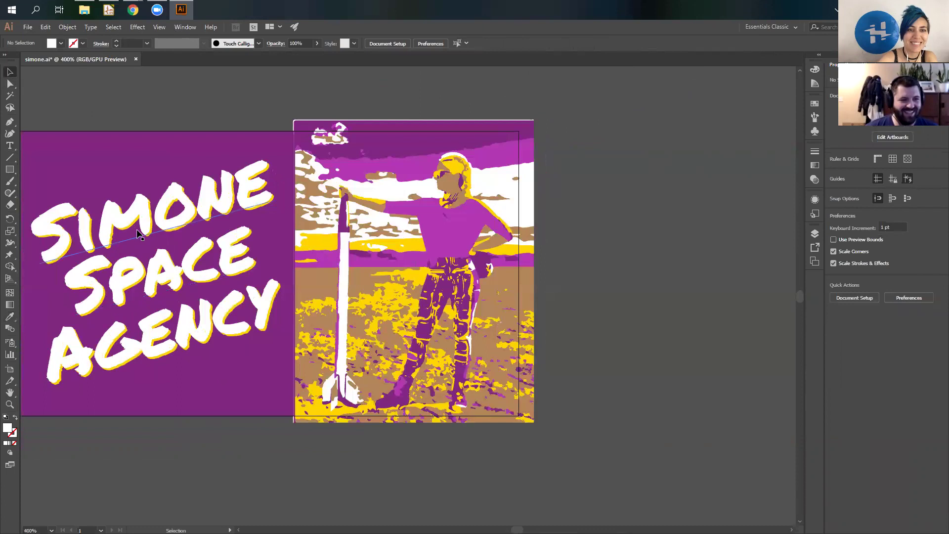
click(139, 234)
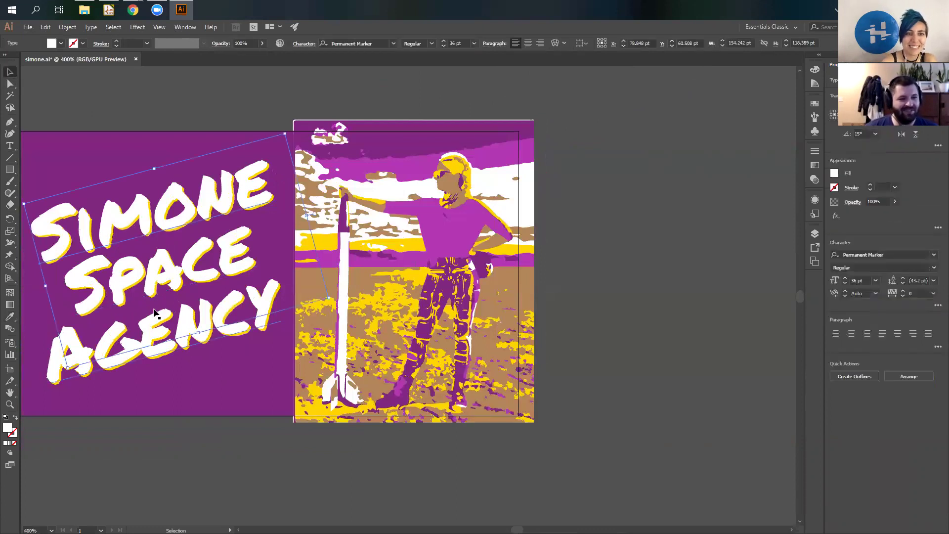
double_click(159, 275)
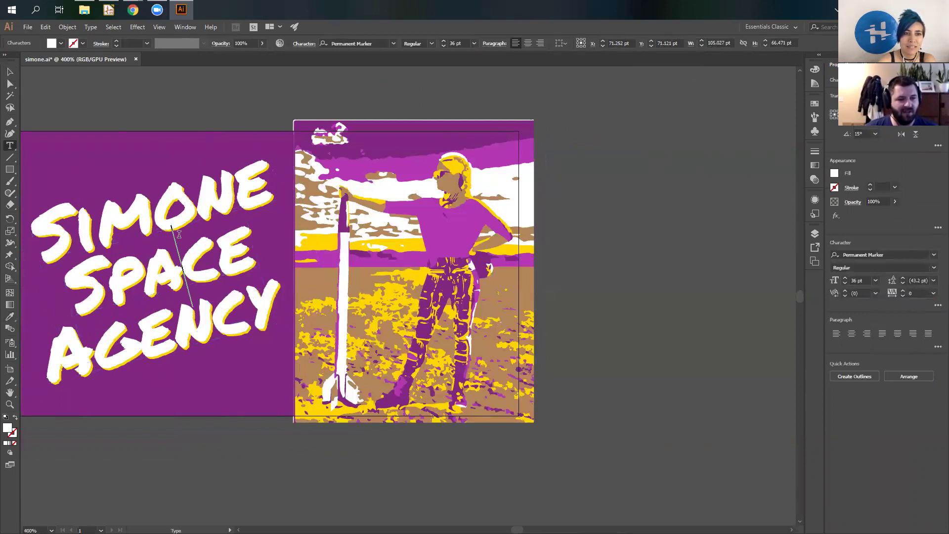
key(Escape)
drag(165, 260, 159, 297)
drag(228, 289, 183, 280)
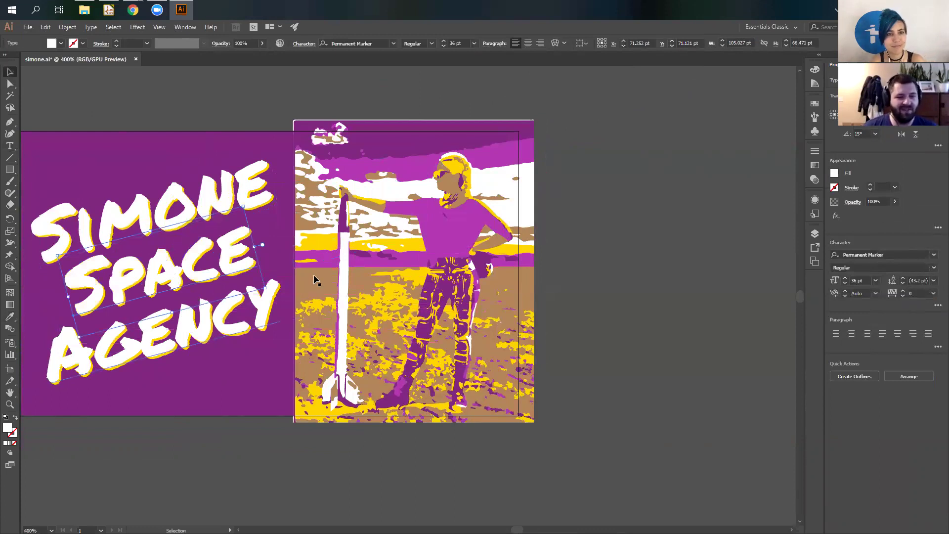
alt+scroll(313, 171, down, 1)
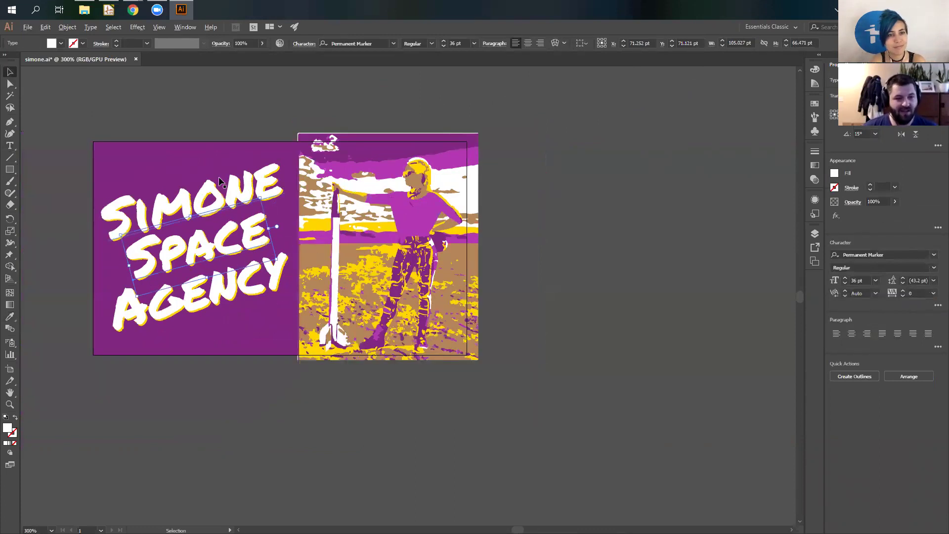
click(85, 99)
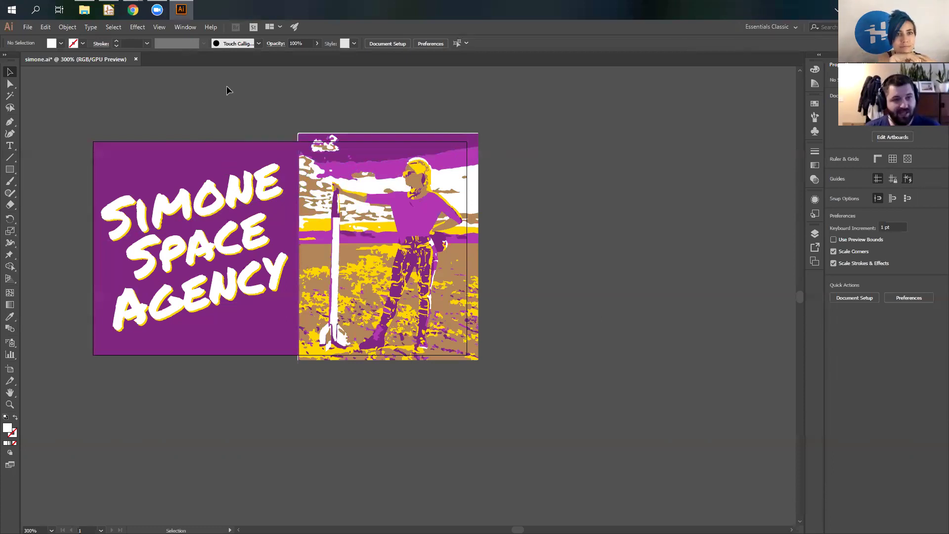
Start recoloring the whole artwork and assign a new colour to the unassigned white
key(ctrl+a)
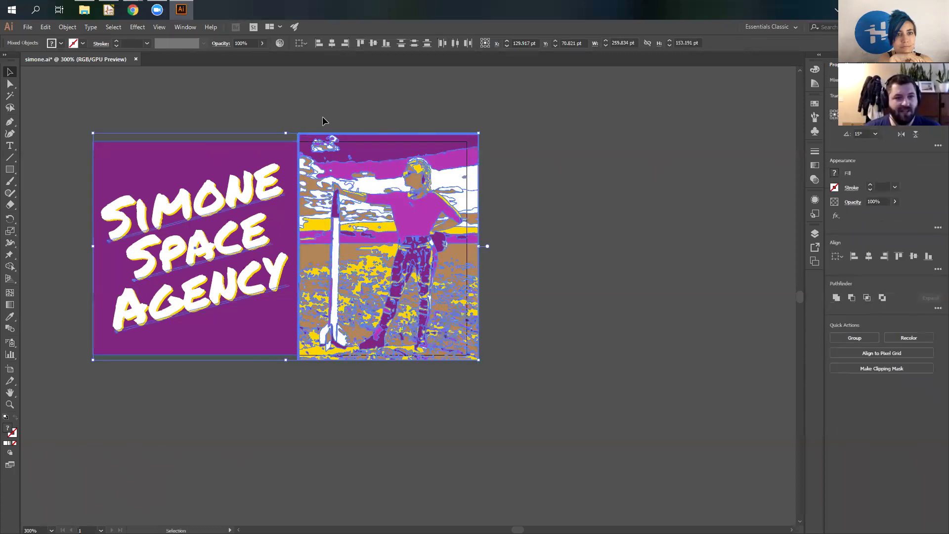
click(279, 46)
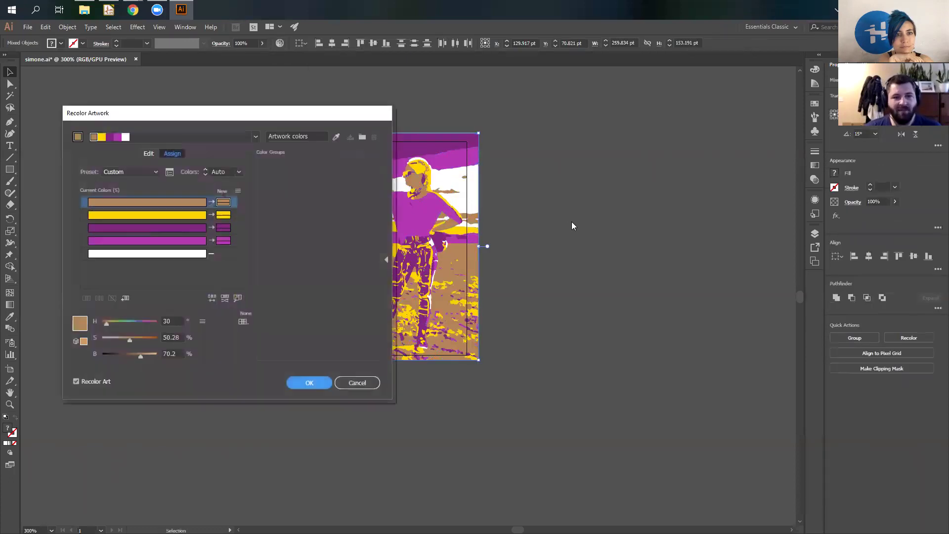
drag(310, 119, 697, 131)
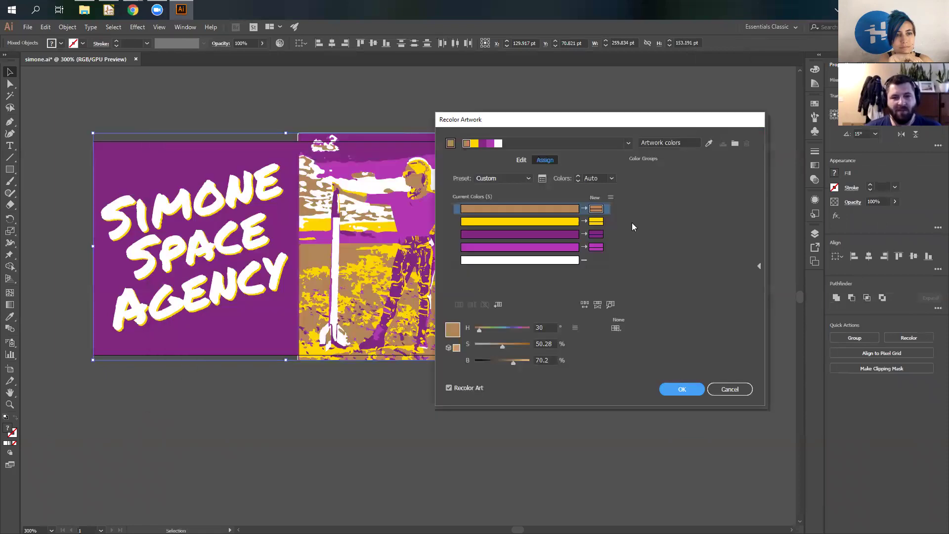
click(585, 262)
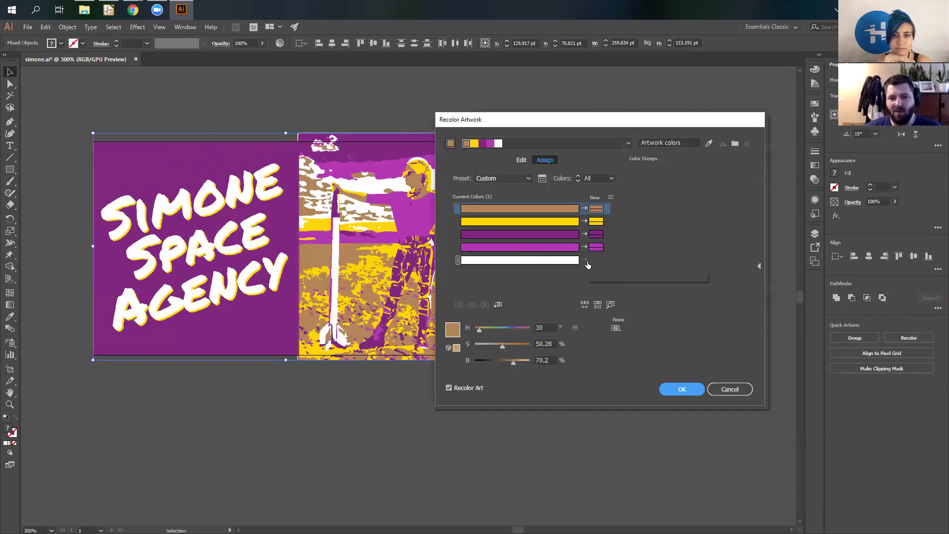
click(596, 258)
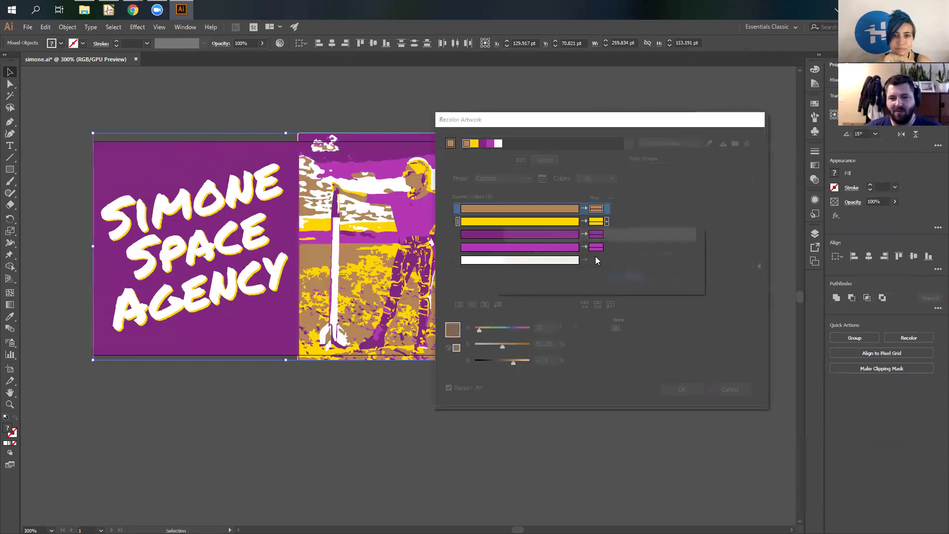
click(629, 279)
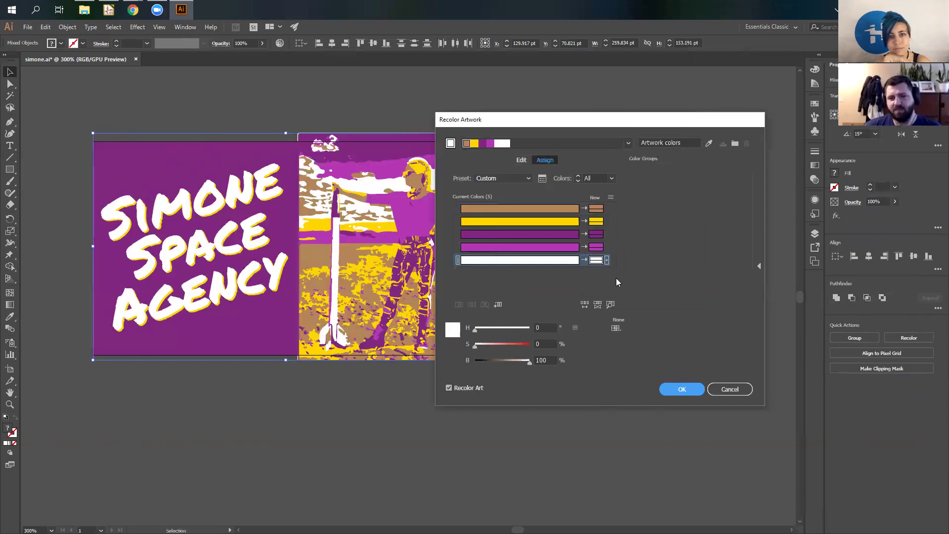
Recolor the artwork's yellow, light purple and white to black by setting each new colour's brightness to 0%
click(597, 223)
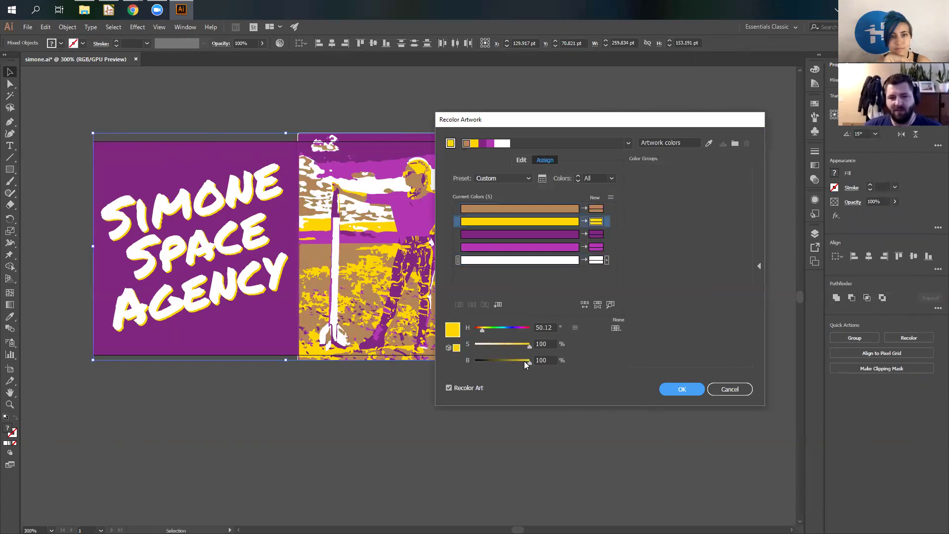
drag(520, 364, 426, 357)
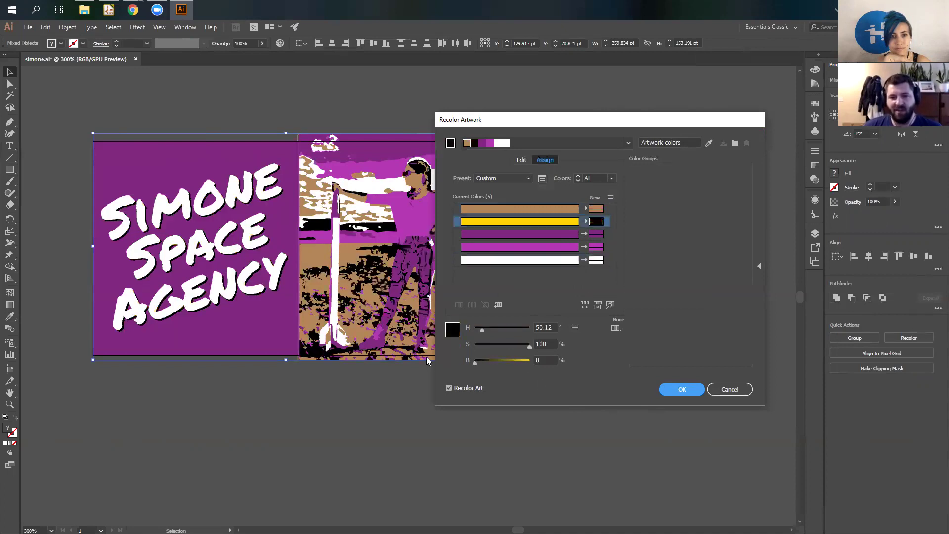
click(597, 248)
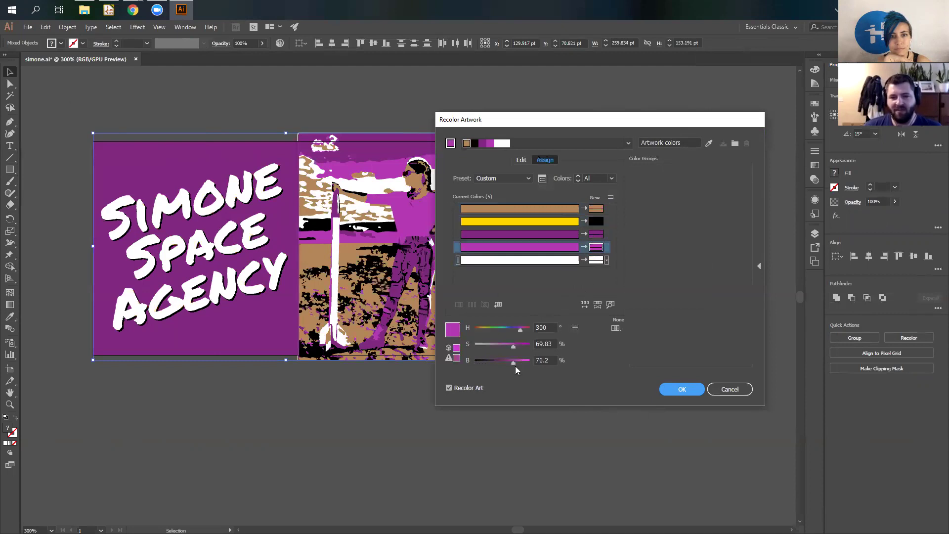
drag(484, 364, 468, 363)
click(593, 262)
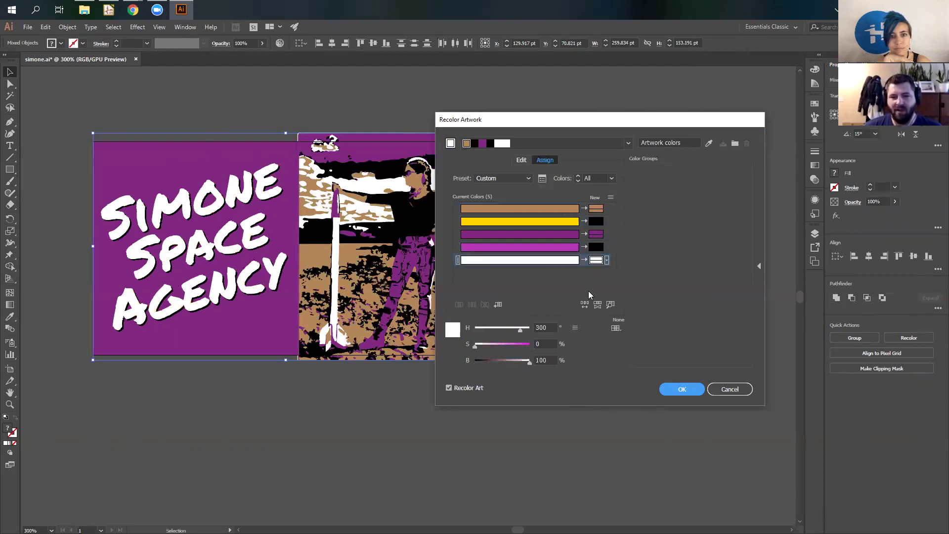
drag(528, 362, 474, 362)
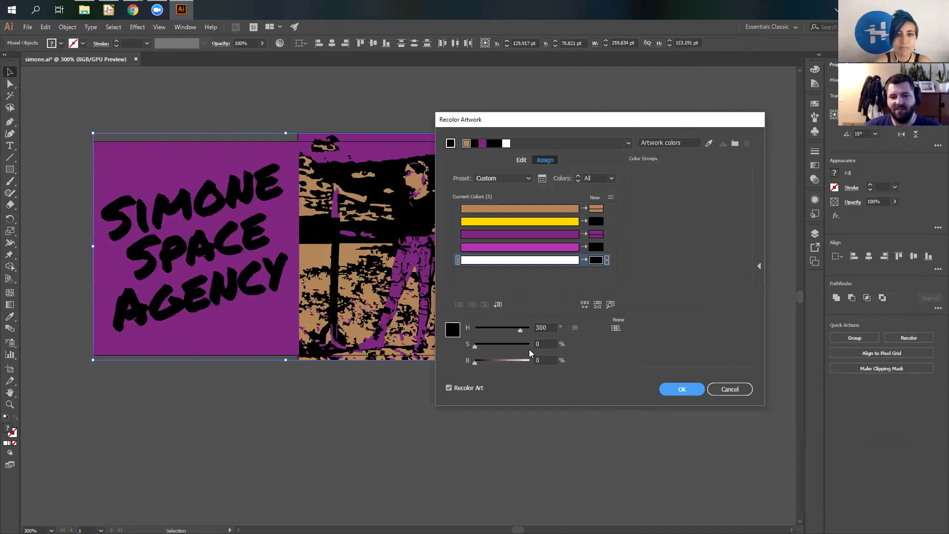
Recolor the tan and dark purple to white at 0% saturation and 100% brightness, apply the recoloring and deselect the artwork
click(597, 208)
drag(512, 362, 584, 365)
drag(503, 346, 381, 346)
click(458, 235)
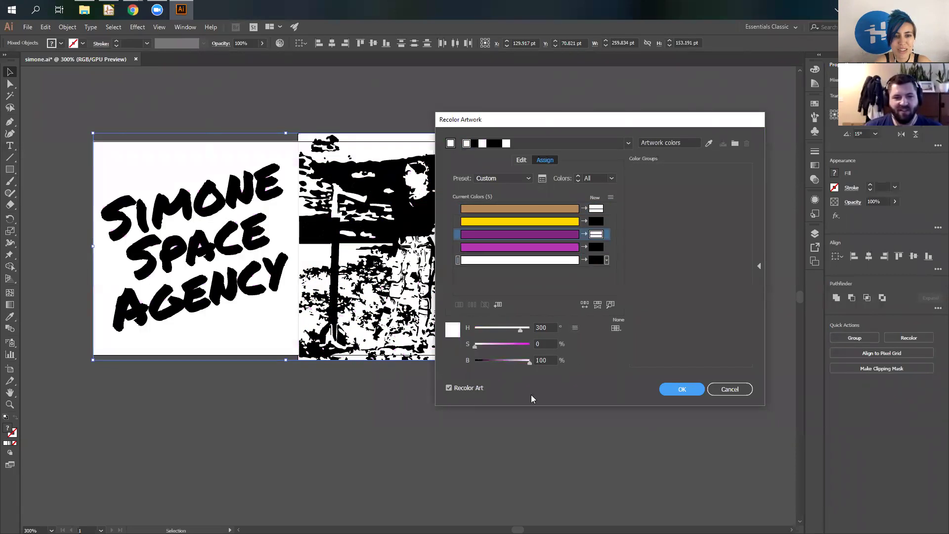
click(677, 389)
key(ctrl+shift+a)
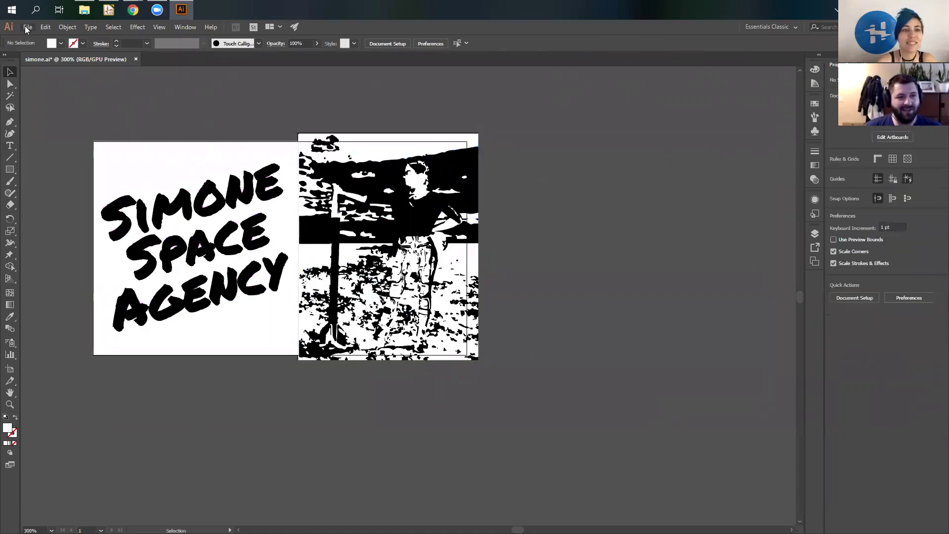
Export the artboard for screens to the desktop as a 400 ppi PNG and view the exported image
click(27, 27)
mouse_move(151, 201)
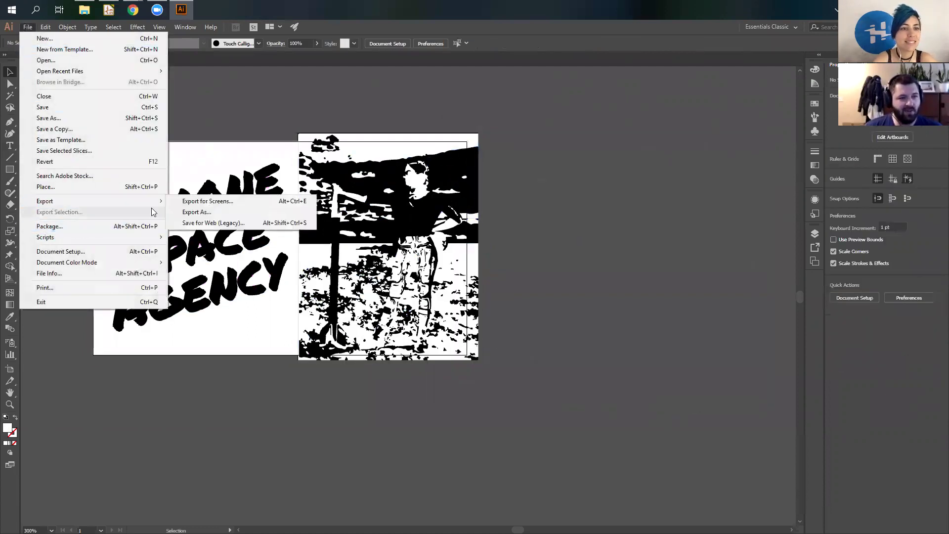
click(210, 204)
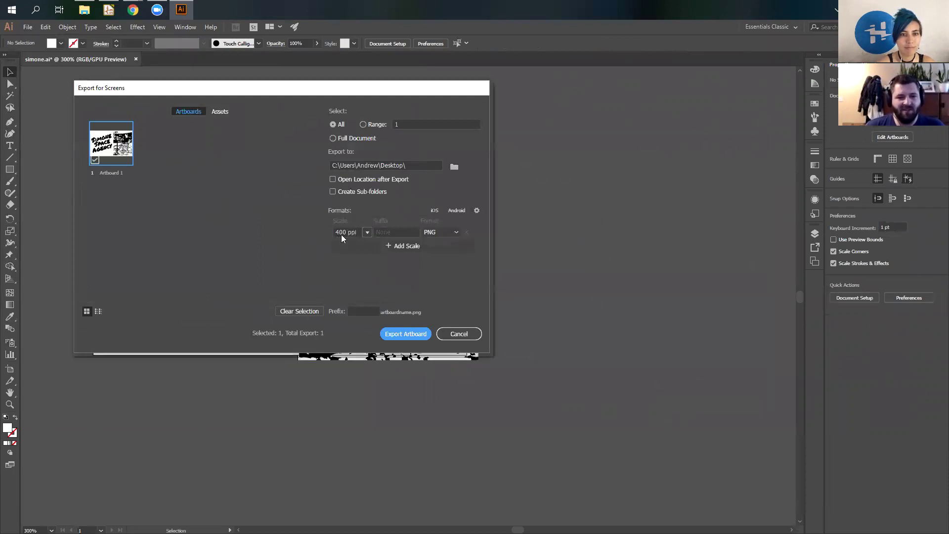
click(405, 334)
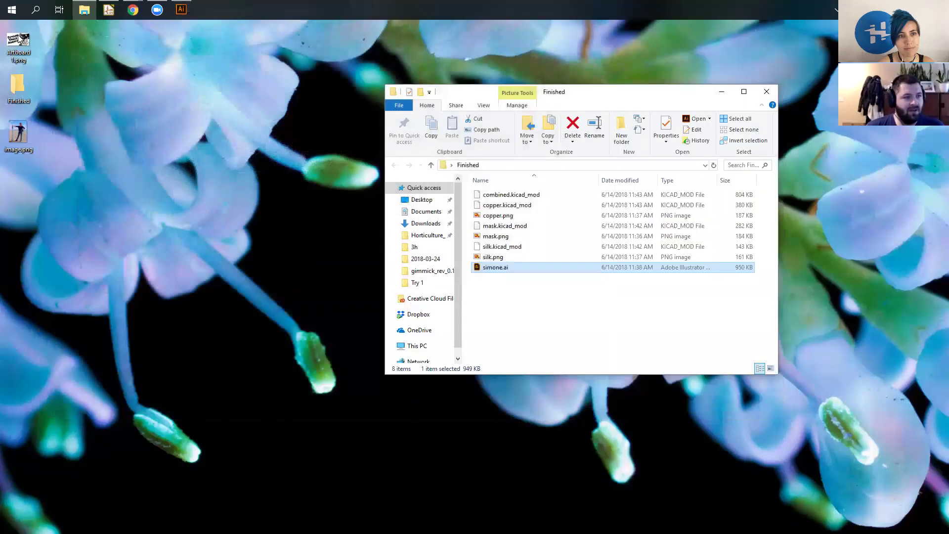
double_click(19, 45)
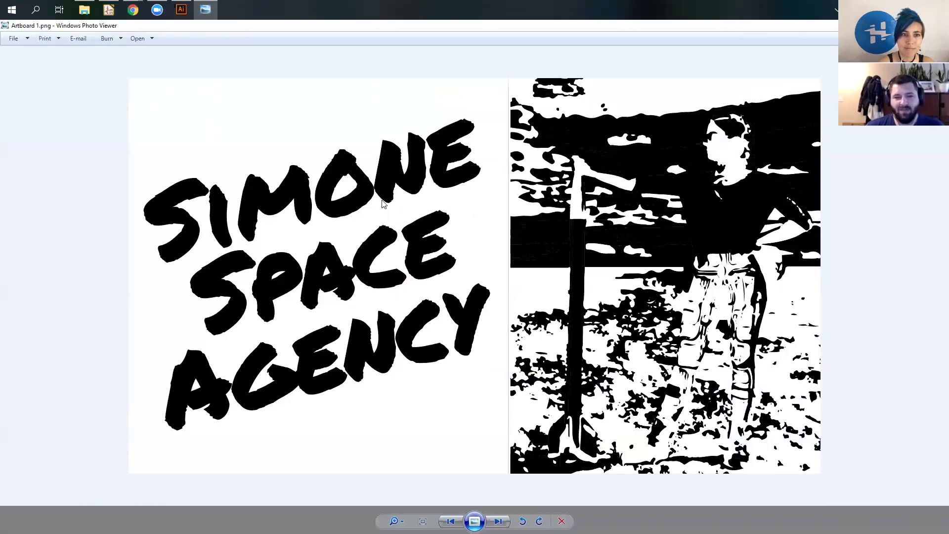
key(alt+F4)
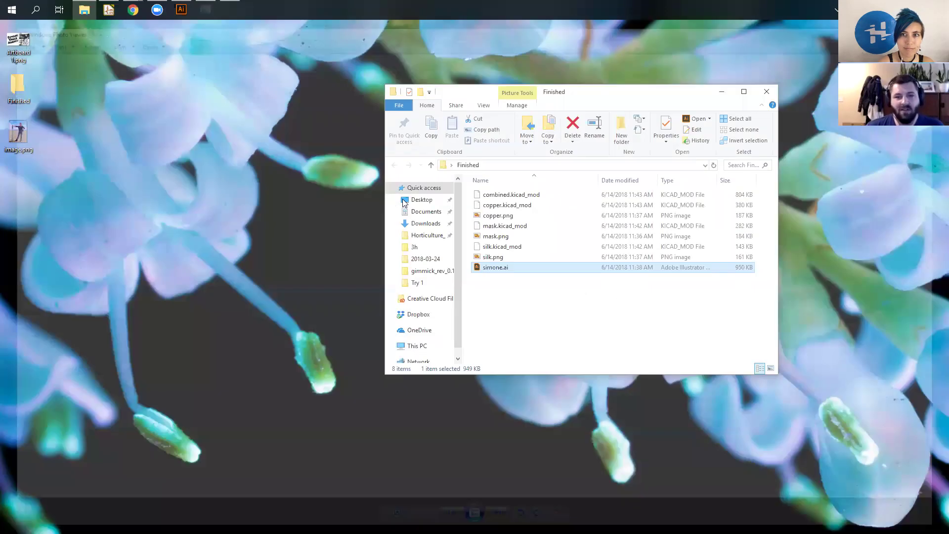
Undo the black-and-white recoloring in Illustrator and recolor the whole artwork again with tan and yellow set to black
key(alt+Tab)
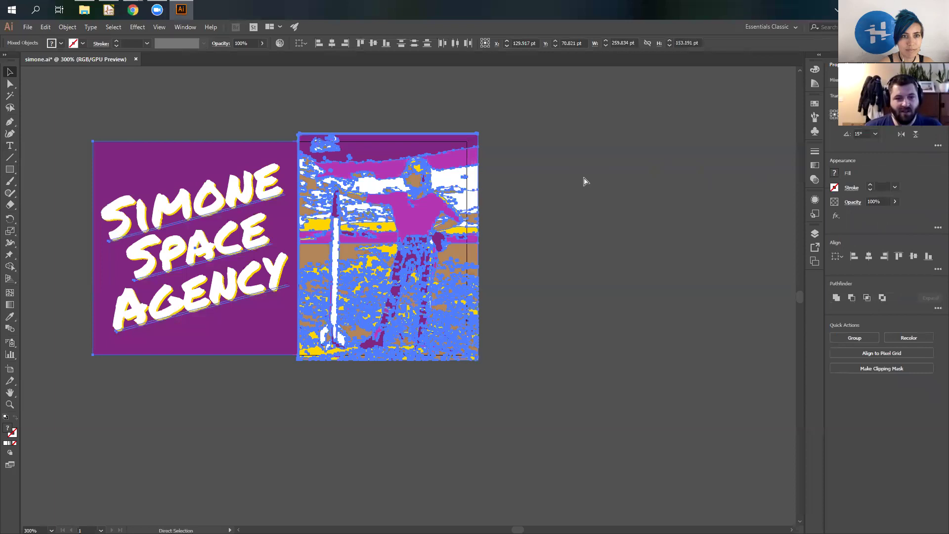
key(ctrl+a)
click(280, 43)
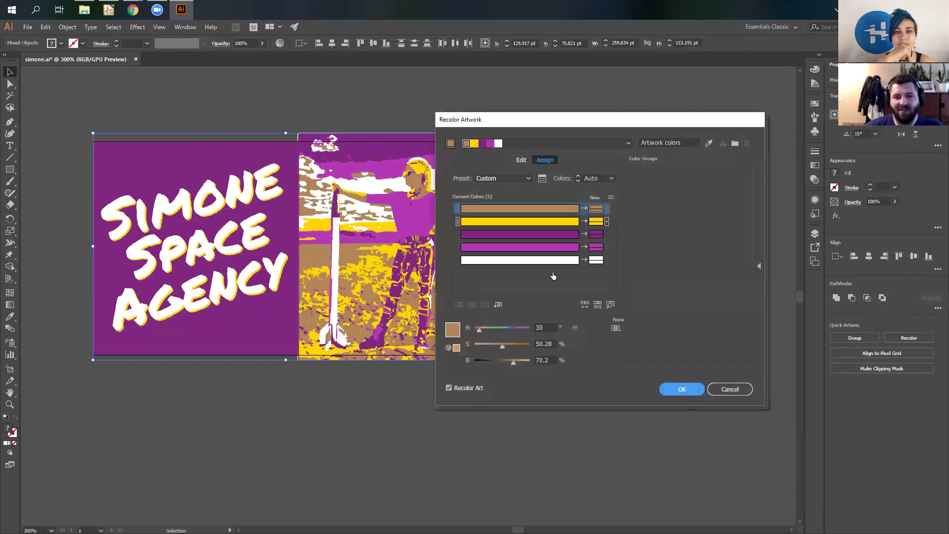
drag(511, 361, 433, 356)
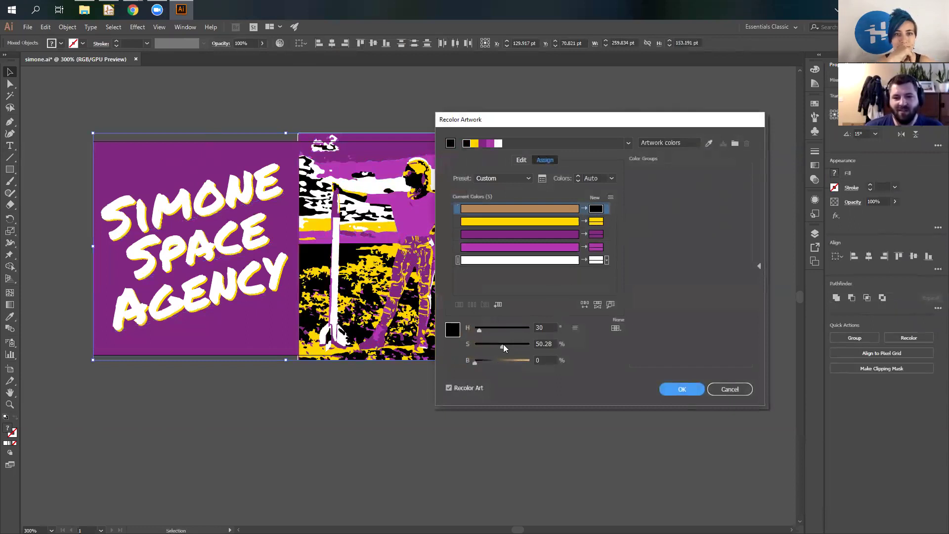
click(574, 221)
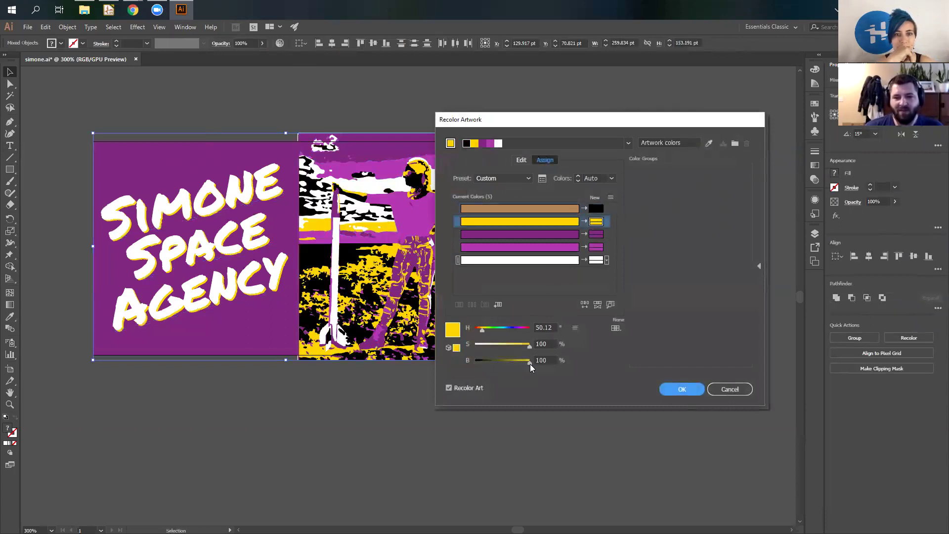
drag(530, 364, 467, 363)
Recolor the dark purple and light purple to white, keep white as is, and apply the recoloring
click(596, 234)
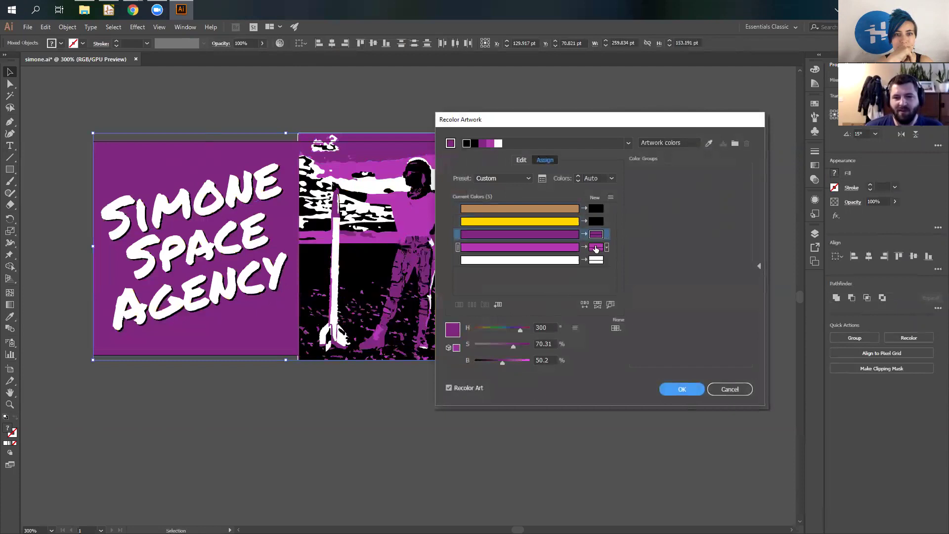
drag(499, 362, 394, 342)
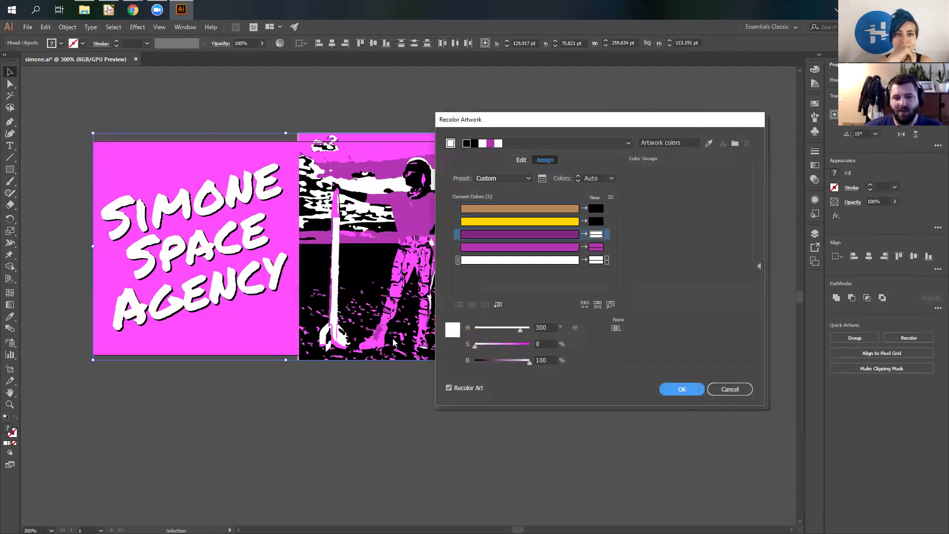
click(596, 248)
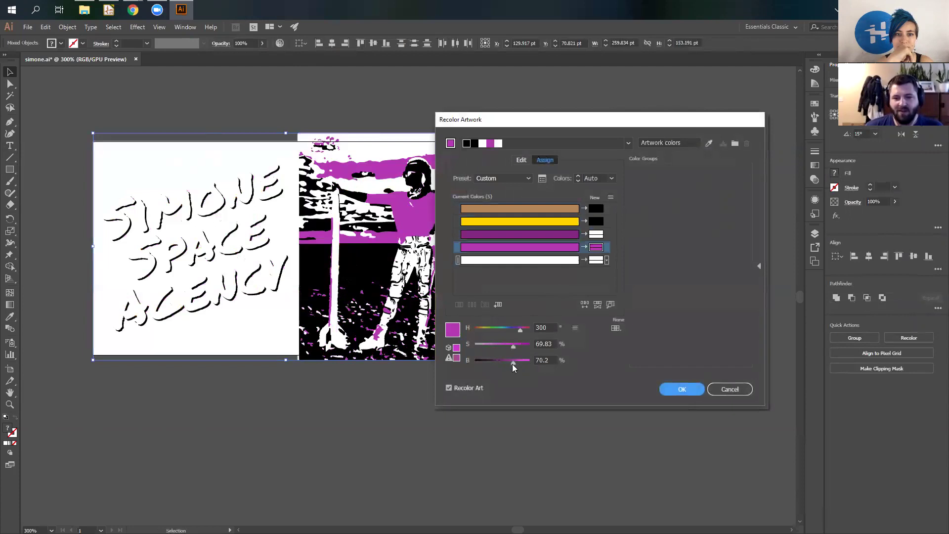
drag(513, 362, 444, 341)
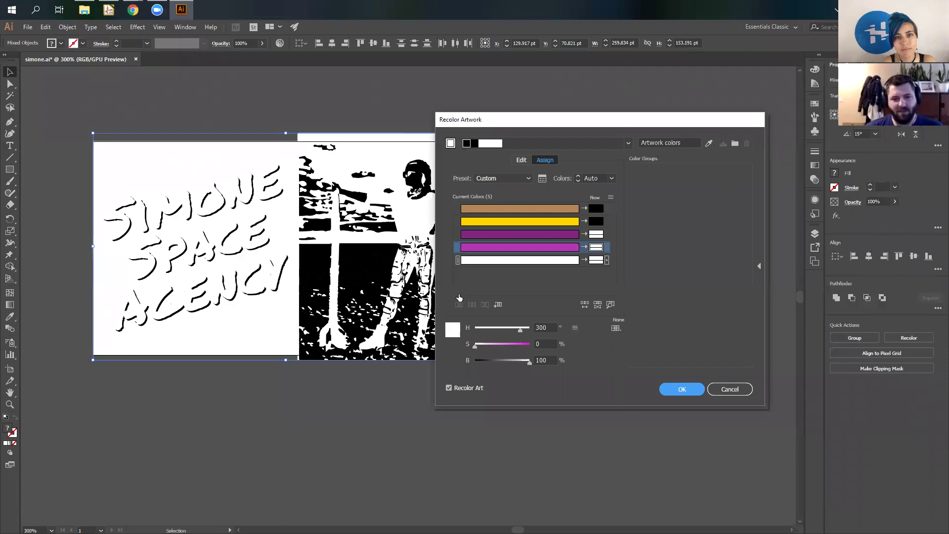
click(682, 389)
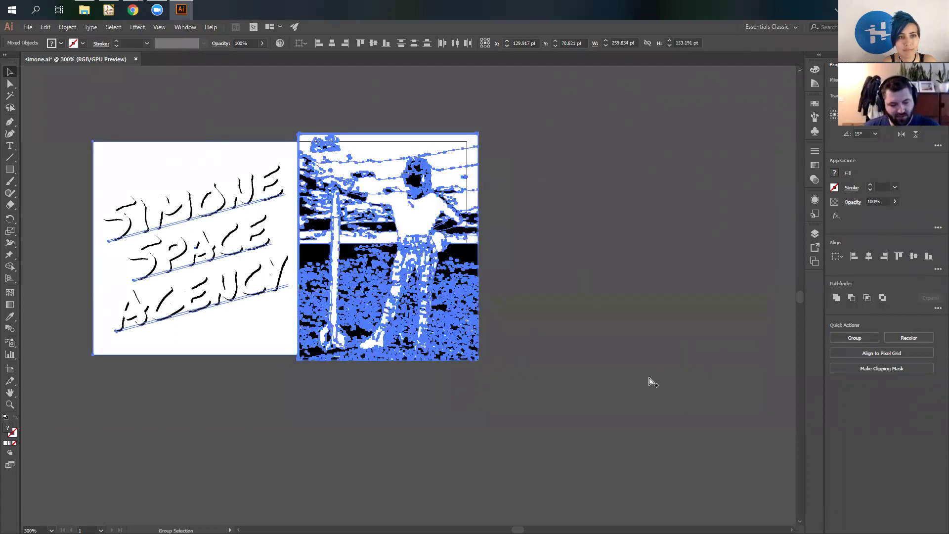
Switch to the desktop, check the previously exported artboard image and rename it as copper.png
key(ctrl+alt+e)
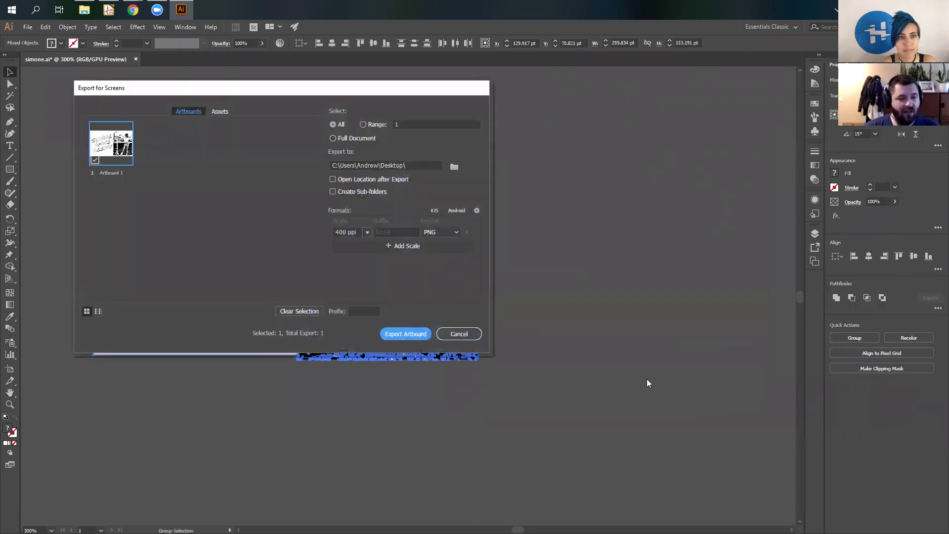
click(448, 334)
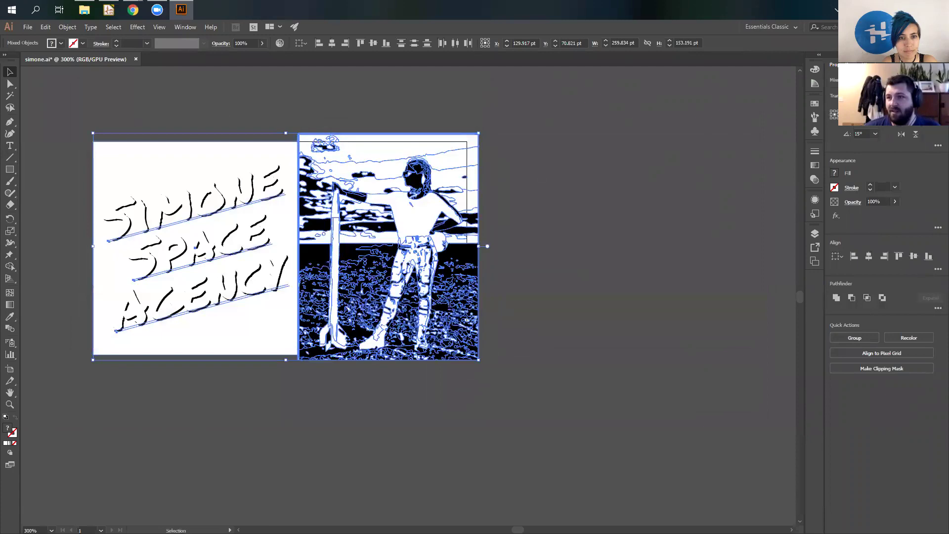
click(181, 9)
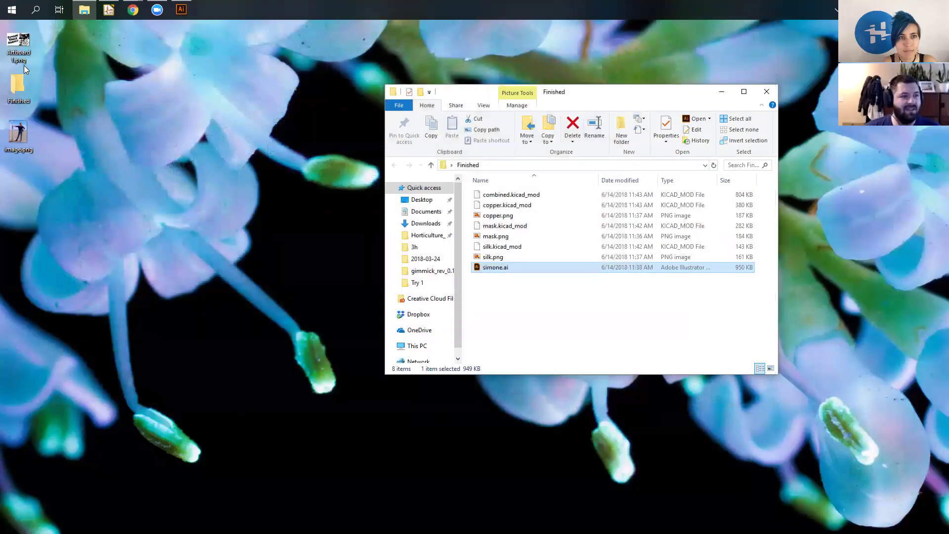
double_click(16, 52)
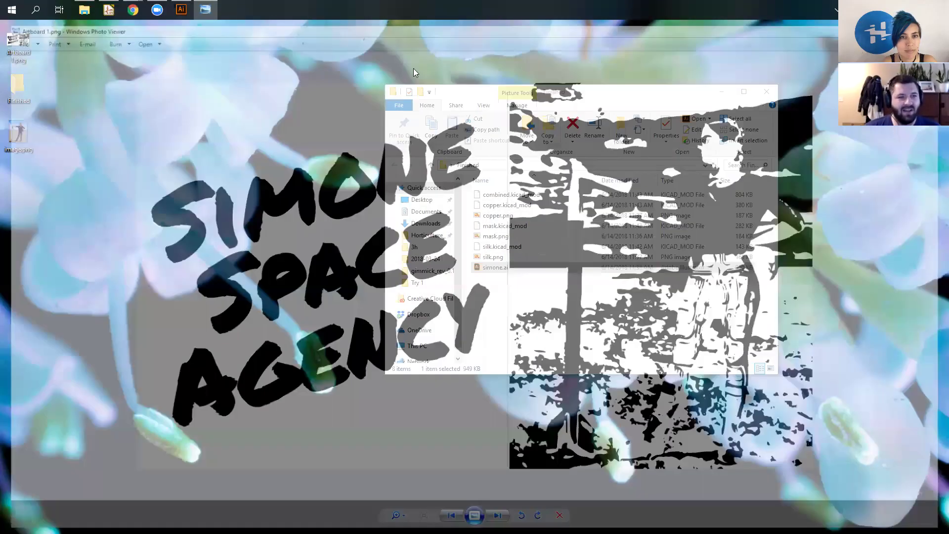
key(Escape)
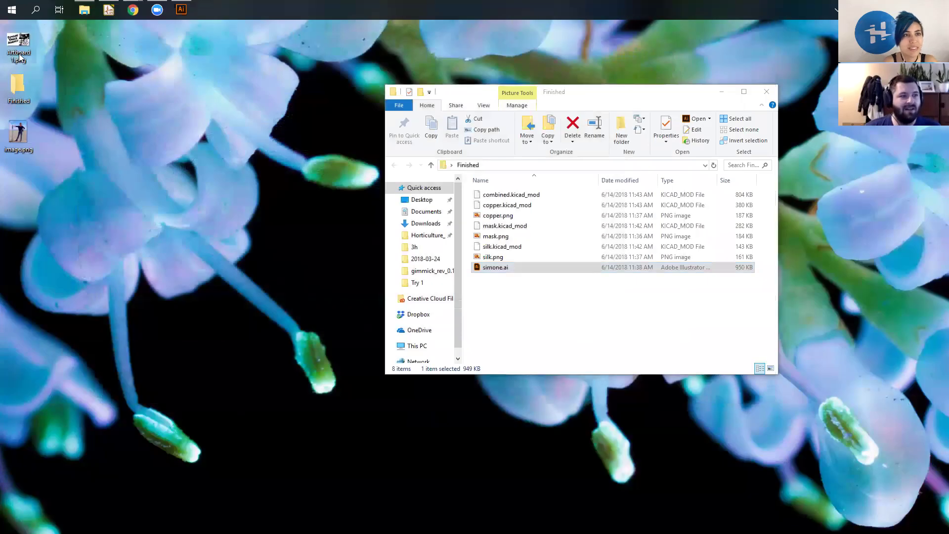
click(19, 54)
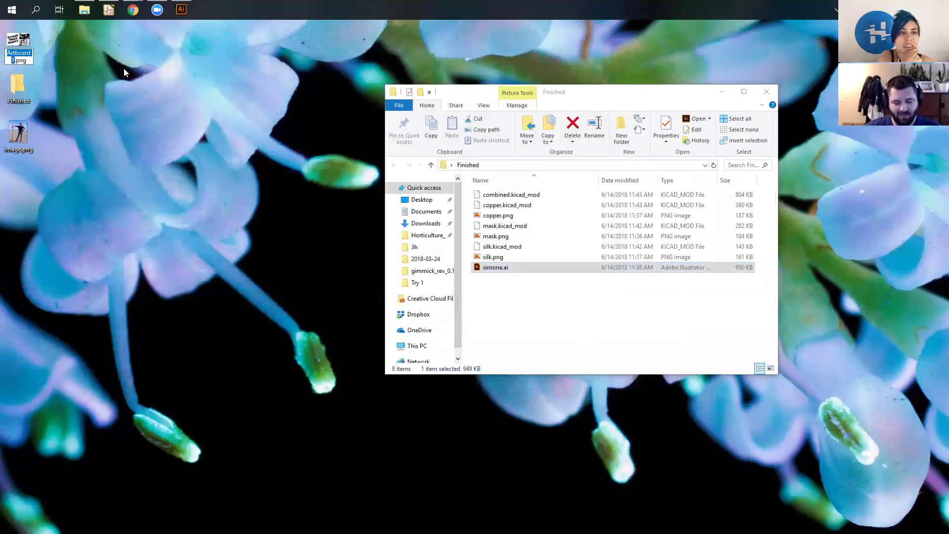
text(copper)
key(Return)
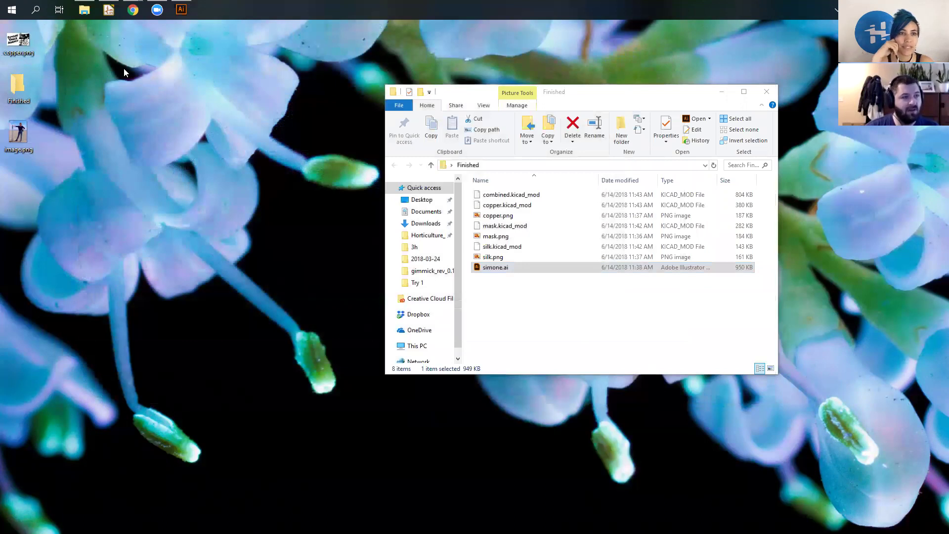
Switch to Illustrator and export the second black-and-white version of the artboard to the desktop as a 400 ppi PNG
click(181, 9)
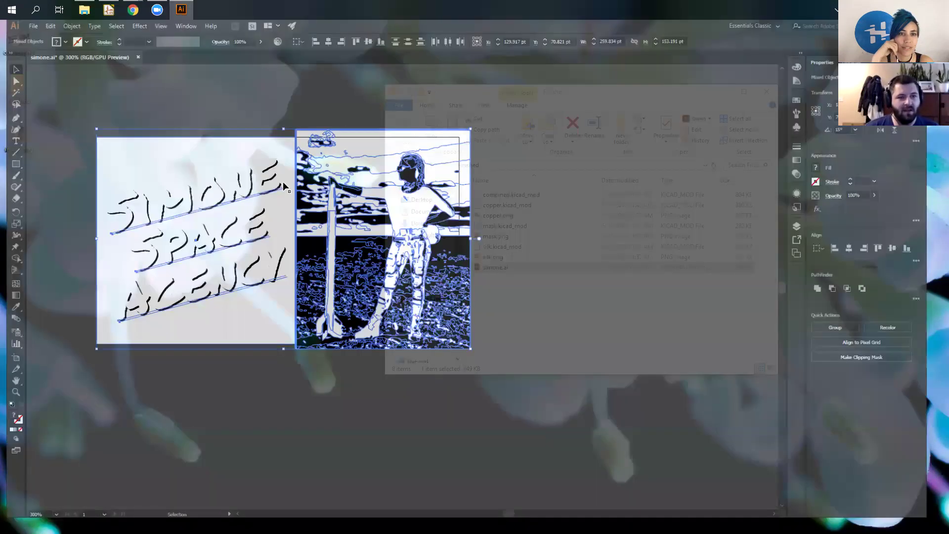
key(ctrl+alt+e)
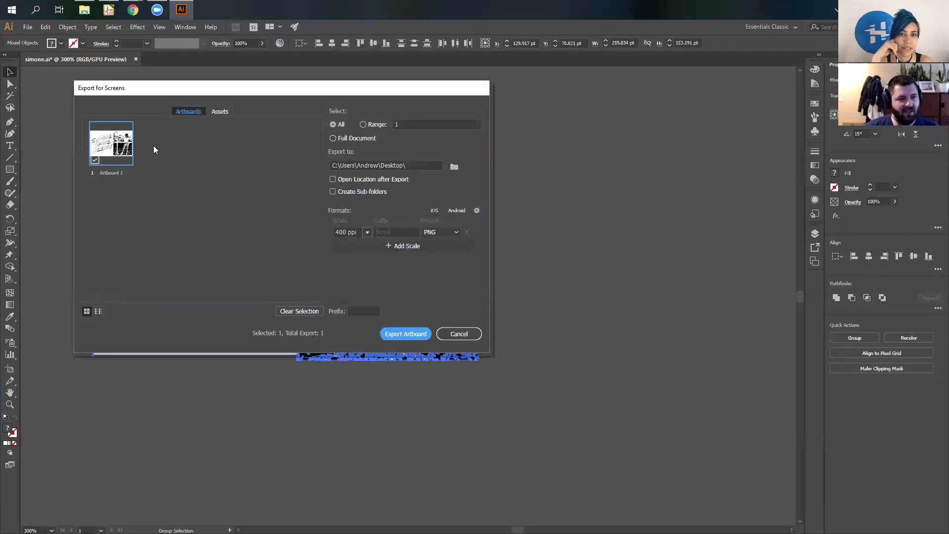
click(399, 333)
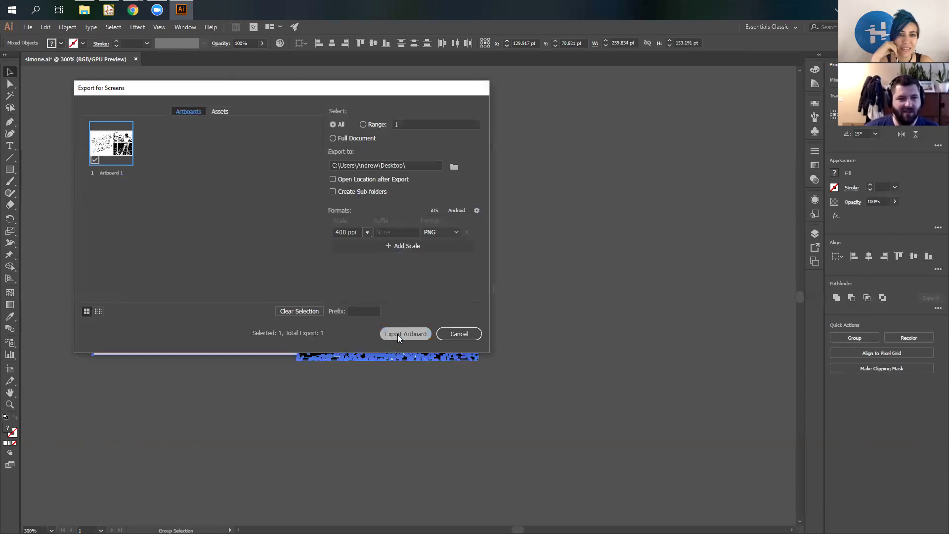
Rename the newly exported artboard image on the desktop as mask.png
click(181, 9)
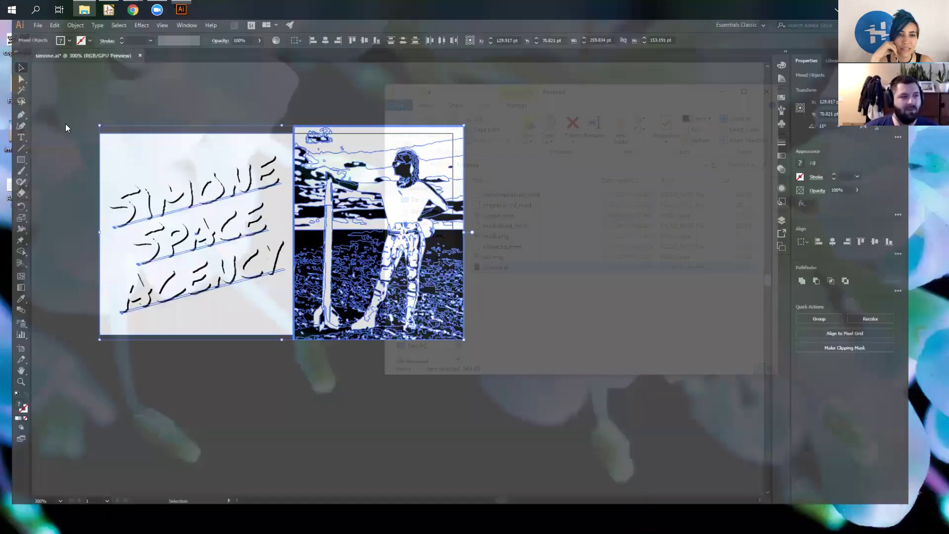
click(11, 200)
text(sk)
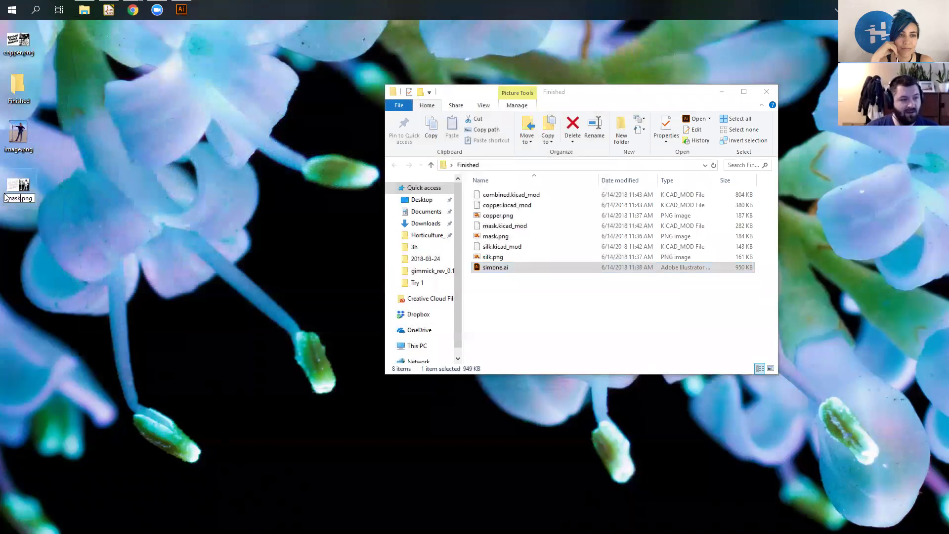
click(104, 171)
Switch to Illustrator and start recoloring all artwork, turning the dark purple and light purple to white and the white to black
click(180, 9)
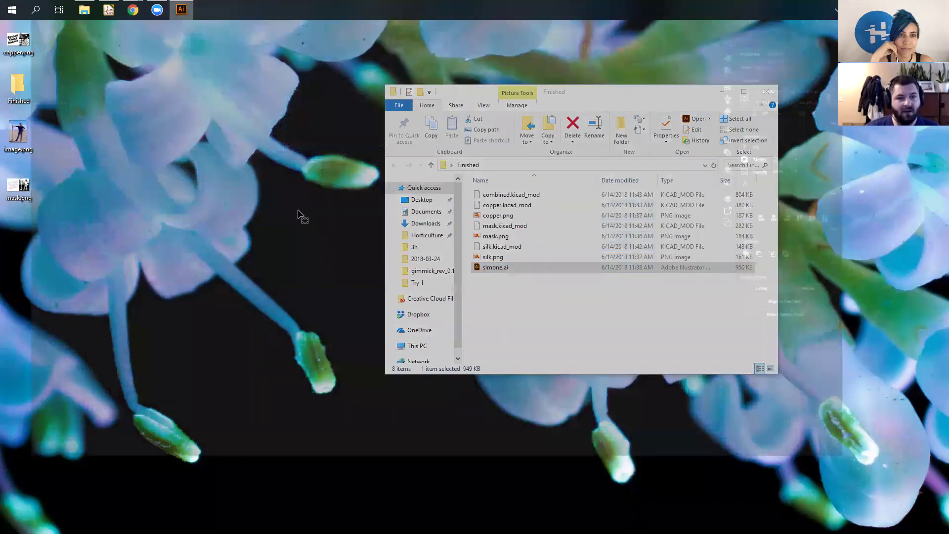
key(ctrl+a)
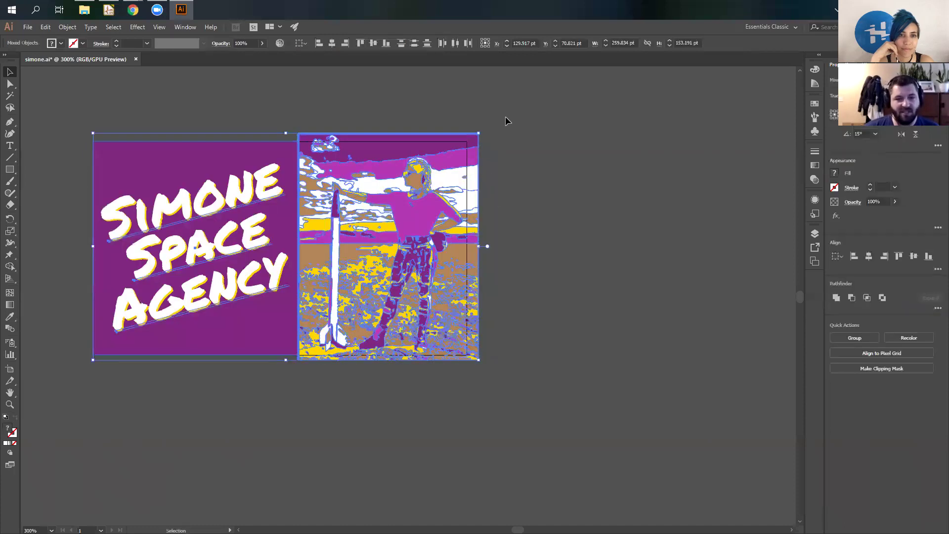
click(278, 43)
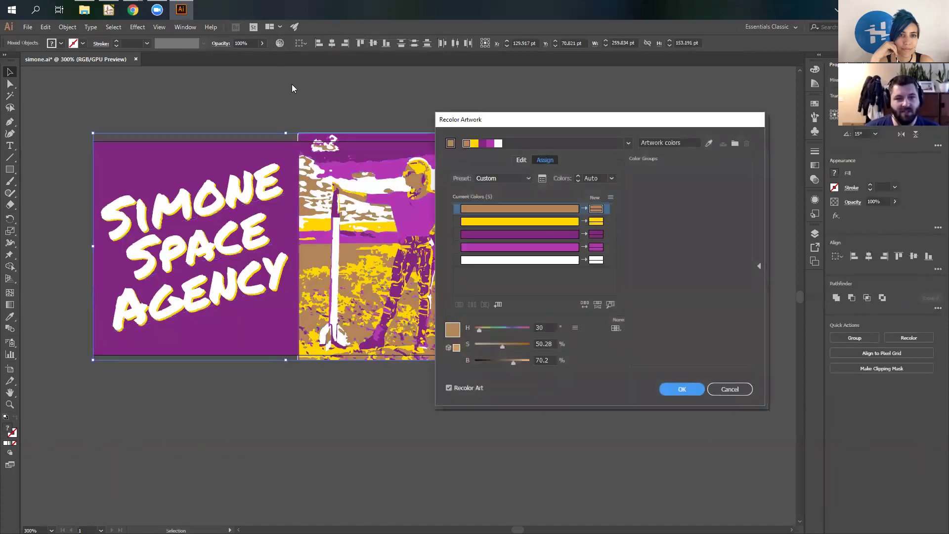
click(596, 247)
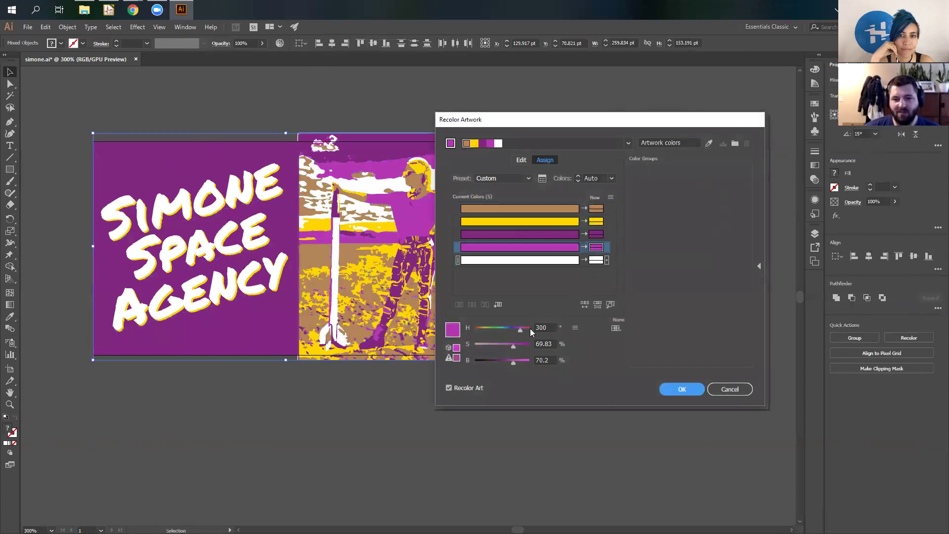
drag(514, 361, 607, 332)
click(569, 234)
click(596, 260)
drag(525, 362, 464, 362)
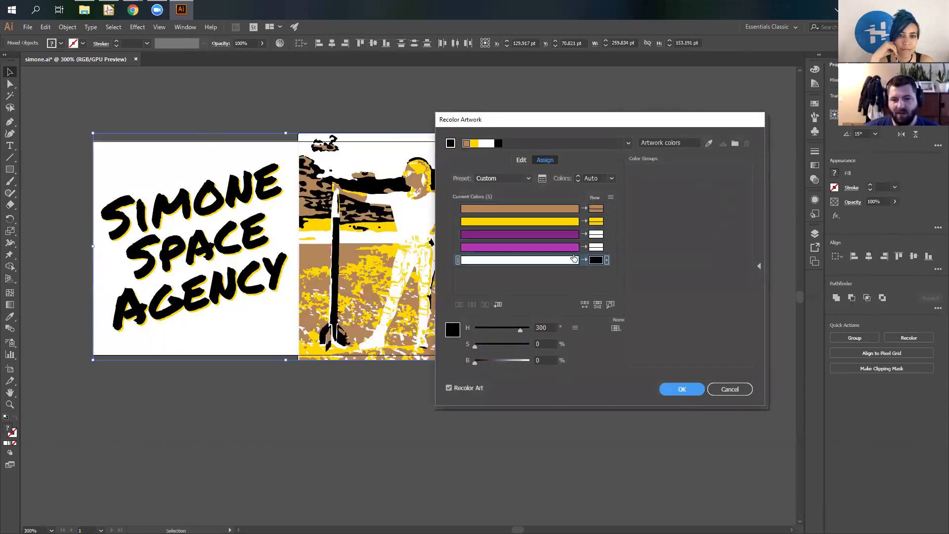
Recolor the yellow and the brown to white as well and apply the recoloring
click(596, 221)
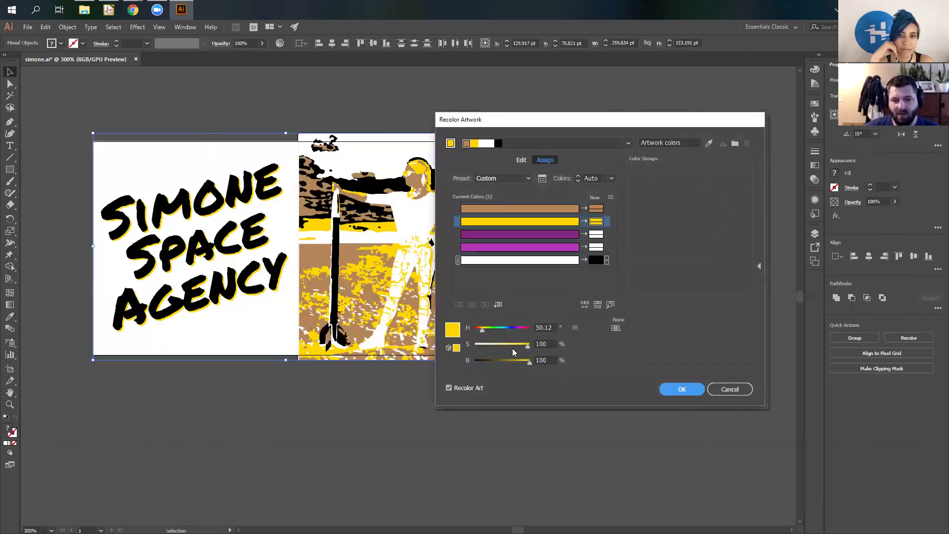
drag(529, 345, 450, 349)
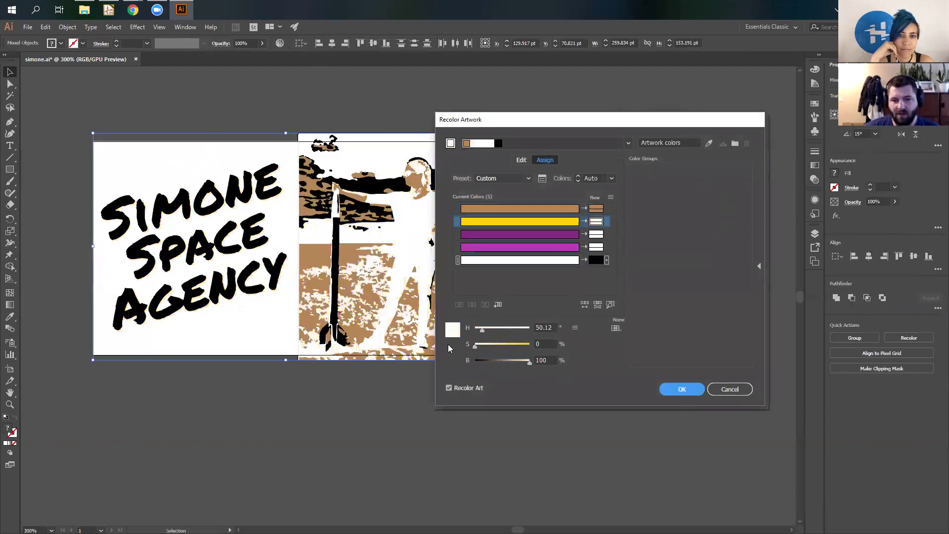
click(596, 208)
drag(502, 346, 533, 362)
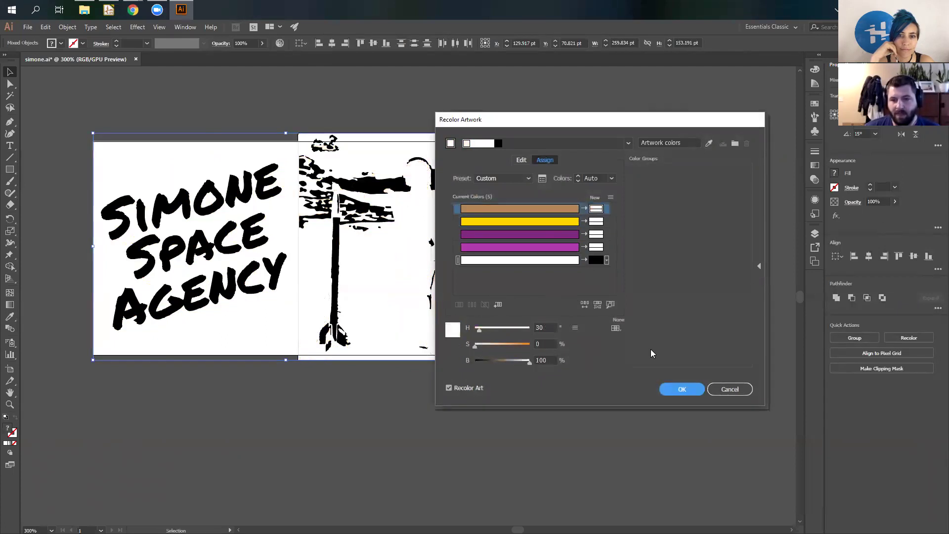
click(682, 389)
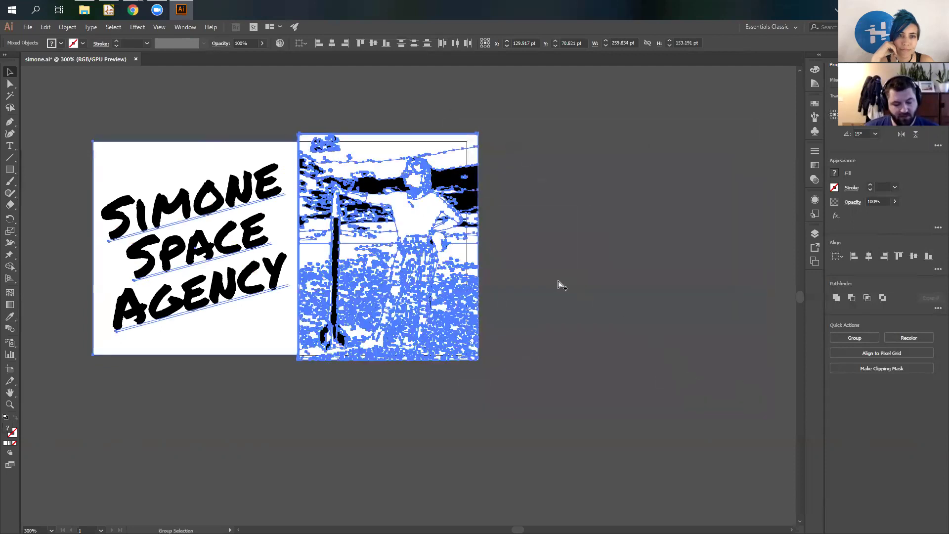
Export the recolored artboard to the desktop as a 400 ppi PNG and rename the file as silk.png
key(ctrl+alt+e)
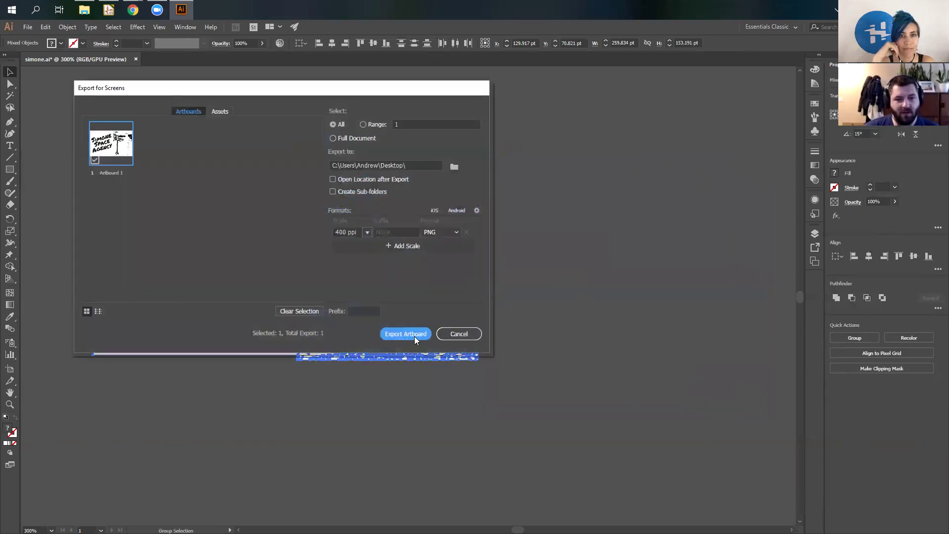
click(414, 336)
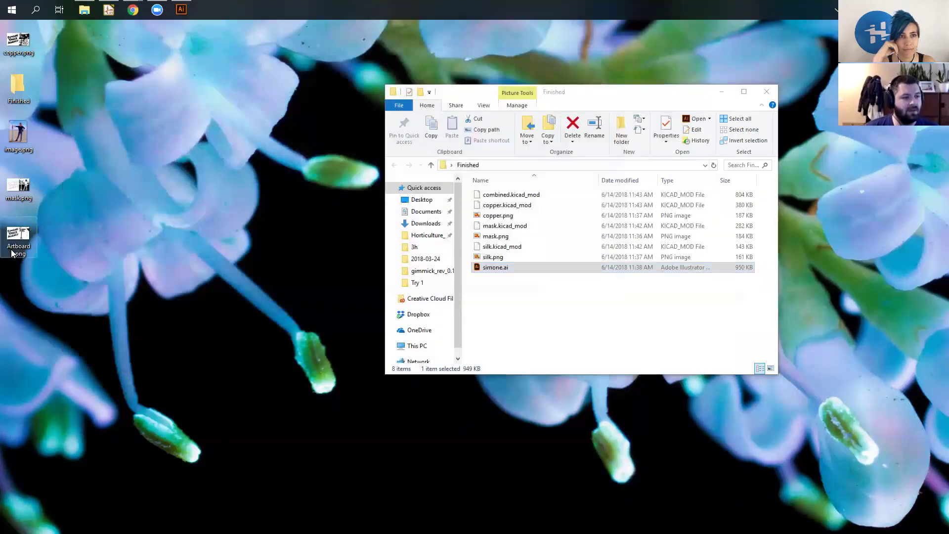
click(12, 253)
text(silk)
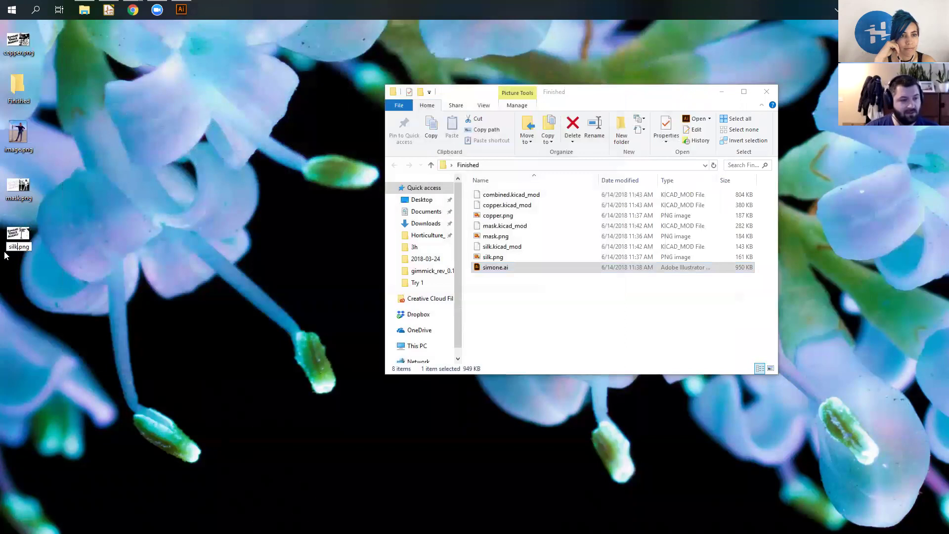
key(Return)
Move copper.png beside silk.png on the desktop and close the Finished folder window
drag(18, 40, 55, 231)
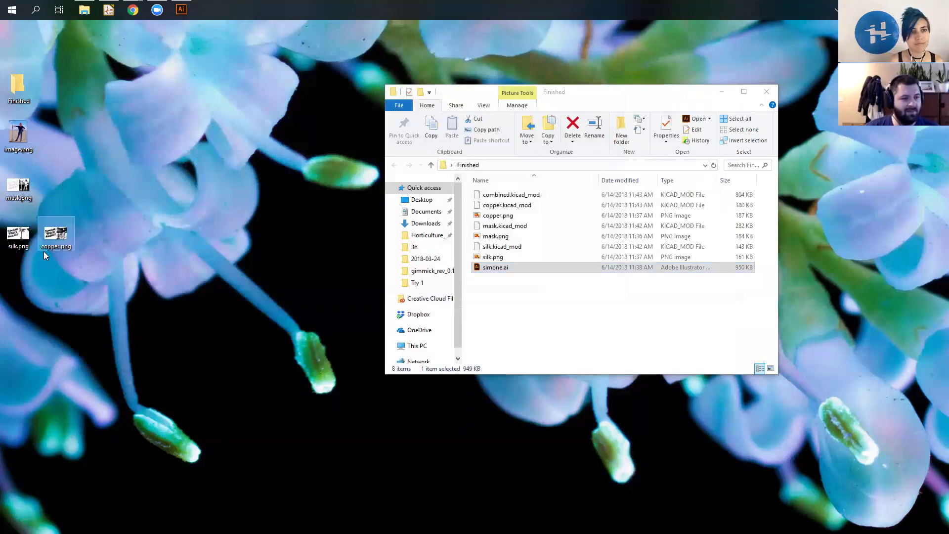
click(767, 93)
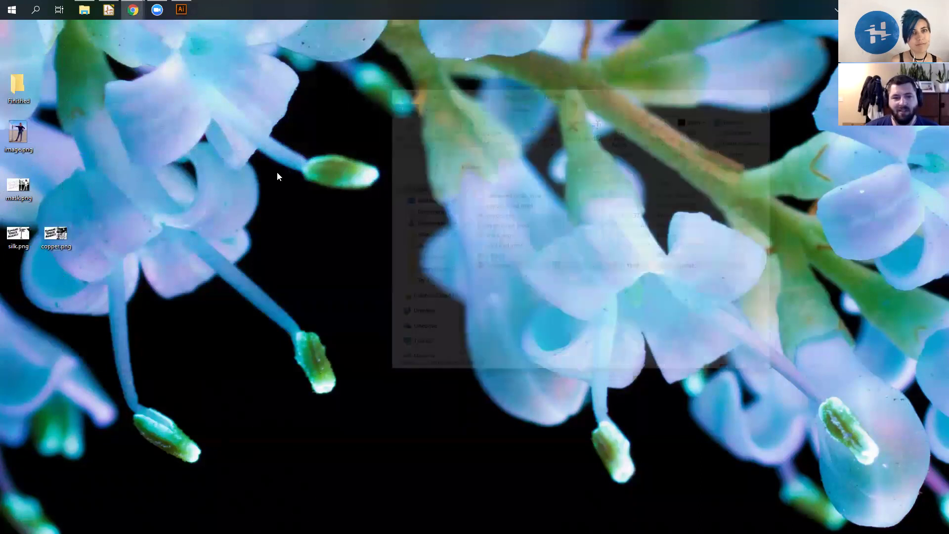
Switch to KiCad and open the Bitmap to Component Converter, moving the windows into clear view
click(112, 8)
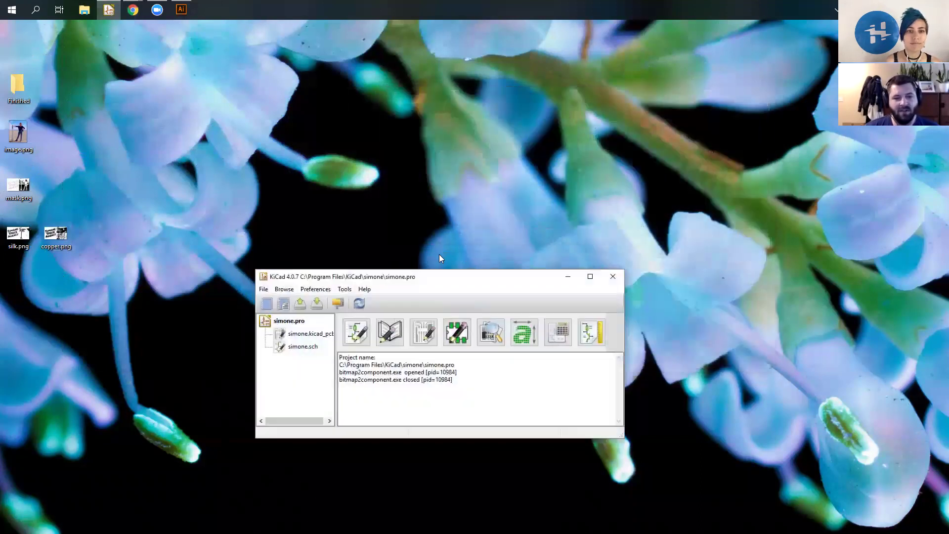
drag(432, 255, 435, 129)
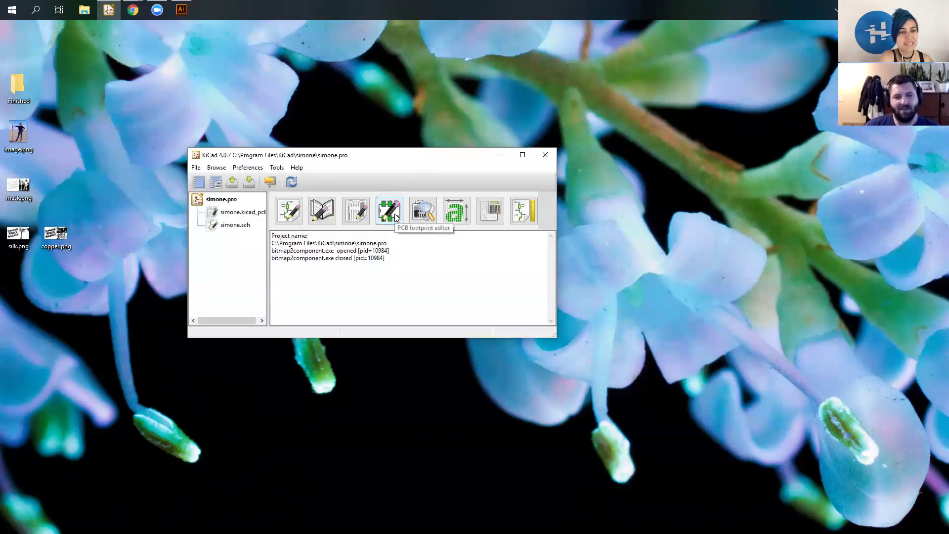
click(453, 216)
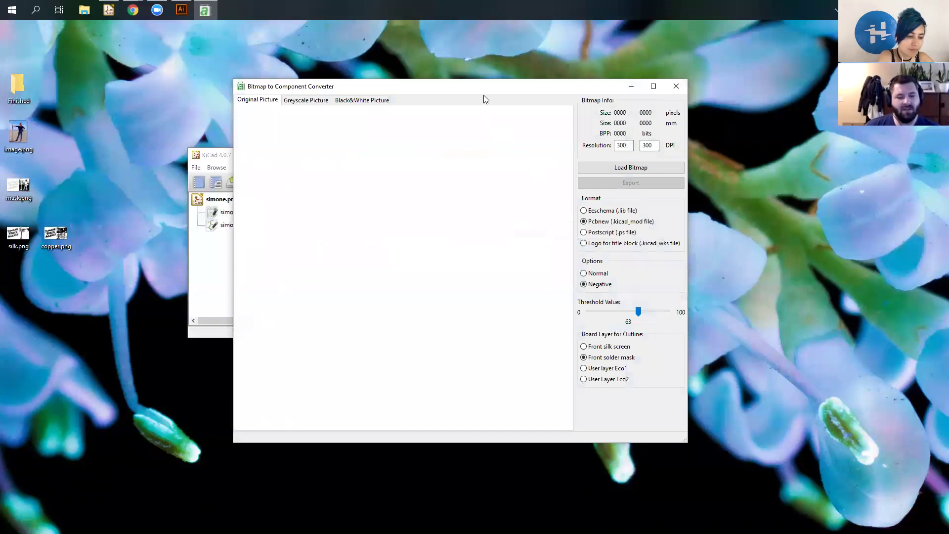
drag(484, 95, 462, 138)
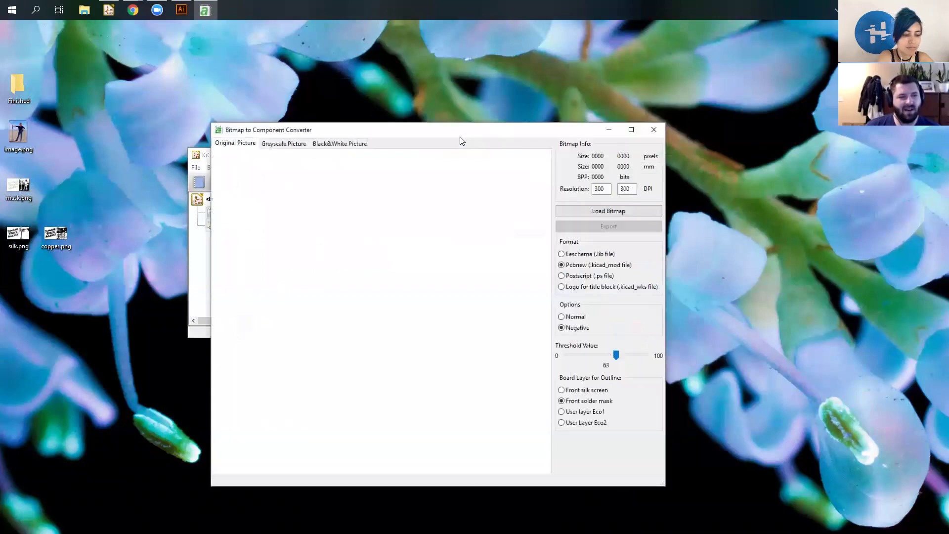
Load silk.png from the desktop into the bitmap converter
double_click(607, 193)
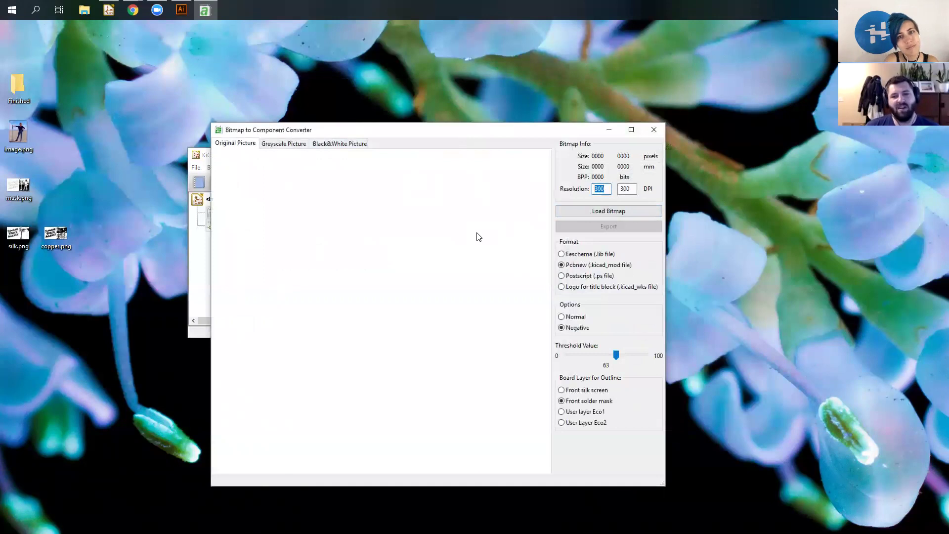
click(644, 263)
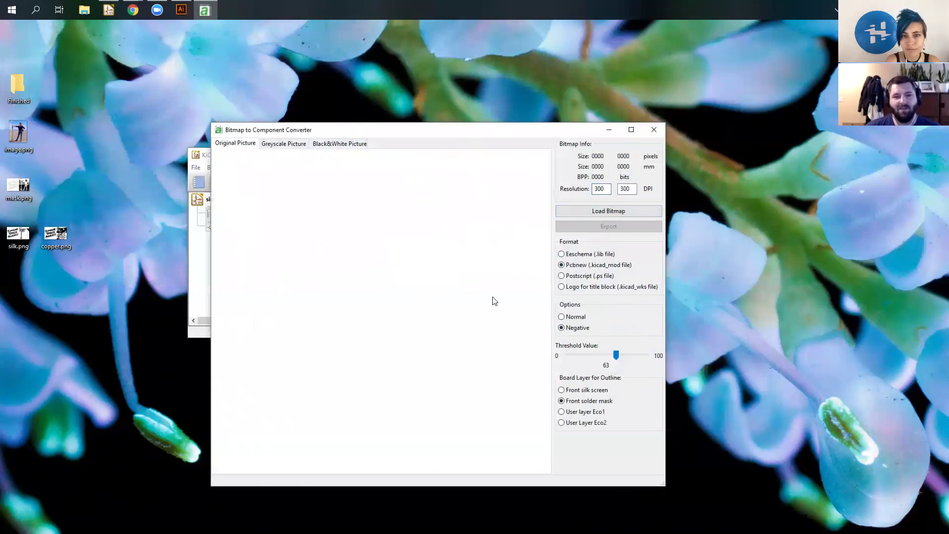
double_click(608, 190)
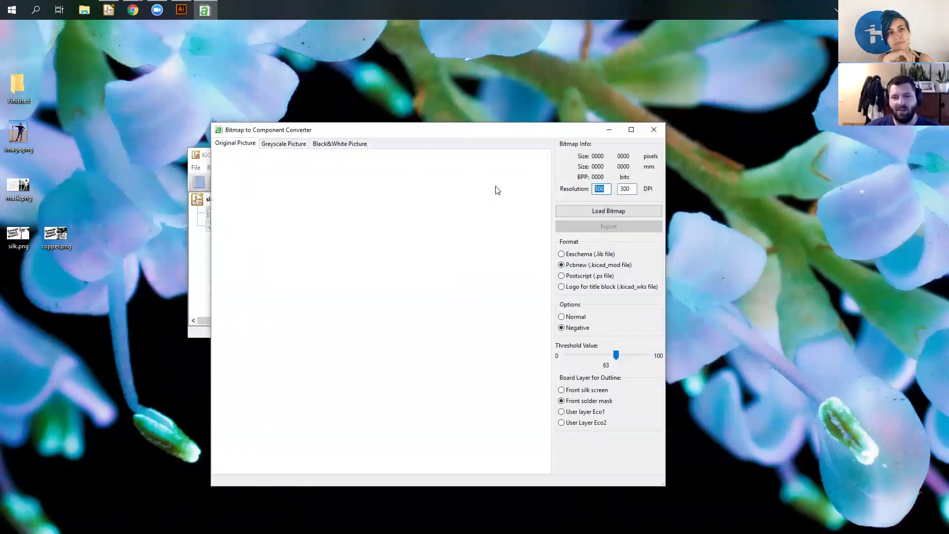
click(602, 213)
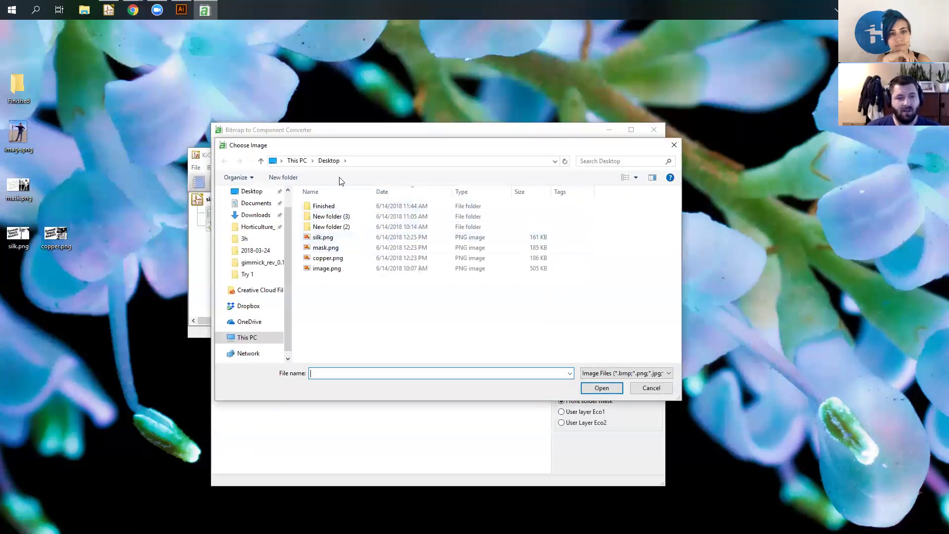
double_click(462, 238)
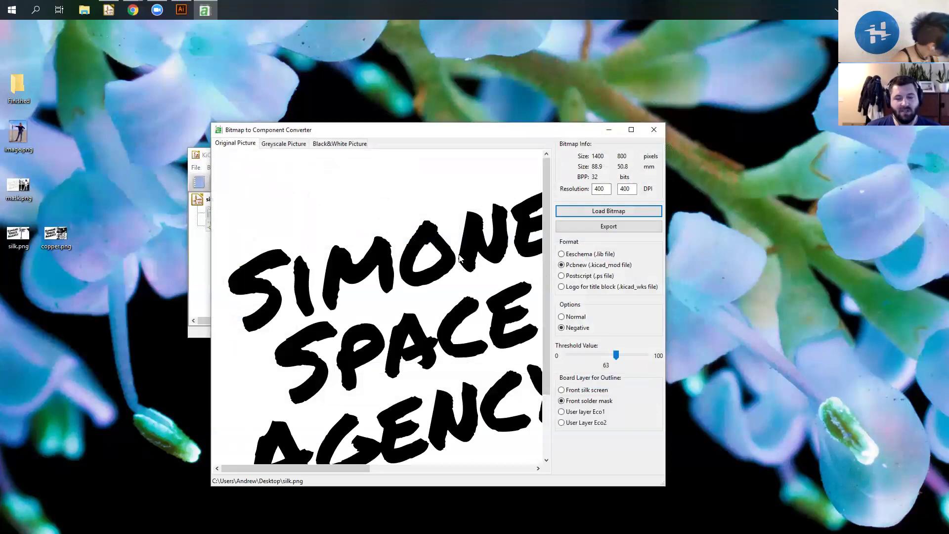
Check the threshold in the black-and-white preview and set the board layer for the outline to Front silk screen
click(324, 144)
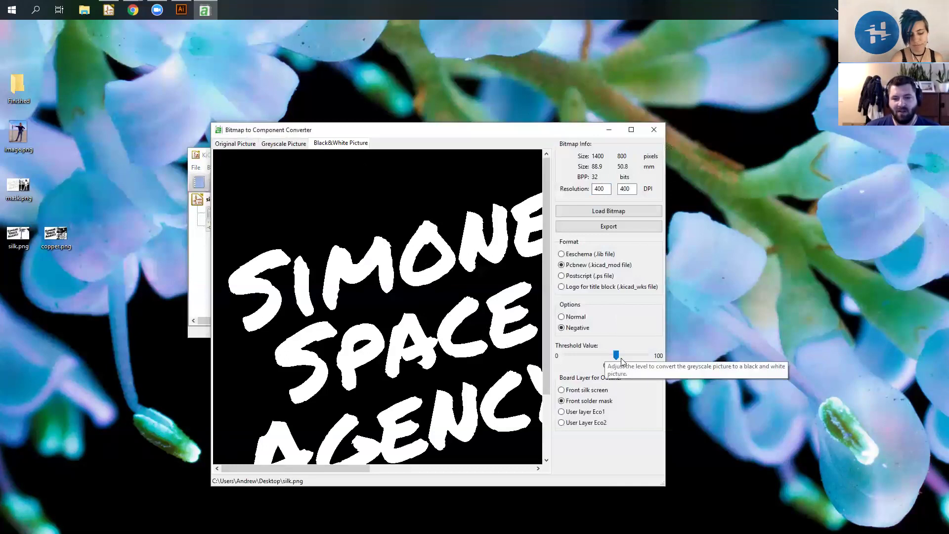
mouse_move(618, 356)
mouse_down()
mouse_move(574, 355)
mouse_move(634, 351)
mouse_move(571, 350)
mouse_move(643, 358)
mouse_move(607, 351)
mouse_move(627, 357)
mouse_up()
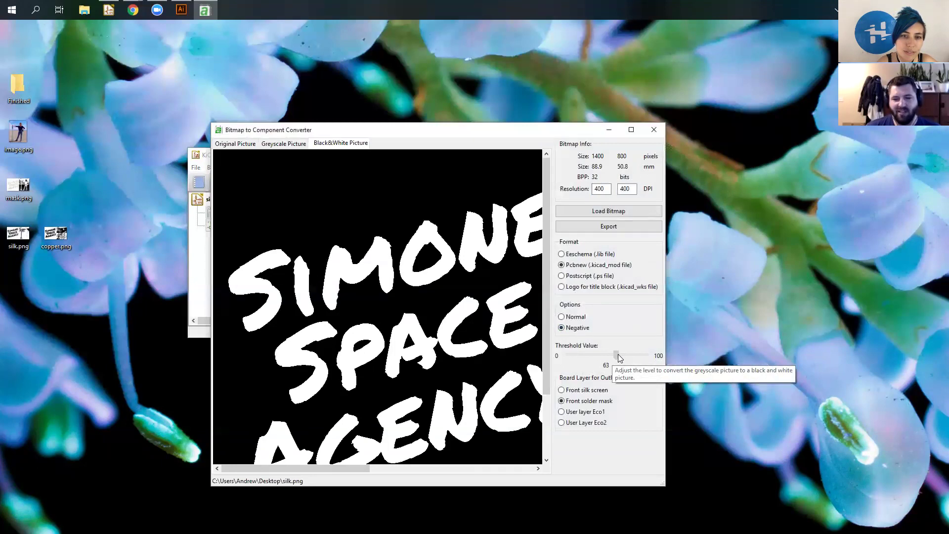
drag(618, 354, 620, 354)
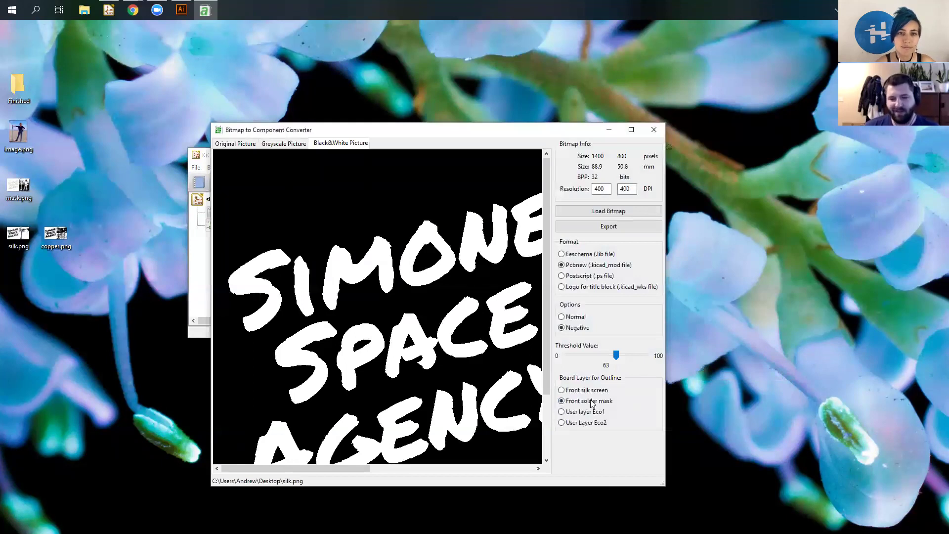
click(562, 390)
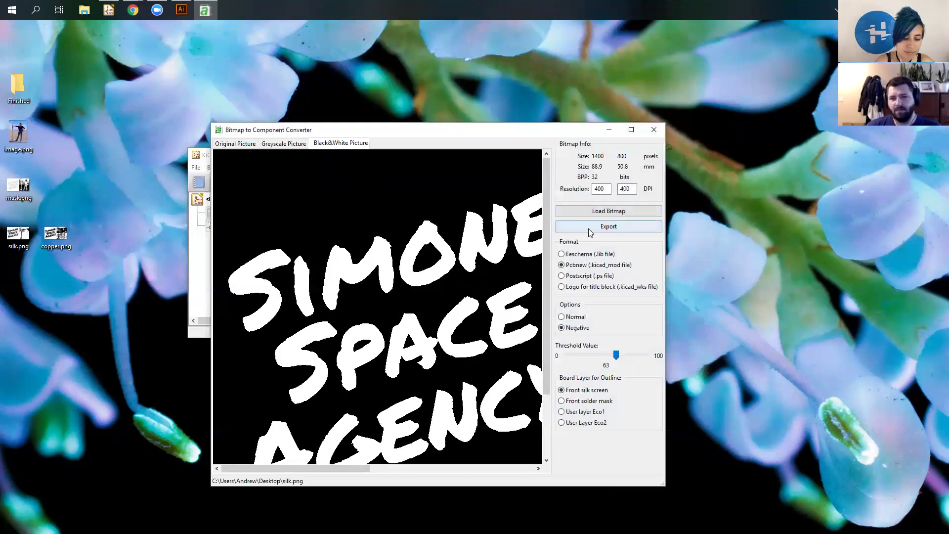
Set the bitmap resolution to 200 by 200 DPI
double_click(601, 188)
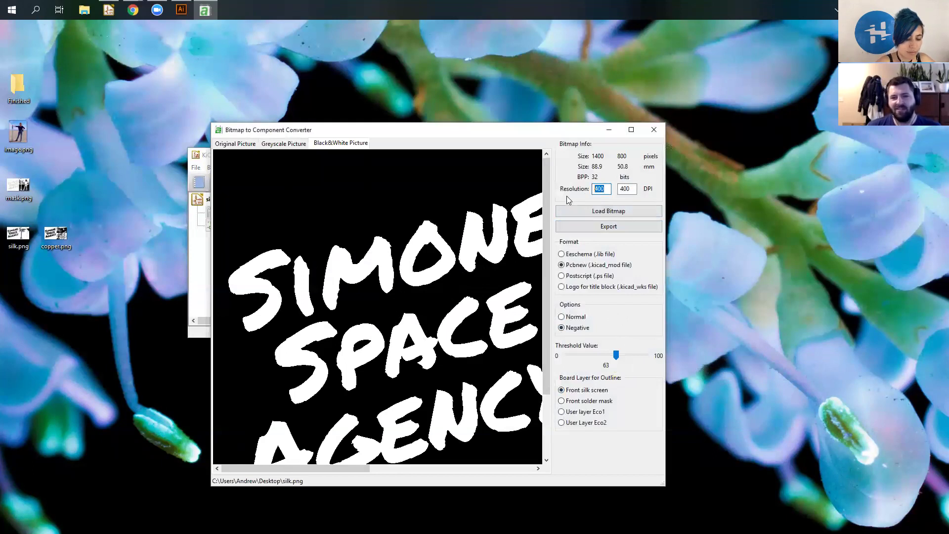
click(635, 189)
double_click(624, 190)
double_click(610, 189)
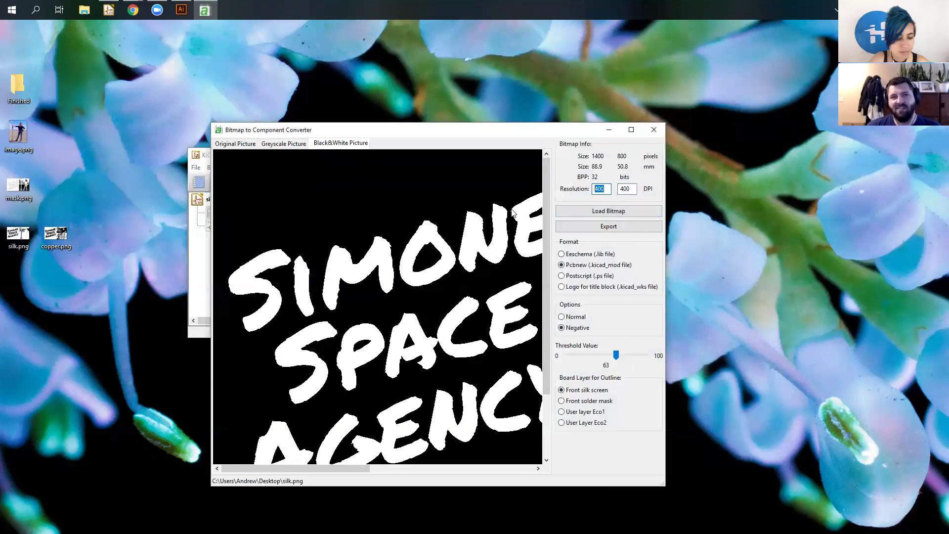
text(200)
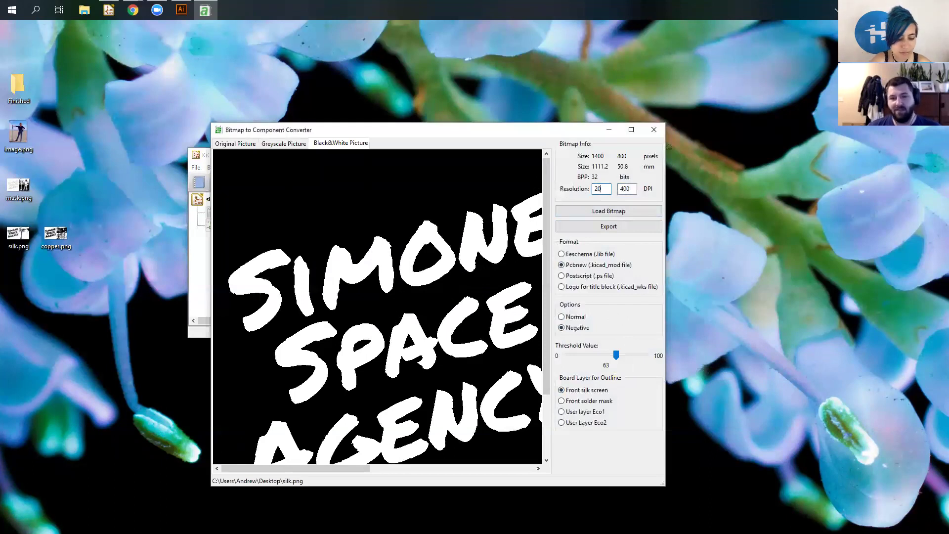
double_click(627, 189)
text(200)
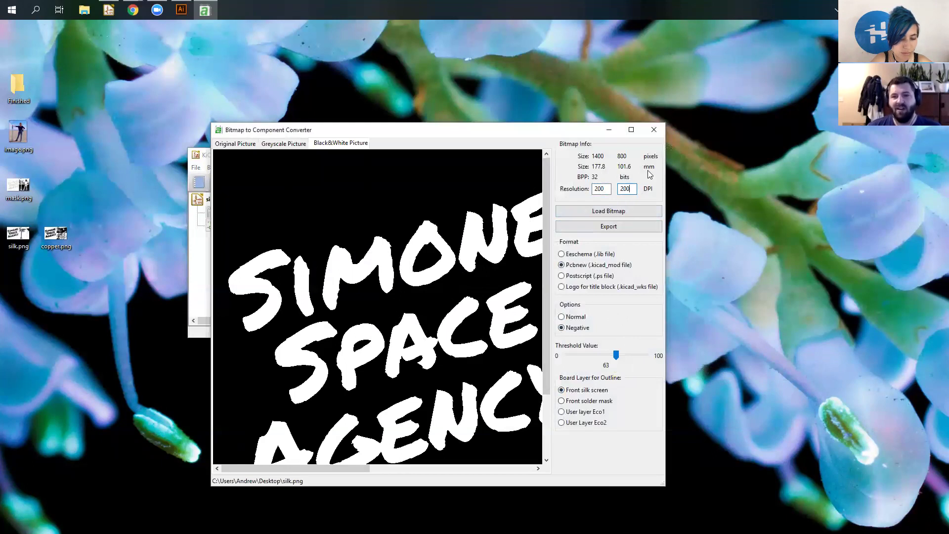
Set the horizontal bitmap resolution back to 400 DPI
double_click(606, 187)
text(400)
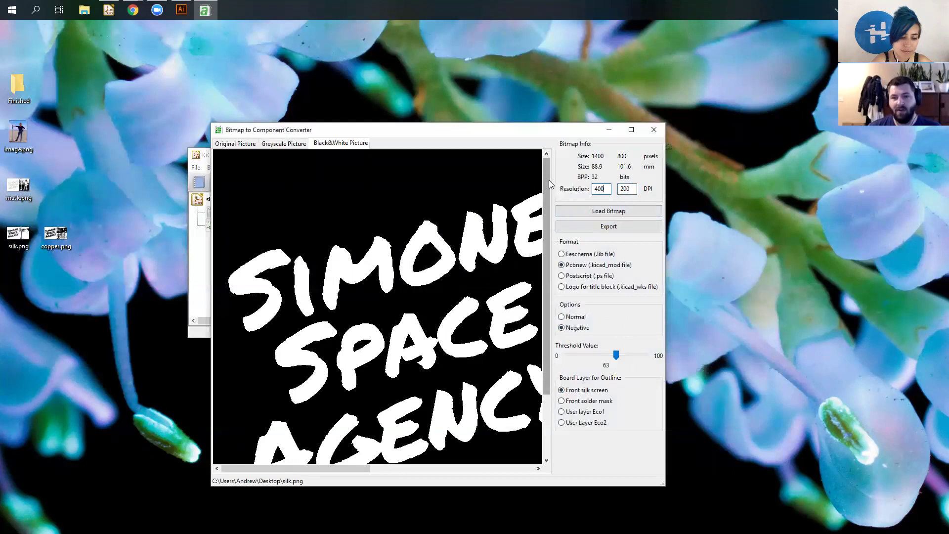
Set the second resolution value to 400 DPI and export the front silk screen artwork to the desktop as footprint file silk
key(Tab)
text(400)
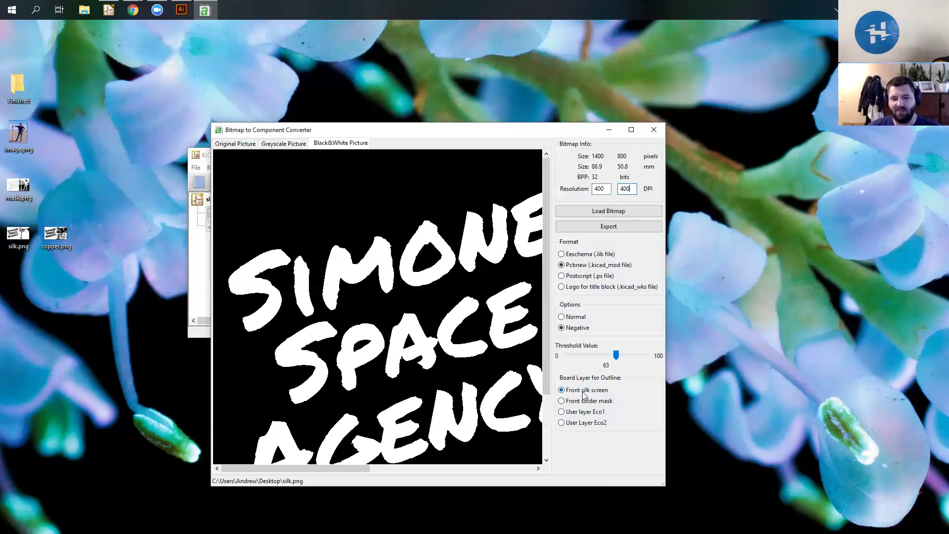
click(622, 227)
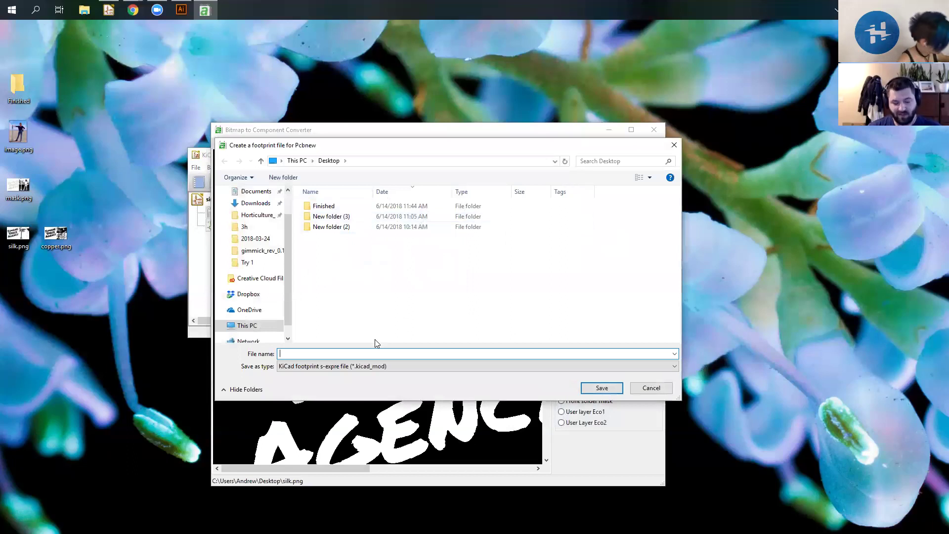
text(silk)
key(Return)
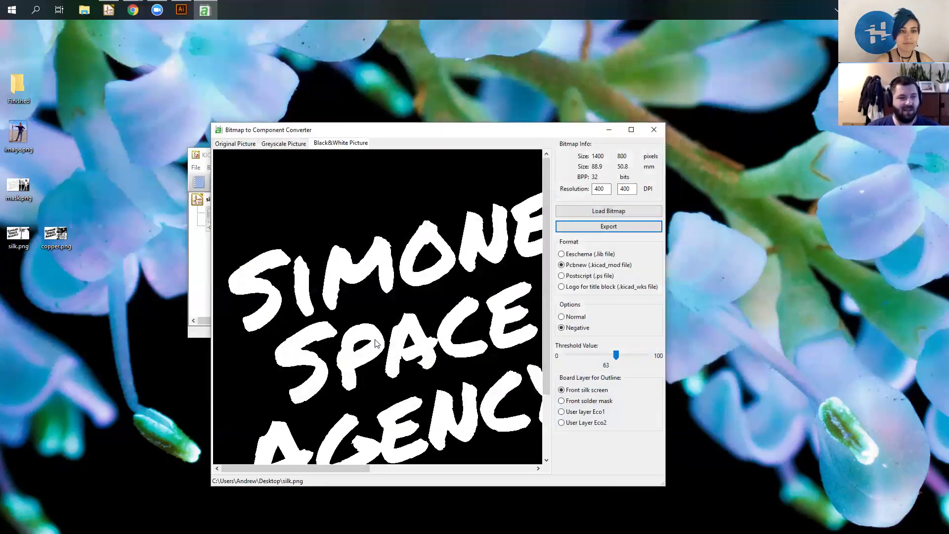
drag(18, 37, 93, 85)
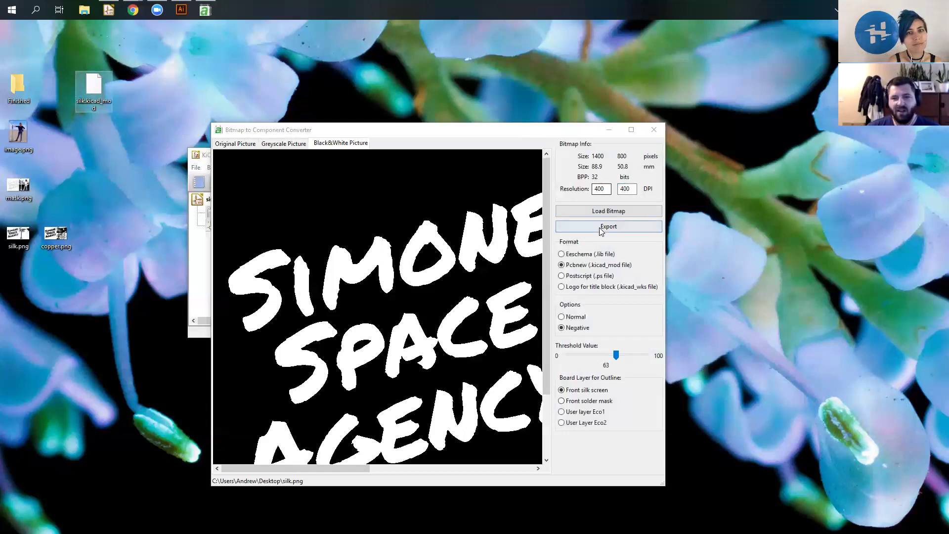
Load mask.png into the bitmap converter and set its board layer to Front solder mask
click(587, 211)
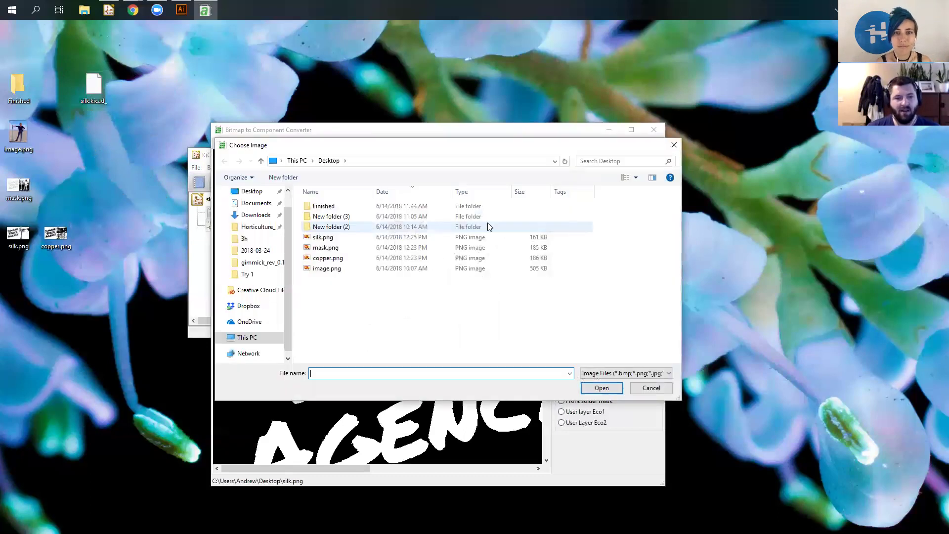
click(365, 250)
double_click(364, 249)
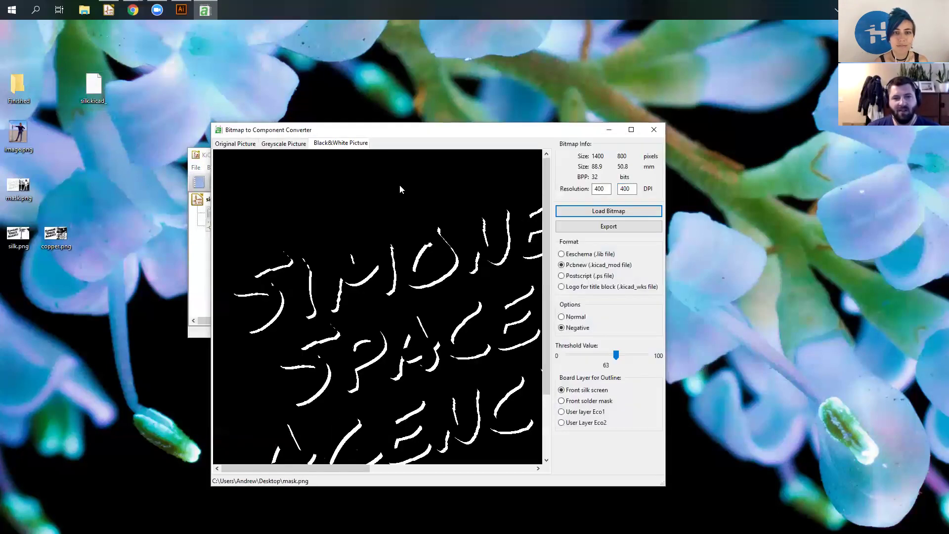
click(567, 399)
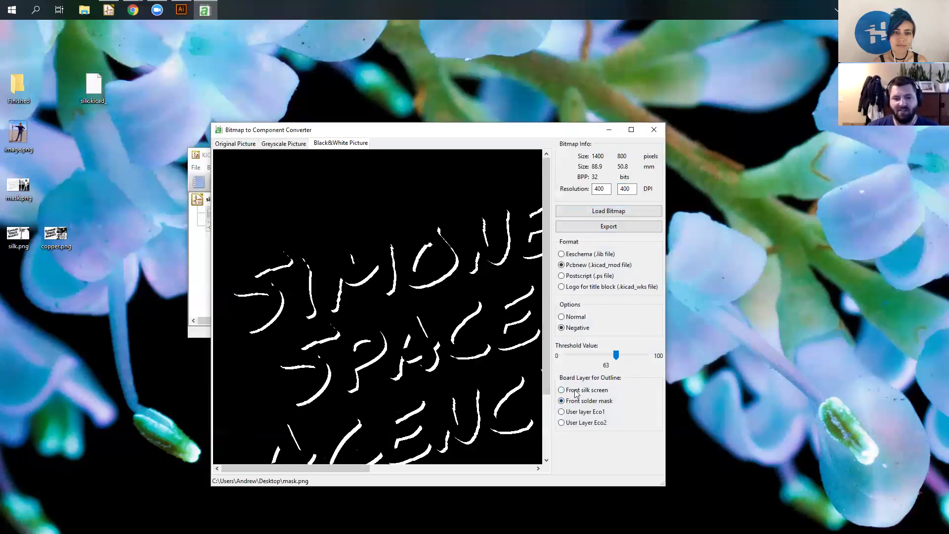
Export the solder mask artwork to the desktop as a Pcbnew footprint file named mask
click(608, 226)
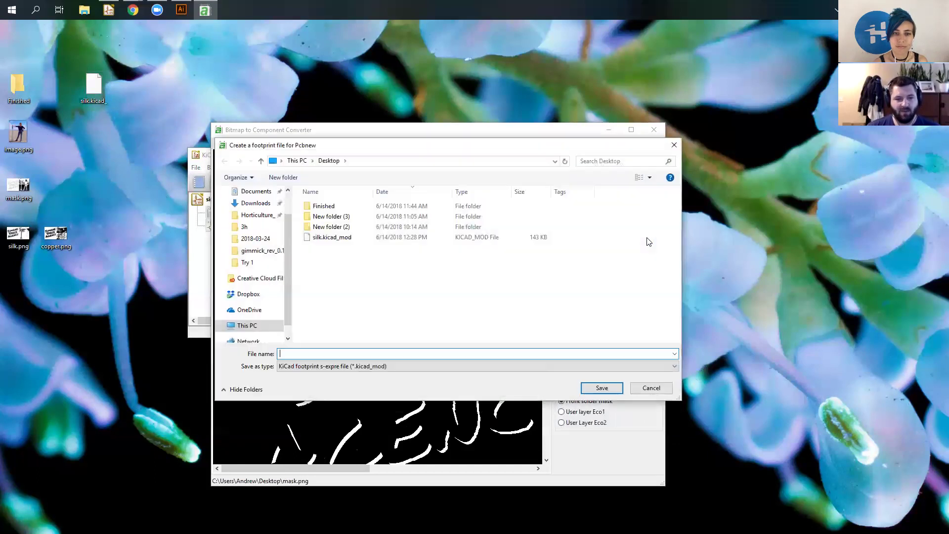
text(ma)
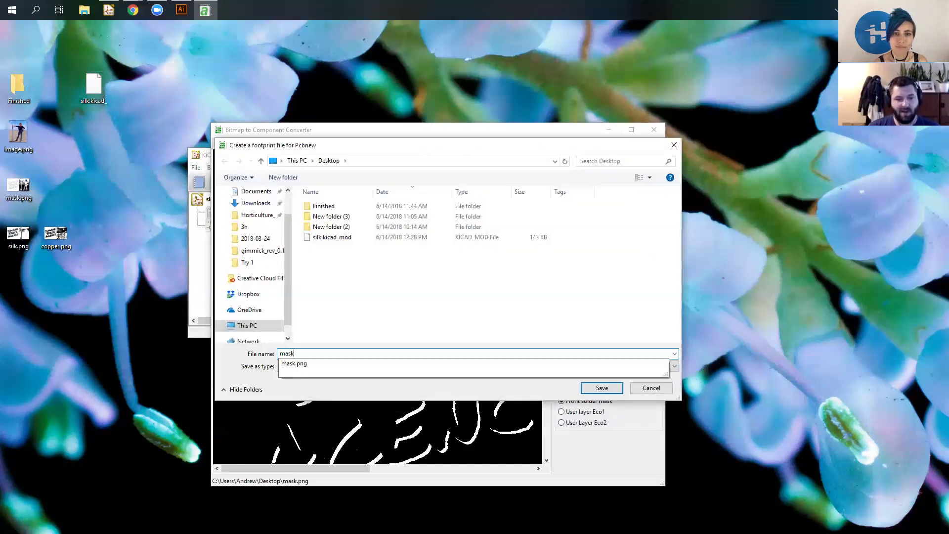
text(sk)
key(Return)
Load copper.png from the desktop into the bitmap converter
click(620, 213)
click(336, 258)
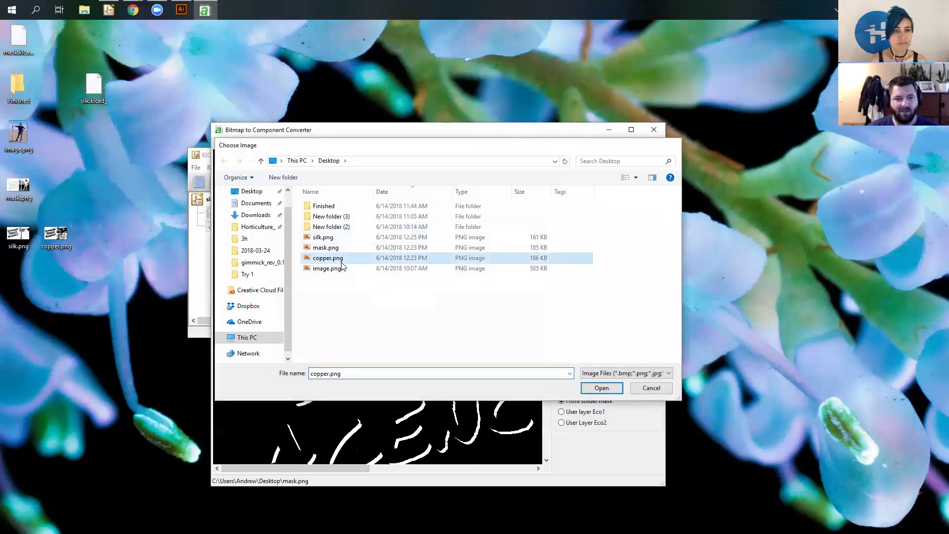
double_click(340, 259)
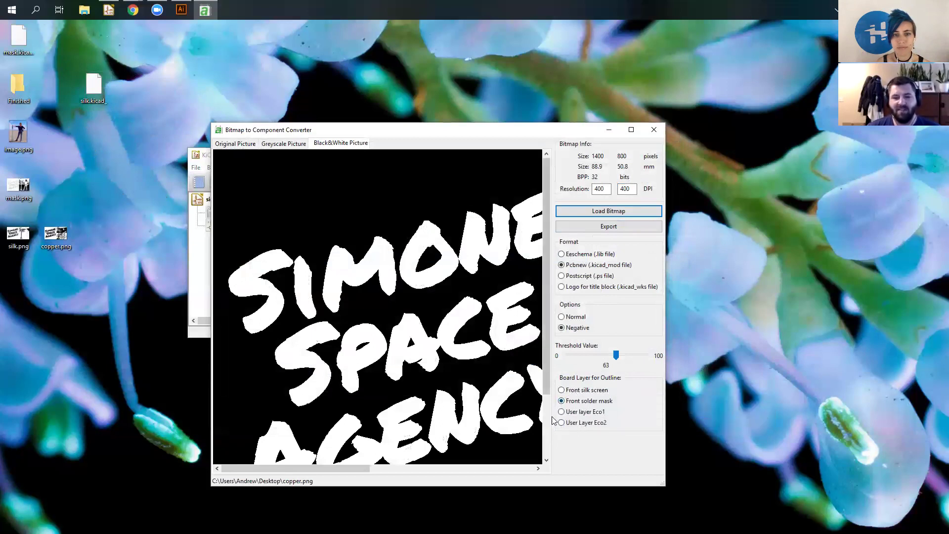
Export the copper artwork to the desktop as a Pcbnew footprint file named copper and close the bitmap converter
click(609, 227)
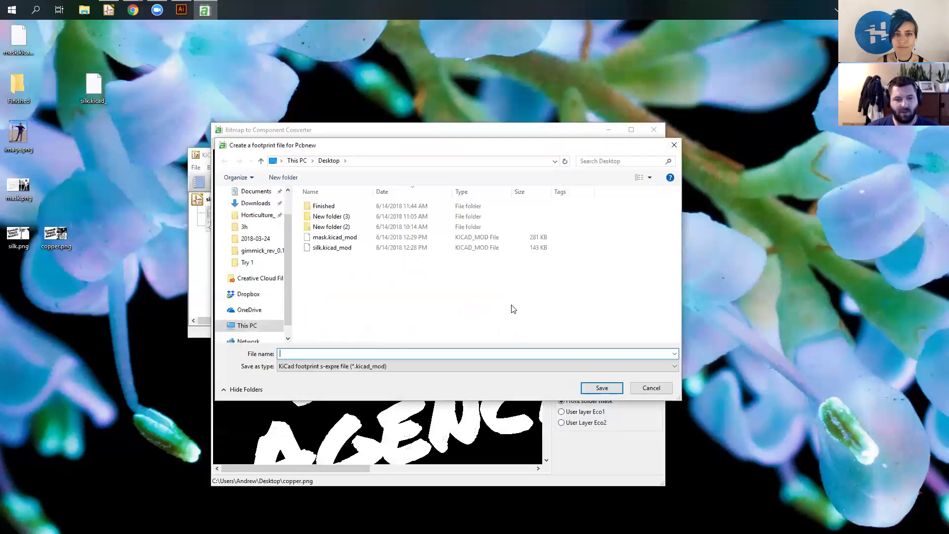
text(copper)
key(Return)
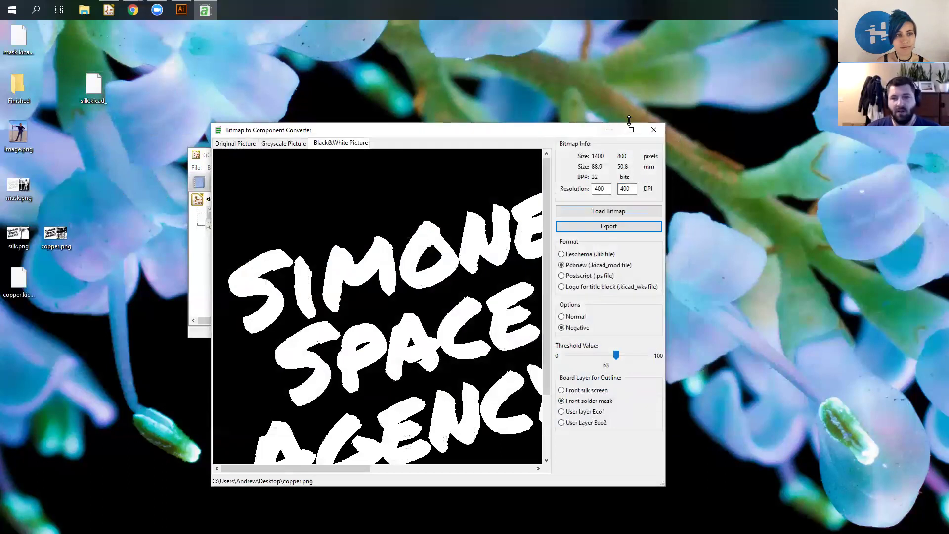
click(653, 131)
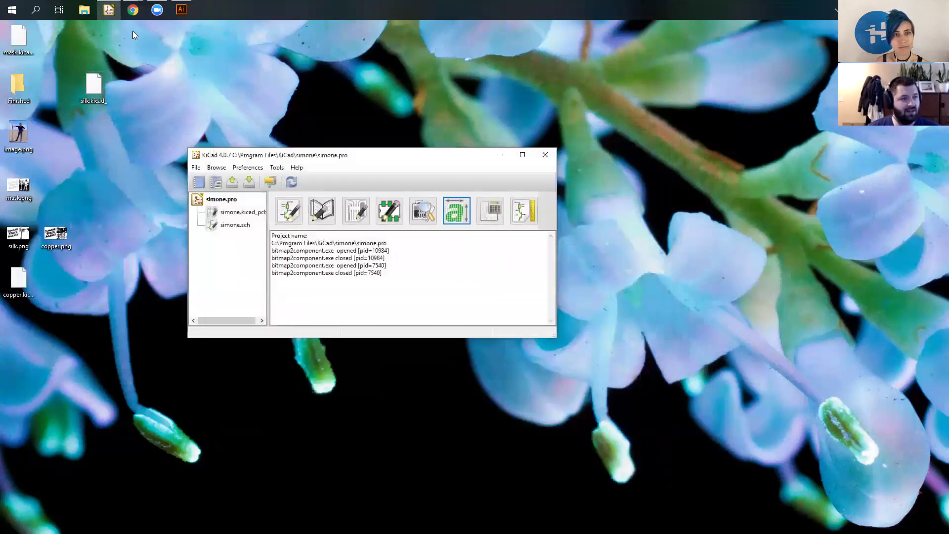
Arrange the exported mask and copper footprint files next to the silk footprint file on the desktop
drag(26, 40, 107, 145)
drag(26, 266, 29, 269)
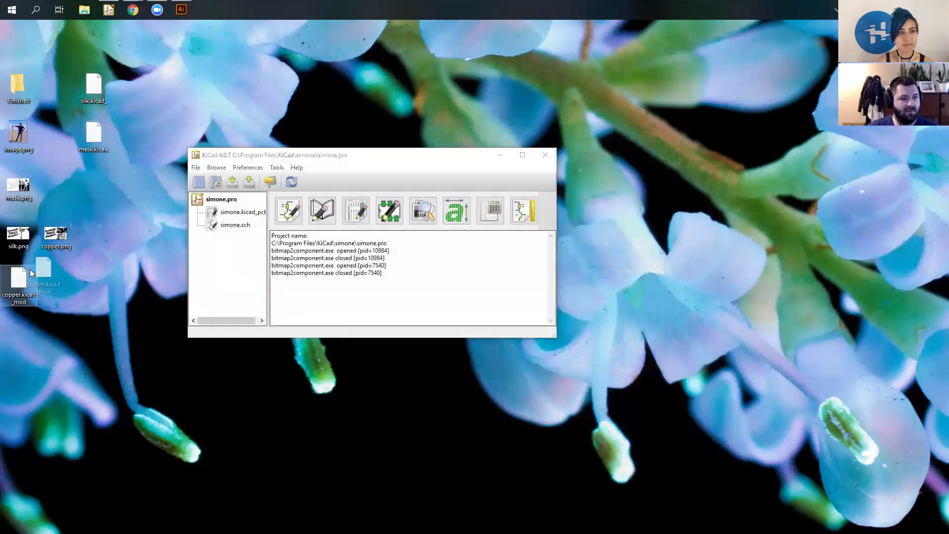
drag(131, 116, 133, 120)
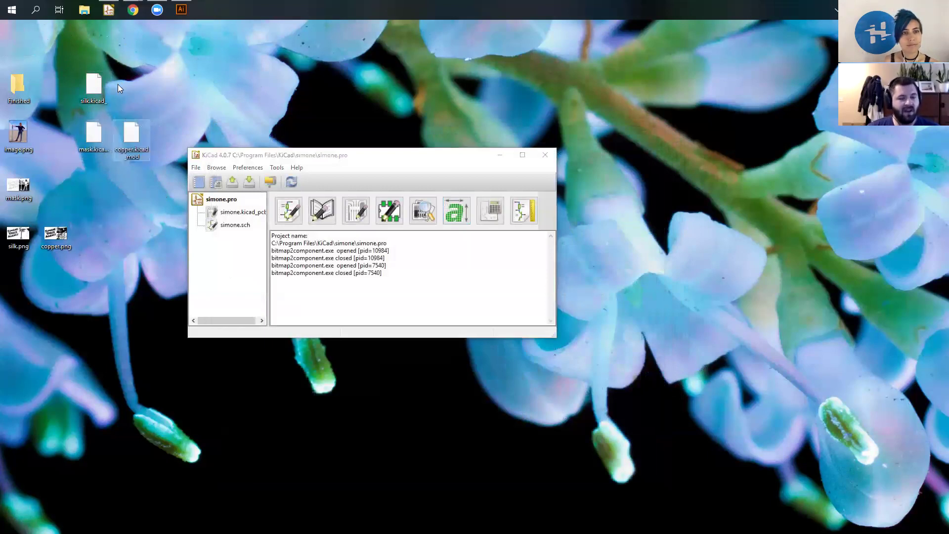
Import copper.kicad_mod into the PCB footprint editor, preview the artwork in the 3D viewer, and close the editor
click(400, 213)
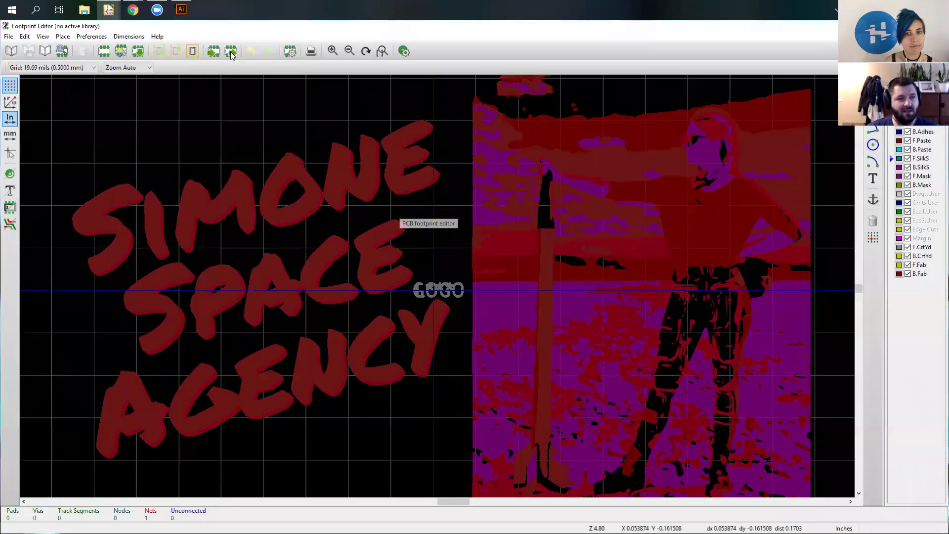
click(214, 52)
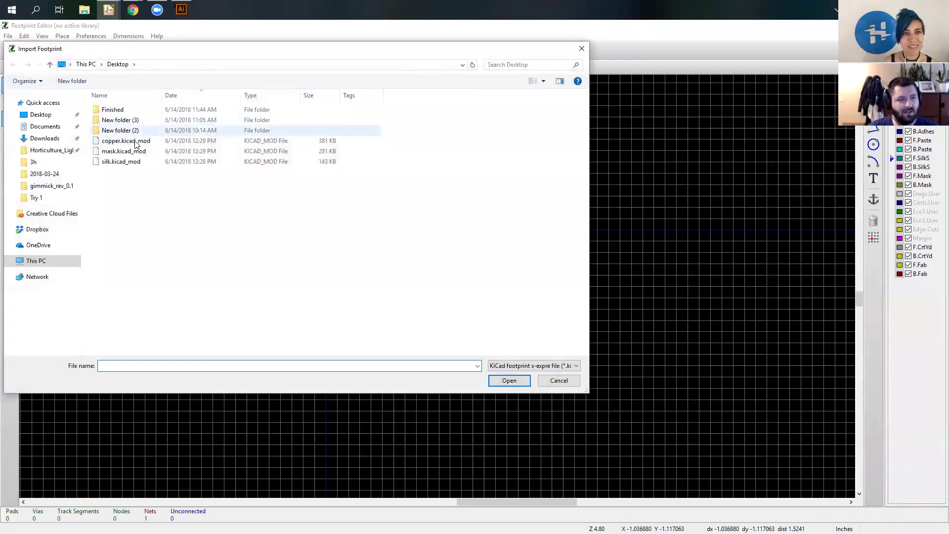
double_click(135, 142)
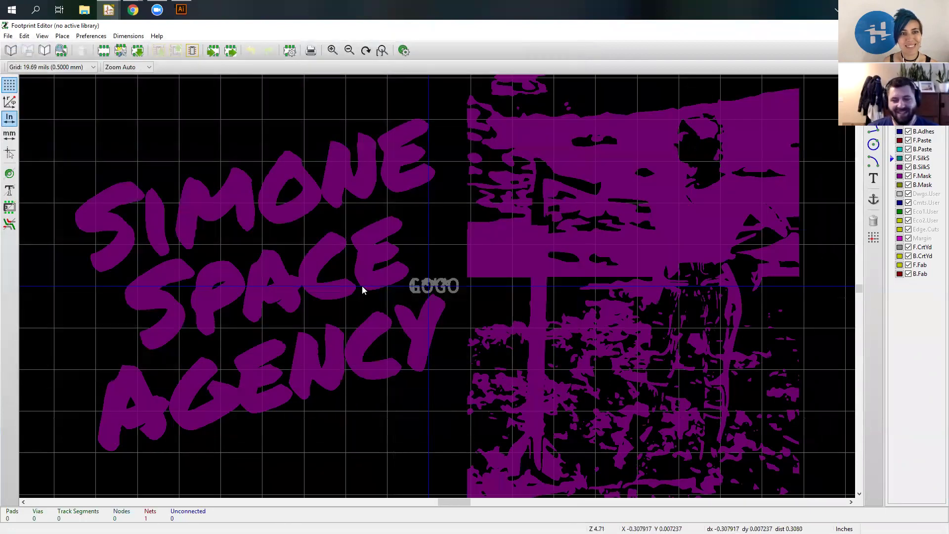
key(alt+3)
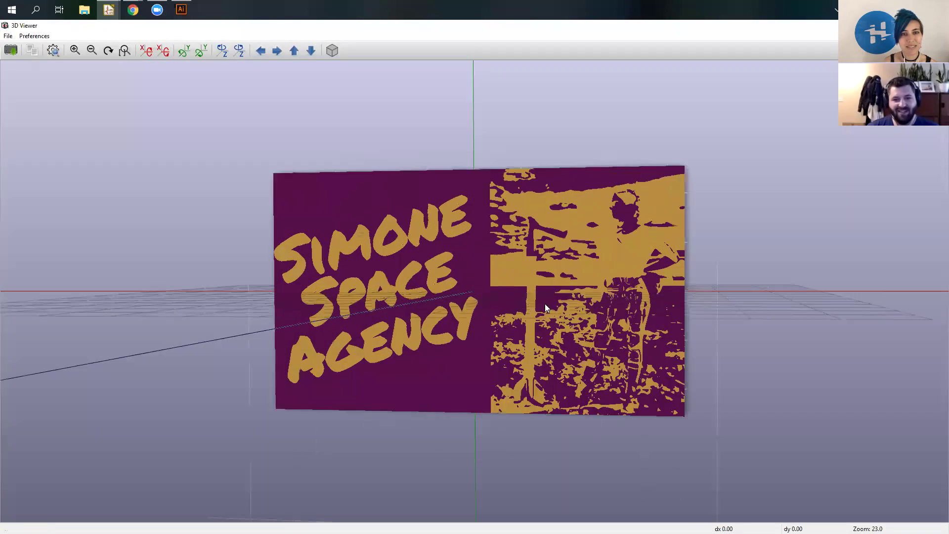
mouse_move(545, 303)
mouse_down()
mouse_move(590, 303)
mouse_move(600, 317)
mouse_move(541, 304)
mouse_up()
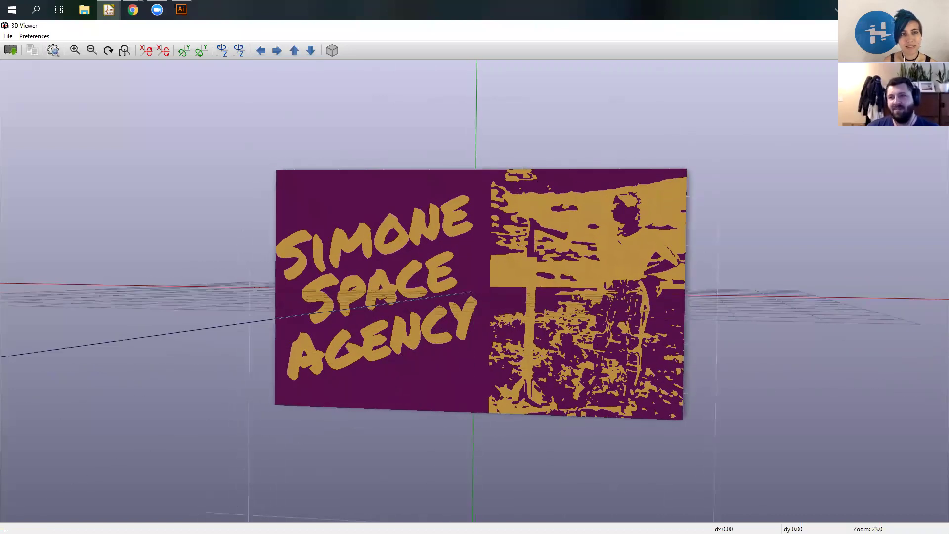
key(alt+Tab)
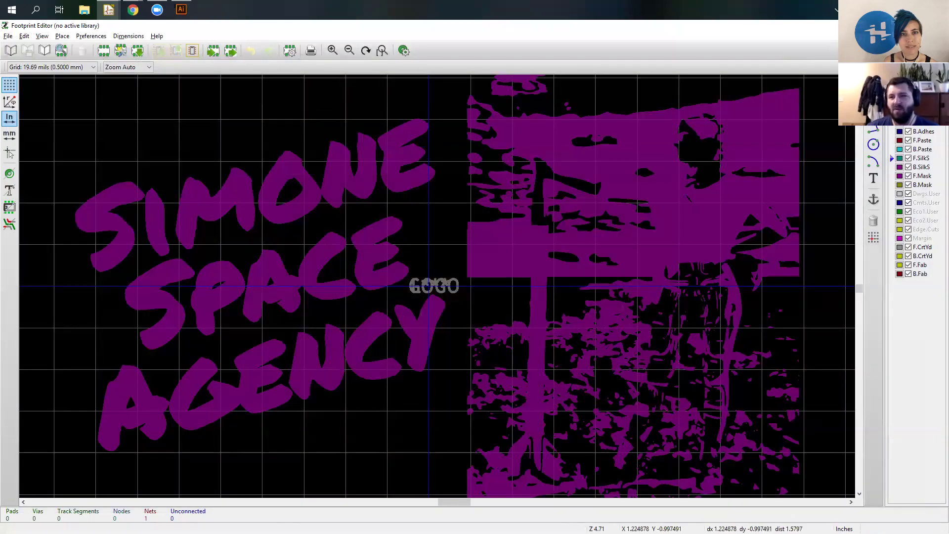
key(alt+F4)
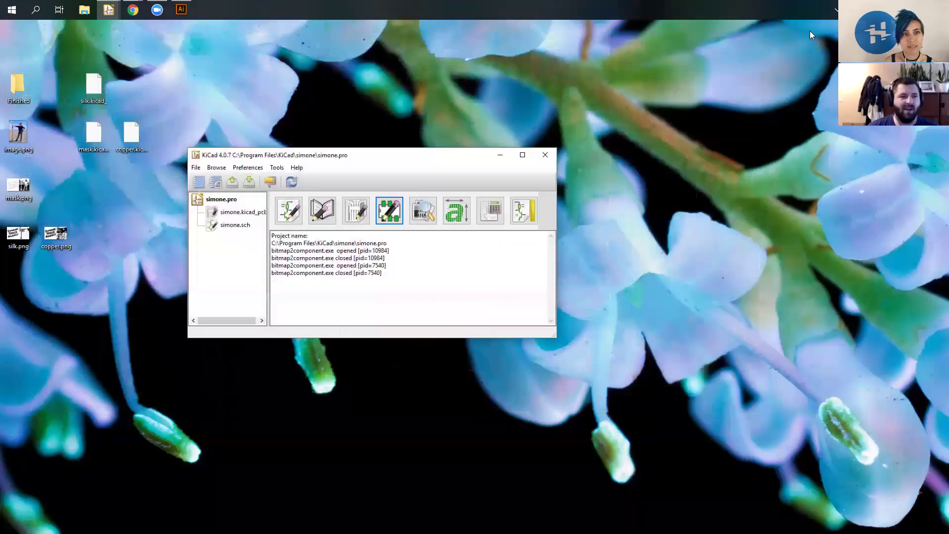
Open the silk, mask and copper .kicad_mod files from the desktop together in Notepad++
click(146, 160)
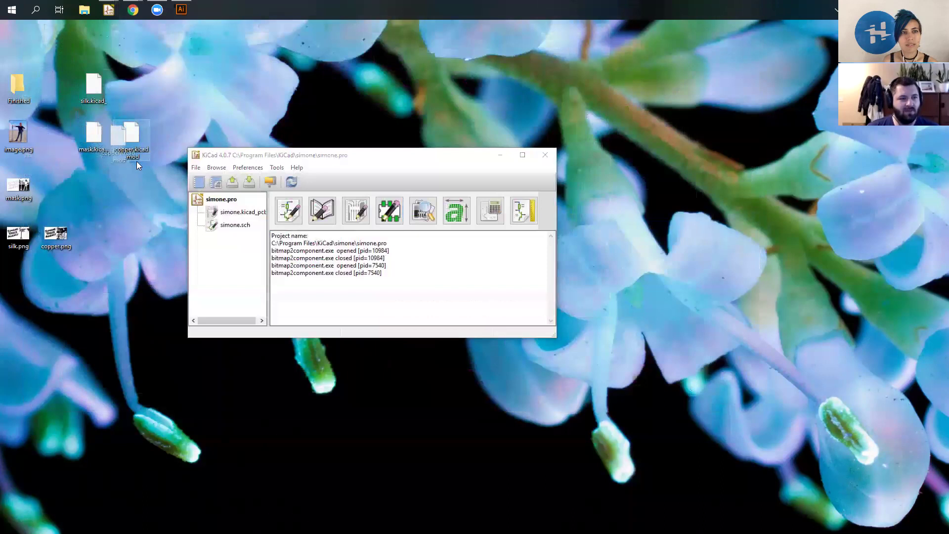
drag(158, 200, 69, 74)
right_click(135, 132)
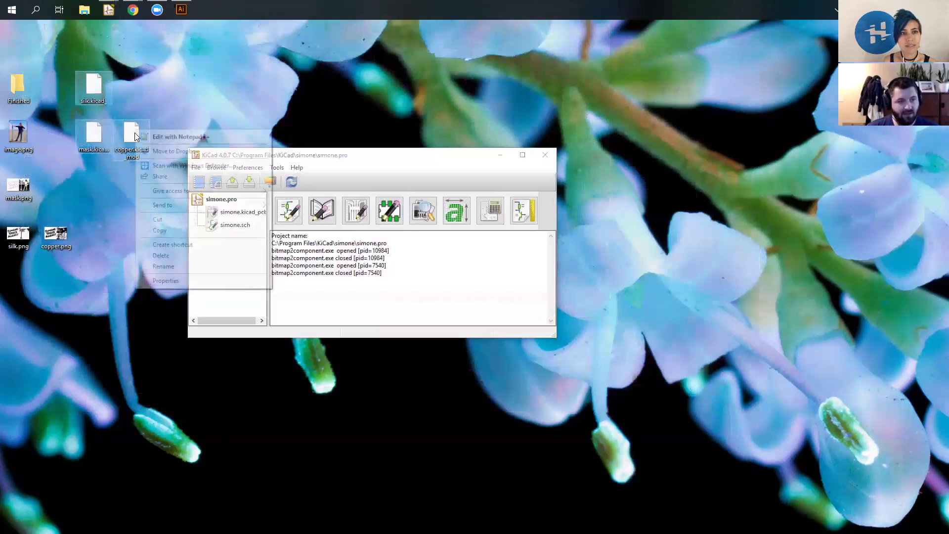
click(221, 138)
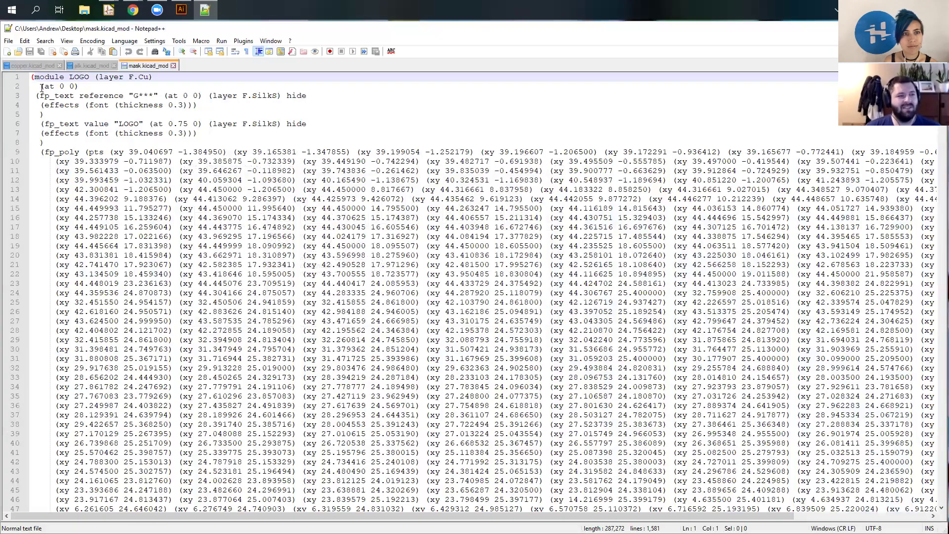
Examine the module header and text definitions on lines 1 to 8 of mask.kicad_mod
drag(31, 95, 115, 180)
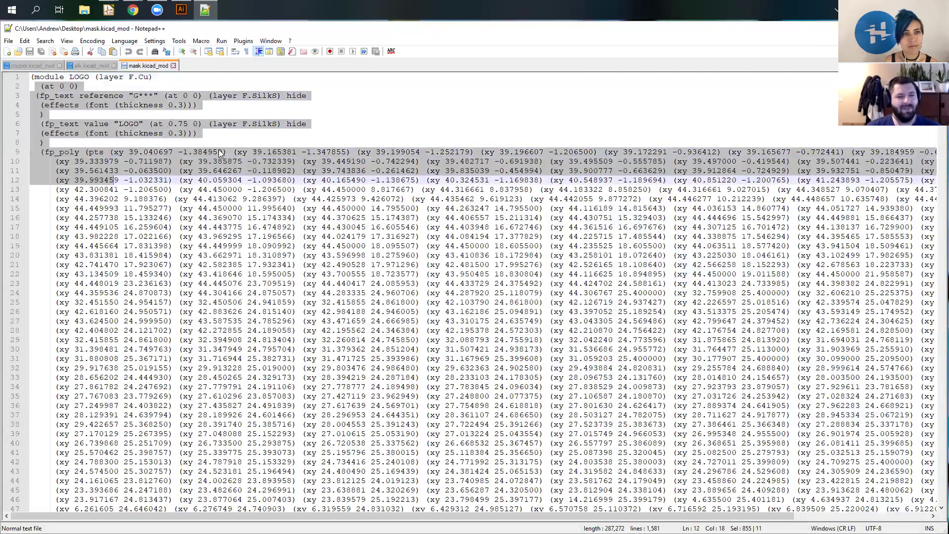
click(310, 134)
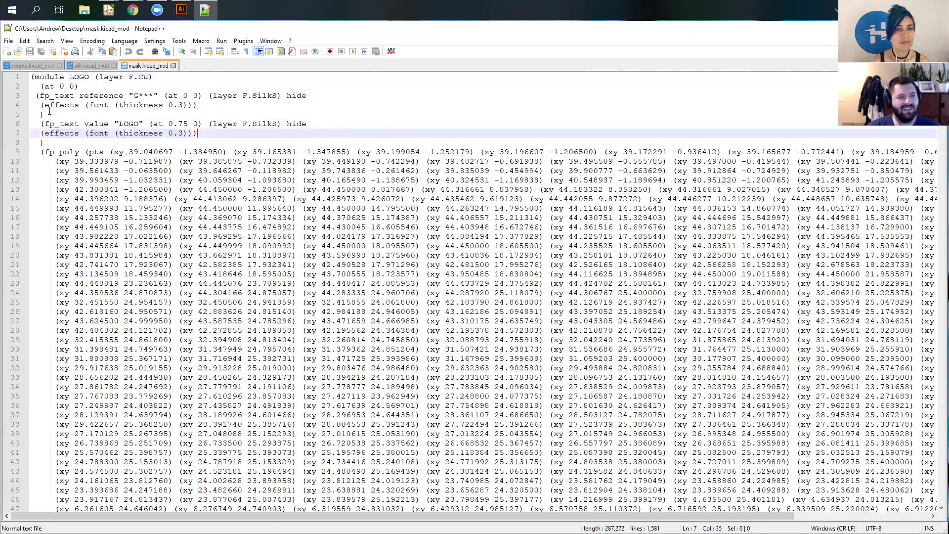
drag(49, 143, 6, 75)
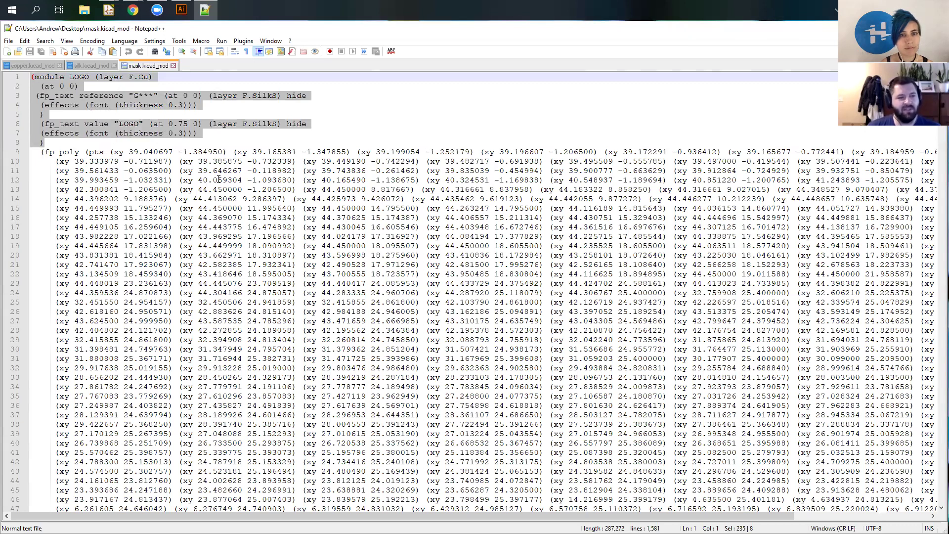
Examine the xy coordinate list of the first fp_poly polygon in mask.kicad_mod, starting on line 9
drag(41, 154, 81, 153)
drag(139, 153, 400, 397)
scroll(309, 310, down, 12)
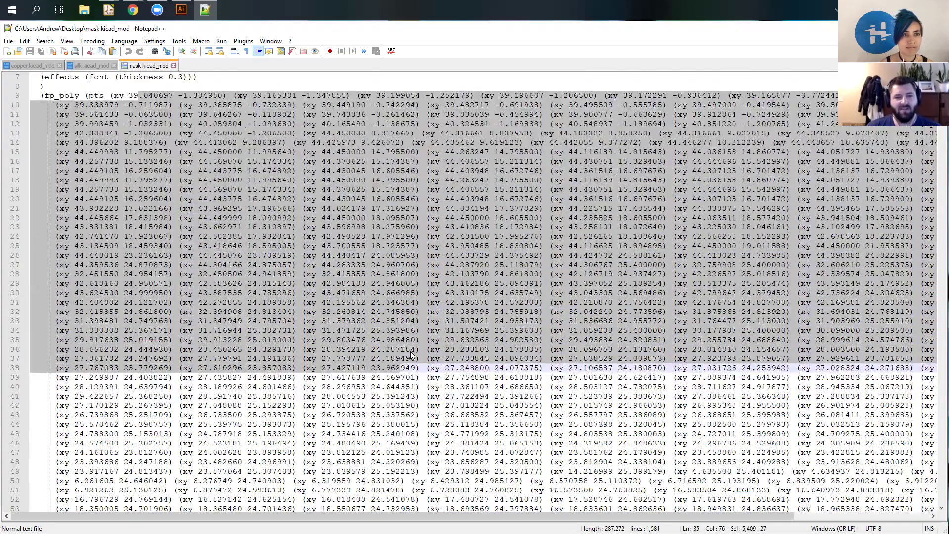
scroll(309, 310, down, 6)
drag(32, 255, 544, 414)
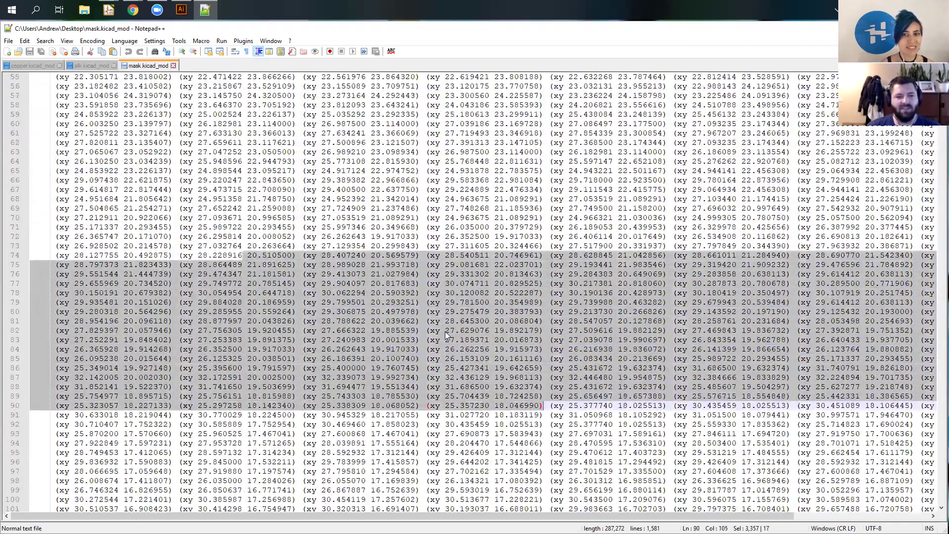
scroll(504, 255, down, 10)
scroll(503, 255, up, 12)
drag(503, 255, 282, 76)
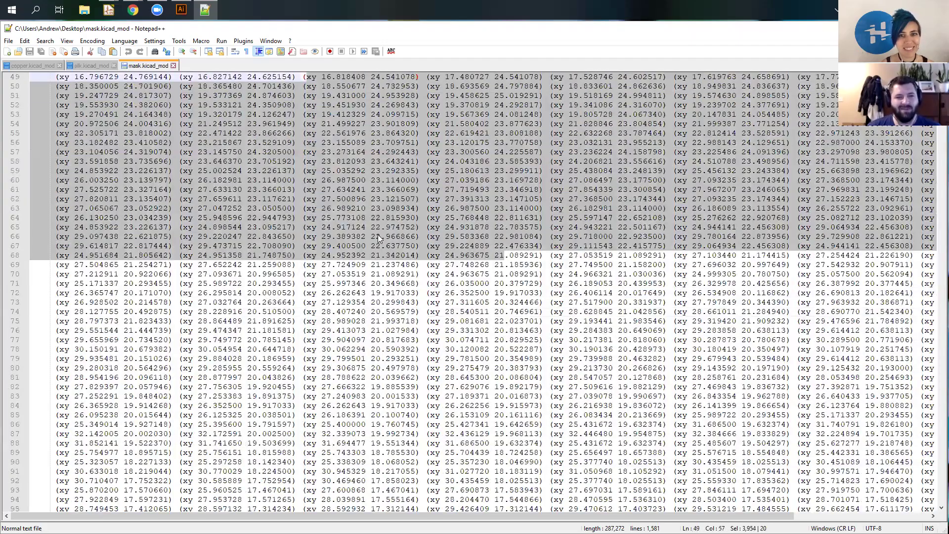
scroll(444, 246, up, 8)
scroll(444, 245, up, 8)
drag(455, 256, 184, 161)
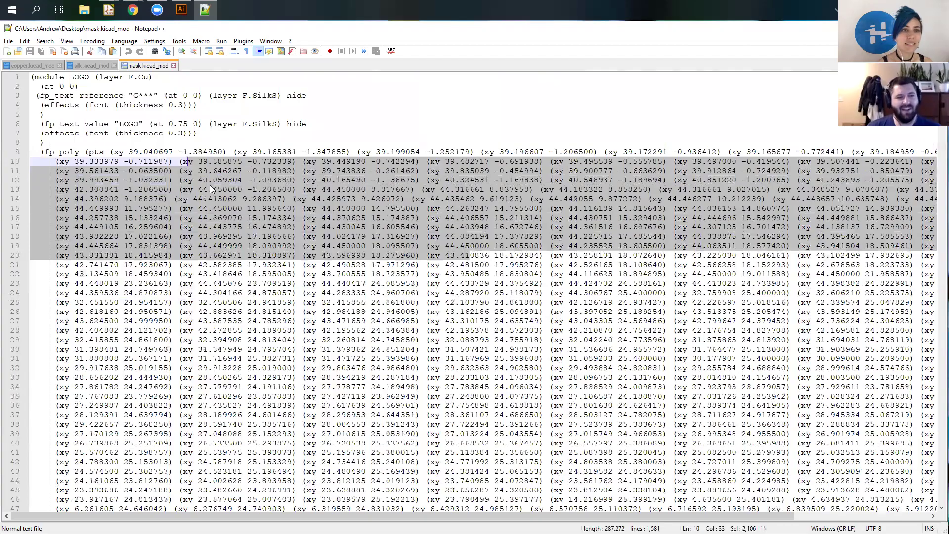
Examine the fp_poly entry on lines 670 to 674 of mask.kicad_mod, including its points, layer name and width
scroll(212, 207, down, 3)
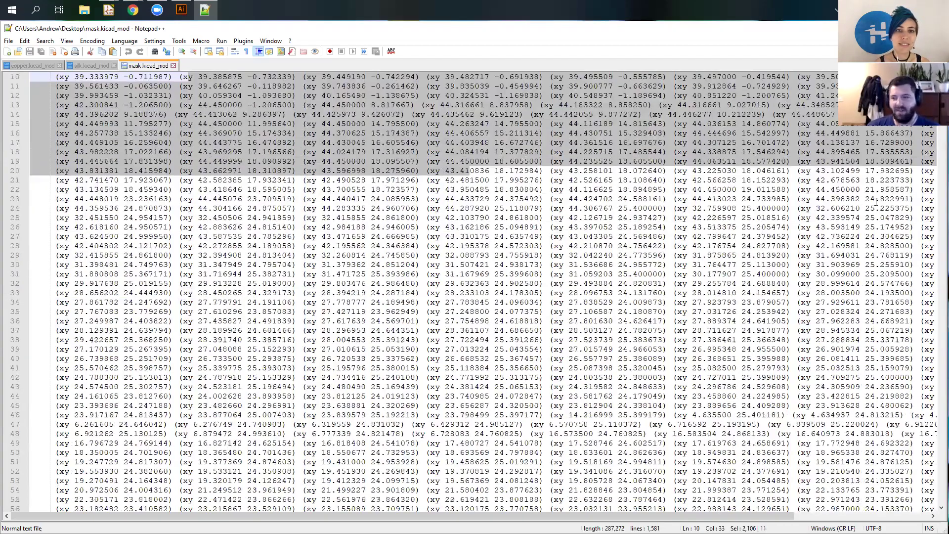
scroll(876, 202, down, 10)
scroll(935, 270, down, 20)
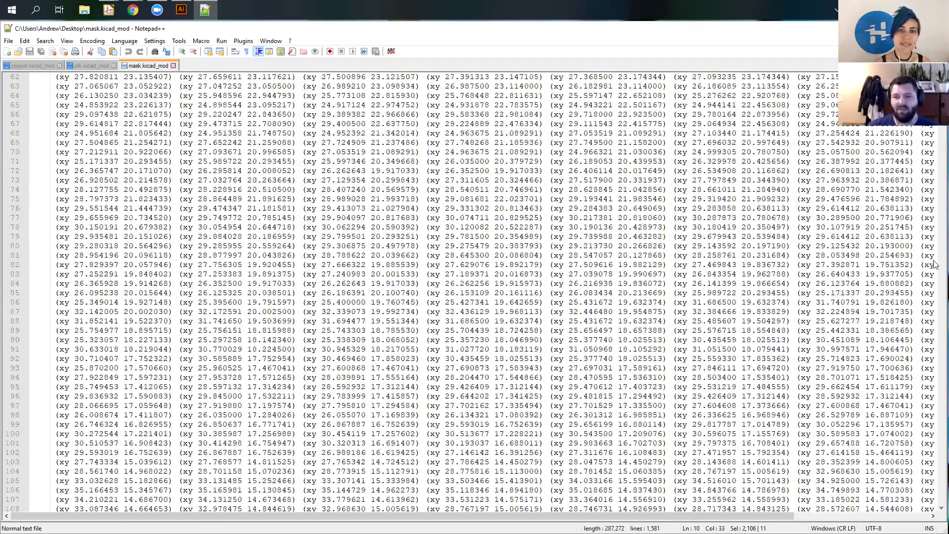
click(934, 270)
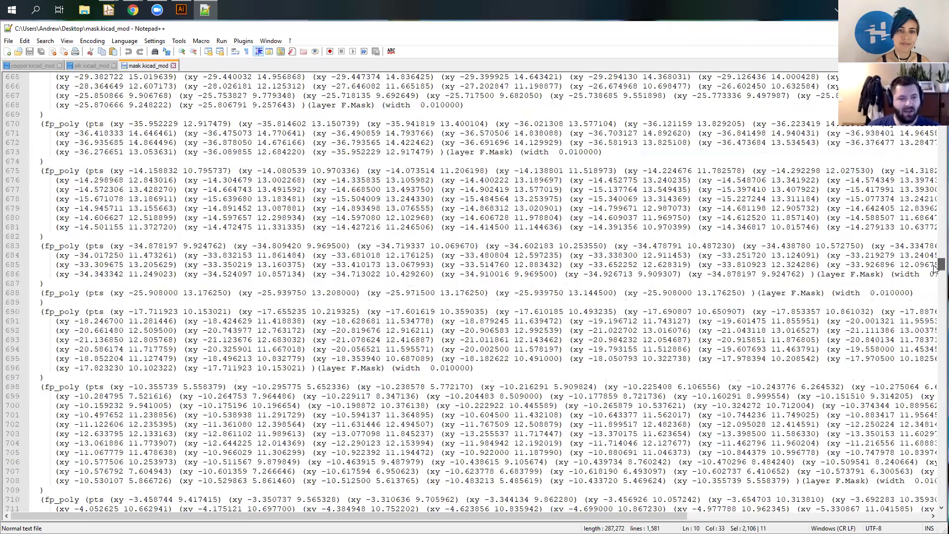
scroll(934, 270, up, 6)
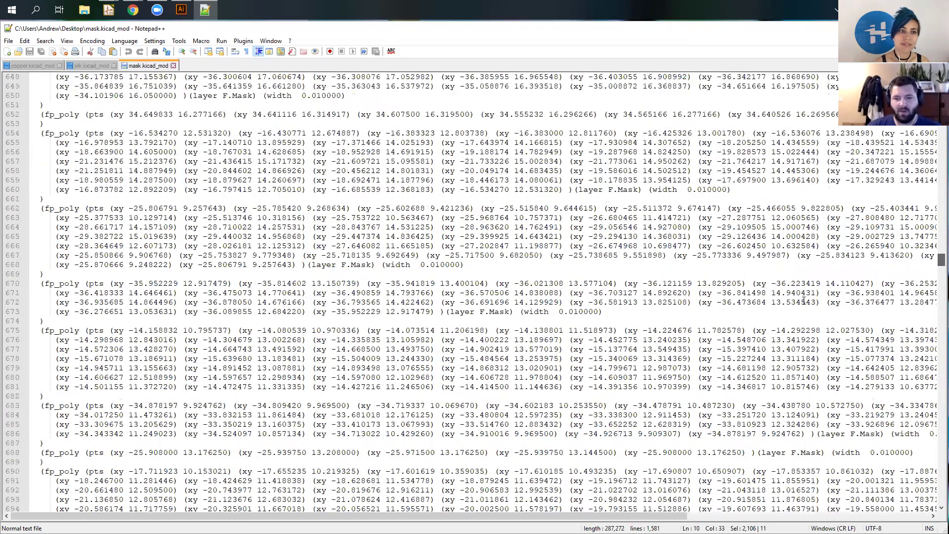
drag(37, 284, 636, 320)
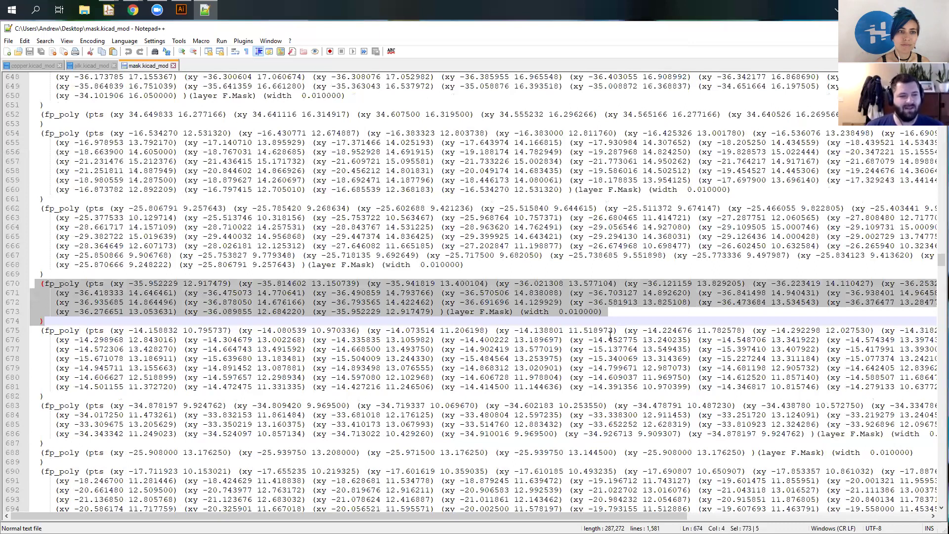
drag(80, 283, 51, 280)
drag(114, 283, 415, 312)
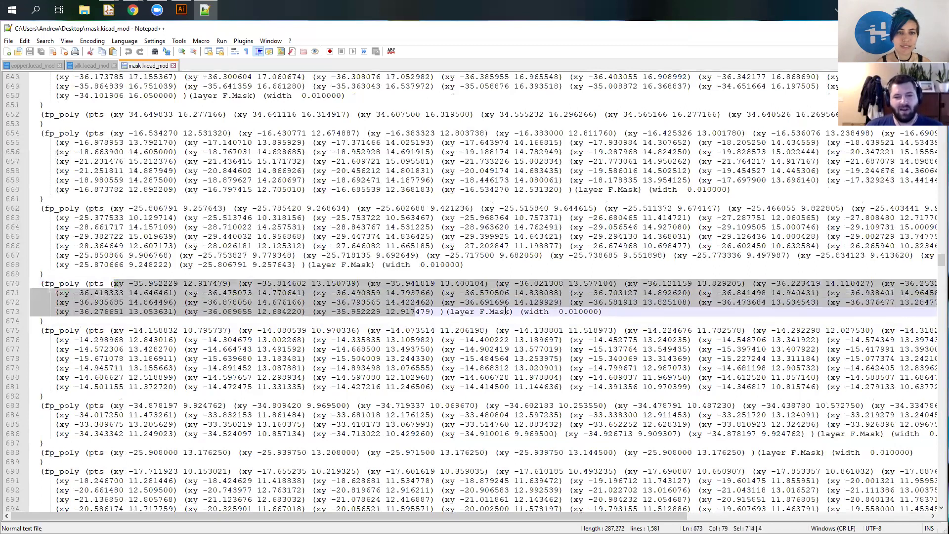
drag(514, 312, 470, 312)
drag(561, 312, 599, 312)
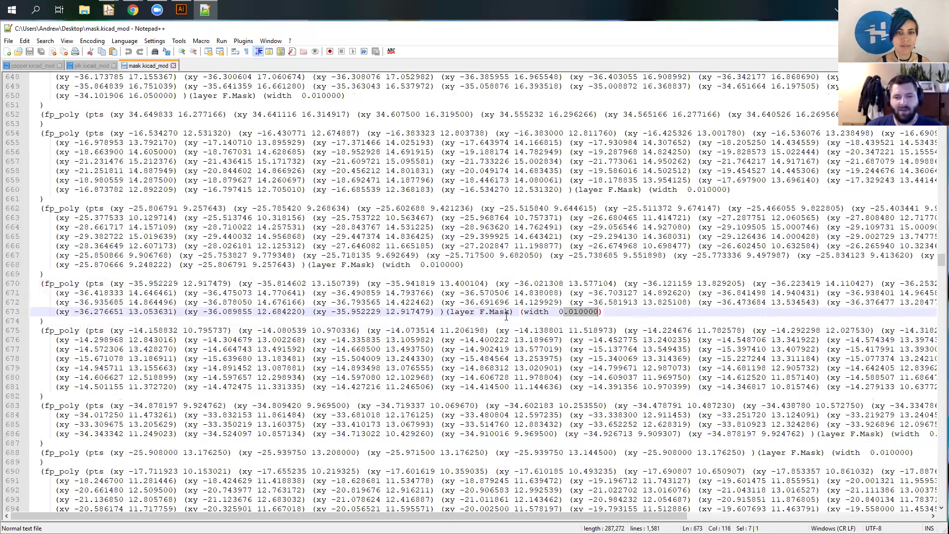
drag(512, 312, 478, 312)
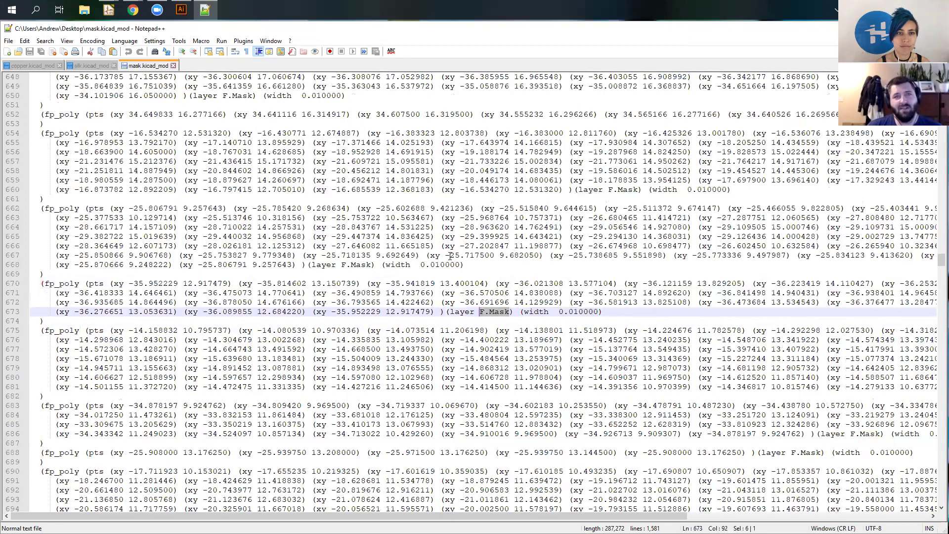
Look through copper.kicad_mod down to the layer assignments of the short fp_poly entries around lines 961 to 965
click(36, 64)
click(437, 214)
scroll(437, 214, down, 3)
scroll(466, 218, down, 4)
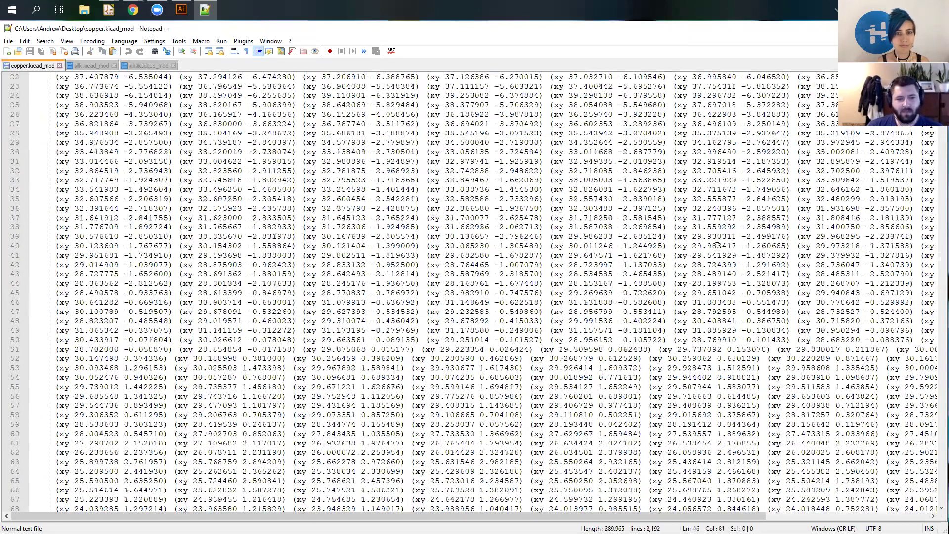
scroll(718, 245, down, 14)
scroll(936, 138, down, 20)
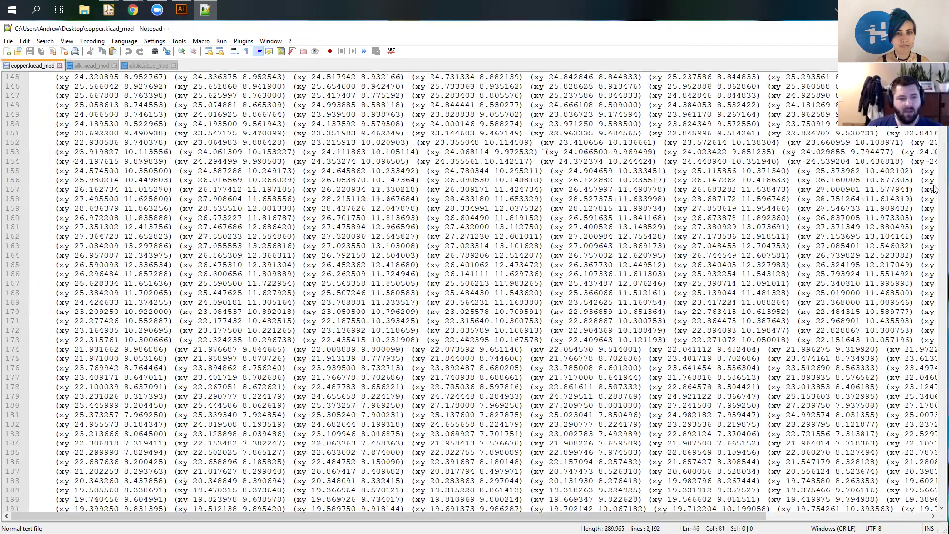
click(936, 269)
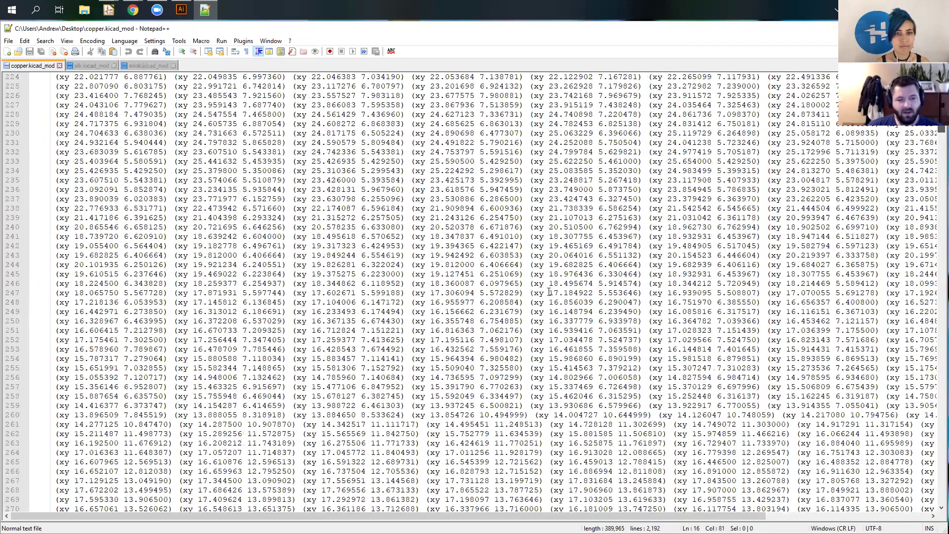
scroll(247, 339, down, 15)
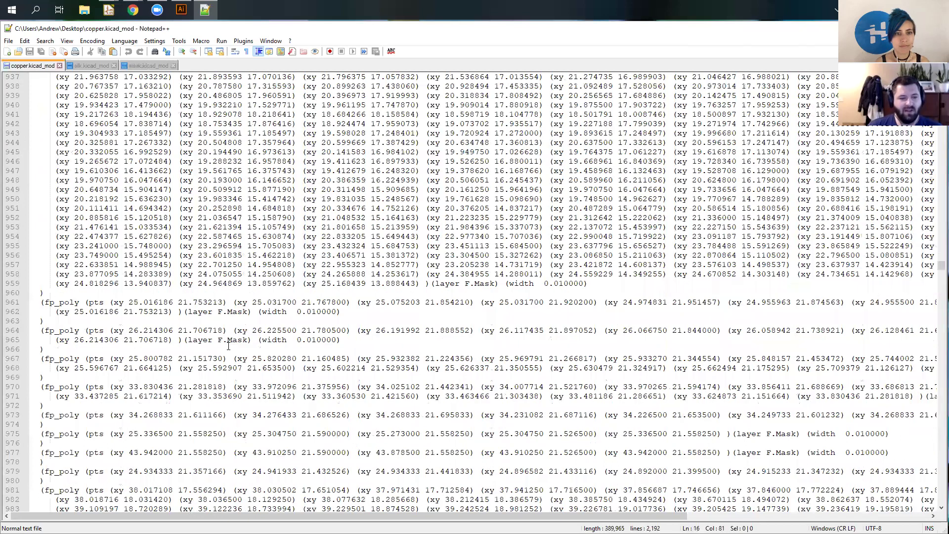
Replace every F.Mask with F.Cu in copper.kicad_mod and save the file
drag(251, 340, 218, 340)
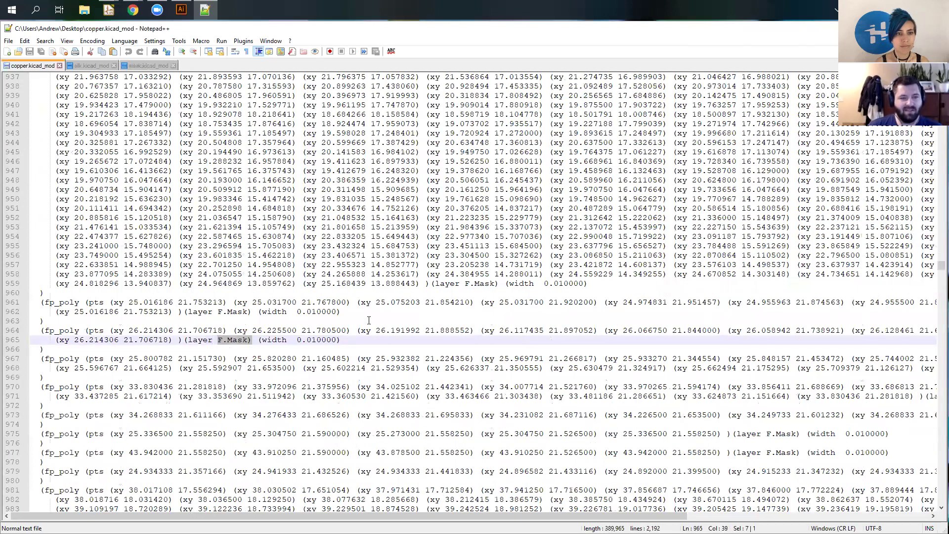
key(ctrl+h)
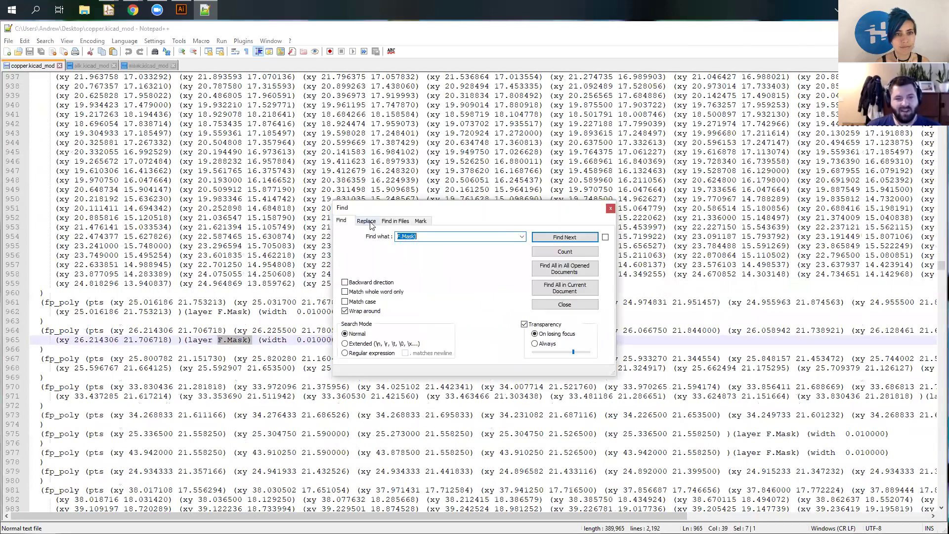
click(438, 235)
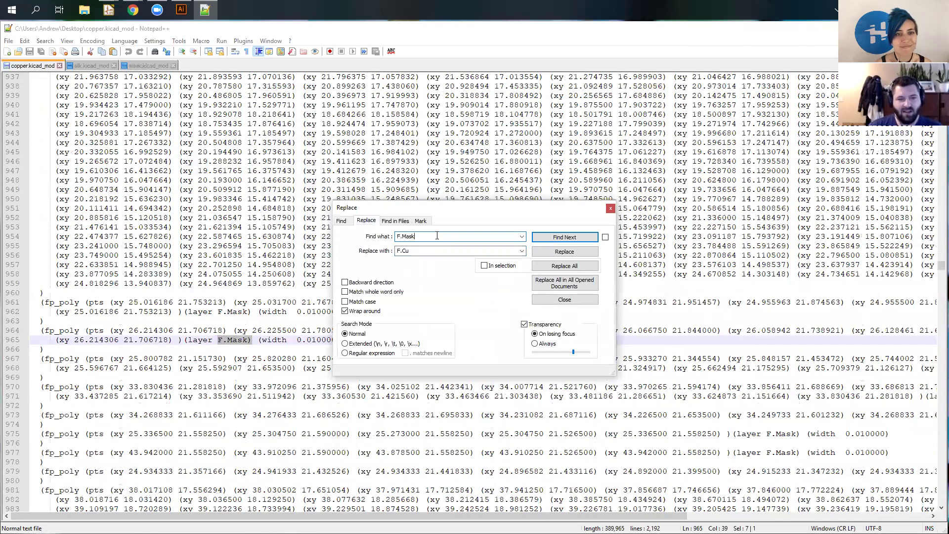
double_click(401, 236)
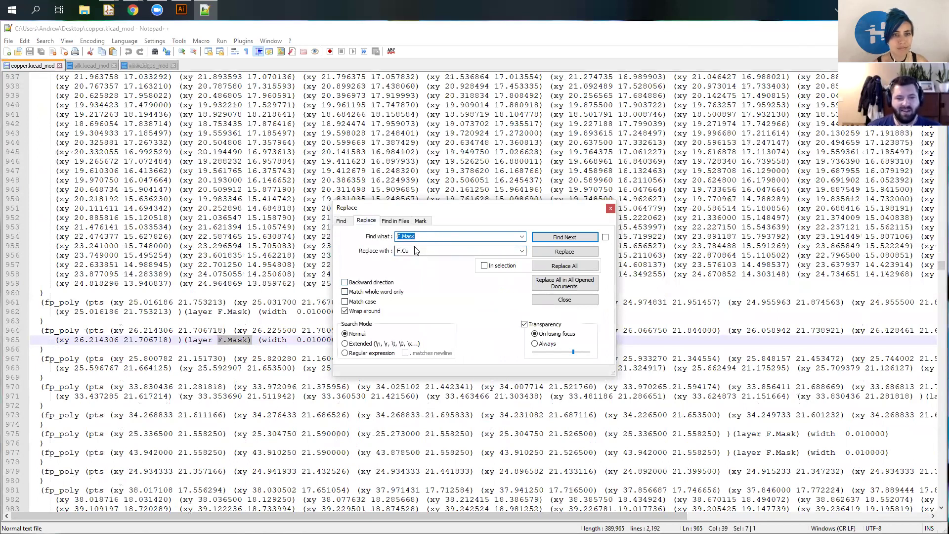
click(564, 266)
click(611, 208)
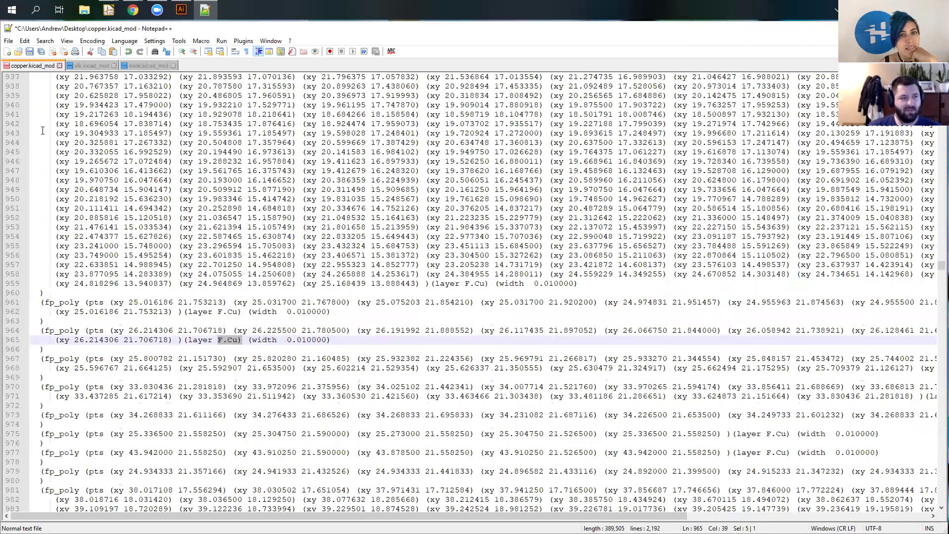
click(29, 51)
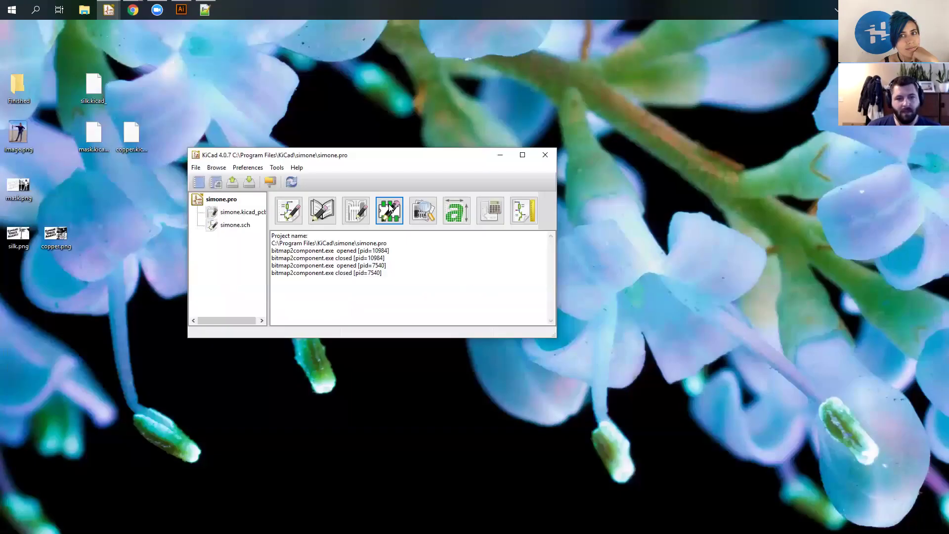
Switch to KiCad, open the PCB footprint editor and preview the previously imported artwork in the 3D viewer
click(389, 208)
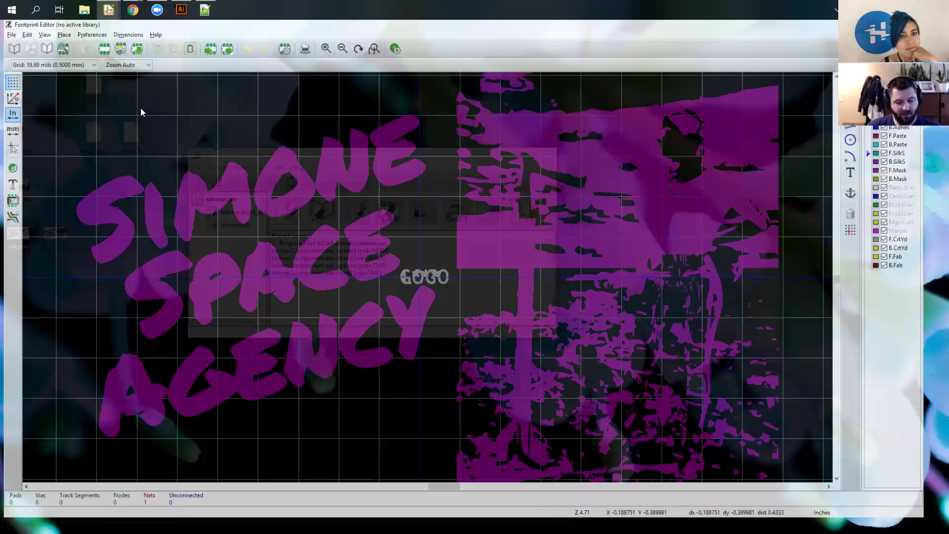
key(alt+3)
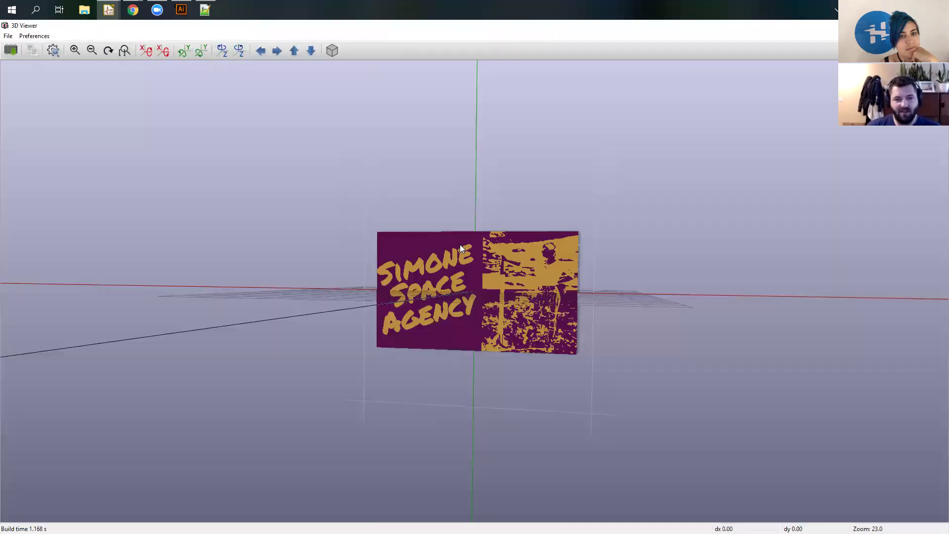
drag(650, 245, 435, 104)
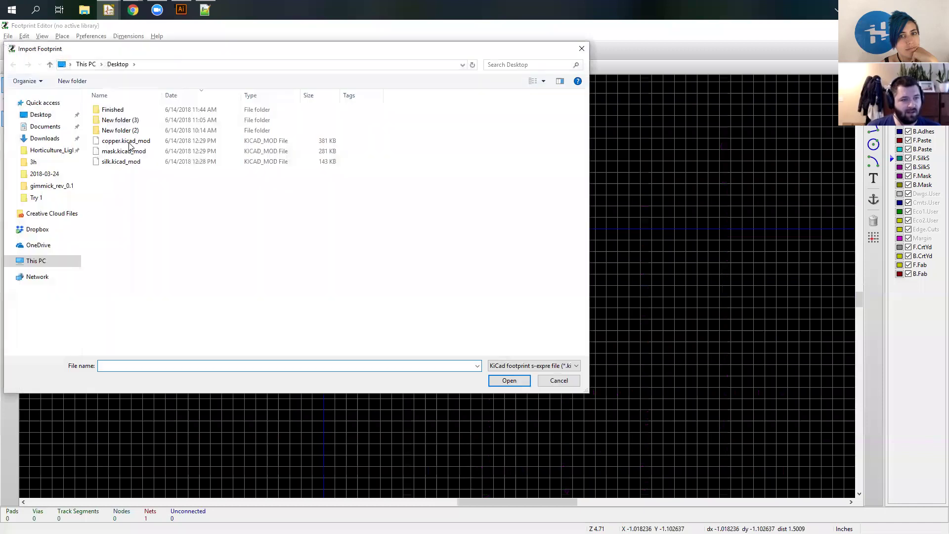
Import the edited copper.kicad_mod from the desktop, inspect the board artwork in the 3D viewer, and close the viewer and footprint editor
click(133, 142)
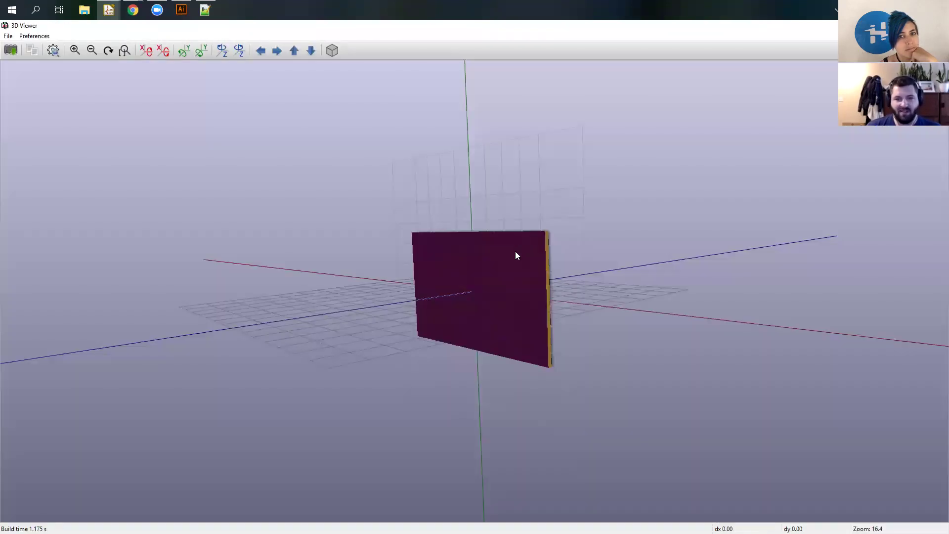
scroll(515, 266, up, 5)
drag(515, 280, 411, 236)
scroll(479, 251, down, 3)
scroll(417, 224, up, 2)
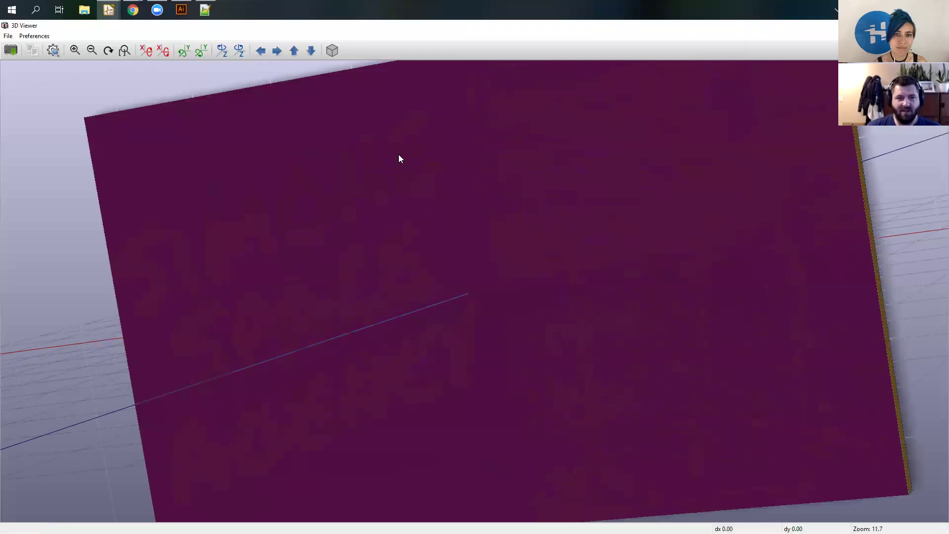
drag(407, 170, 619, 160)
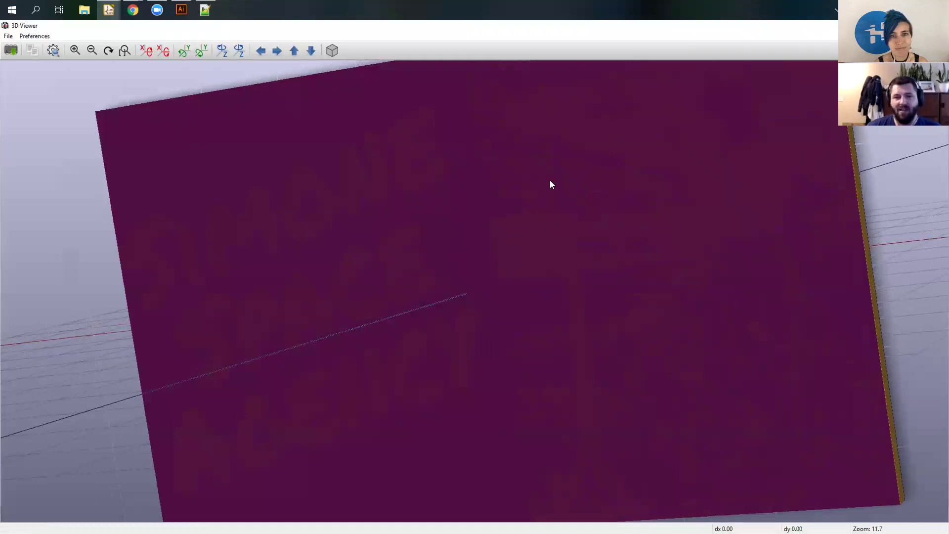
key(alt+F4)
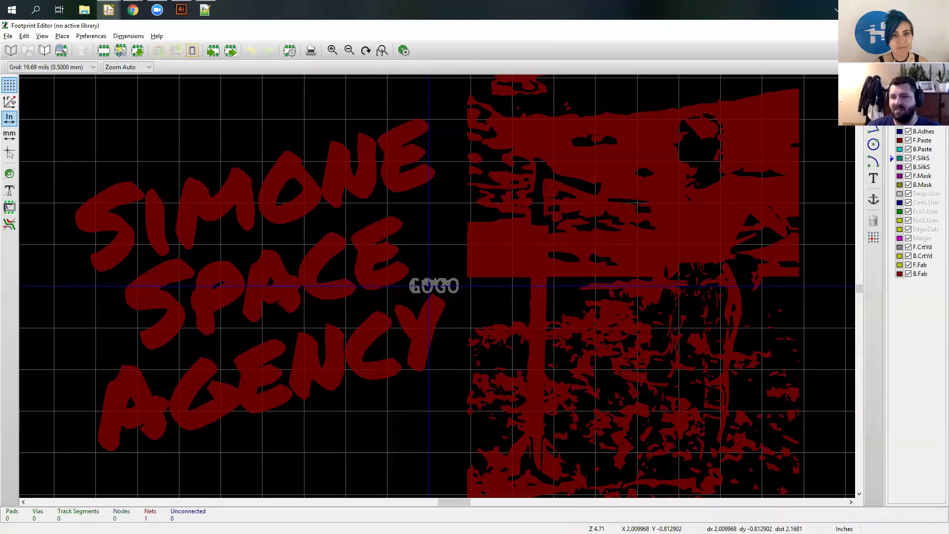
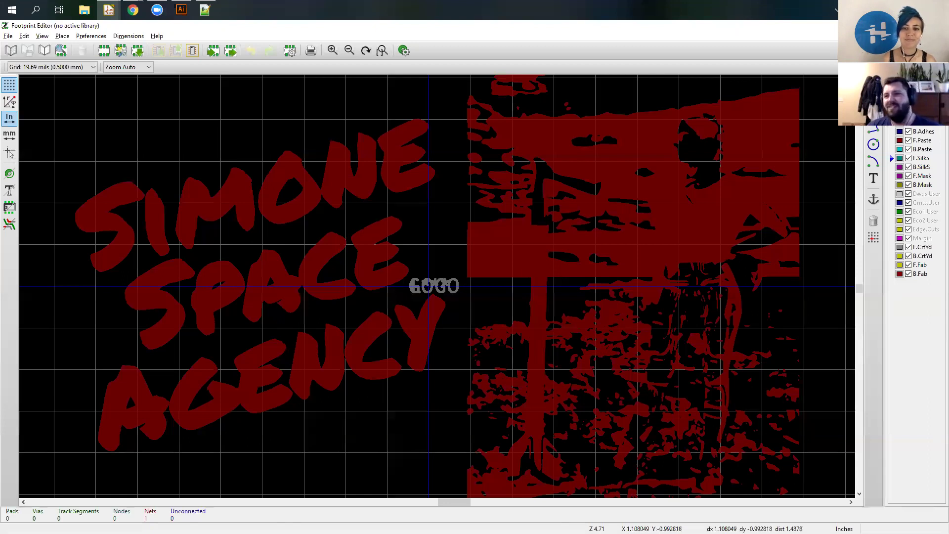
key(alt+F4)
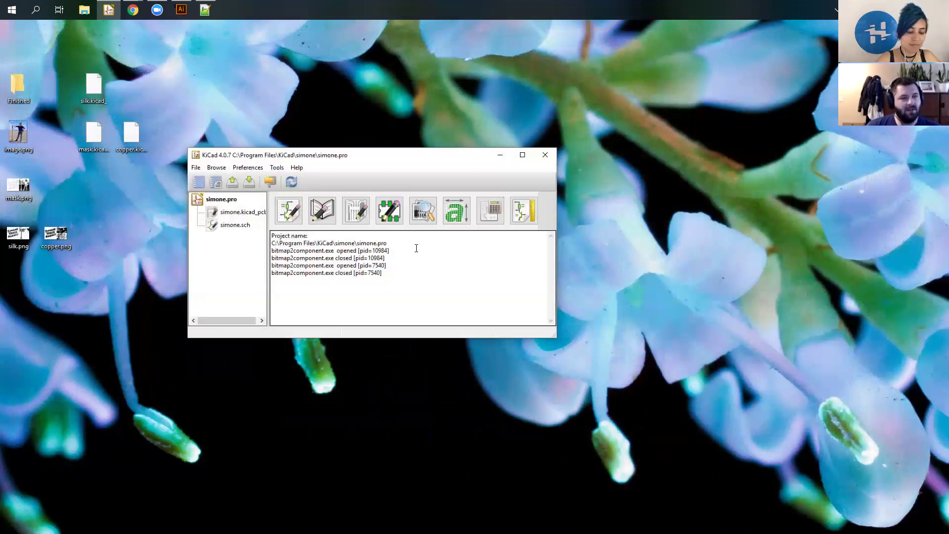
Return to the desktop, duplicate silk.kicad_mod and place the copy below mask.kicad_mod
click(207, 10)
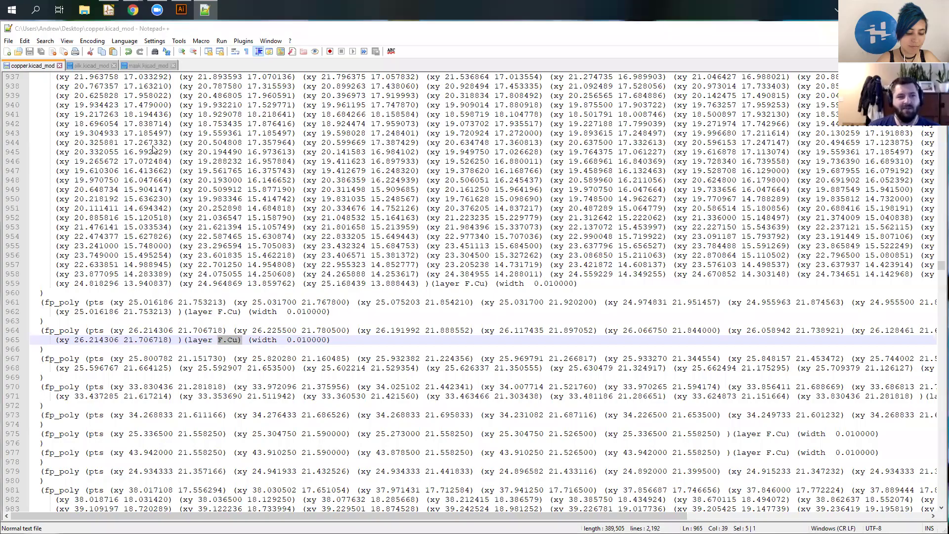
key(alt+F4)
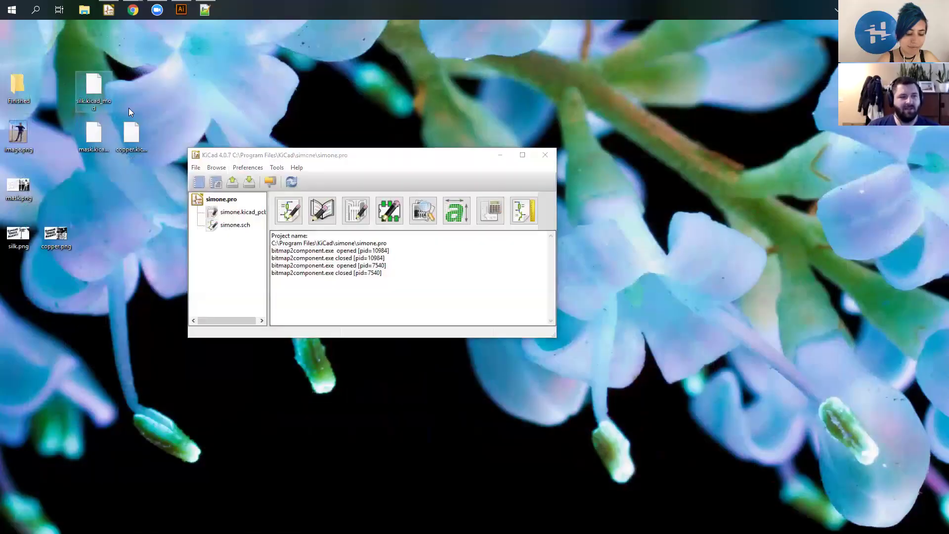
key(ctrl+v)
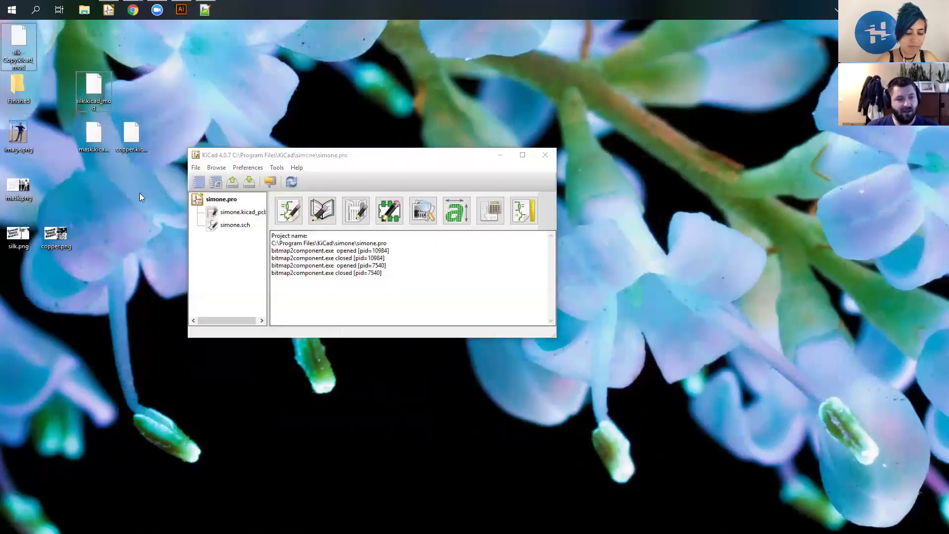
drag(14, 39, 126, 219)
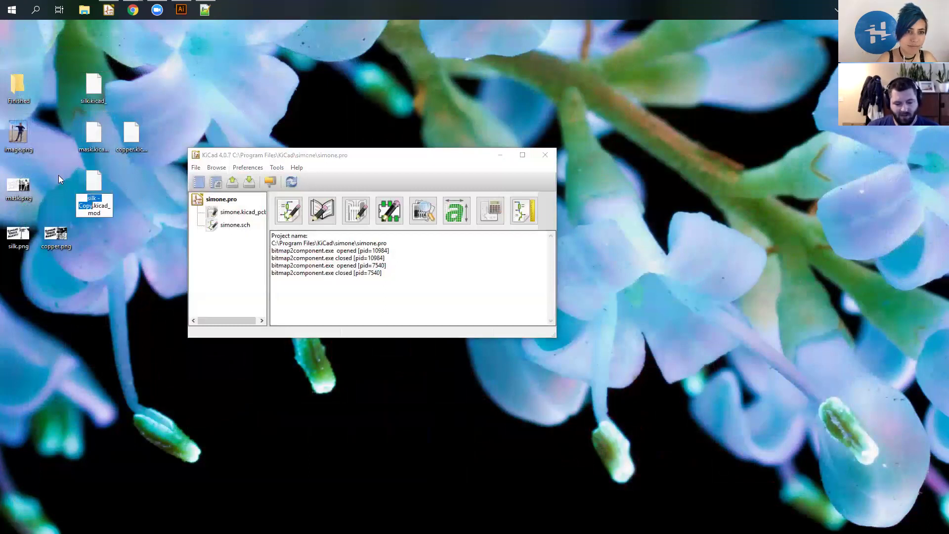
Rename the duplicated silk file as combined.kicad_mod
text(copm)
key(BackSpace)
key(BackSpace)
text(mbined)
key(Return)
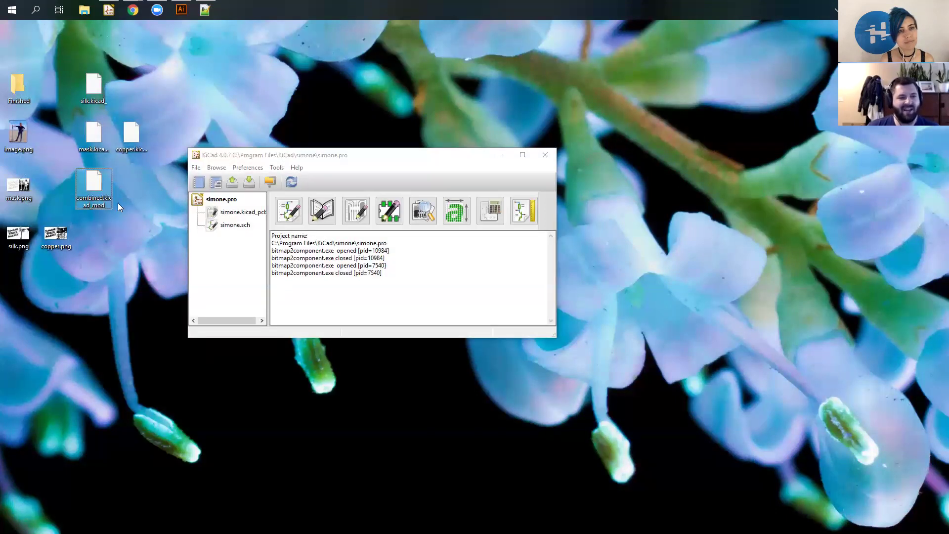
Open combined.kicad_mod from the desktop in Notepad++
right_click(95, 191)
drag(141, 180, 79, 91)
right_click(95, 89)
click(130, 95)
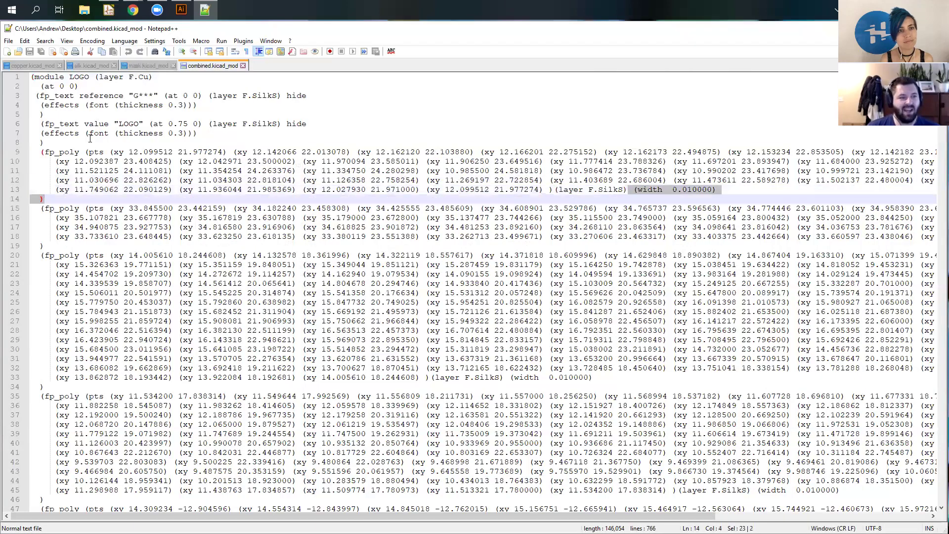
Copy all fp_poly blocks from mask.kicad_mod, from line 9 through line 1579, leaving out the file's final closing parenthesis
key(ctrl+Page_Up)
scroll(929, 208, up, 5)
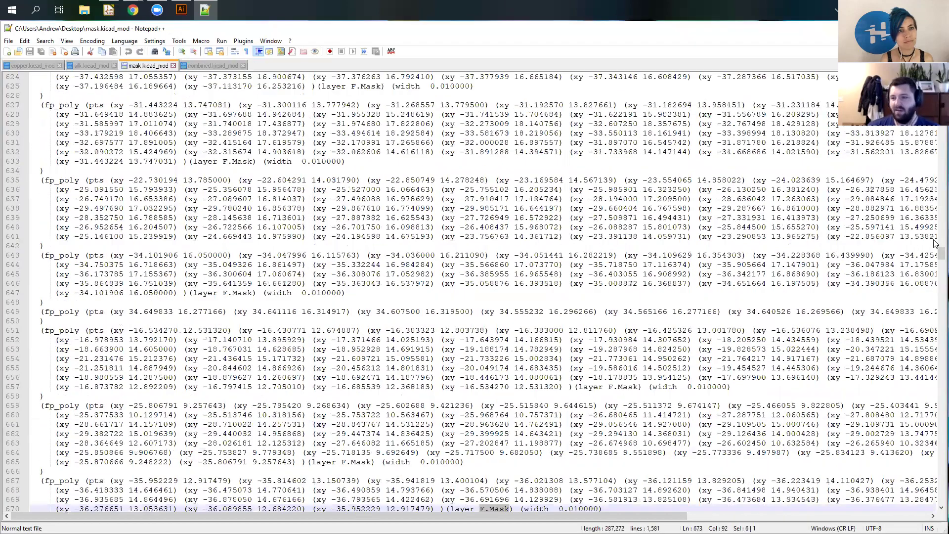
scroll(113, 148, up, 20)
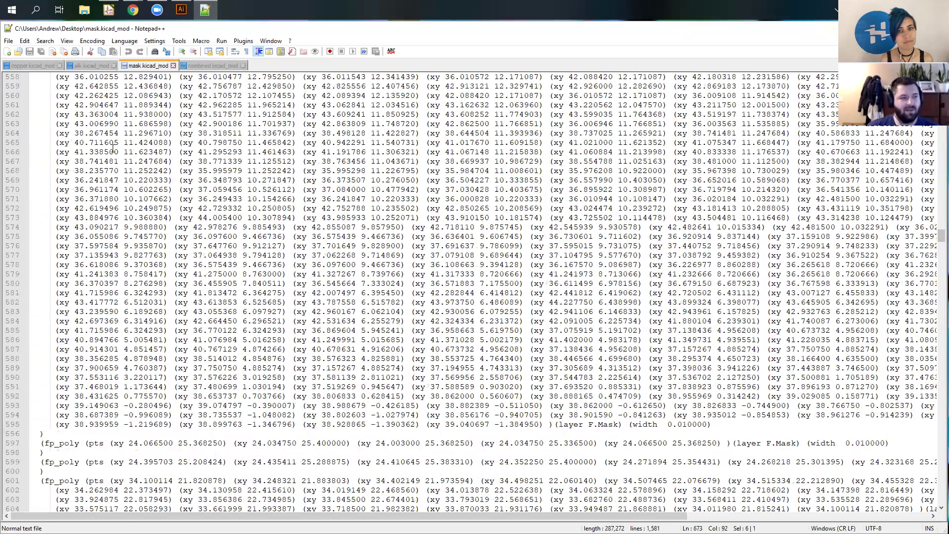
scroll(42, 155, up, 20)
click(52, 152)
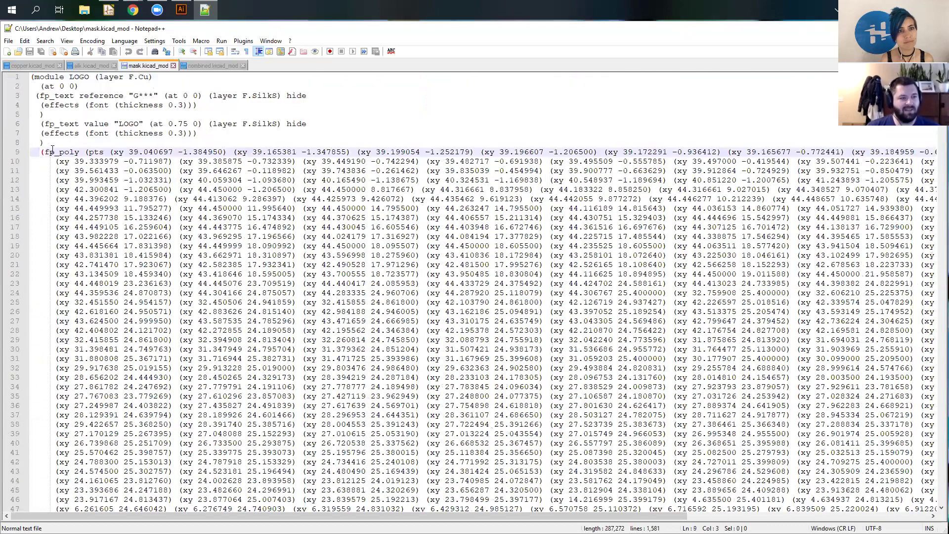
scroll(359, 438, down, 1)
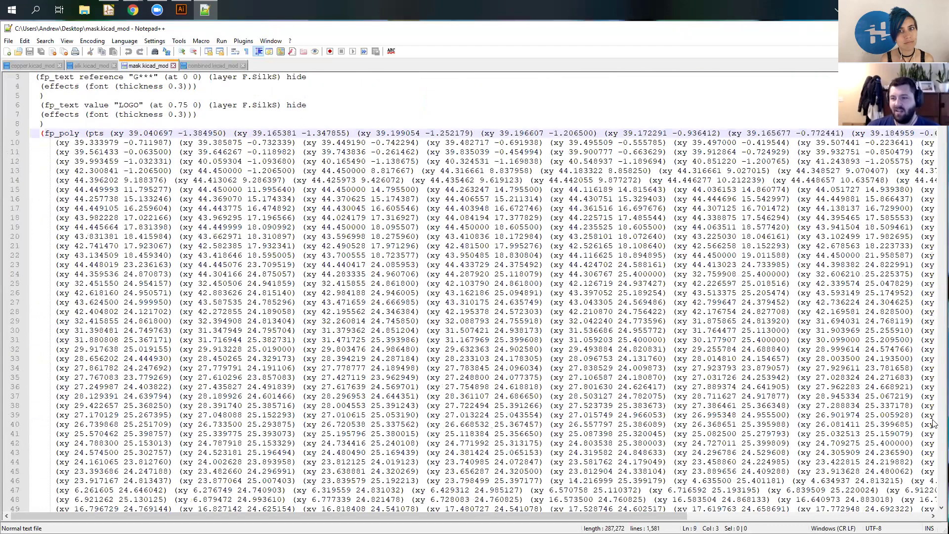
scroll(360, 438, down, 20)
scroll(121, 509, down, 20)
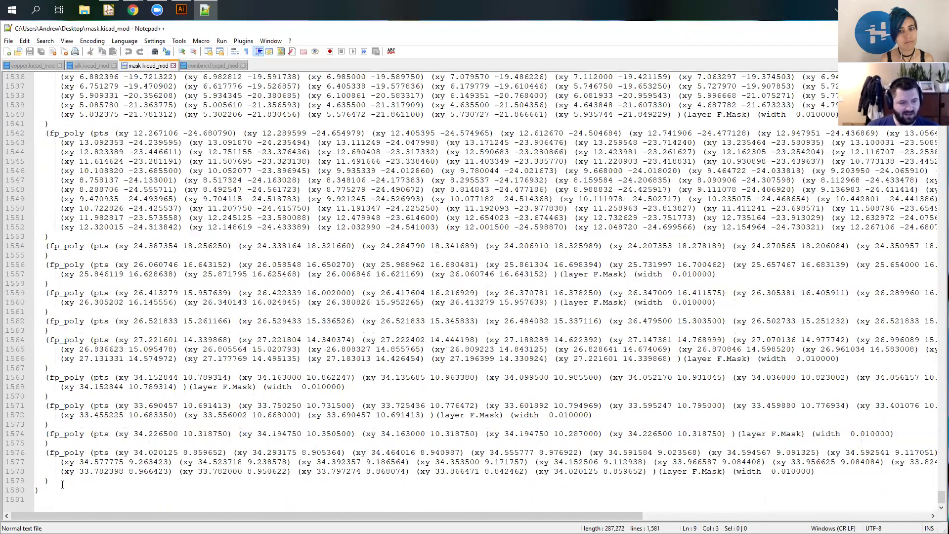
shift+click(35, 491)
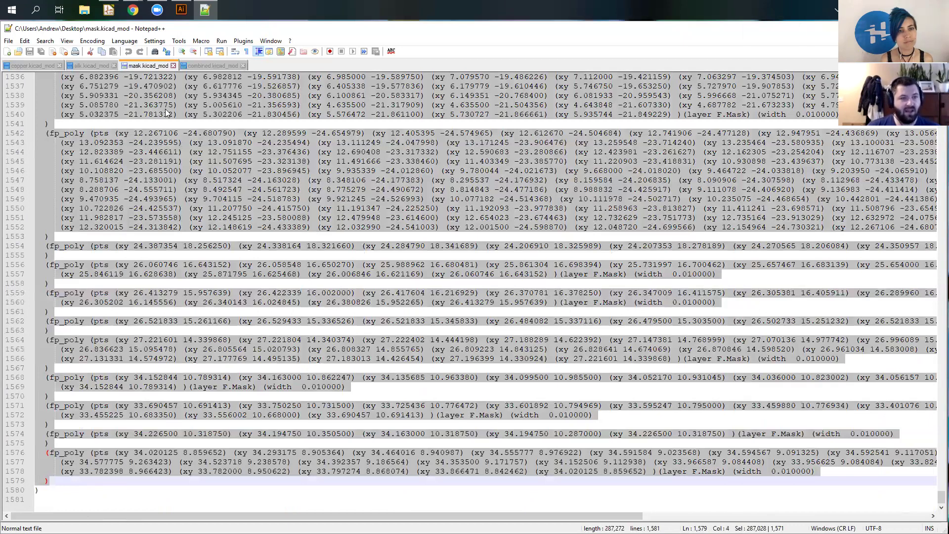
Paste the mask polygons into combined.kicad_mod on a new line after the last silkscreen polygon, before the final closing parenthesis
click(213, 66)
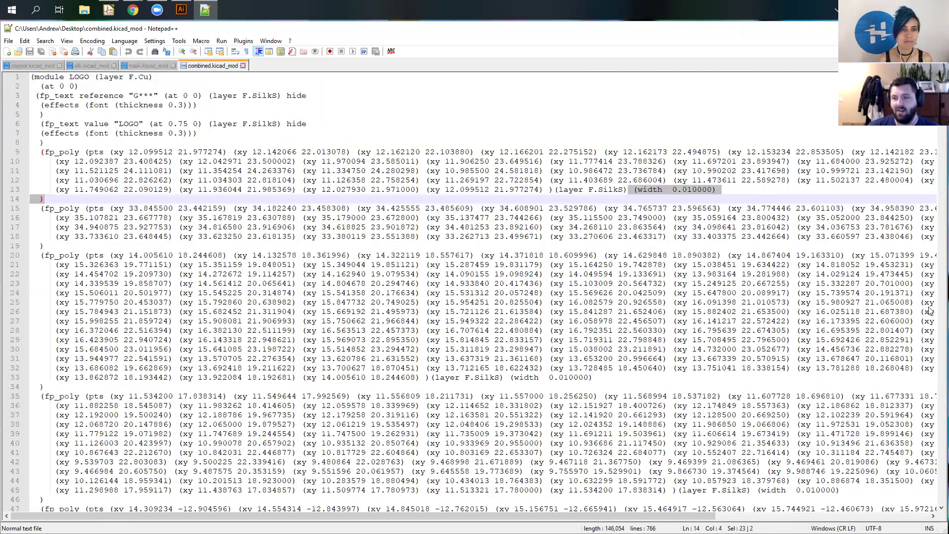
scroll(70, 491, down, 11)
scroll(70, 491, down, 8)
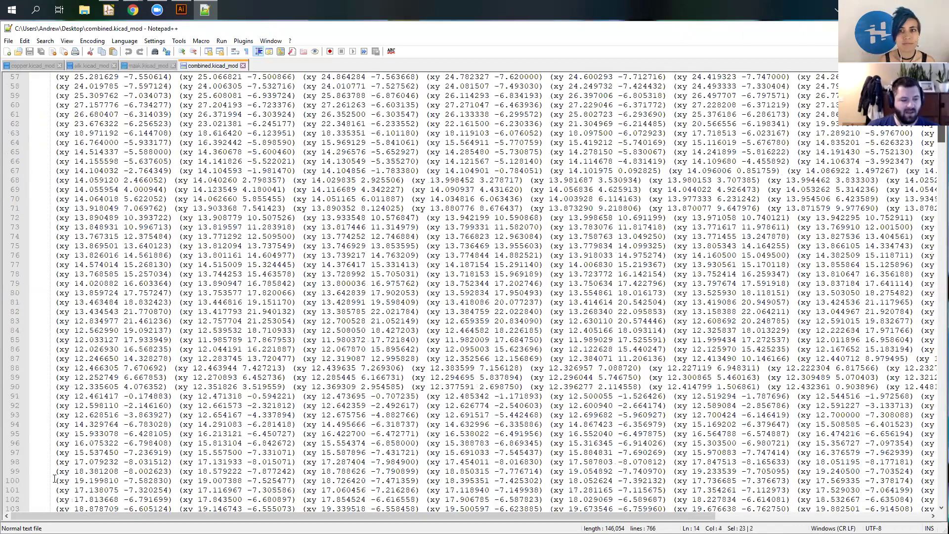
key(ctrl+End)
click(53, 478)
key(Return)
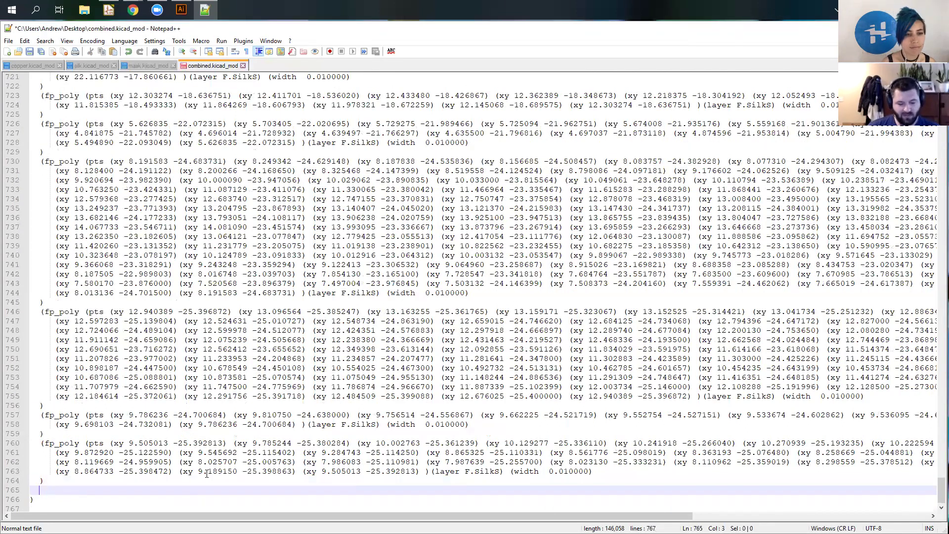
key(ctrl+v)
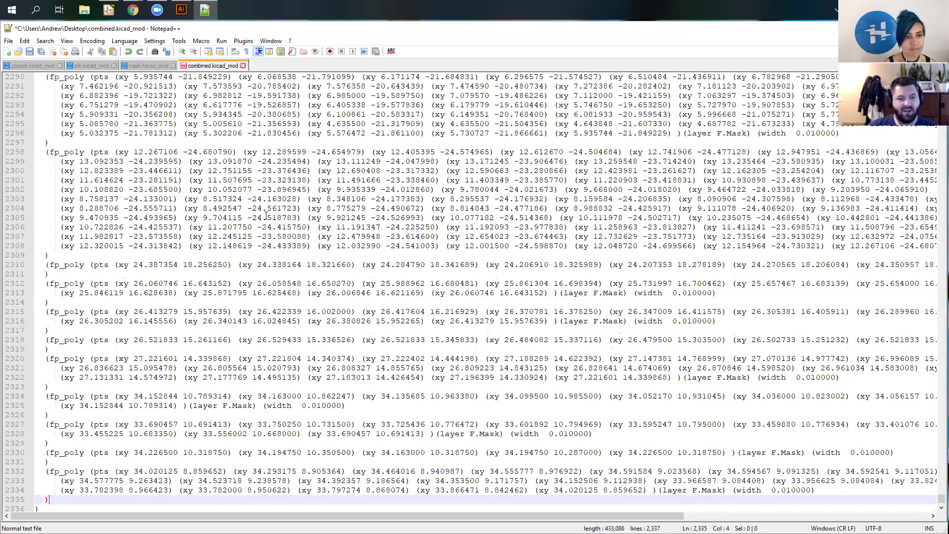
Copy all fp_poly blocks from copper.kicad_mod, from line 9 through line 2190, leaving out the file's final closing parenthesis
click(33, 68)
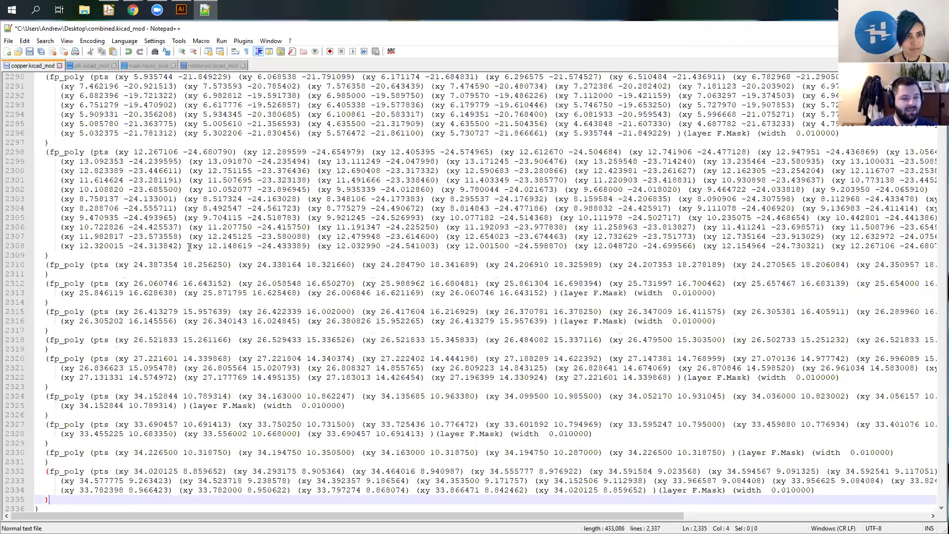
scroll(534, 122, down, 5)
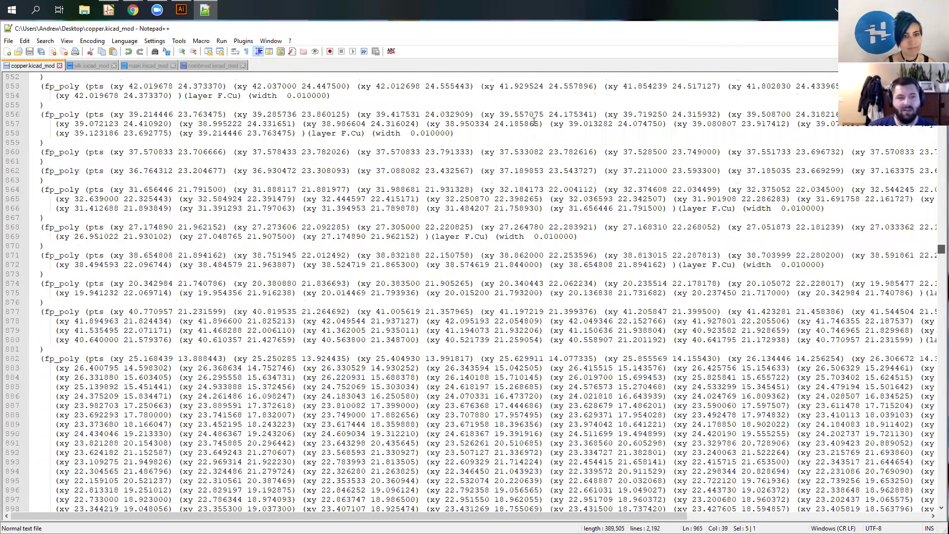
scroll(49, 160, up, 20)
click(52, 148)
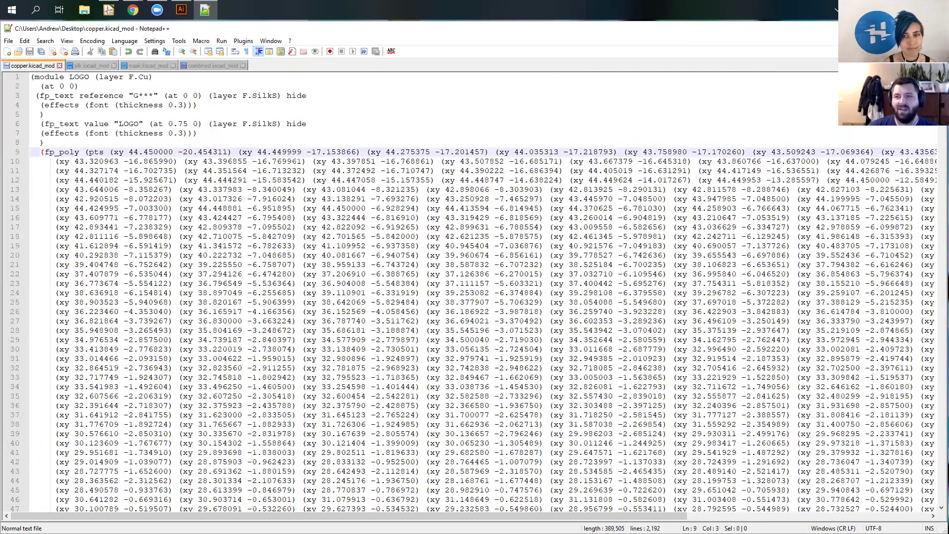
scroll(931, 500, down, 13)
scroll(58, 485, down, 20)
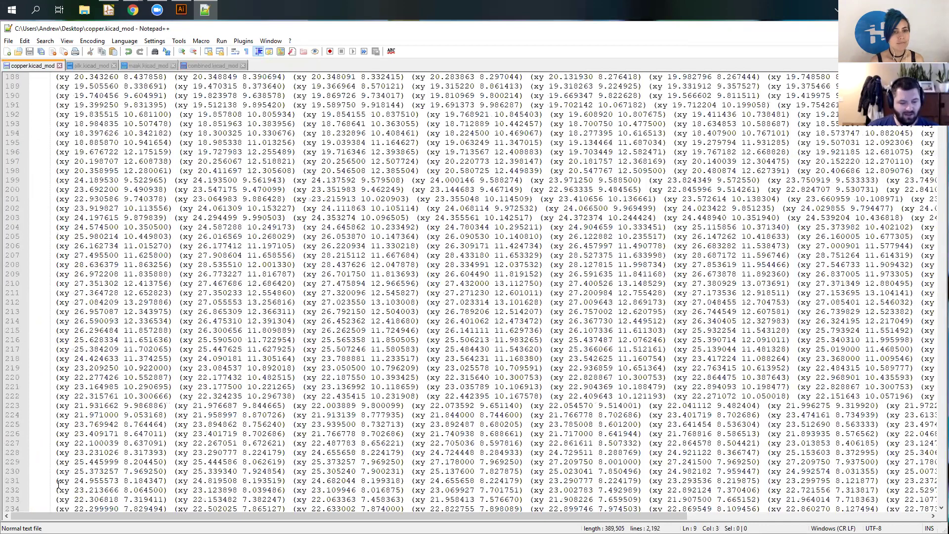
scroll(52, 477, down, 20)
shift+click(51, 480)
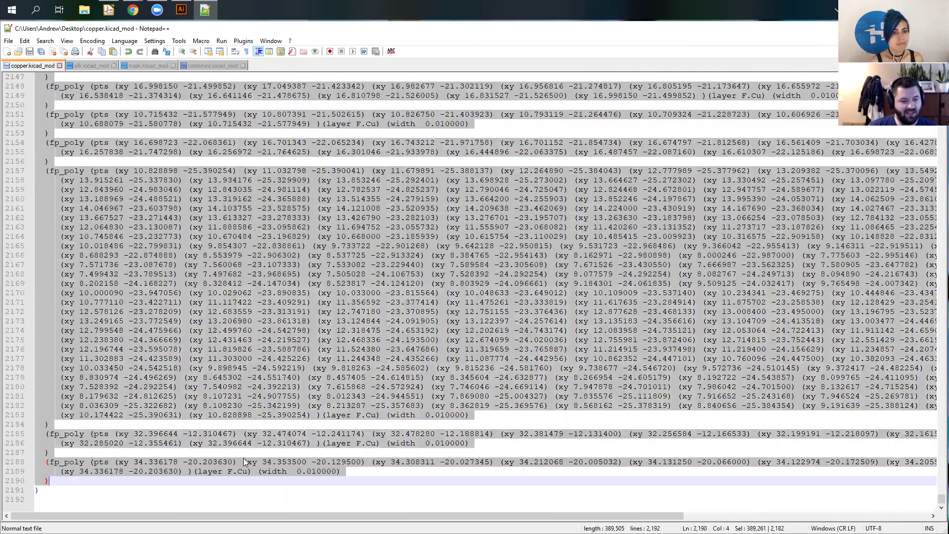
Paste the copper polygons into combined.kicad_mod on a new line after the mask polygons and save the file
click(213, 66)
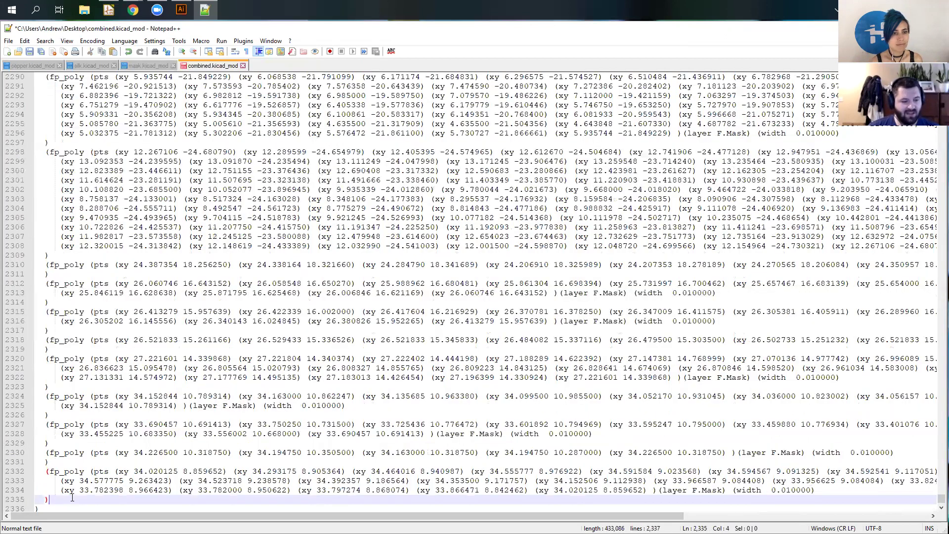
key(Return)
key(ctrl+v)
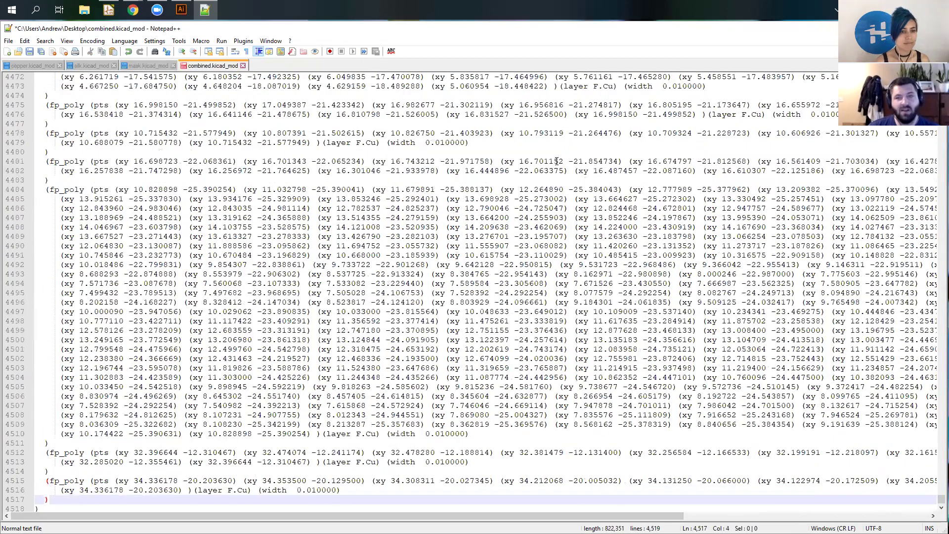
click(30, 52)
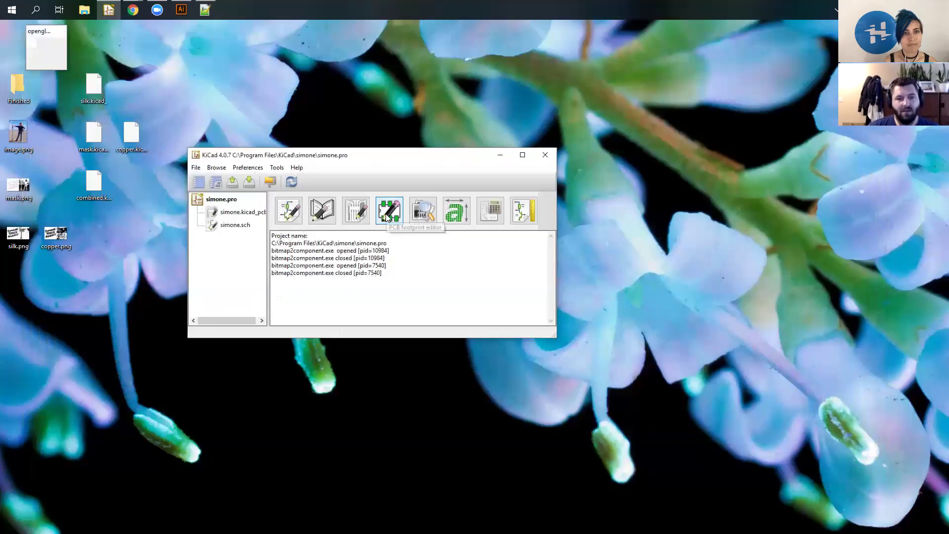
Switch to KiCad, import combined.kicad_mod in the PCB footprint editor and inspect the layered artwork in the 3D viewer
click(388, 214)
click(214, 50)
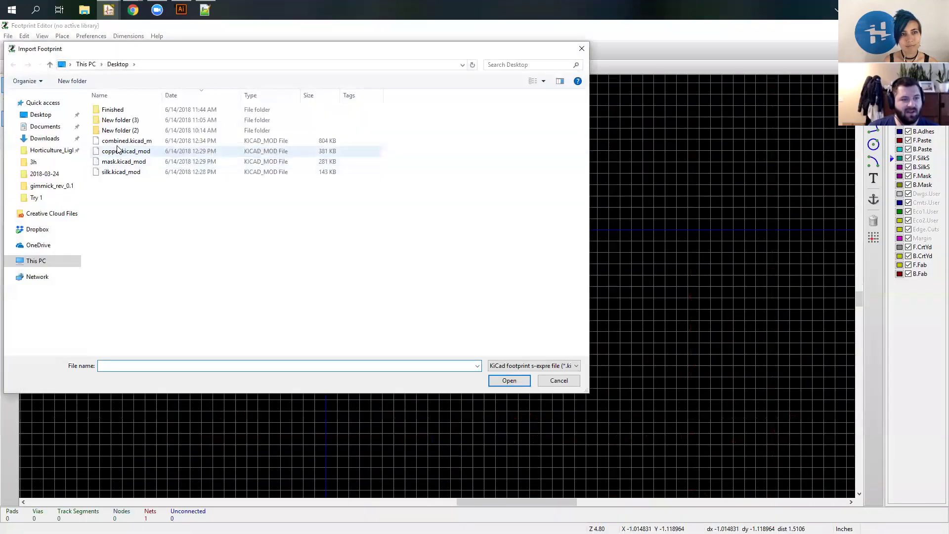
double_click(130, 142)
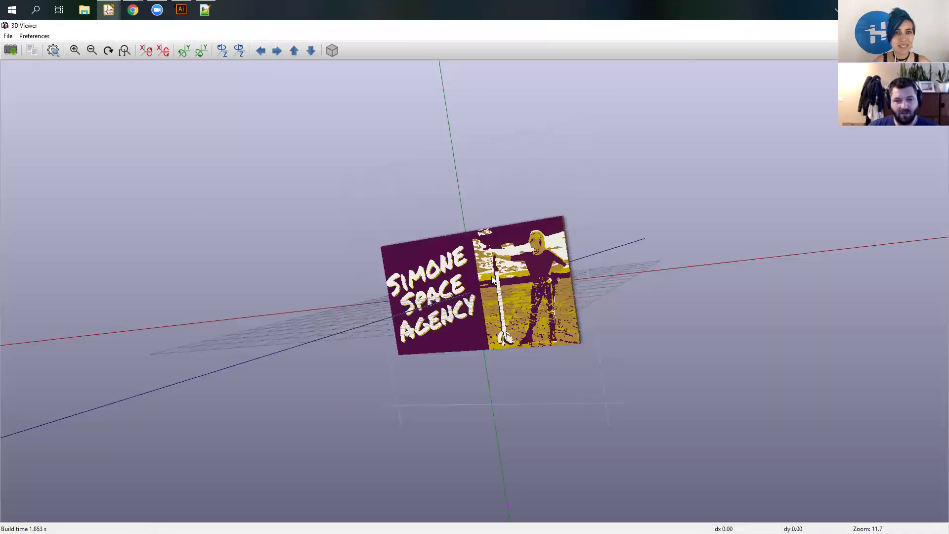
drag(491, 276, 540, 260)
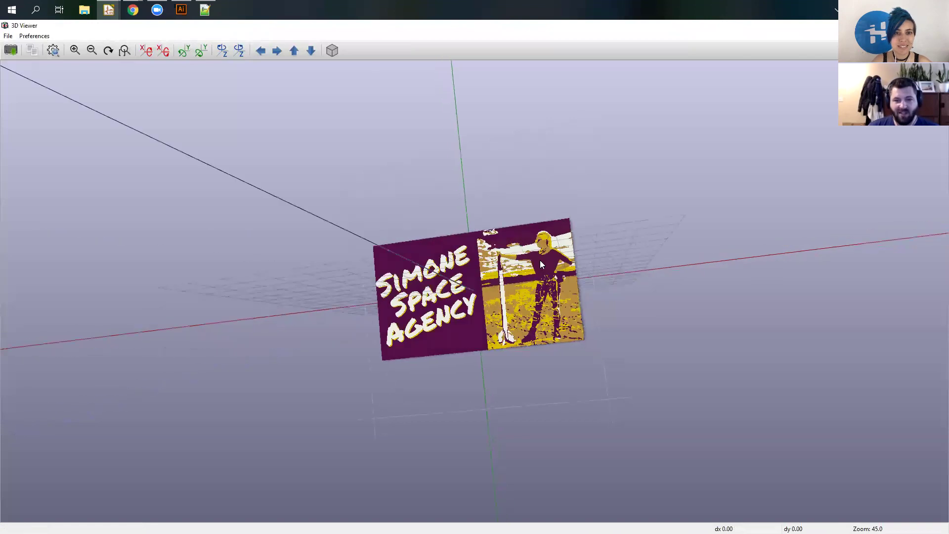
scroll(558, 336, up, 4)
drag(507, 344, 216, 290)
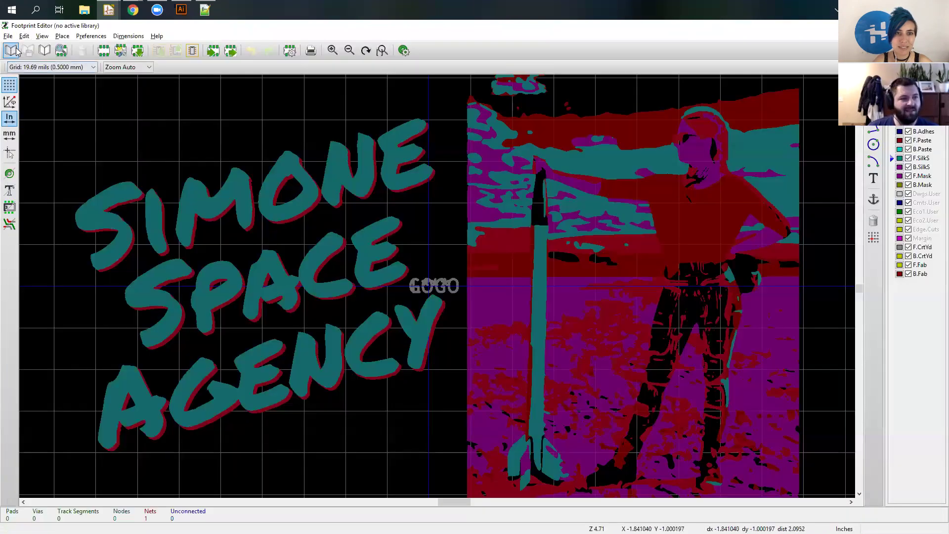
Set junes as the active footprint library
click(11, 50)
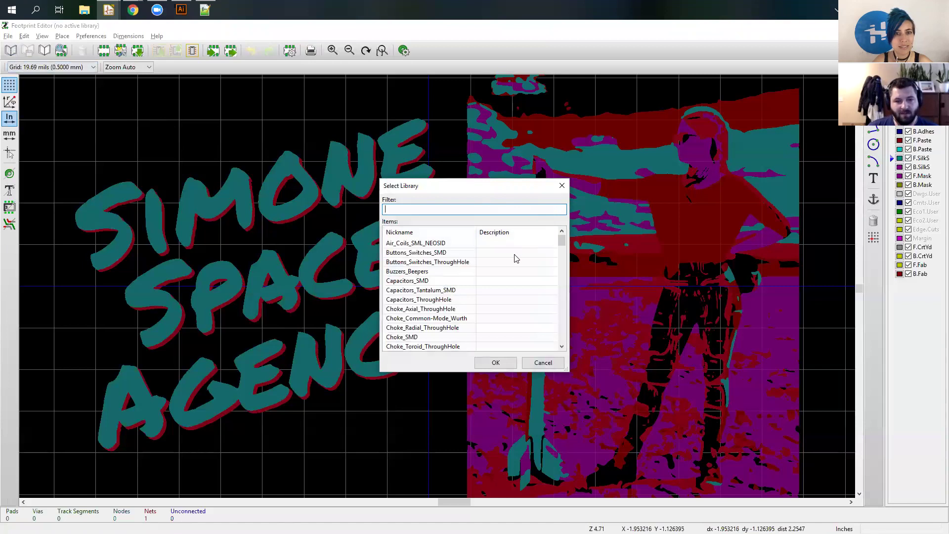
scroll(542, 240, down, 15)
scroll(555, 266, down, 15)
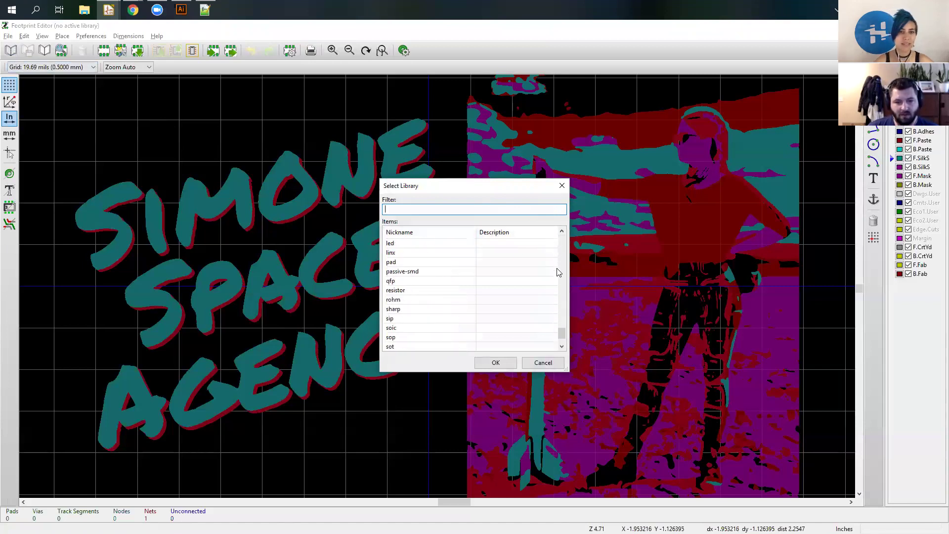
scroll(527, 295, up, 1)
click(408, 291)
click(401, 281)
click(492, 362)
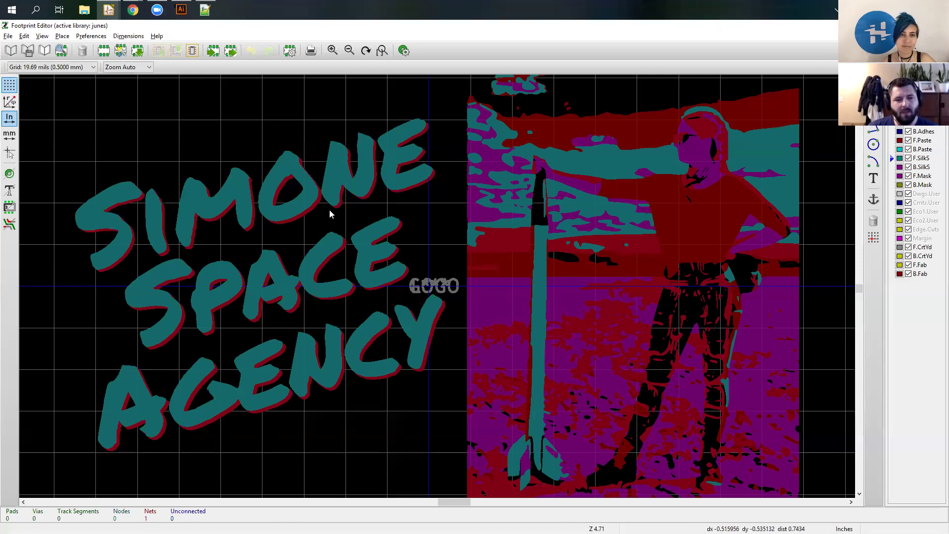
Save the combined artwork footprint in the active library under the name ART_Simone
click(28, 51)
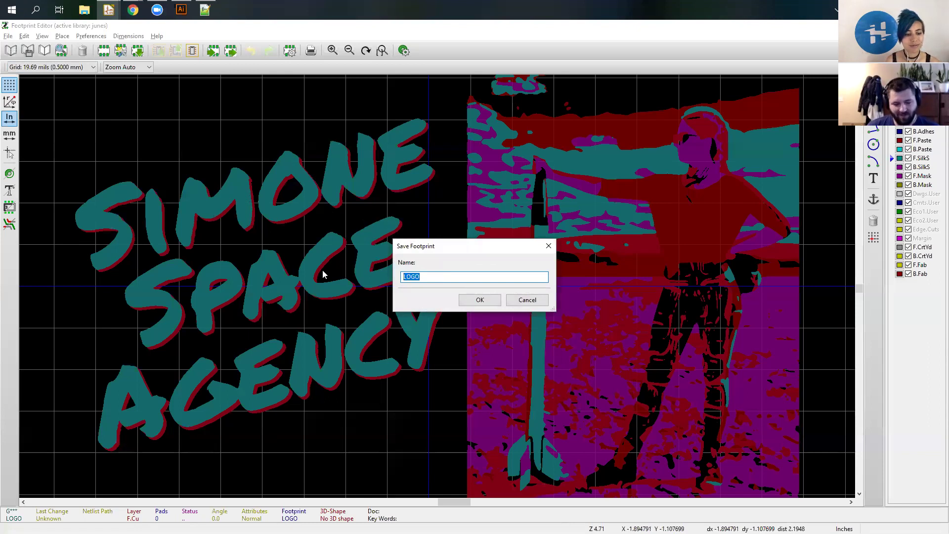
text(ART_)
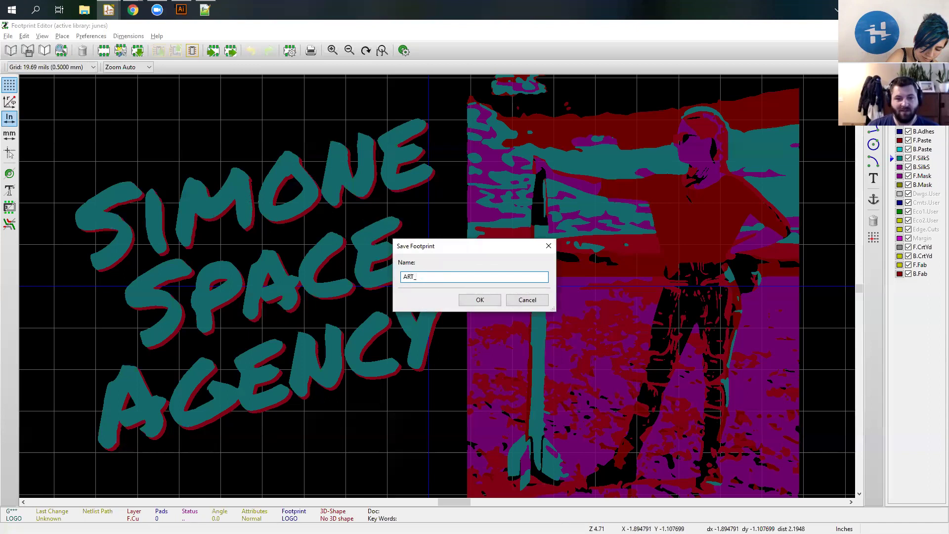
text(Simone)
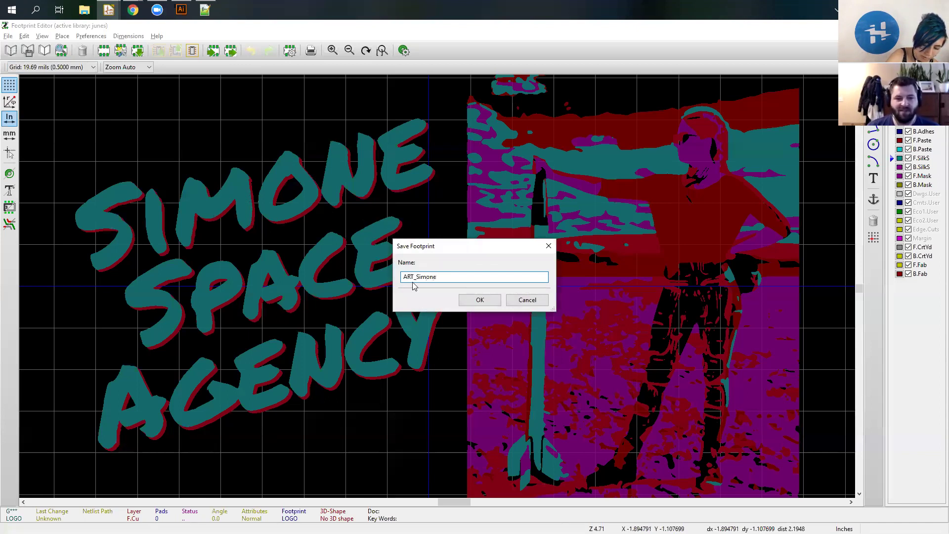
click(474, 301)
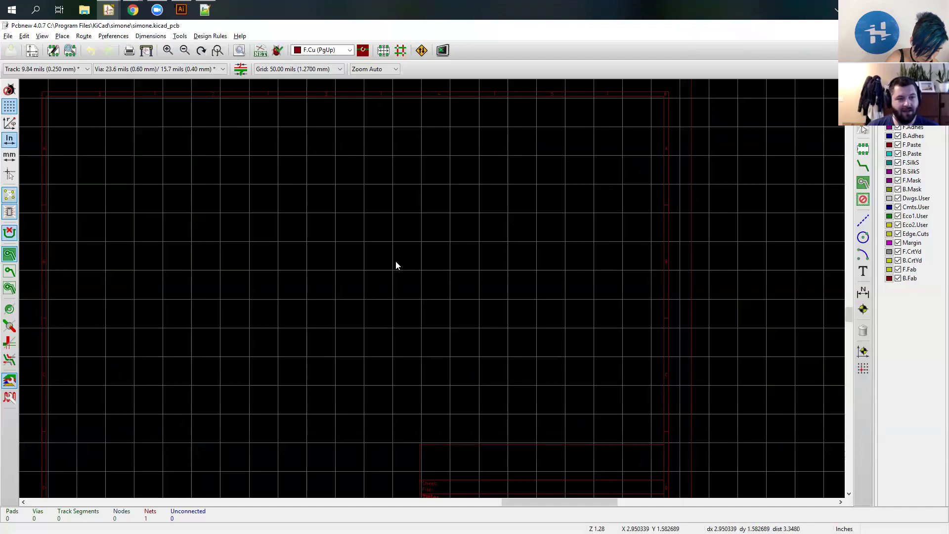
Filter the footprint list for art and place the ART_Simone footprint from the junes library near the sheet's upper-left corner
scroll(440, 296, down, 3)
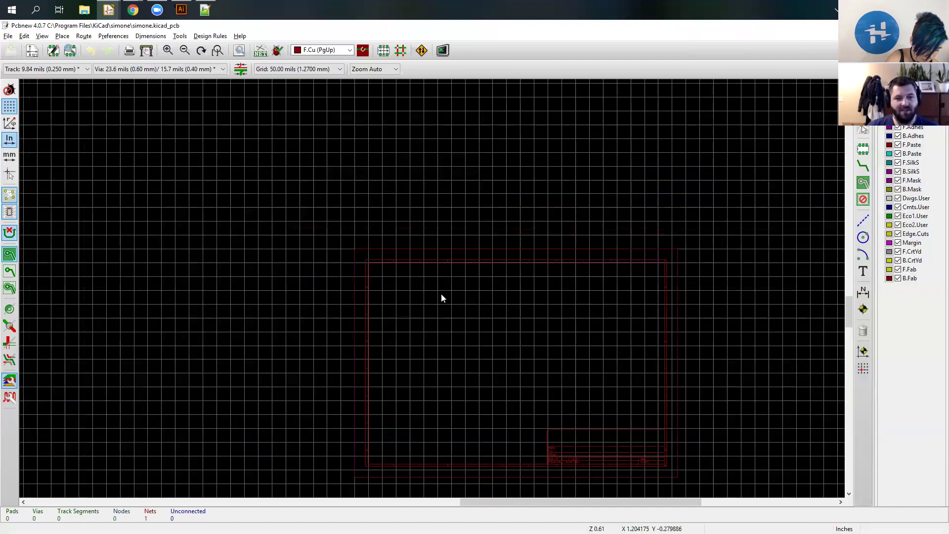
scroll(451, 300, up, 4)
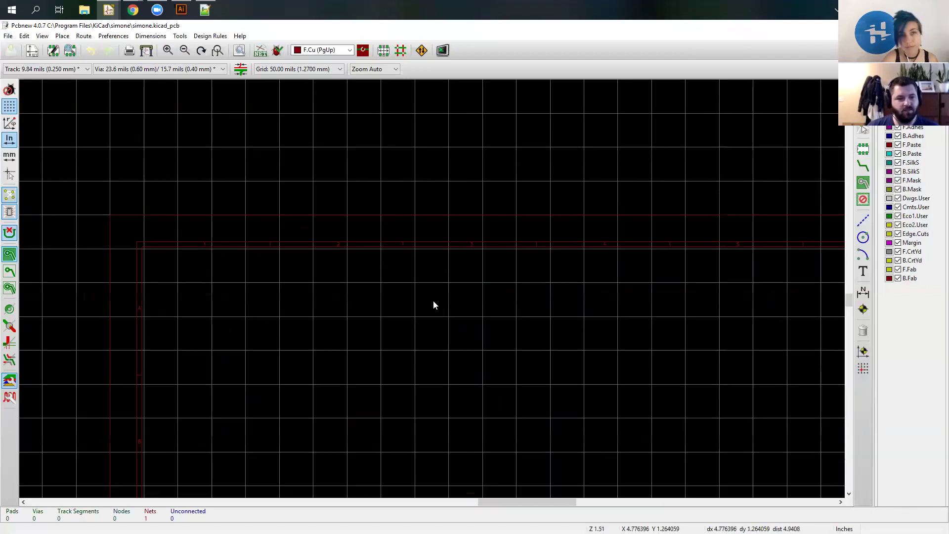
click(863, 151)
click(564, 205)
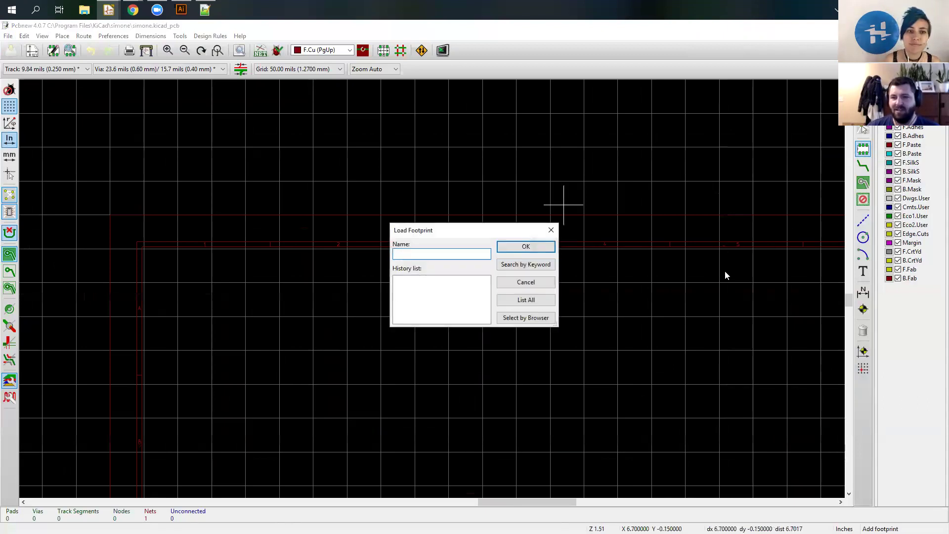
click(519, 301)
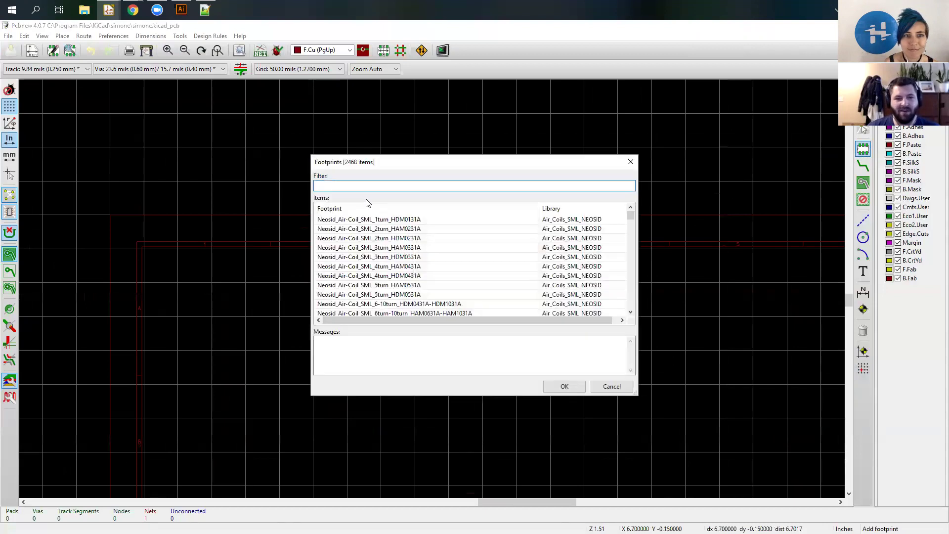
text(art)
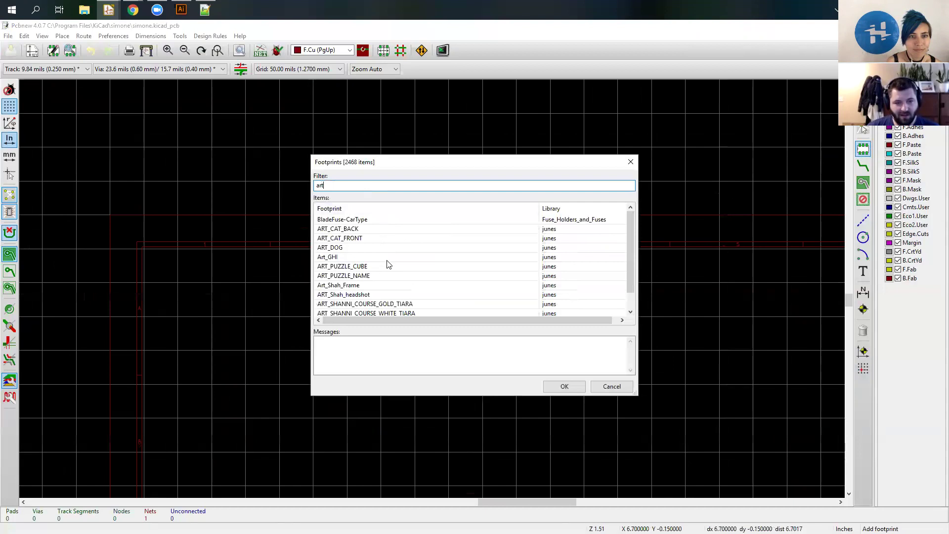
scroll(388, 264, down, 1)
double_click(383, 303)
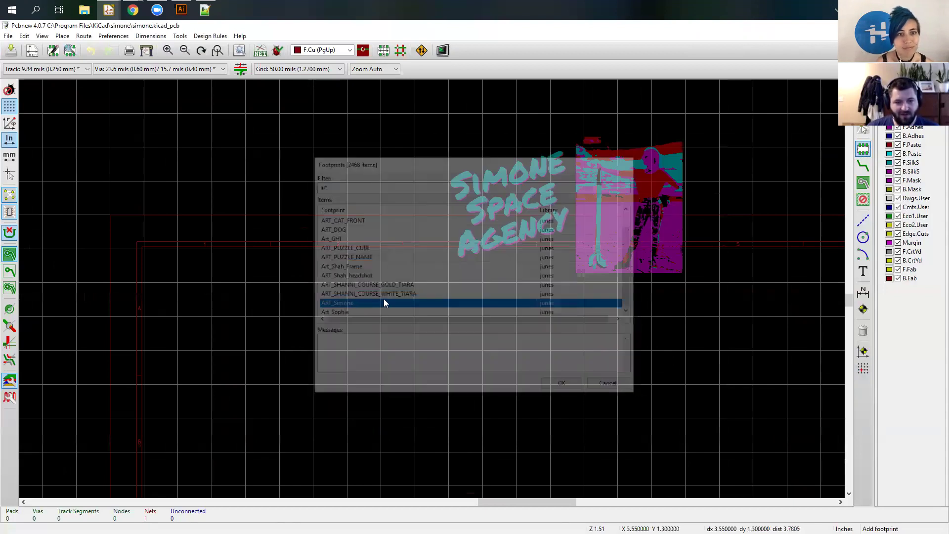
click(266, 321)
Inspect the placed ART_Simone artwork in the 3D viewer, checking the lettering and the figure image
scroll(436, 293, down, 1)
scroll(436, 293, up, 2)
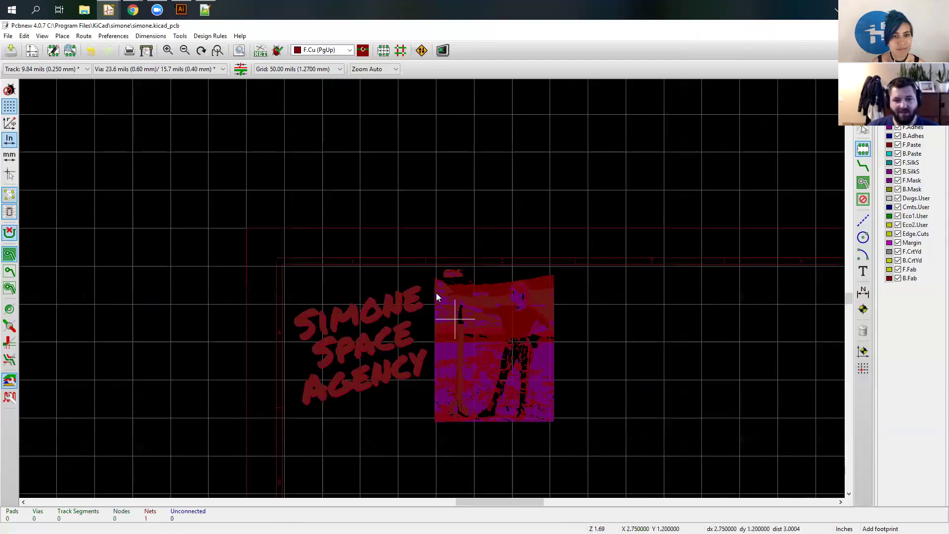
scroll(436, 293, up, 1)
scroll(393, 271, up, 1)
scroll(450, 333, down, 1)
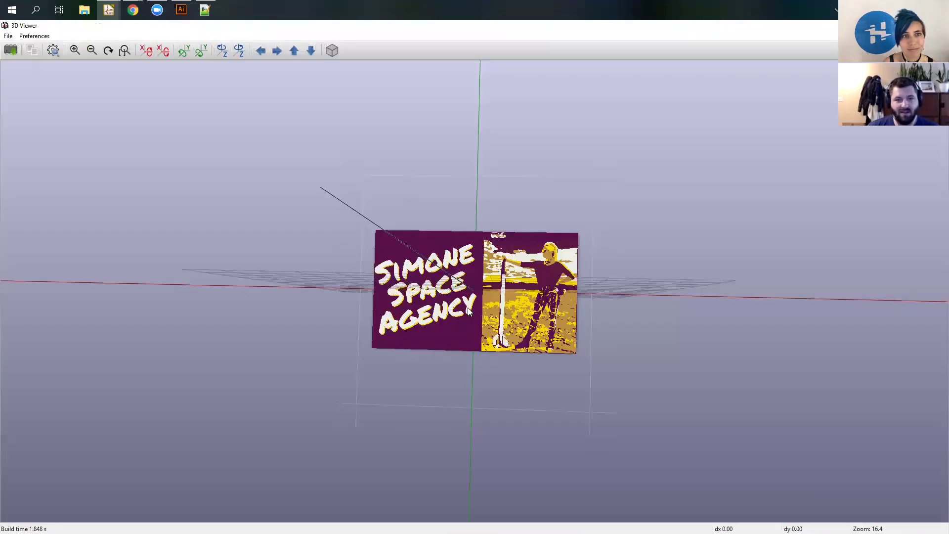
scroll(484, 302, up, 2)
scroll(483, 303, down, 2)
drag(483, 302, 188, 99)
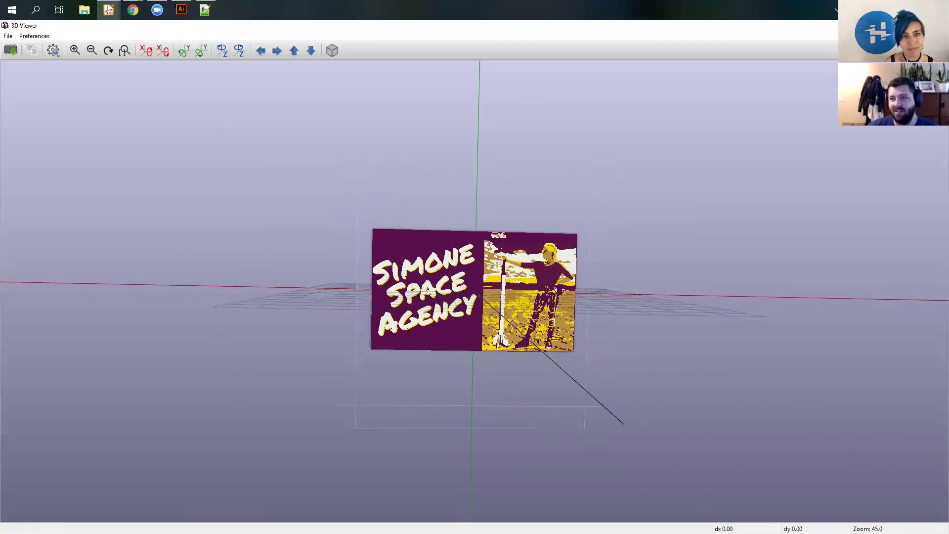
key(alt+F4)
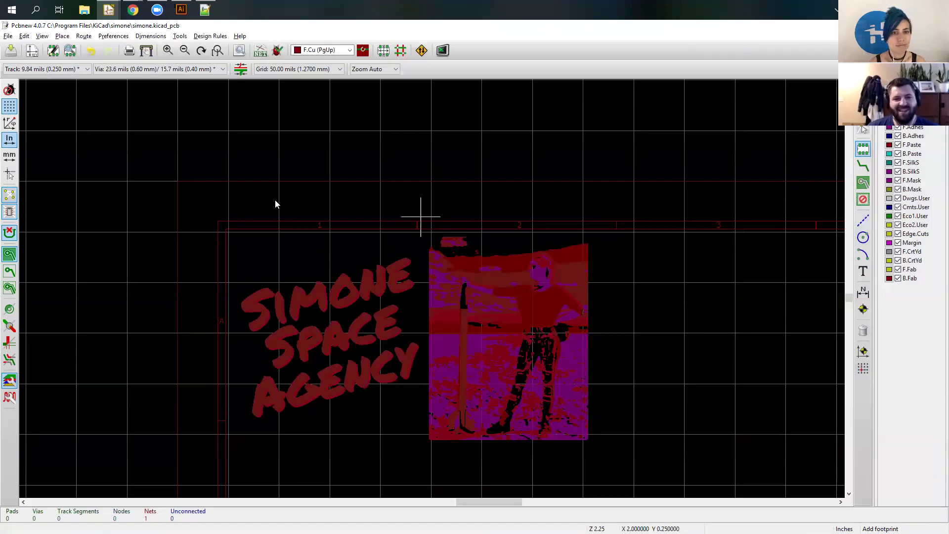
Set the active layer to Edge.Cuts and the grid spacing to 100 mils
click(863, 222)
click(350, 50)
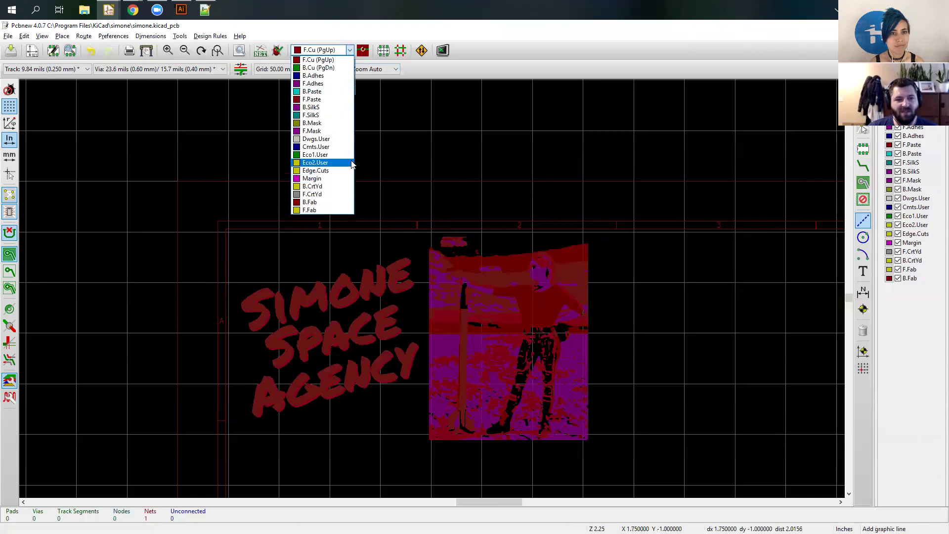
click(345, 171)
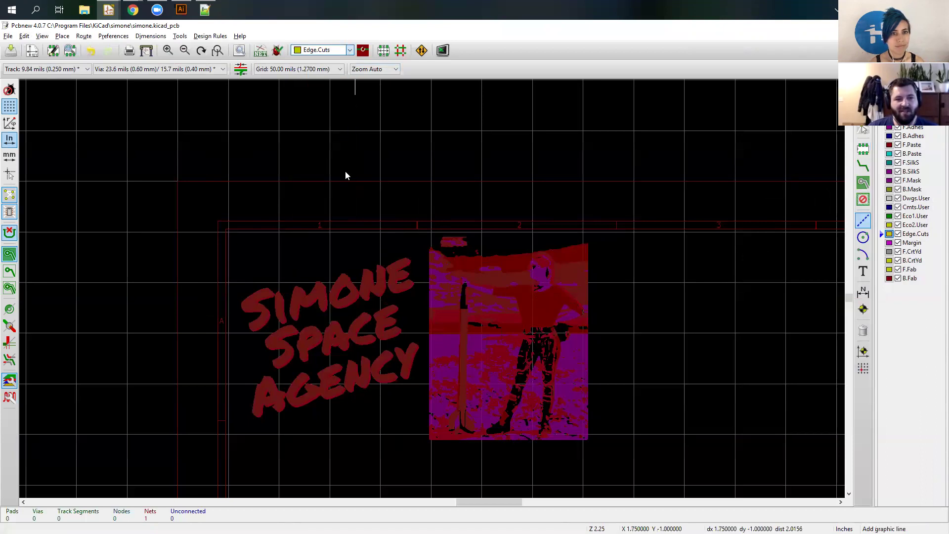
click(318, 70)
click(294, 79)
Draw a closed rectangular board outline 3.5 in wide and 2 in high on Edge.Cuts, starting at the sheet's origin corner
click(862, 220)
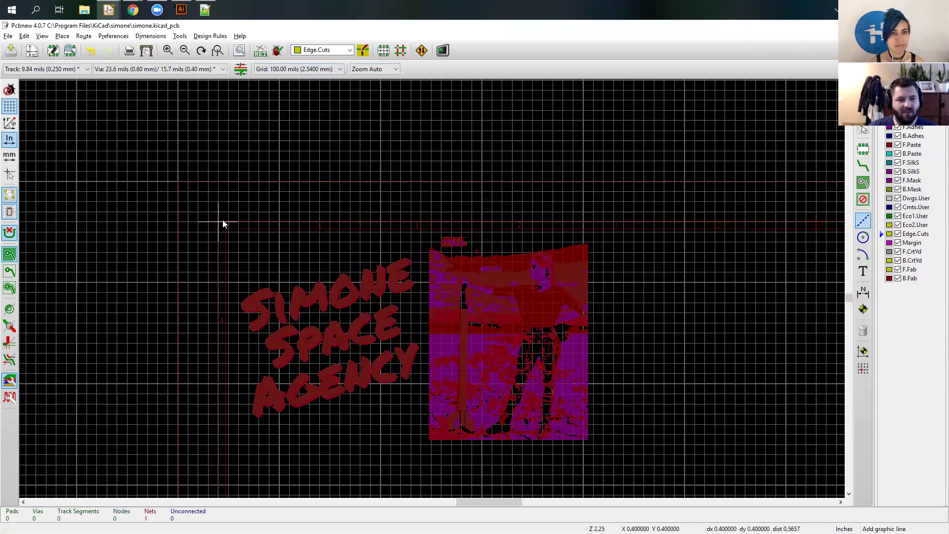
click(179, 182)
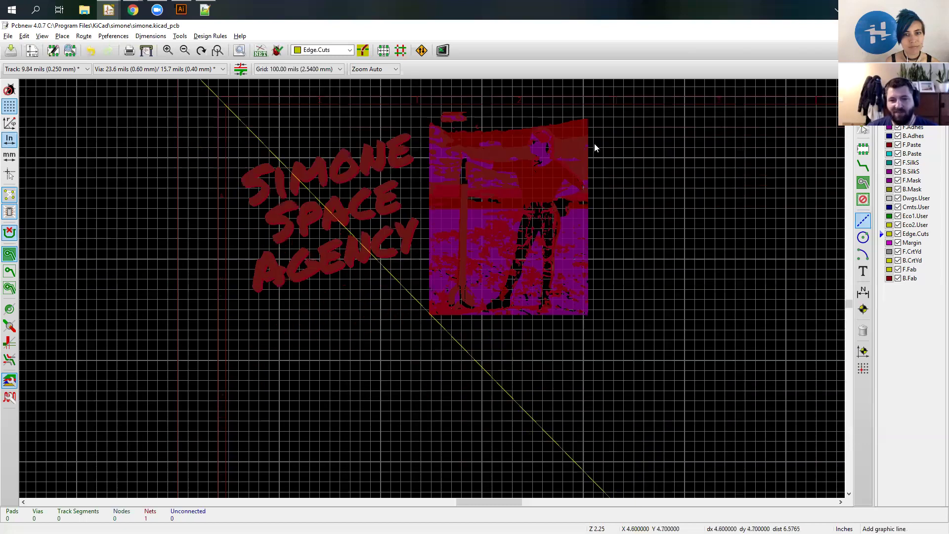
scroll(437, 297, up, 3)
scroll(442, 305, down, 4)
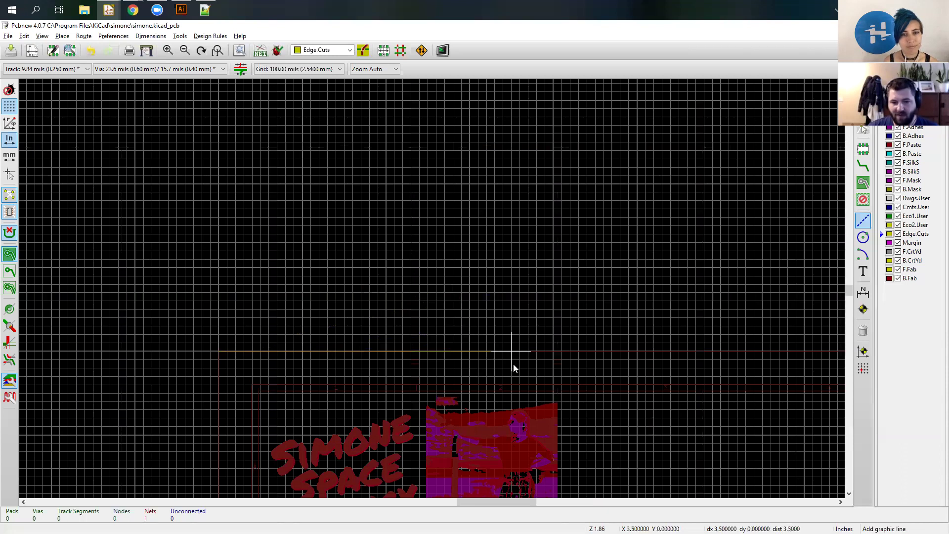
click(511, 456)
click(220, 450)
click(219, 284)
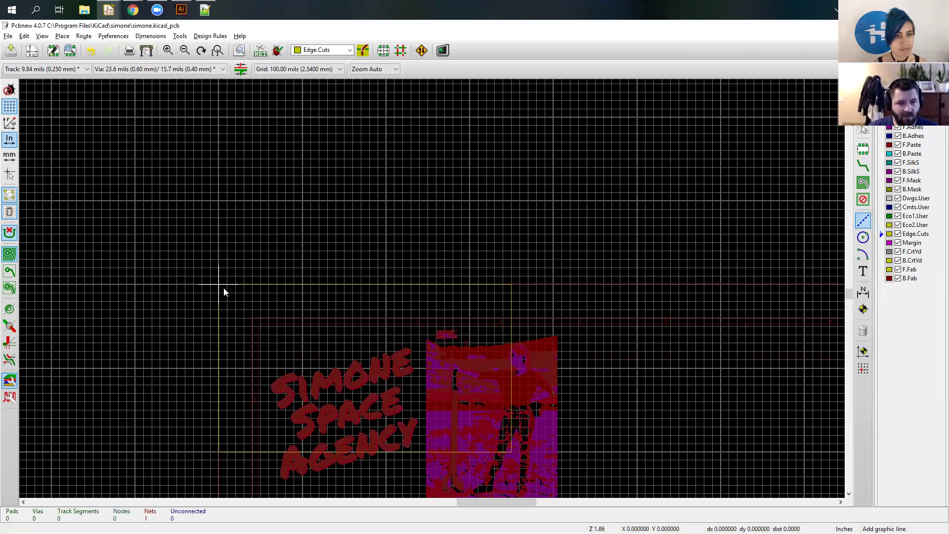
key(Escape)
key(Escape)
Move the artwork footprint inside the board outline and set its position to X 1.75 in and Y 1 in
click(397, 407)
key(m)
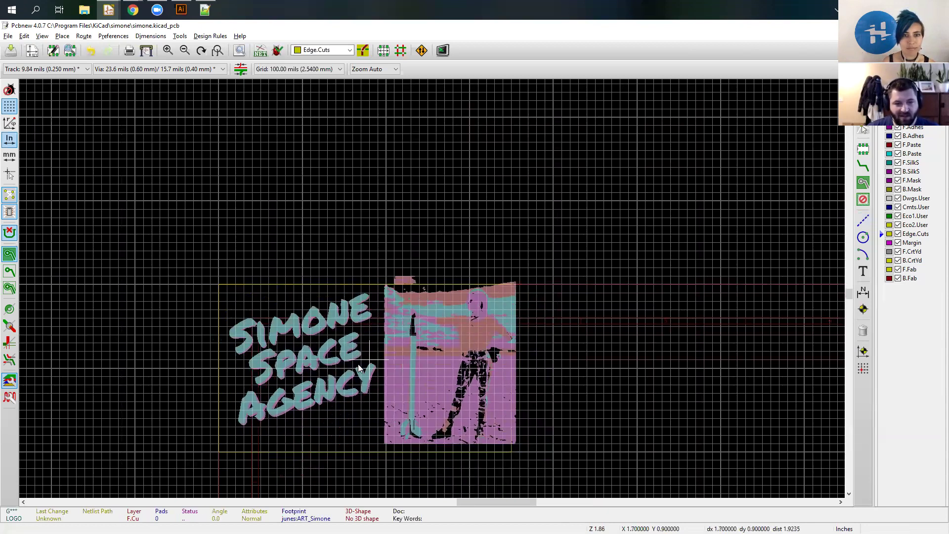
double_click(361, 369)
click(408, 352)
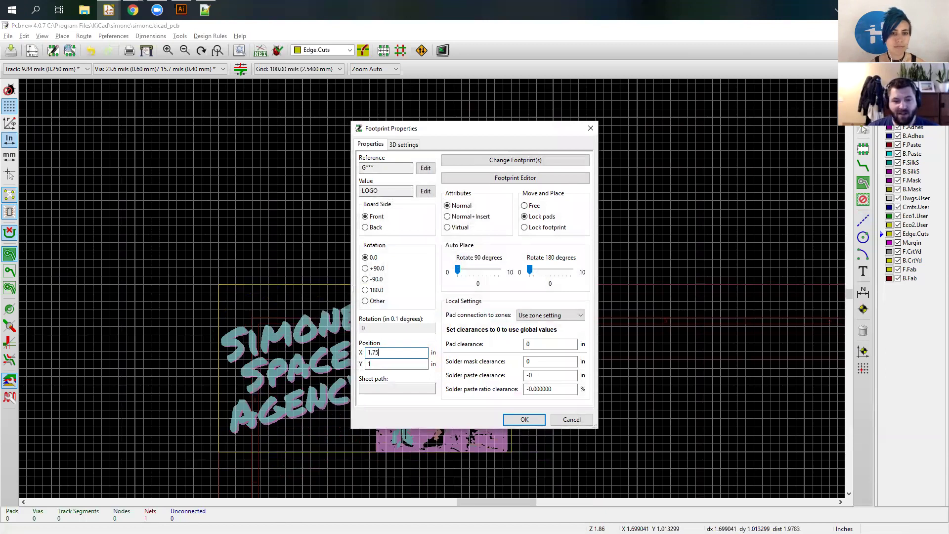
click(524, 420)
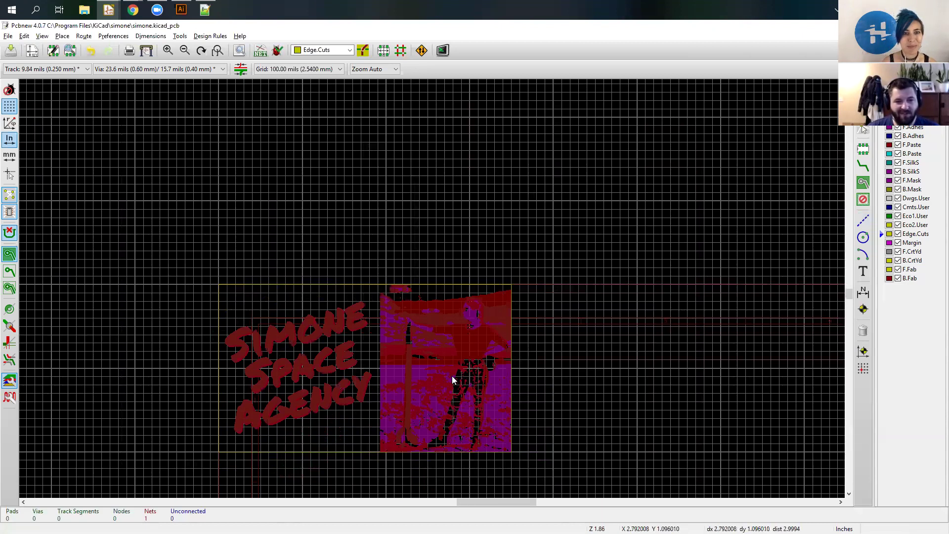
Inspect the outlined board in the 3D viewer, checking how the artwork fits the board edges
click(418, 306)
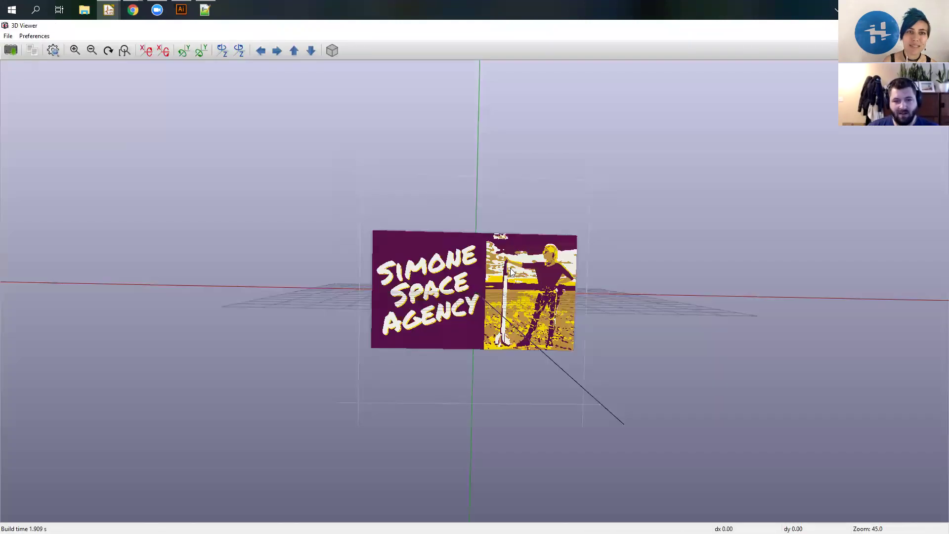
drag(464, 295, 470, 293)
shift+scroll(513, 301, up, 3)
scroll(526, 391, down, 2)
scroll(512, 371, up, 5)
scroll(494, 364, down, 5)
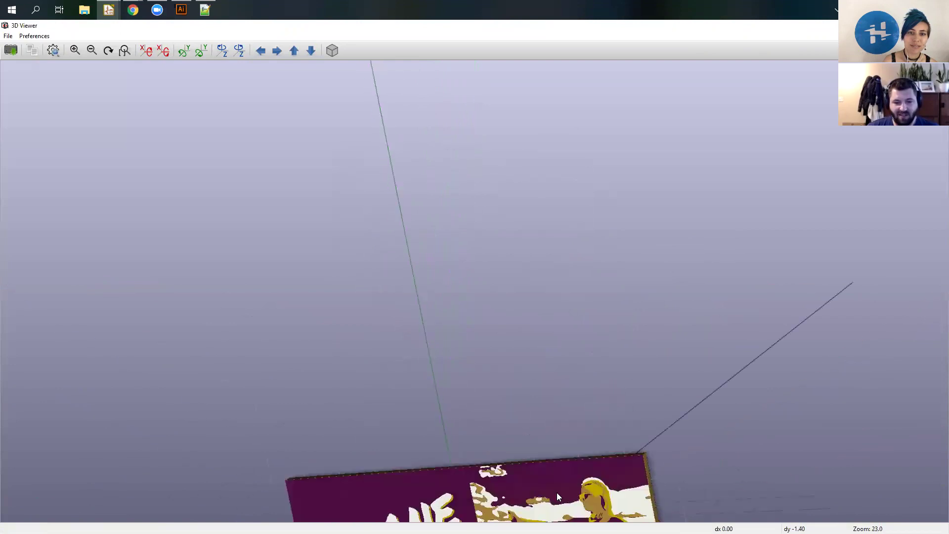
scroll(477, 257, up, 3)
drag(477, 257, 266, 28)
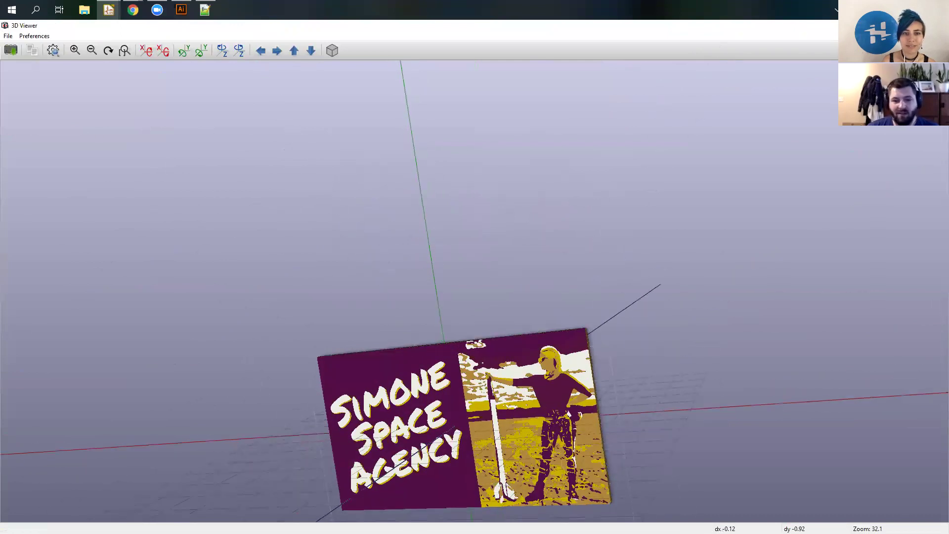
key(alt+F4)
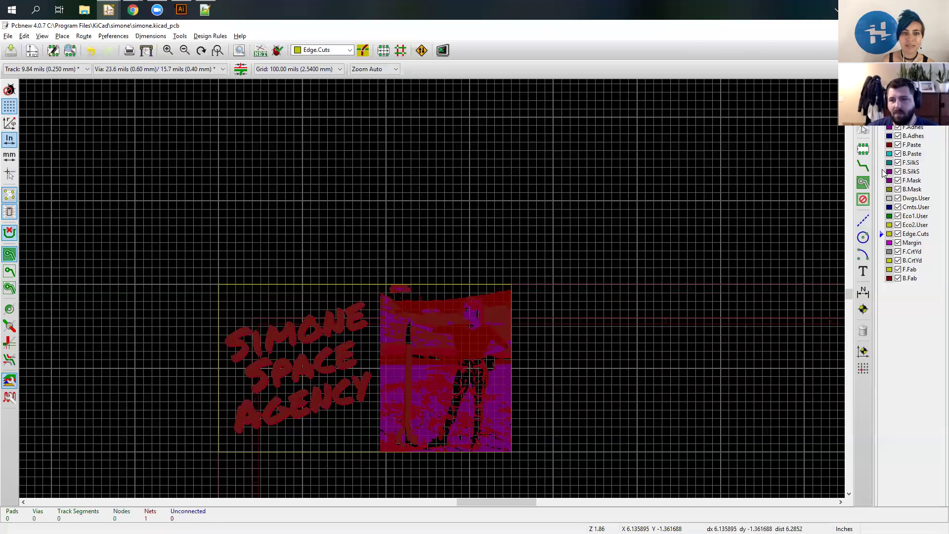
Add a "Designed by:" credit text with the designer's full name above the board outline
click(872, 270)
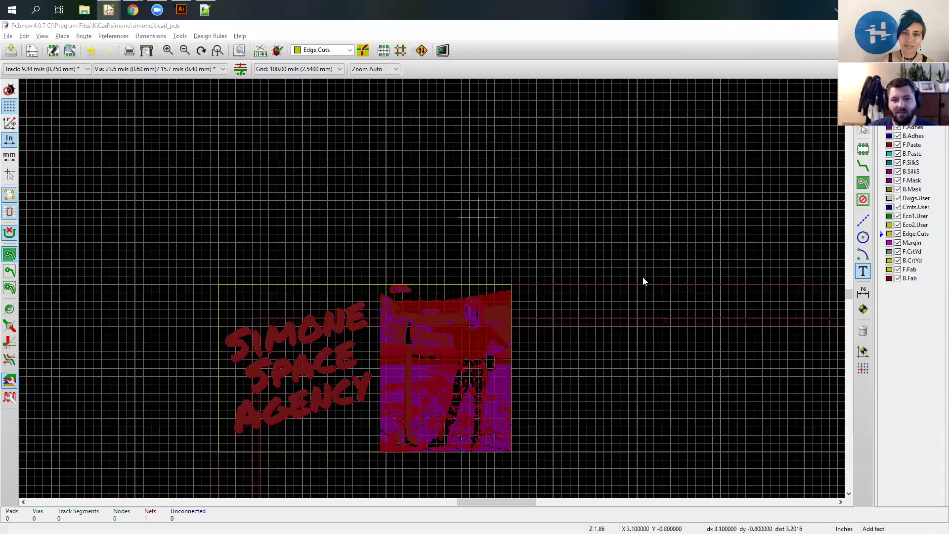
click(478, 217)
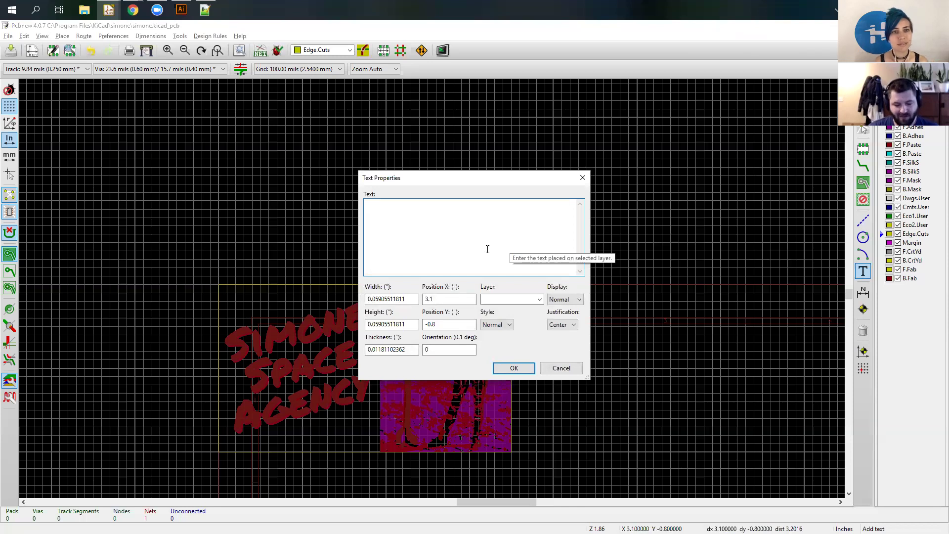
text(Designed by: Andrew Sowa)
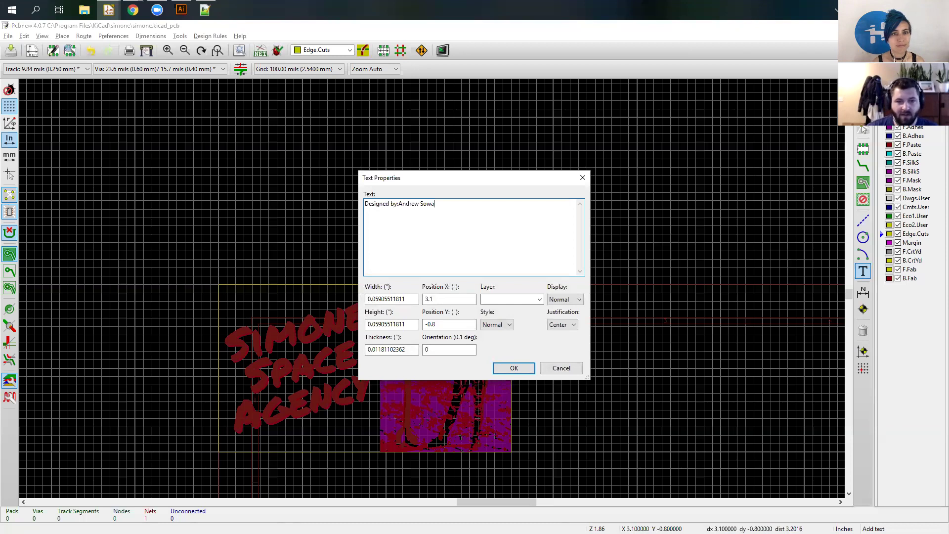
click(514, 368)
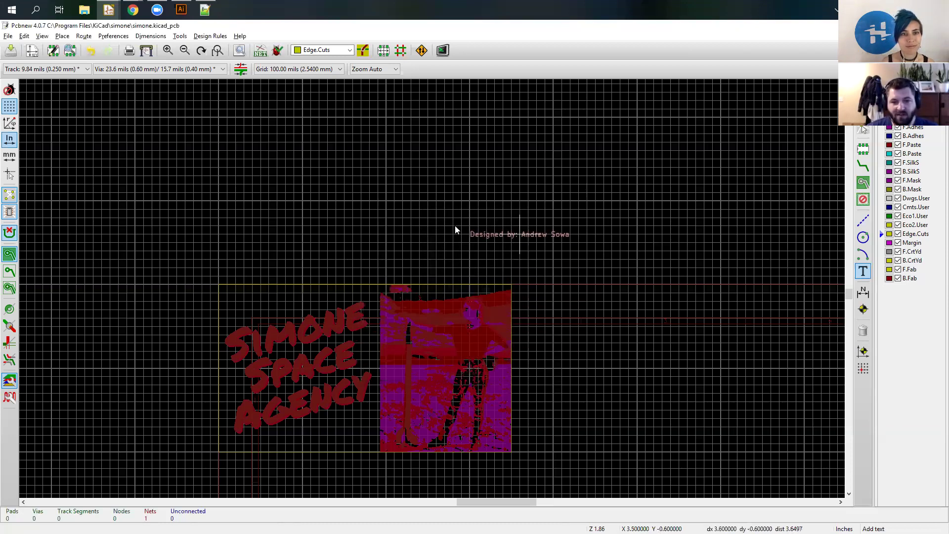
key(Escape)
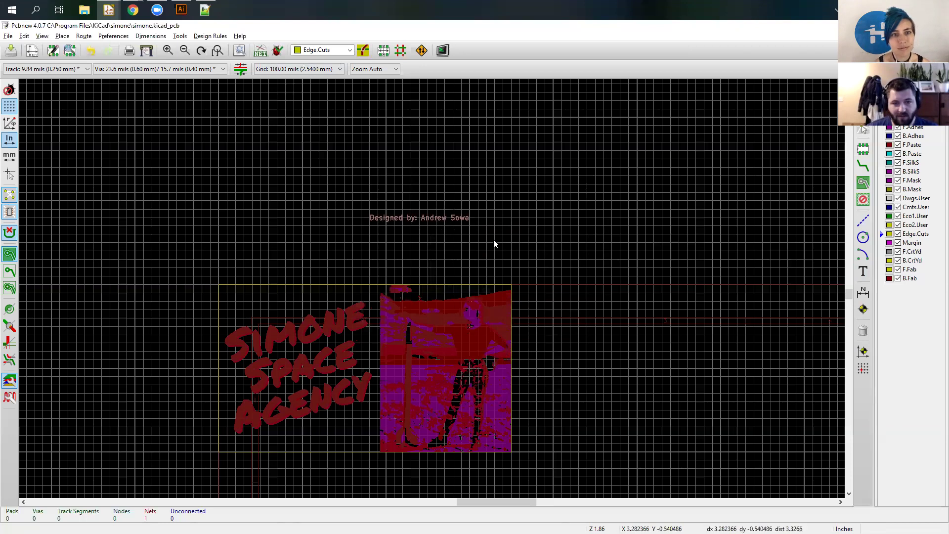
scroll(409, 226, down, 2)
scroll(436, 296, up, 5)
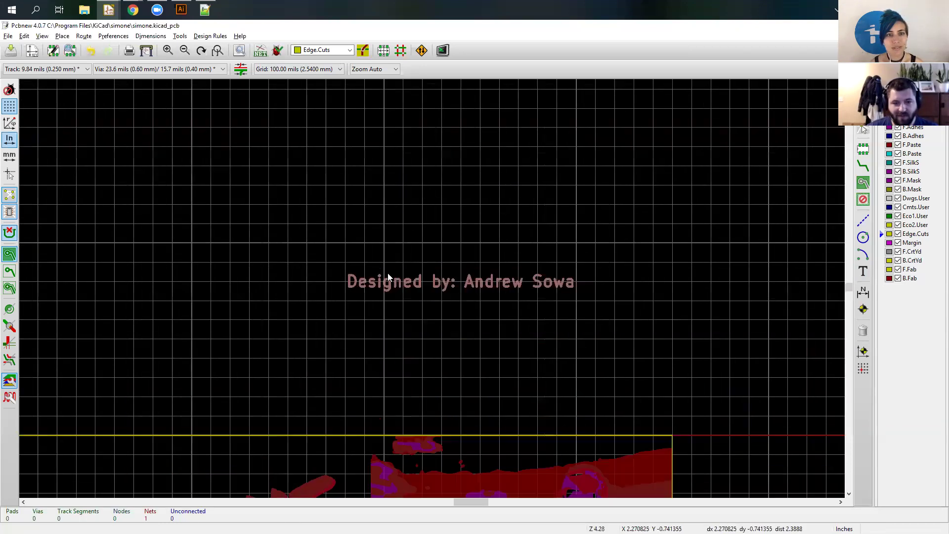
scroll(436, 297, down, 5)
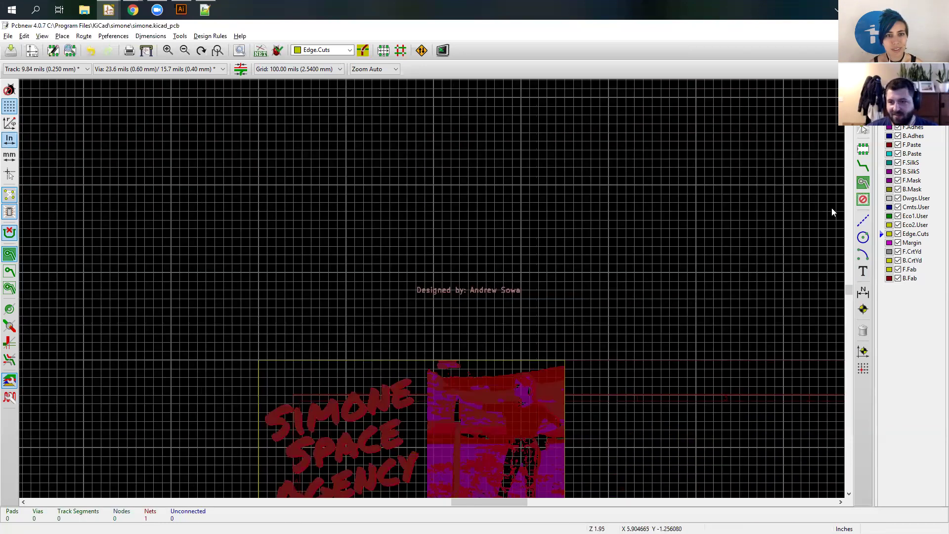
Add the "Designed by:" credit with the designer's name on the F.Cu layer, placing it beneath the SIMONE SPACE AGENCY lettering
click(862, 271)
click(555, 315)
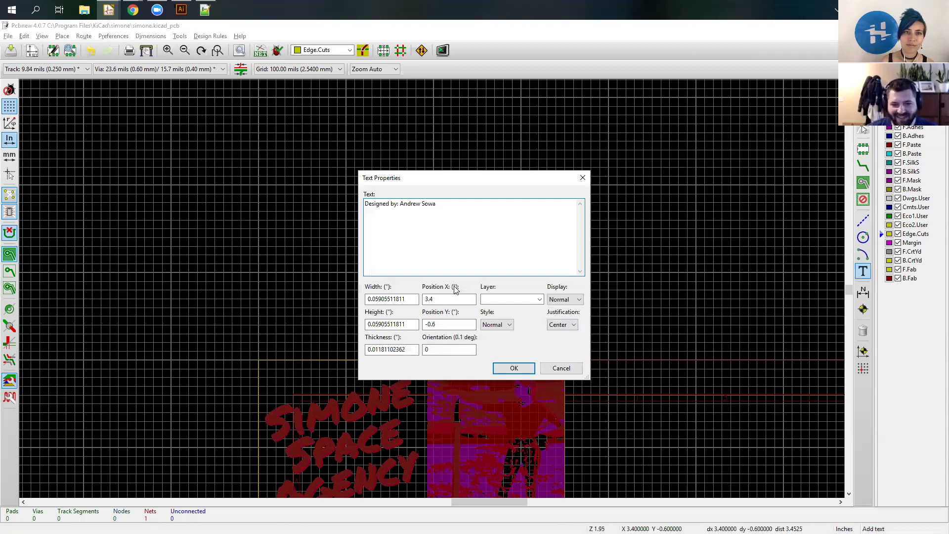
click(539, 299)
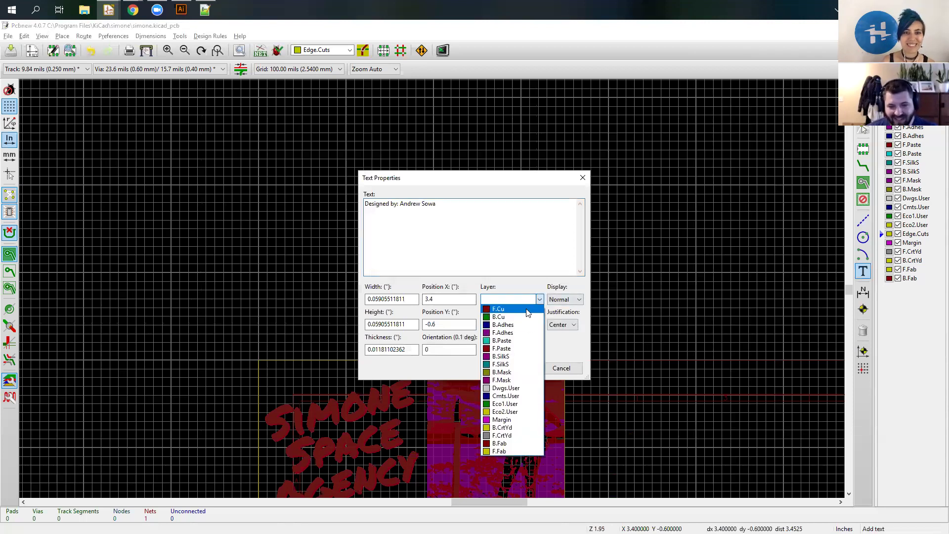
click(527, 312)
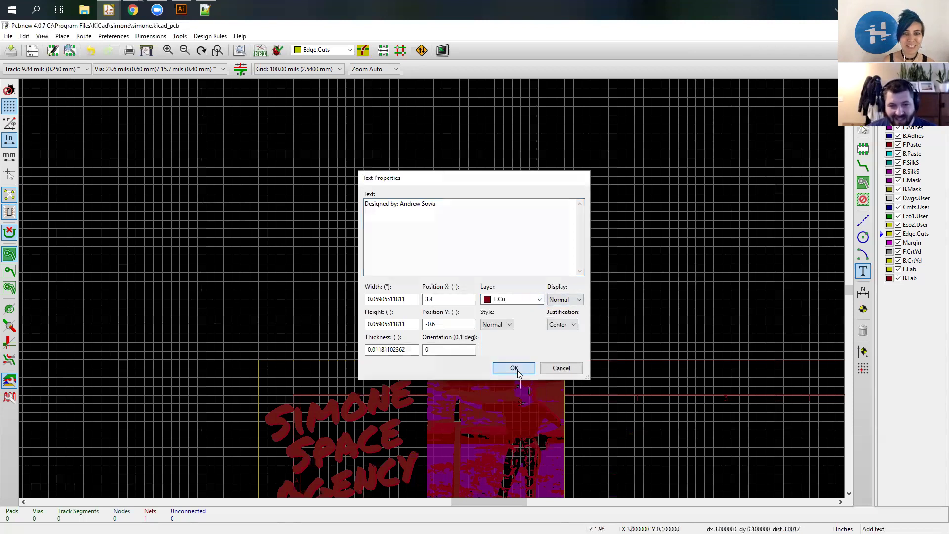
click(516, 368)
scroll(441, 322, down, 3)
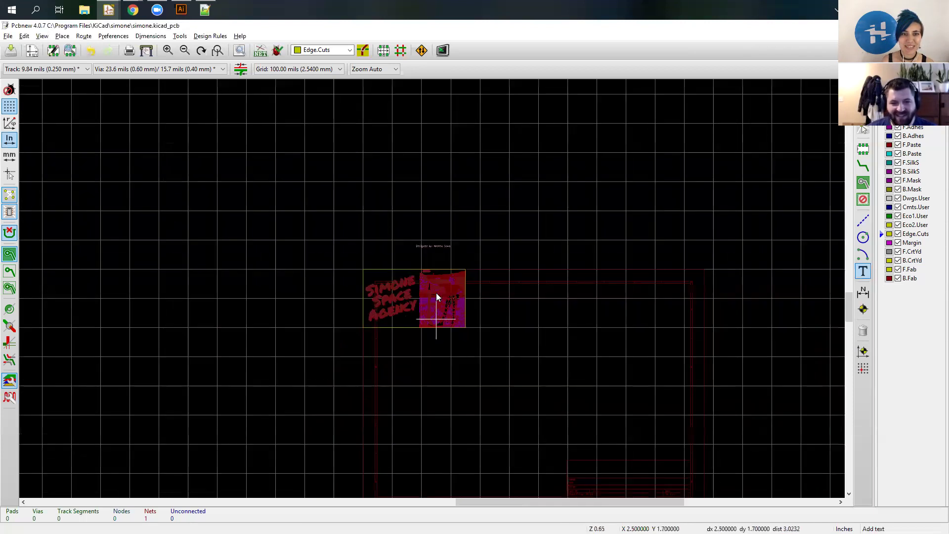
scroll(436, 293, up, 4)
click(261, 310)
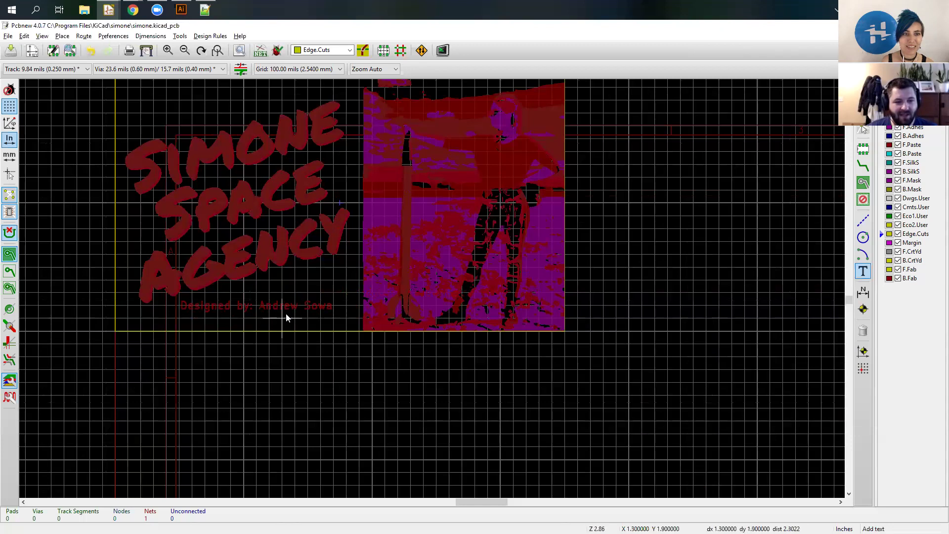
Flip the "Designed by:" credit text beneath the SIMONE SPACE AGENCY lettering to the back copper layer, B.Cu
key(Escape)
click(277, 305)
click(252, 310)
click(253, 311)
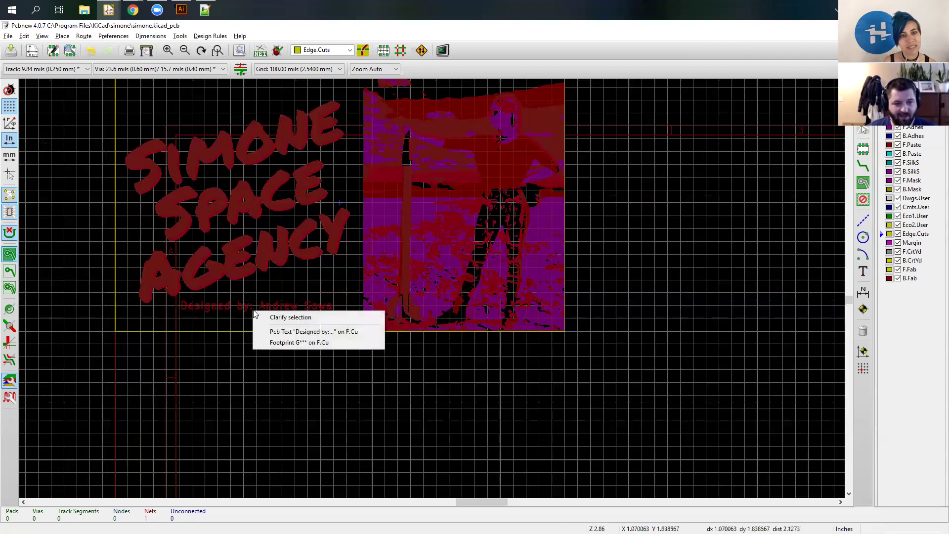
click(275, 332)
key(f)
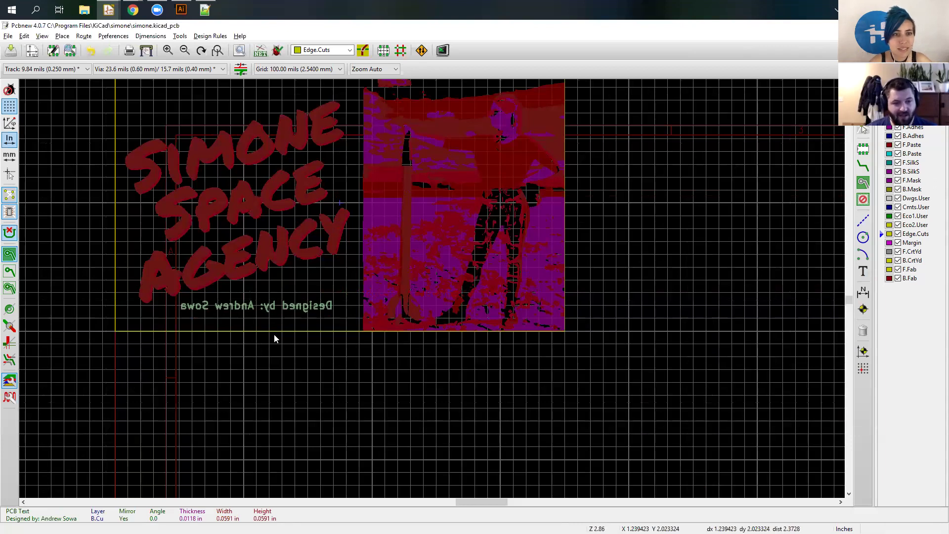
Move the mirrored credit text below the figure artwork, near the board's lower edge, at X 2.8 in and Y 1.9 in
click(287, 308)
click(268, 306)
key(Escape)
key(m)
click(317, 324)
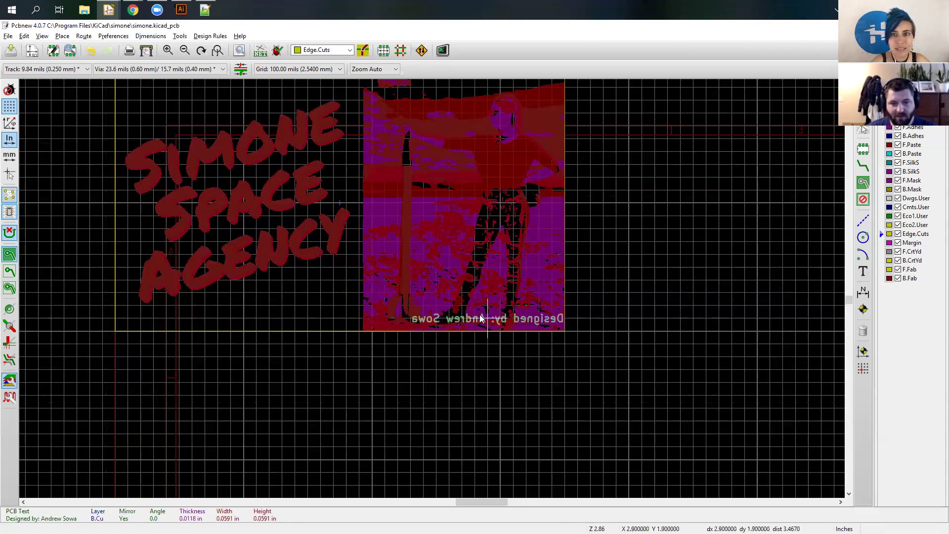
click(472, 318)
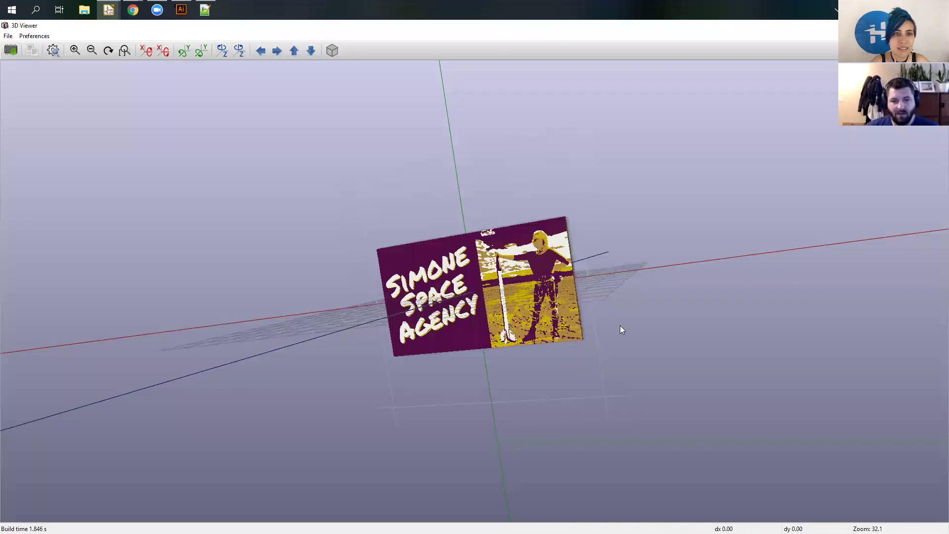
Inspect the back of the board in the 3D viewer, checking how the copper credit text appears
drag(621, 328, 269, 313)
scroll(373, 333, up, 6)
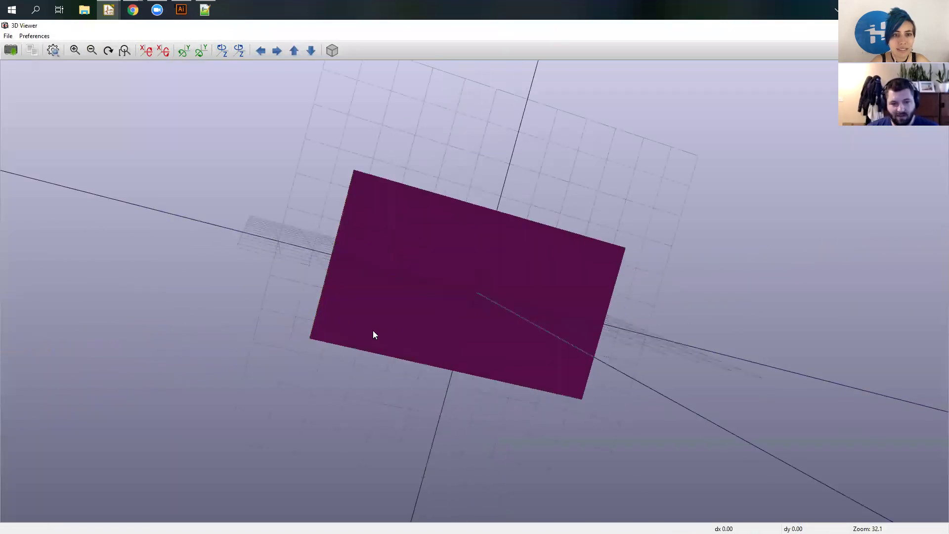
scroll(298, 357, up, 5)
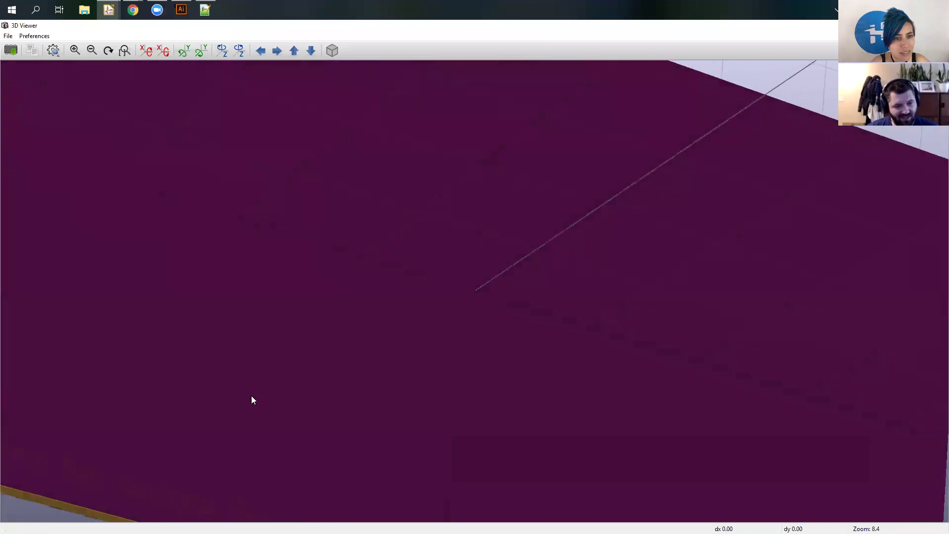
scroll(151, 432, down, 5)
scroll(184, 411, up, 3)
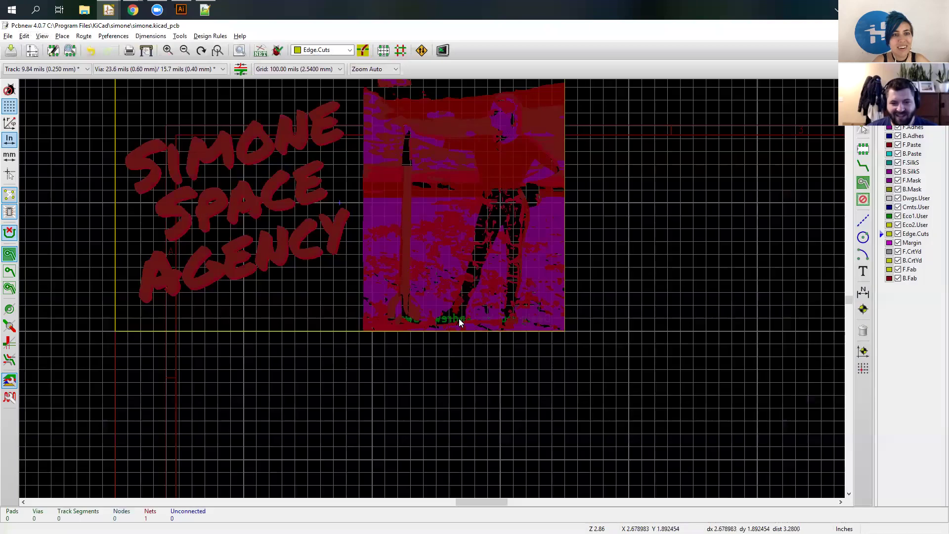
Change the credit text's layer to B.SilkS and check the back of the board in the 3D viewer
click(459, 319)
click(482, 339)
click(540, 300)
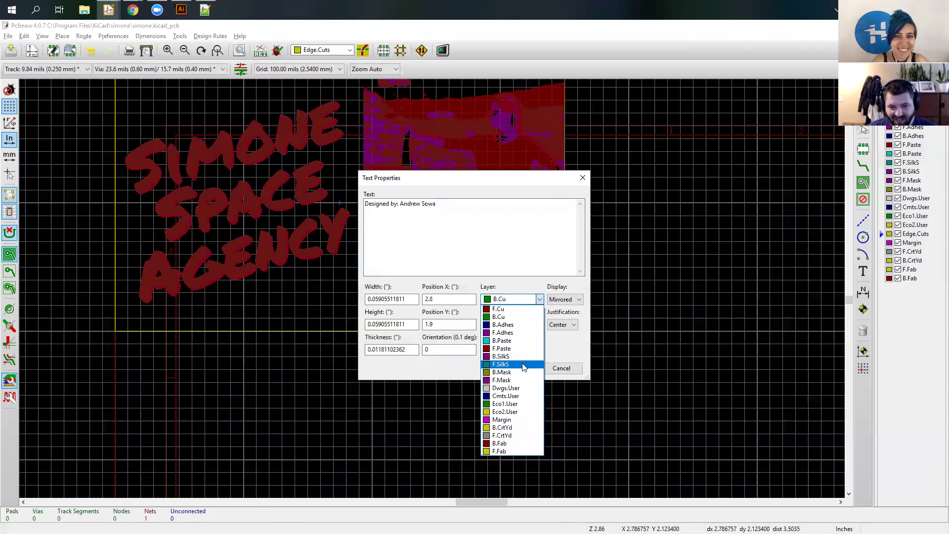
click(514, 357)
click(514, 368)
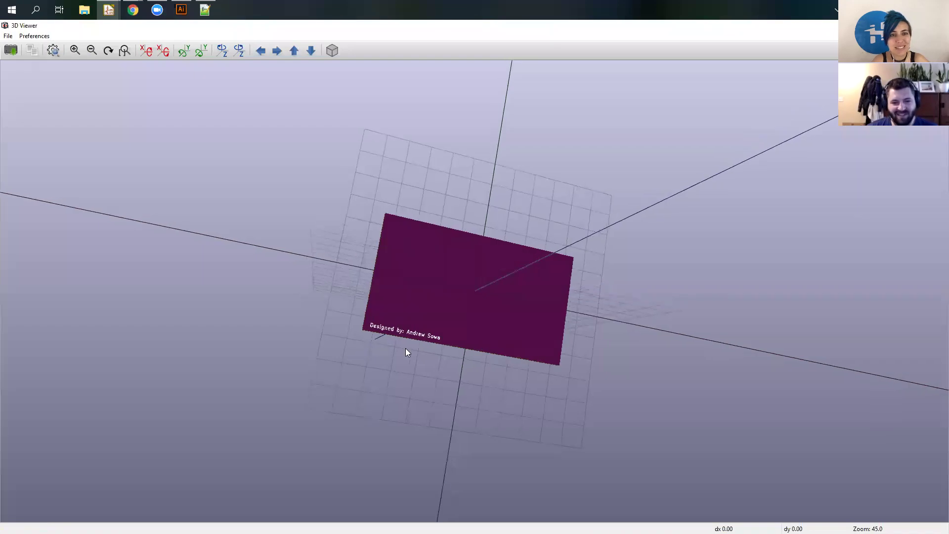
scroll(405, 349, up, 6)
drag(326, 423, 510, 371)
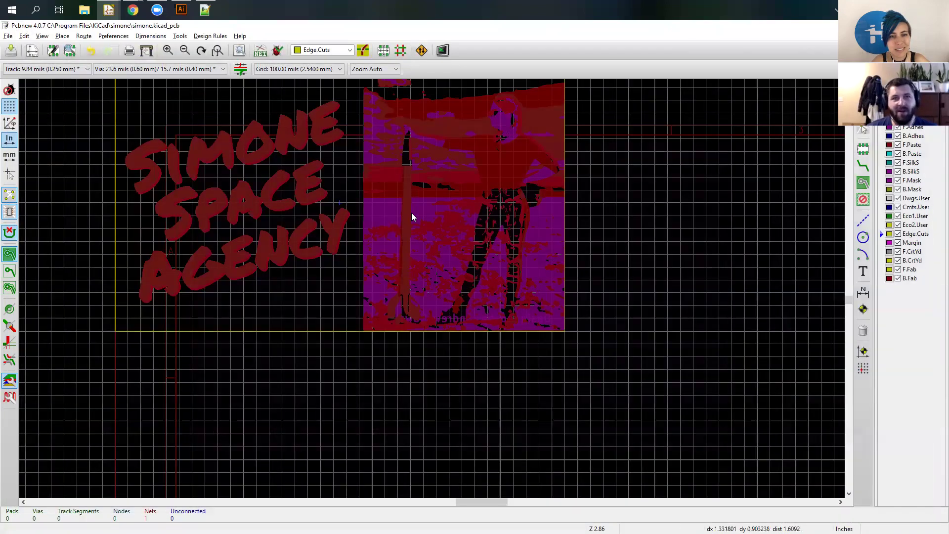
Try flipping the artwork footprint to the back of the board, and return it to the front side
click(346, 209)
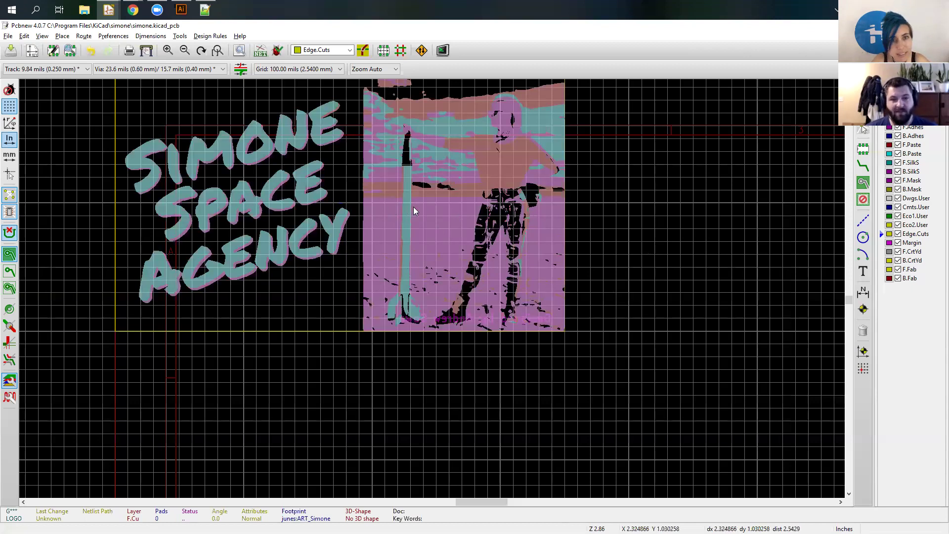
key(f)
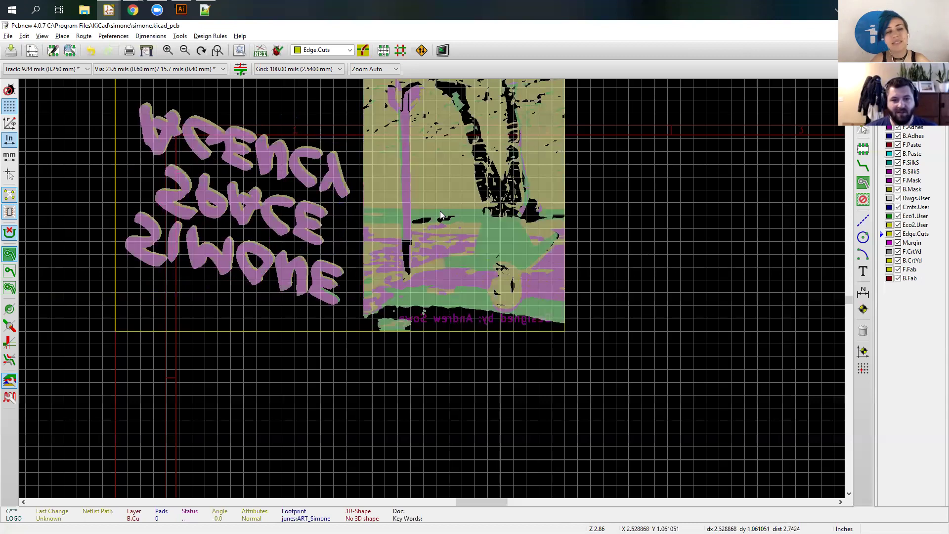
click(640, 226)
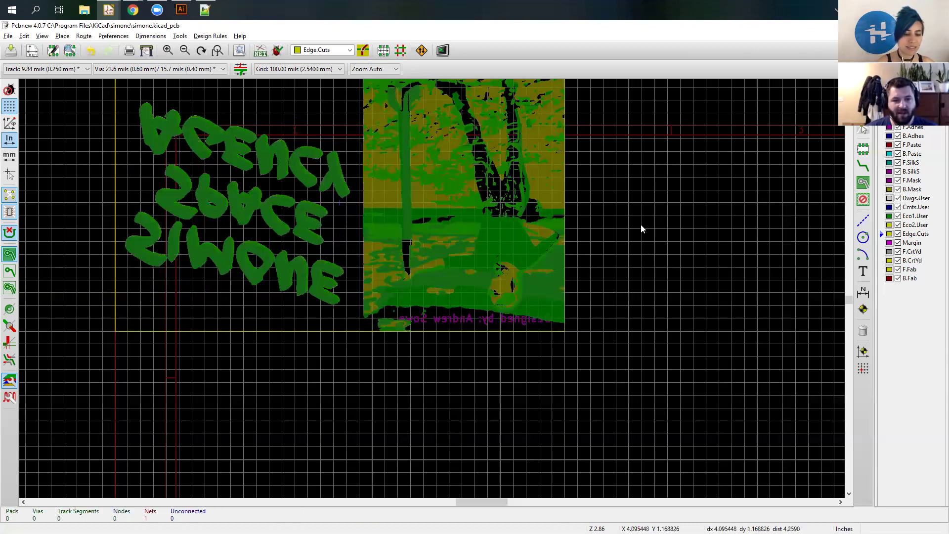
scroll(436, 293, up, 2)
scroll(495, 300, down, 5)
key(f)
click(446, 293)
click(578, 286)
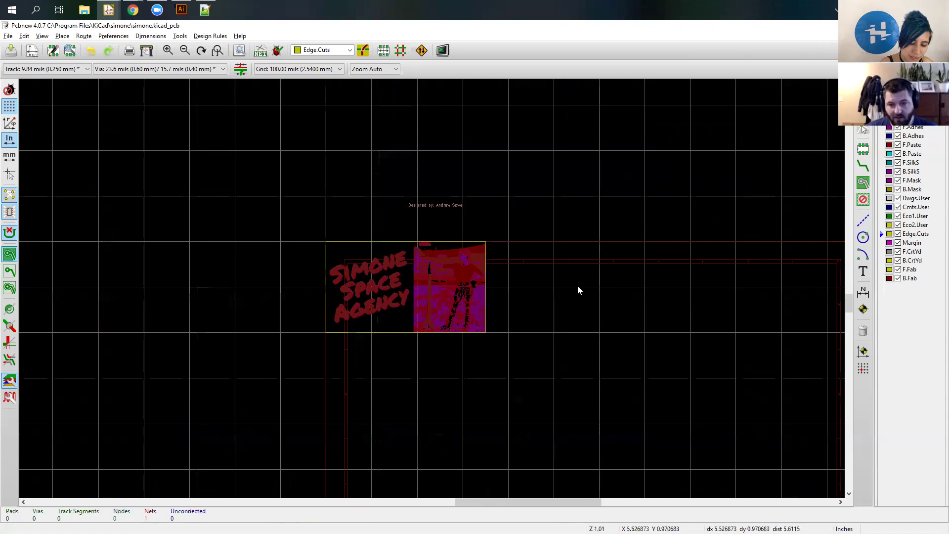
Duplicate the artwork footprint and place the copy directly over the original at X 1.75 in and Y 1 in
right_click(577, 287)
click(500, 276)
click(436, 297)
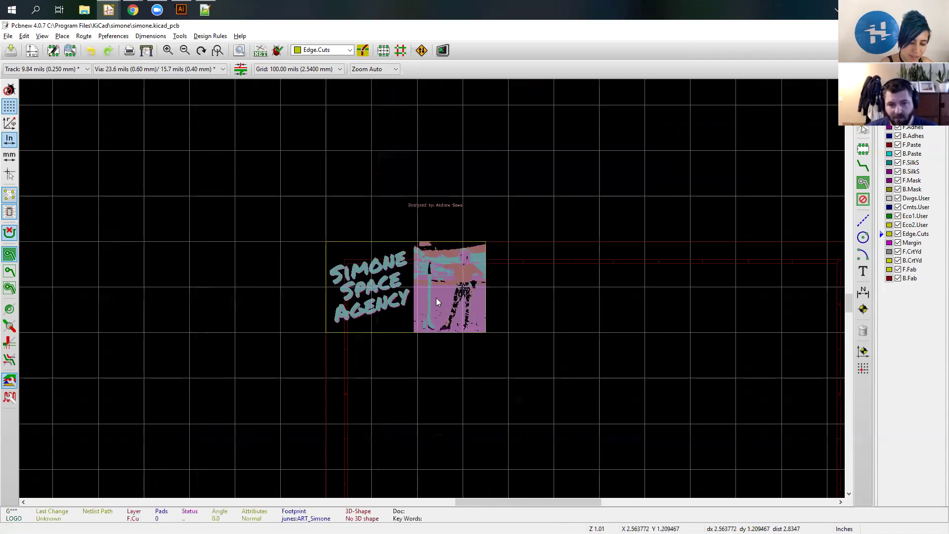
right_click(389, 290)
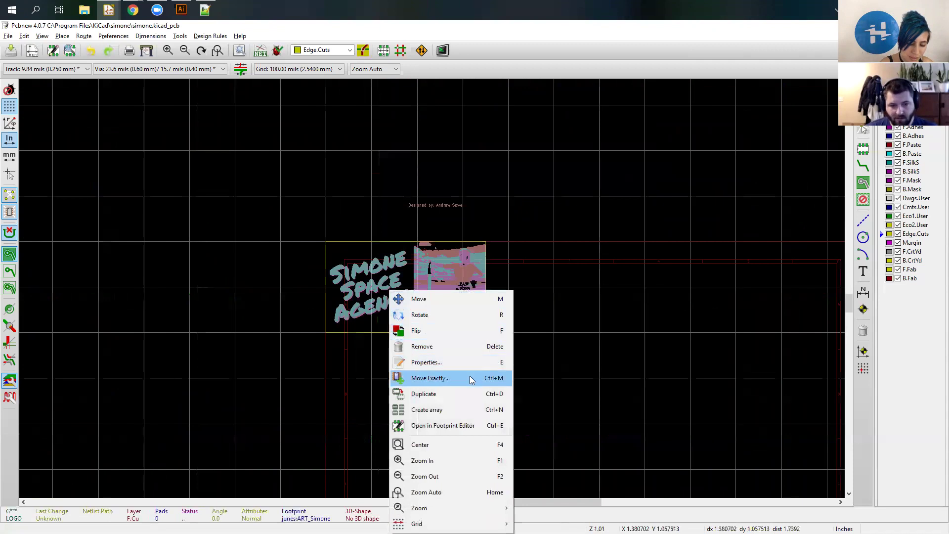
click(464, 394)
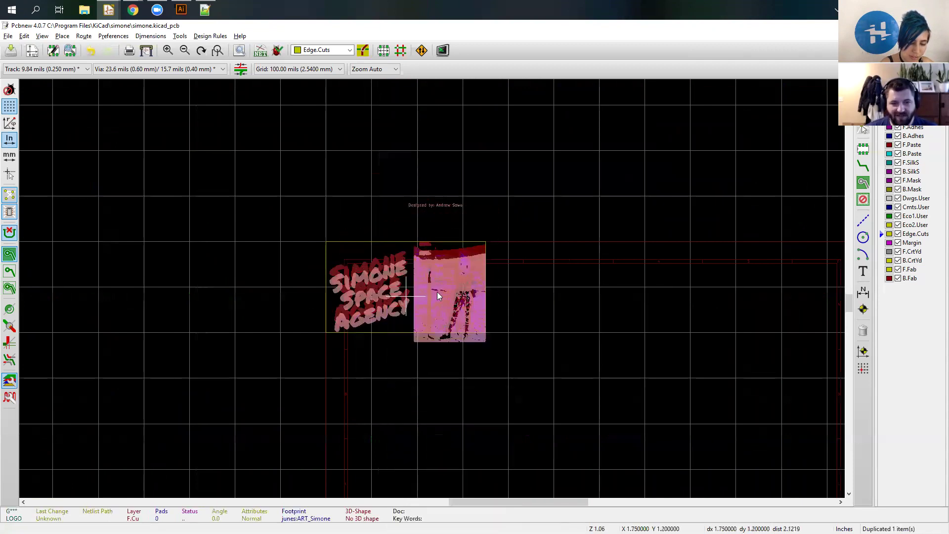
scroll(438, 292, up, 4)
key(Escape)
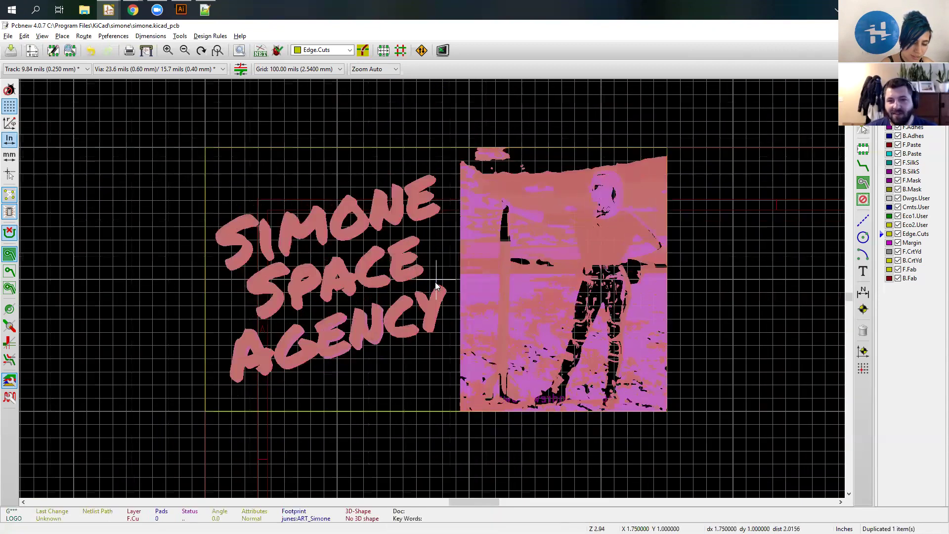
Flip one of the overlapping artwork footprints to the back of the board and inspect that side in the 3D viewer
click(450, 280)
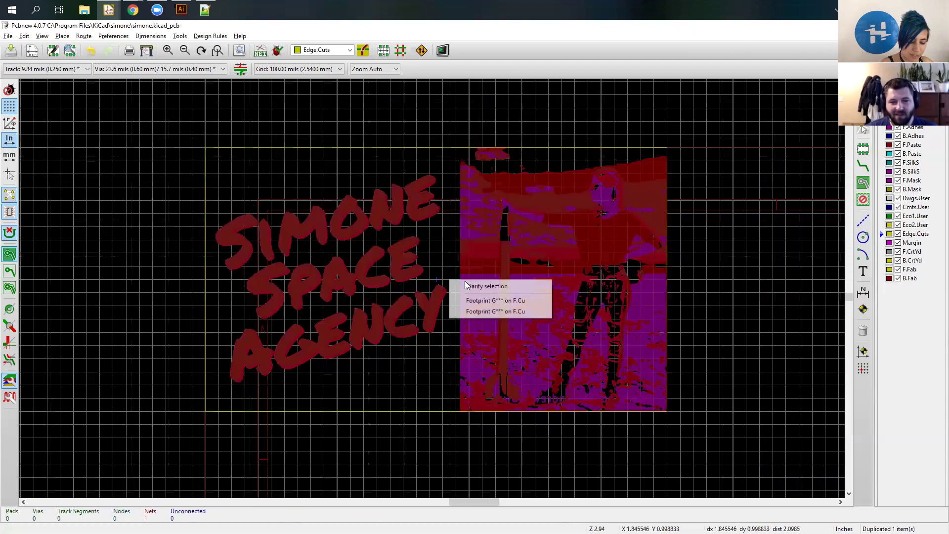
click(516, 302)
key(f)
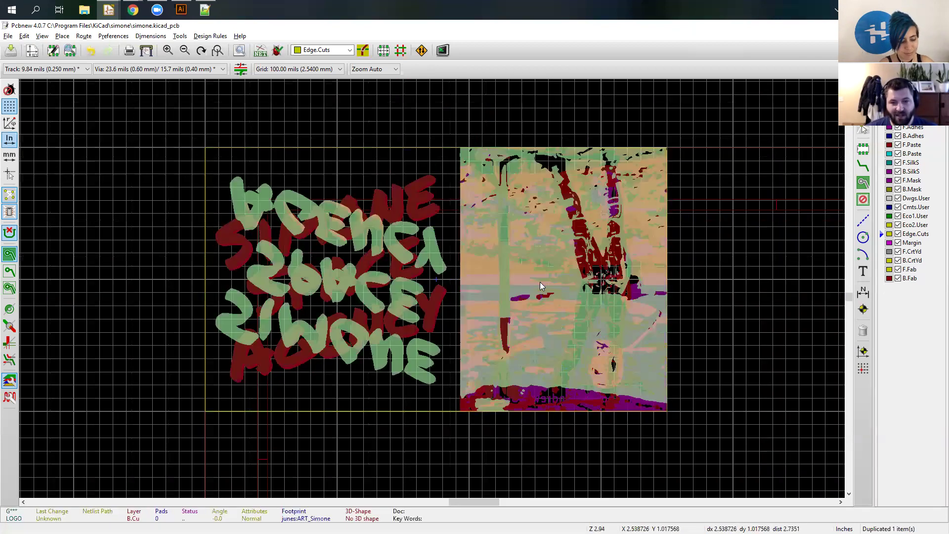
click(742, 251)
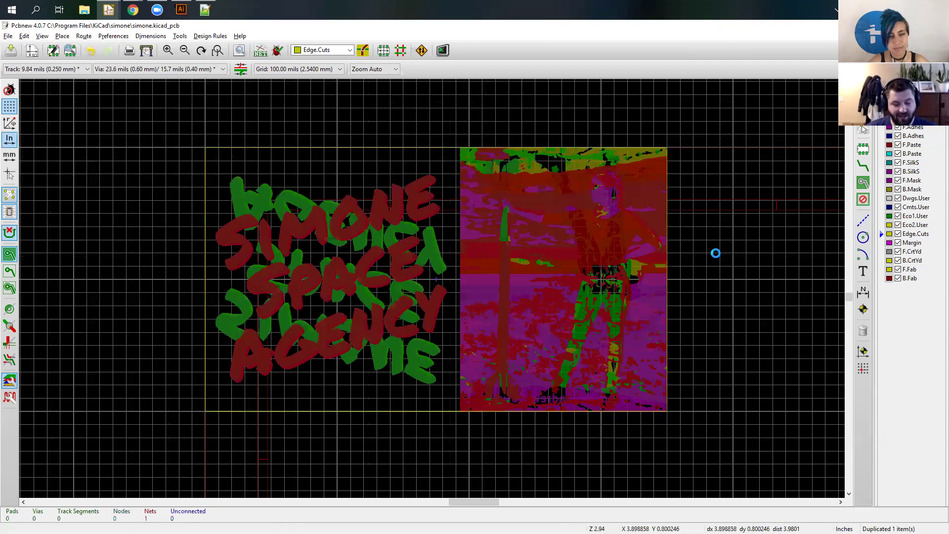
key(alt+3)
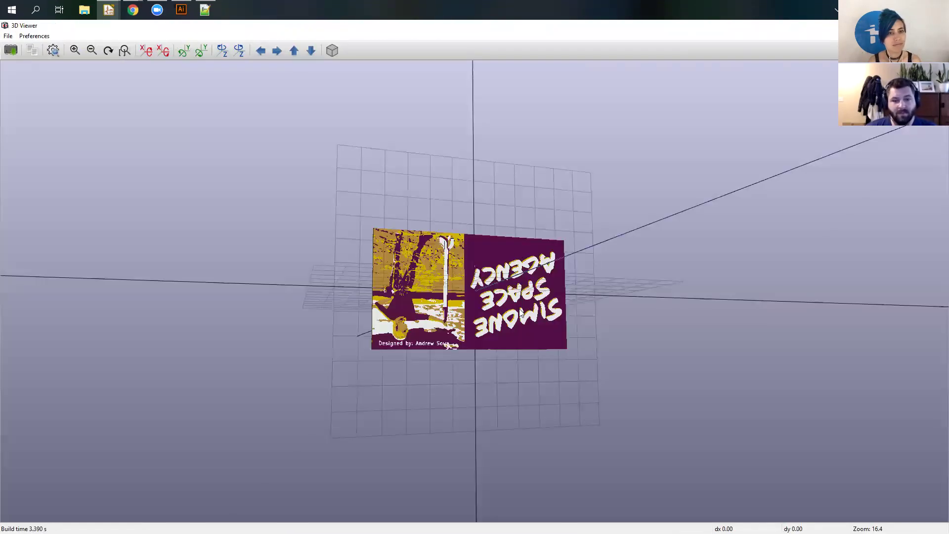
drag(534, 250, 448, 337)
key(alt+Tab)
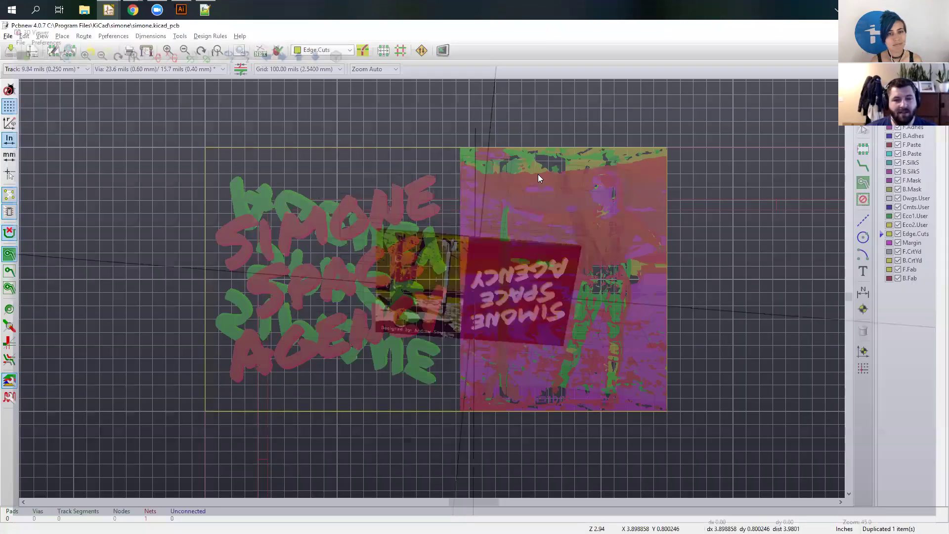
Delete the flipped copy of the artwork footprint and save the board
click(538, 162)
click(559, 183)
key(Delete)
key(ctrl+s)
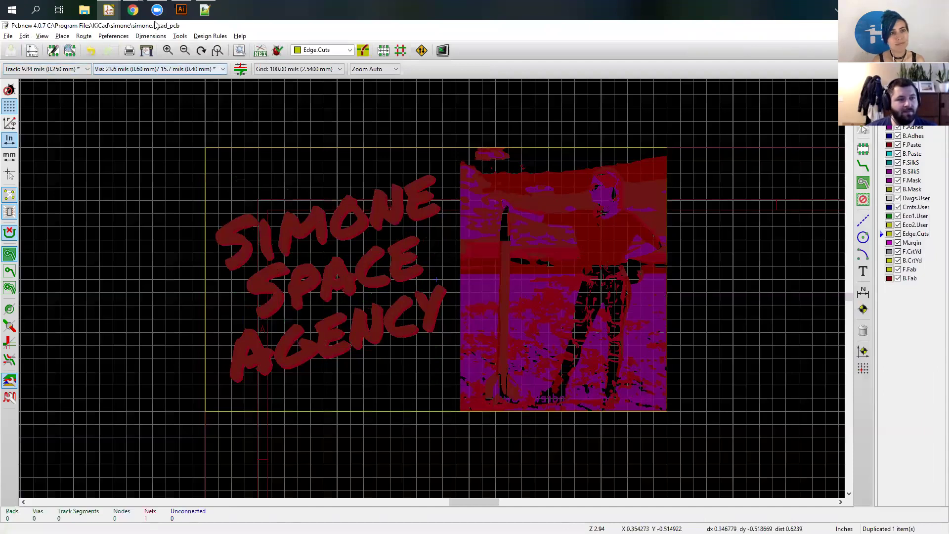
Switch to Chrome, open oshpark.com and sign in to the account
mouse_move(132, 10)
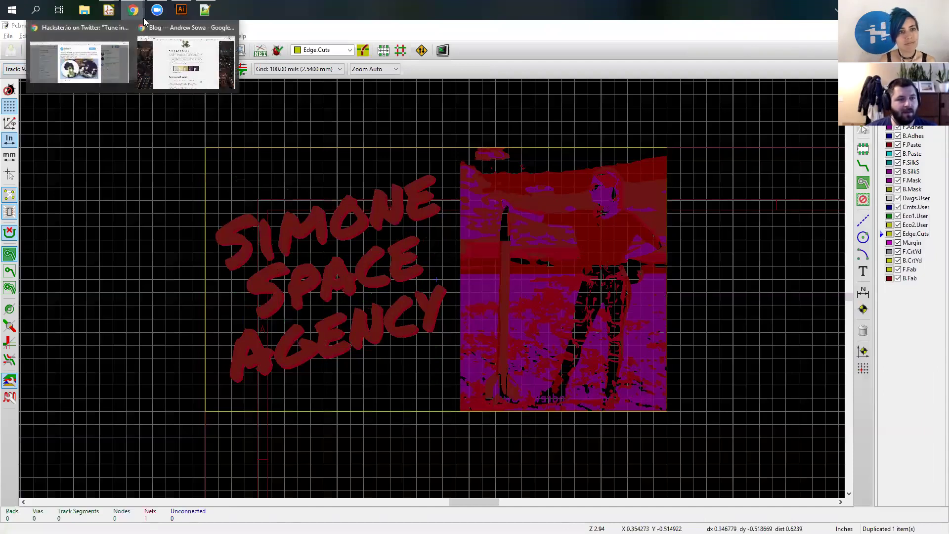
click(147, 51)
click(220, 43)
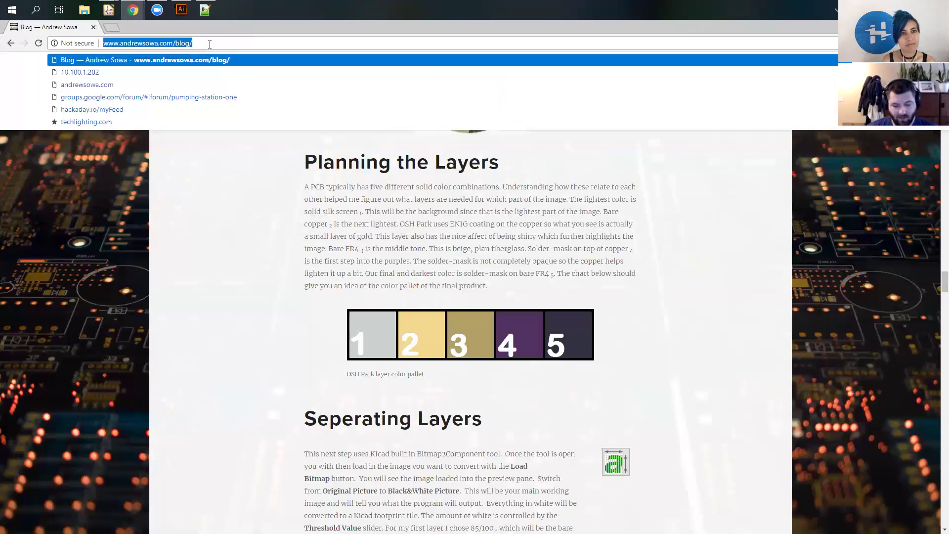
text(oshwa.org)
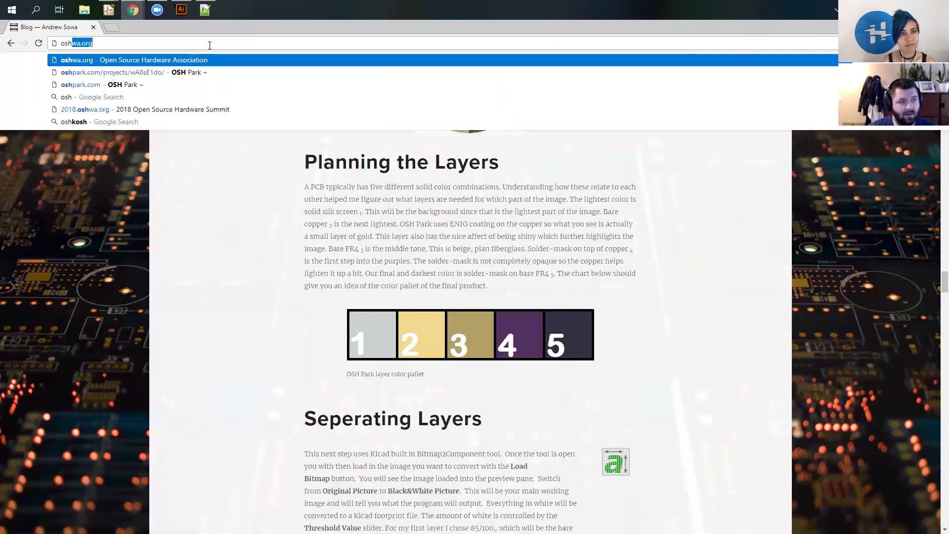
key(Down)
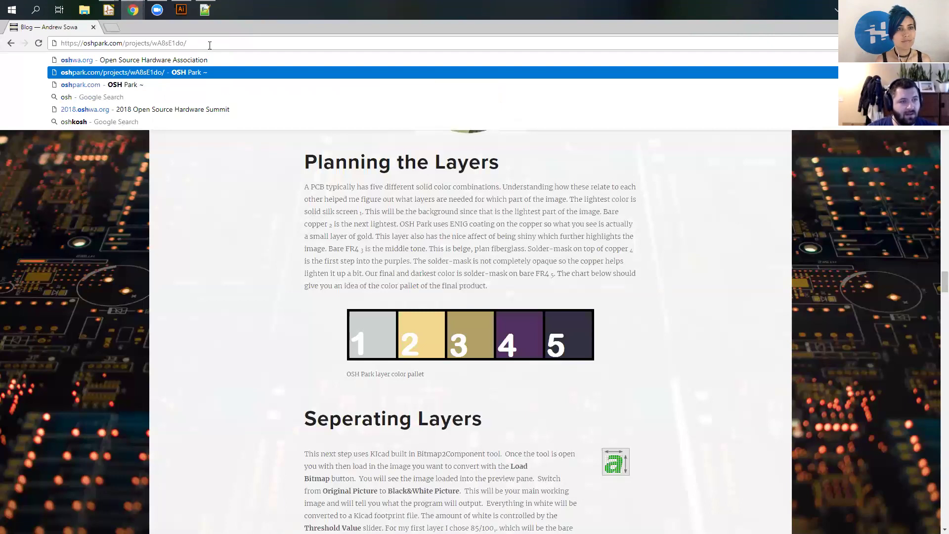
key(Return)
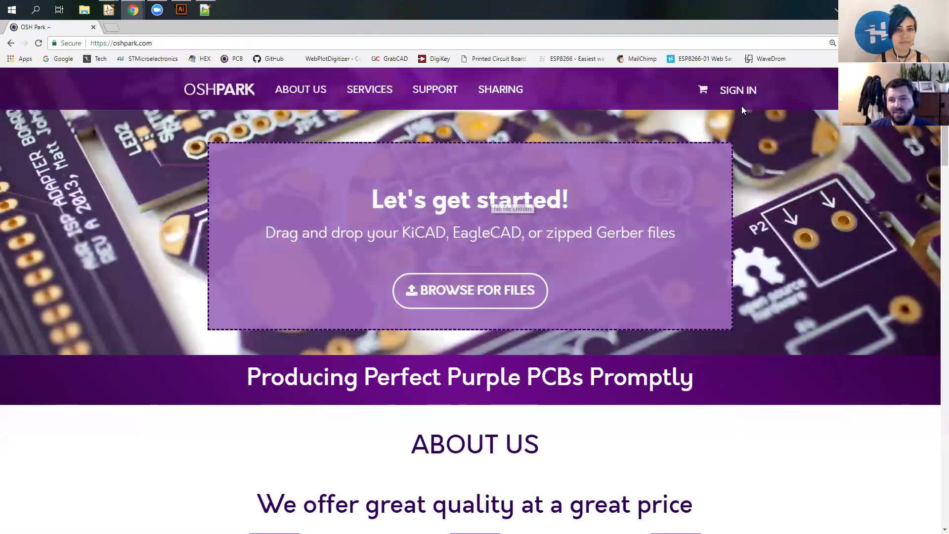
click(739, 91)
click(432, 341)
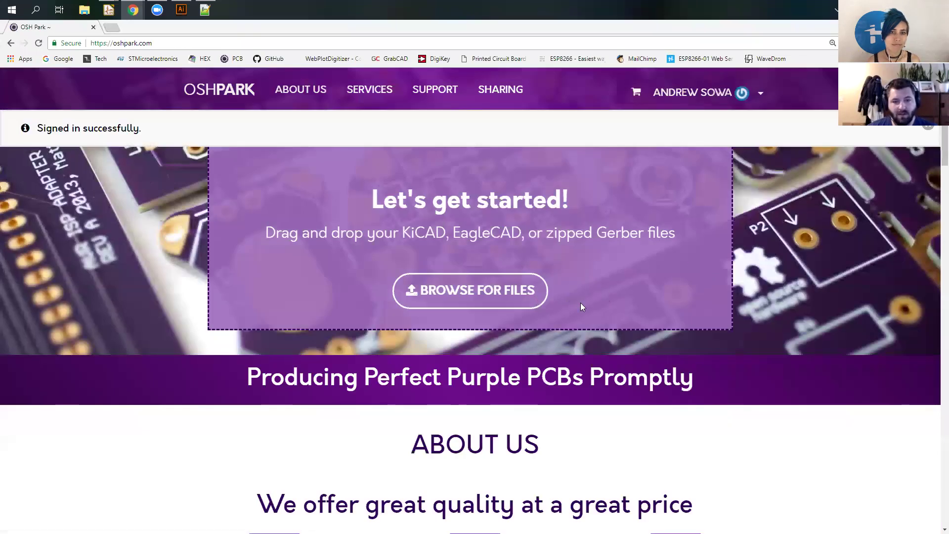
Start choosing a board file to upload and browse to the Main SSD (C:) drive
click(534, 294)
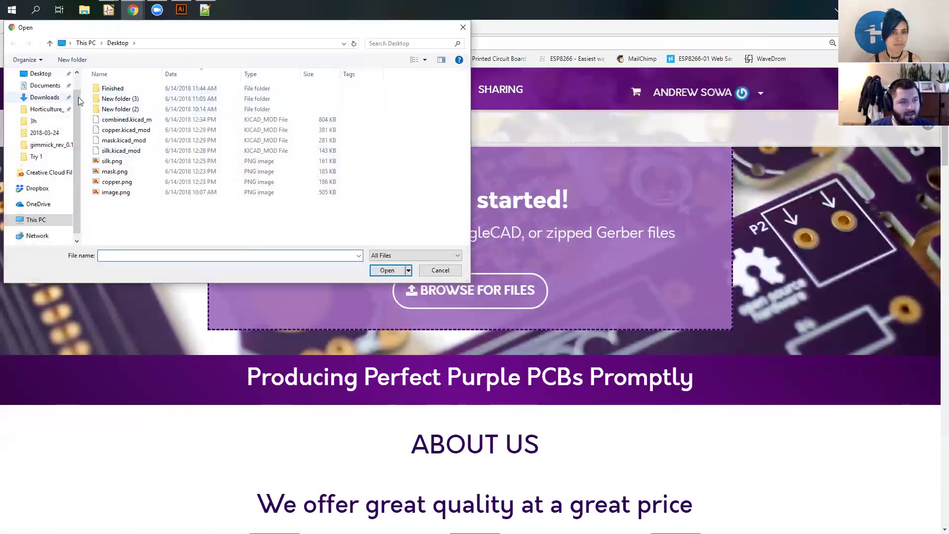
scroll(38, 188, down, 1)
click(36, 207)
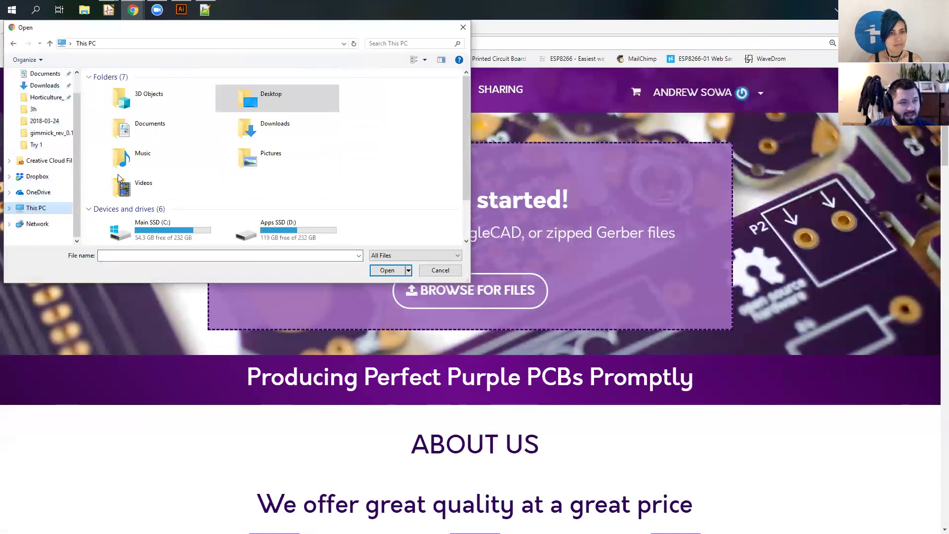
scroll(118, 174, down, 2)
click(191, 182)
double_click(139, 172)
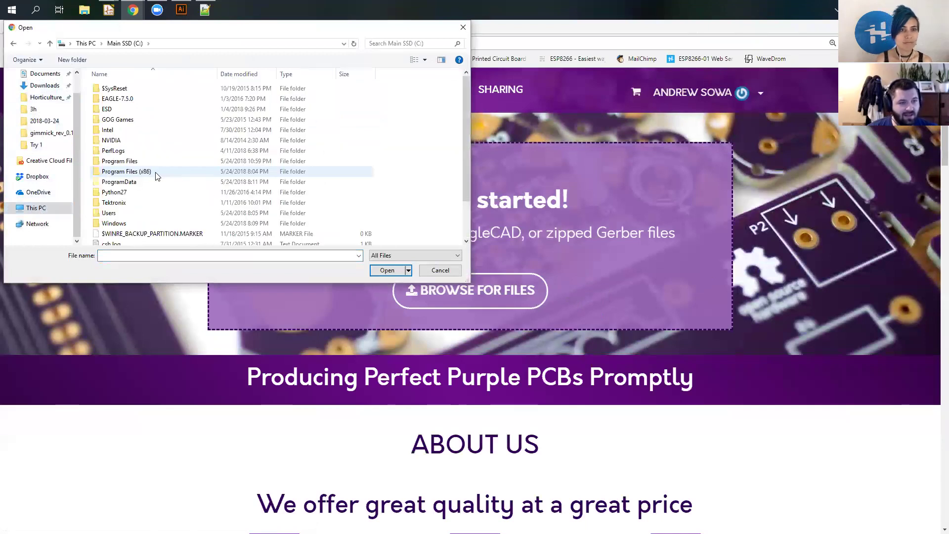
Browse to the simone project folder inside Program Files\KiCad
scroll(188, 124, down, 2)
double_click(181, 121)
scroll(192, 158, down, 5)
scroll(192, 158, down, 8)
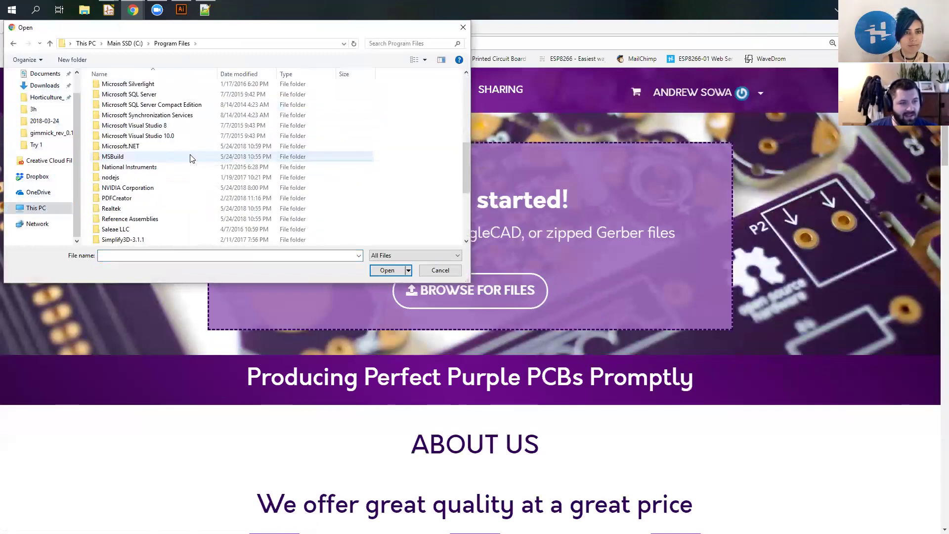
scroll(191, 158, up, 9)
scroll(192, 159, up, 2)
scroll(192, 158, down, 1)
double_click(124, 179)
scroll(164, 164, down, 15)
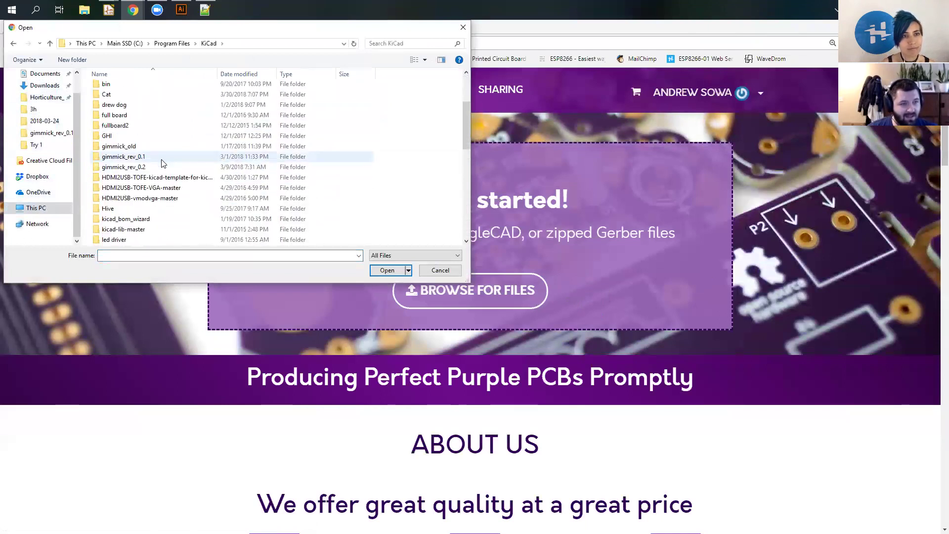
double_click(129, 116)
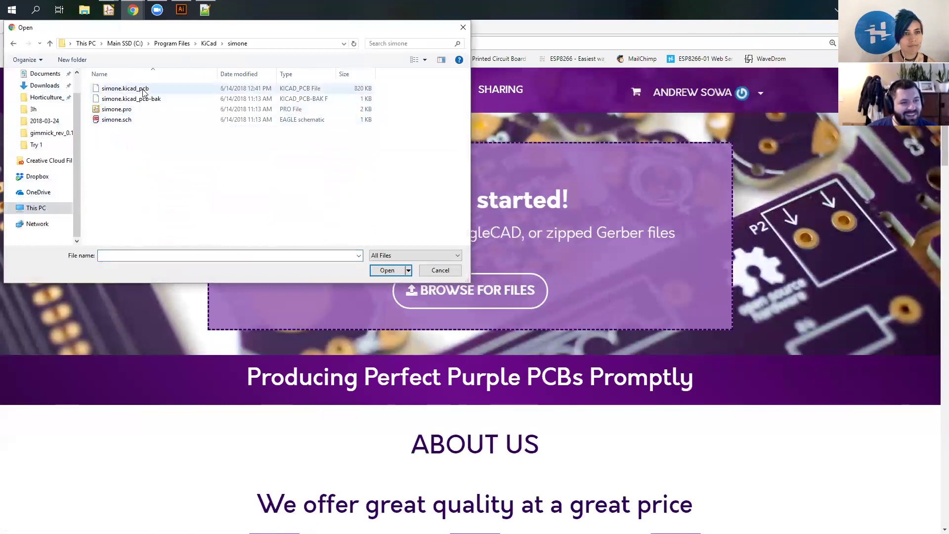
Try to upload simone.kicad_pcb to OSH Park, read the processing notes and start the upload over
double_click(143, 91)
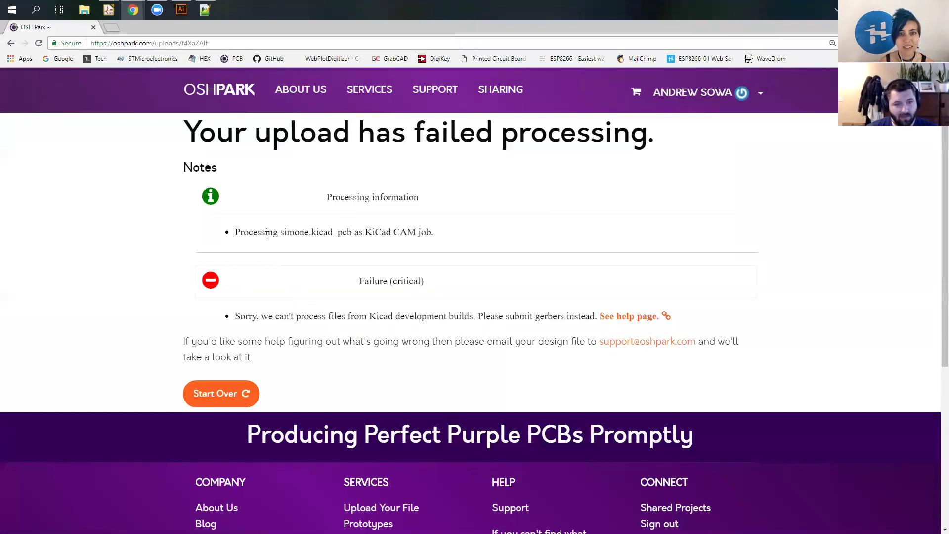
drag(466, 238, 321, 221)
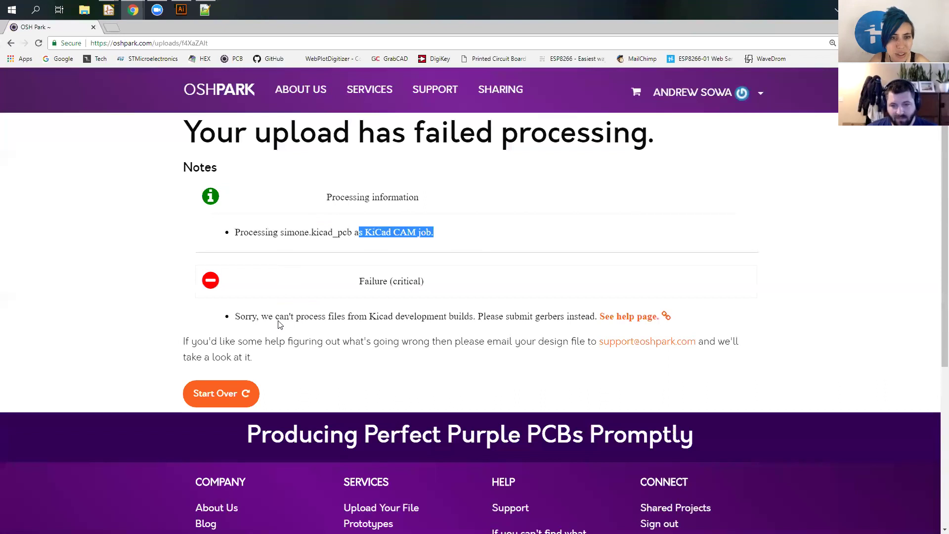
click(219, 394)
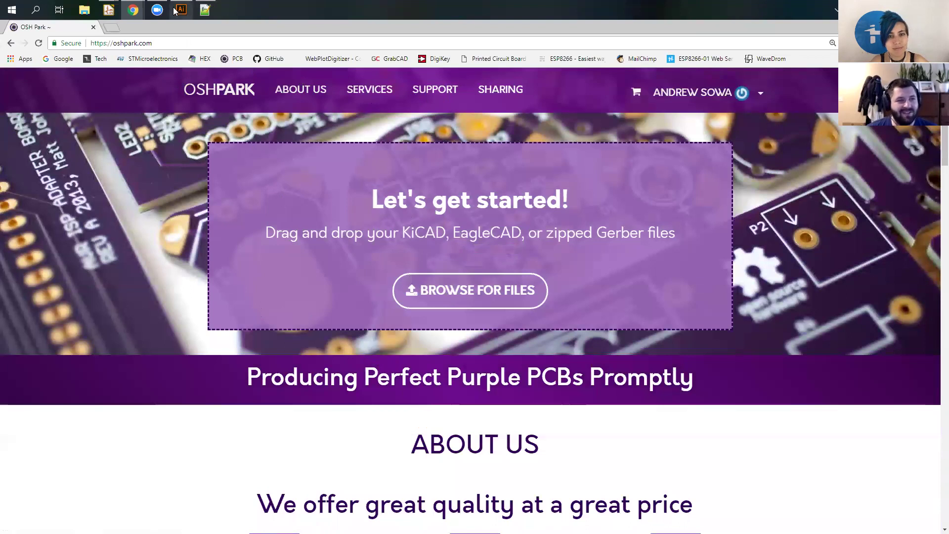
Switch to Pcbnew and open the plot settings for the board
mouse_move(113, 14)
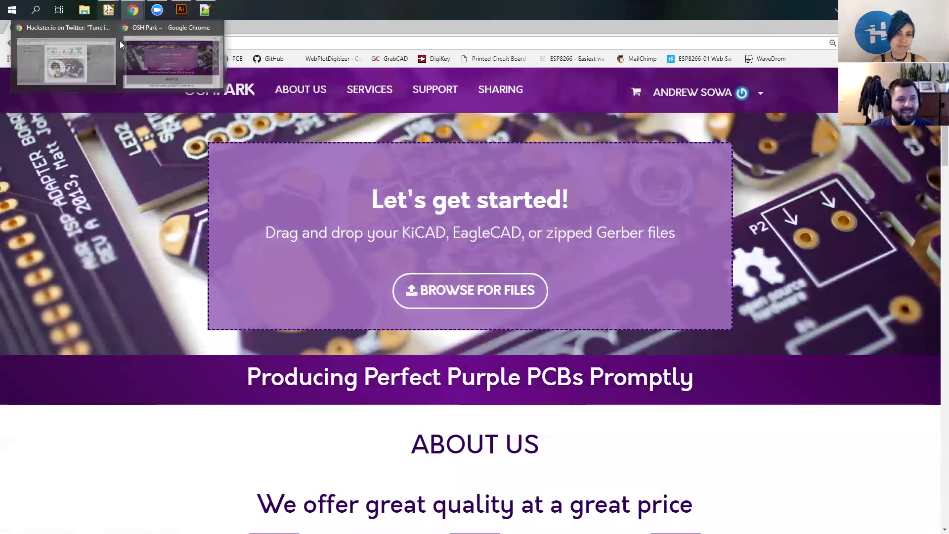
click(171, 62)
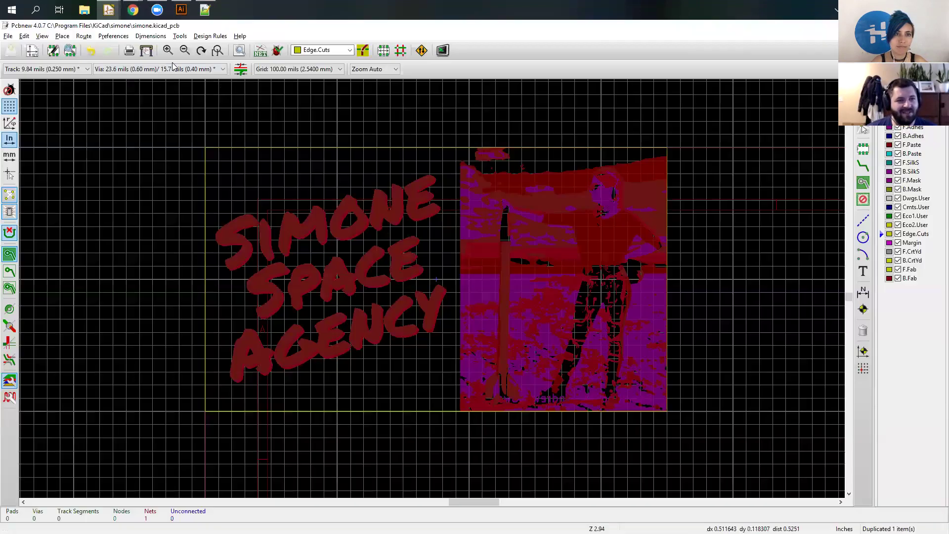
click(145, 51)
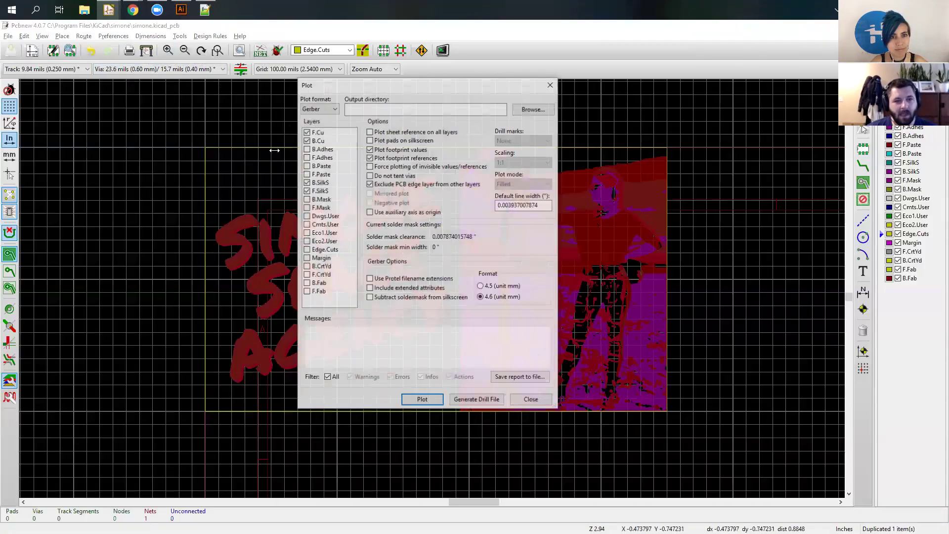
Create a Gerbers folder on the Desktop and set it as the plot output directory using a relative path
click(534, 108)
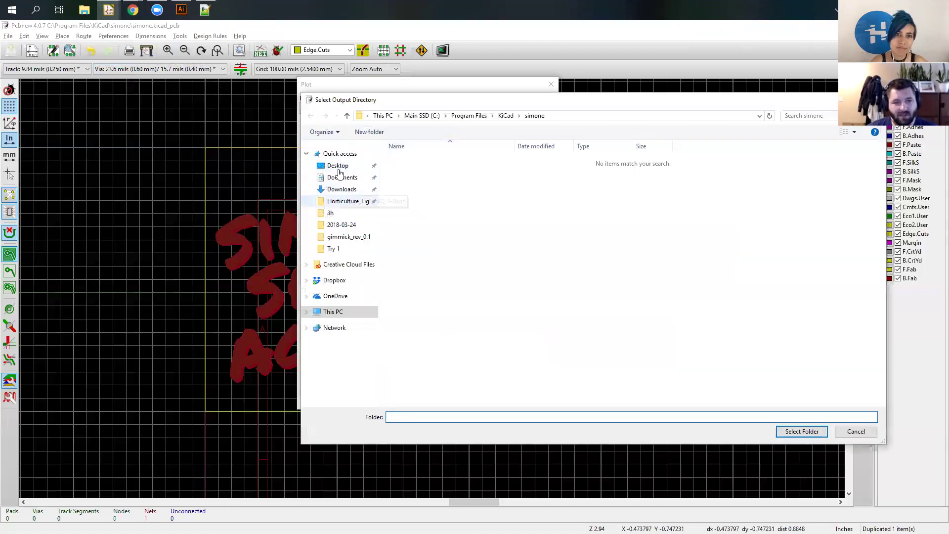
click(337, 165)
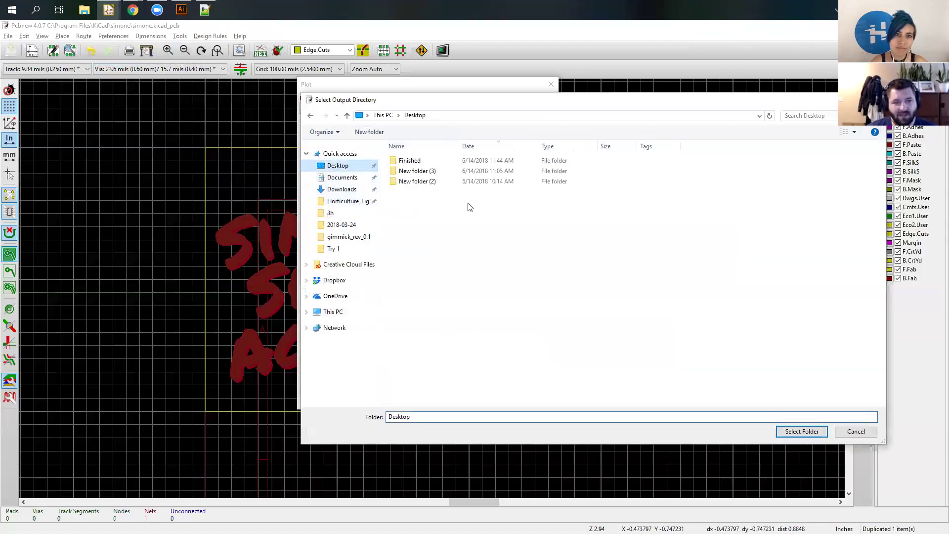
right_click(433, 224)
mouse_move(487, 322)
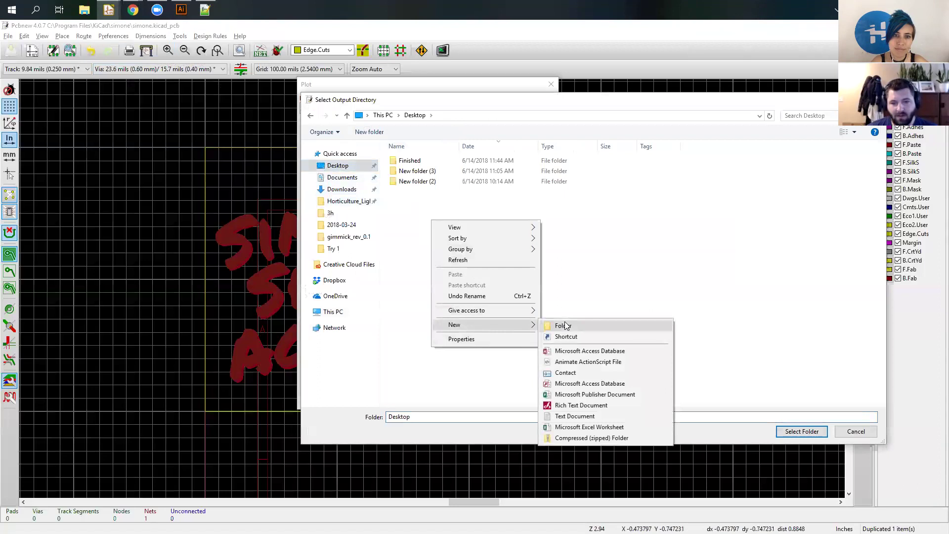
click(565, 322)
text(Gerb)
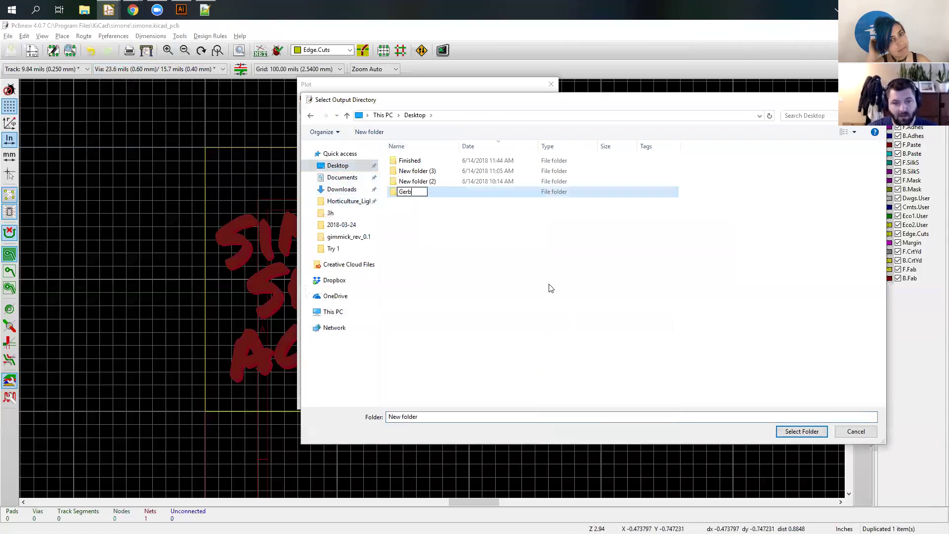
text(ers)
key(Return)
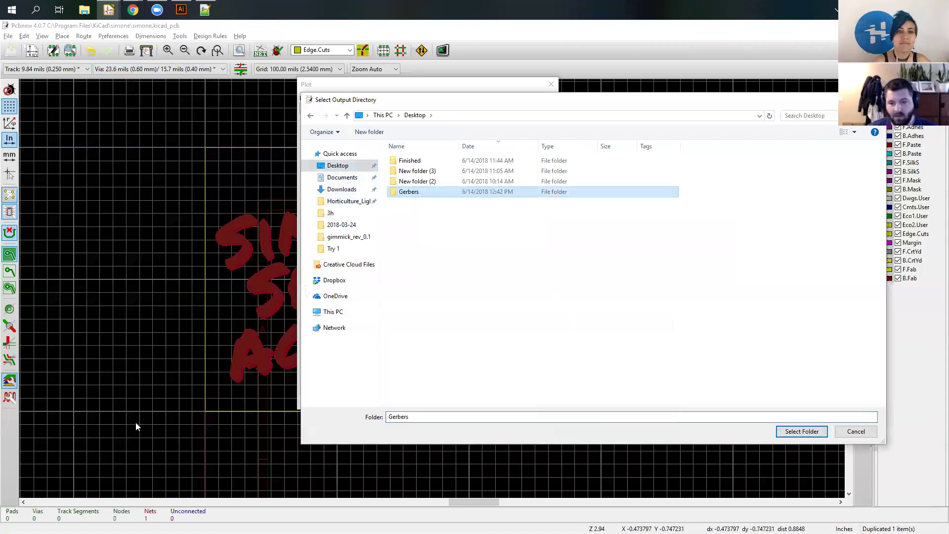
click(784, 433)
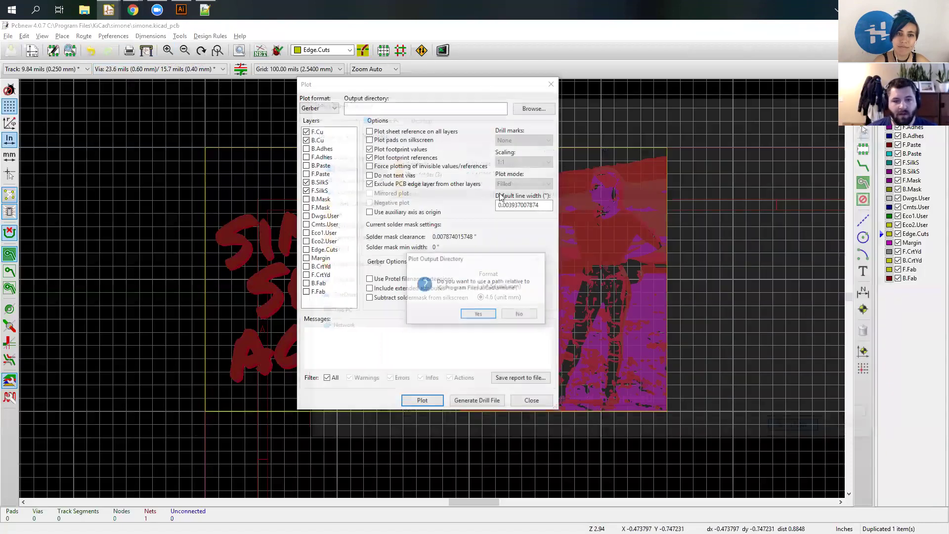
key(Return)
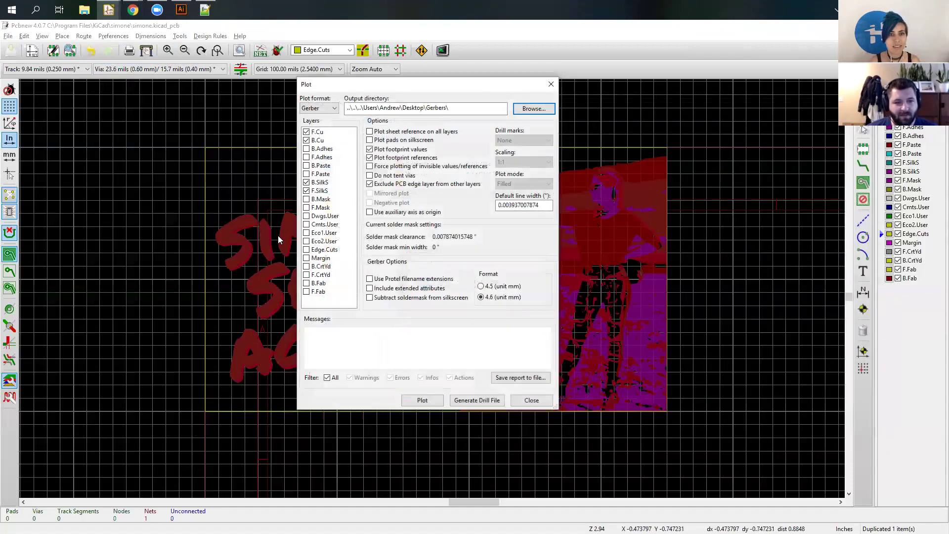
Add the B.Mask, F.Mask and Edge.Cuts layers to the plot, generate the Gerber files and close the plot settings
click(306, 199)
click(306, 207)
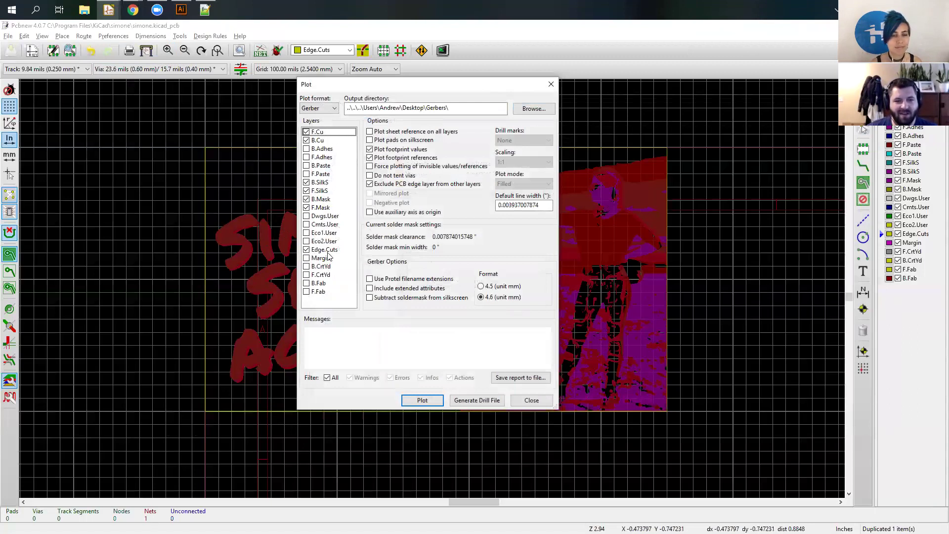
click(423, 402)
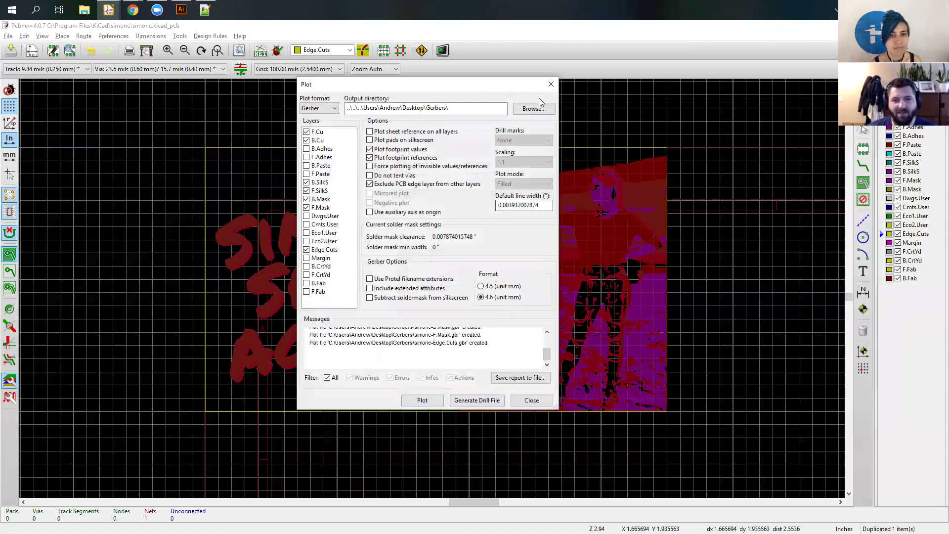
click(551, 84)
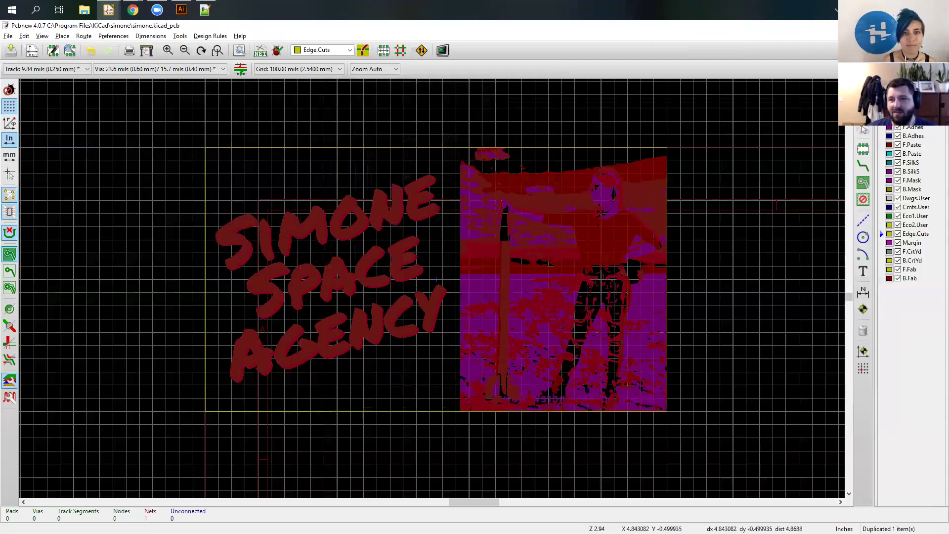
Minimize the open windows and create a compressed folder named simone.zip on the desktop
key(super+Down)
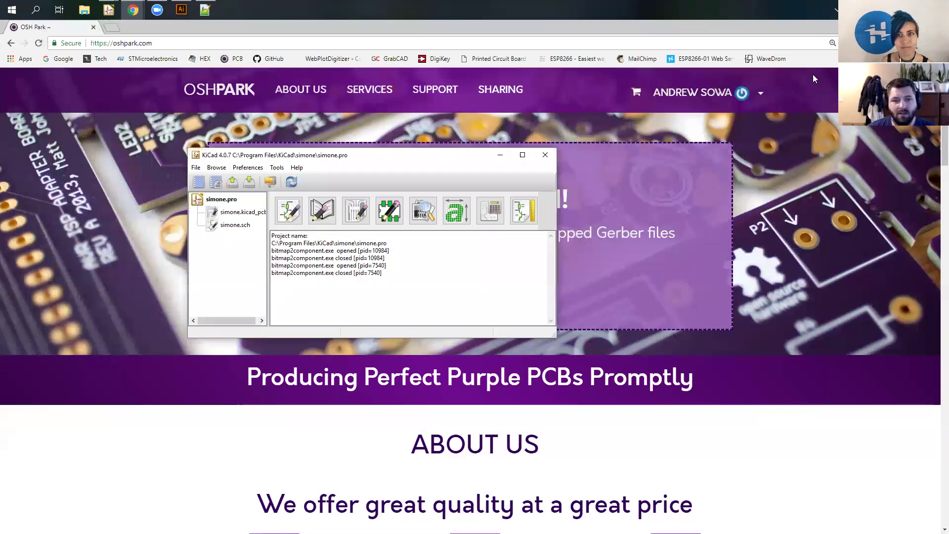
key(super+Down)
right_click(112, 270)
mouse_move(148, 362)
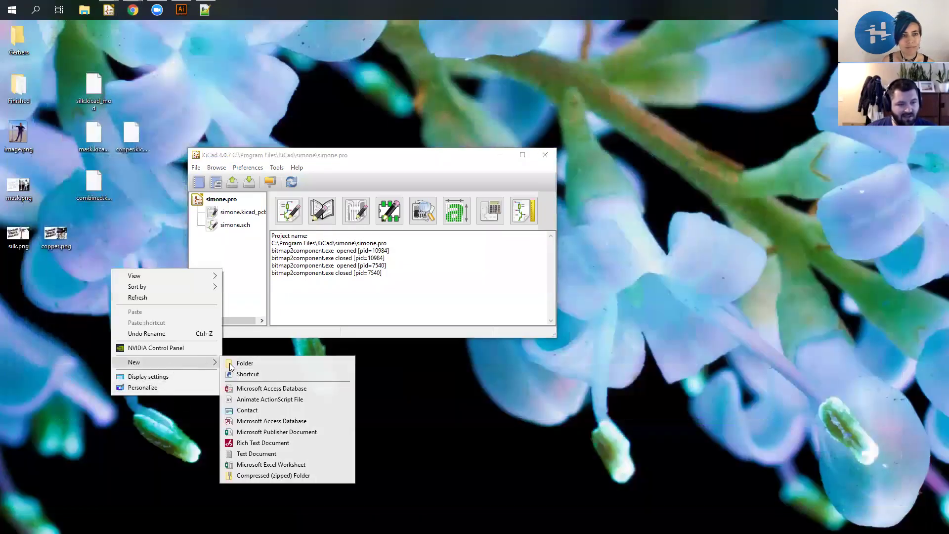
click(288, 468)
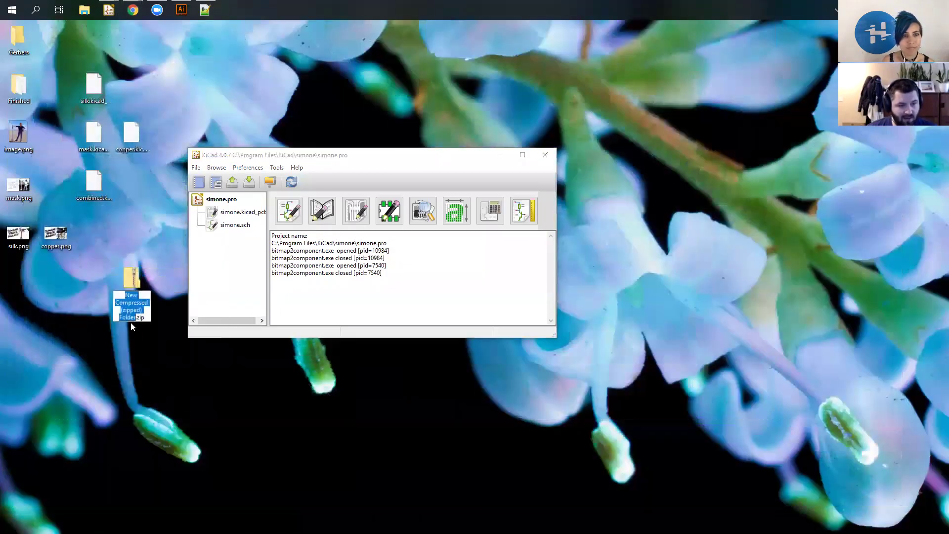
text(g)
text(imone)
key(Return)
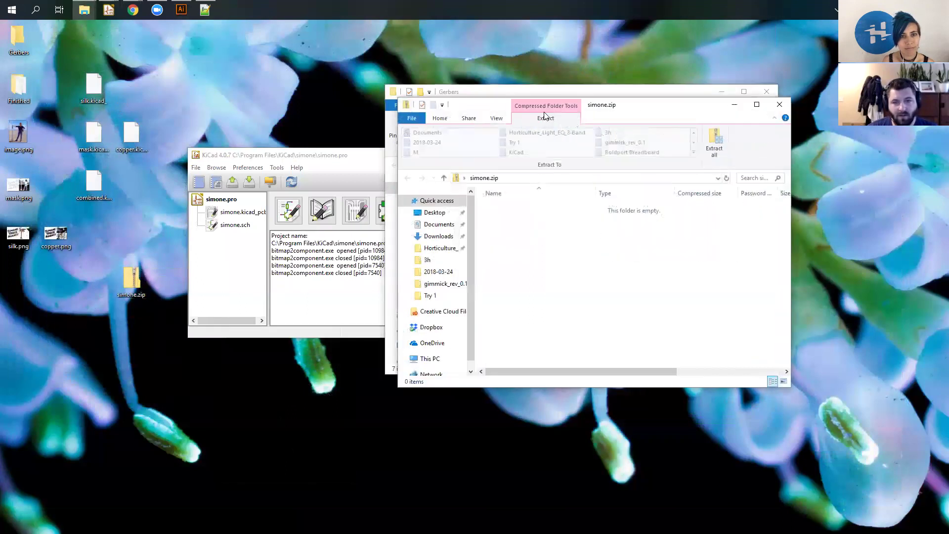
Copy all the Gerber files from the Gerbers folder into simone.zip and close both folder windows
drag(680, 112, 872, 228)
click(544, 232)
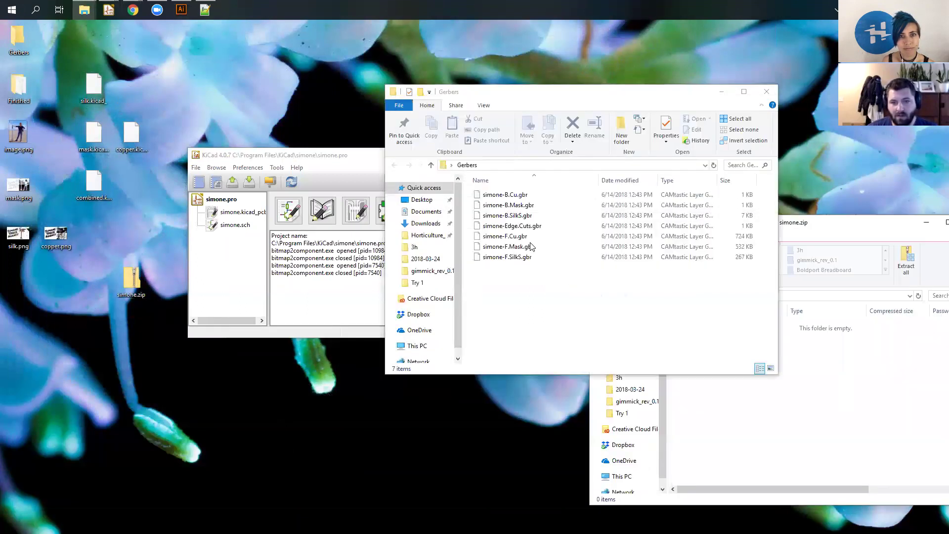
key(ctrl+a)
click(789, 412)
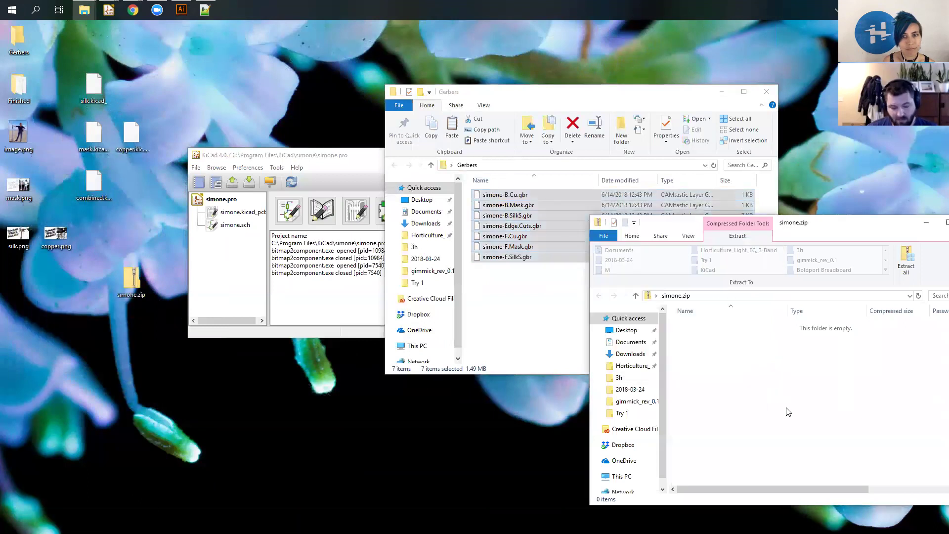
drag(817, 225, 603, 236)
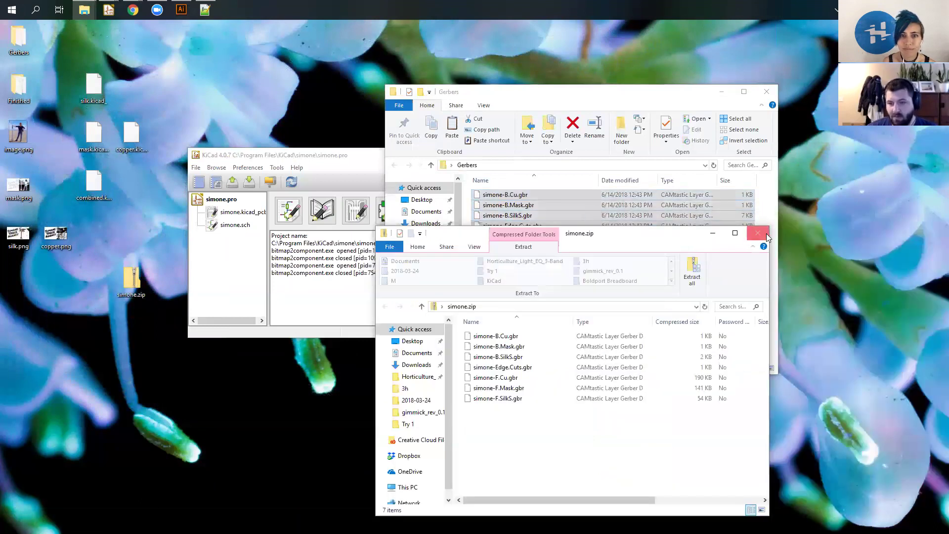
click(766, 233)
click(766, 91)
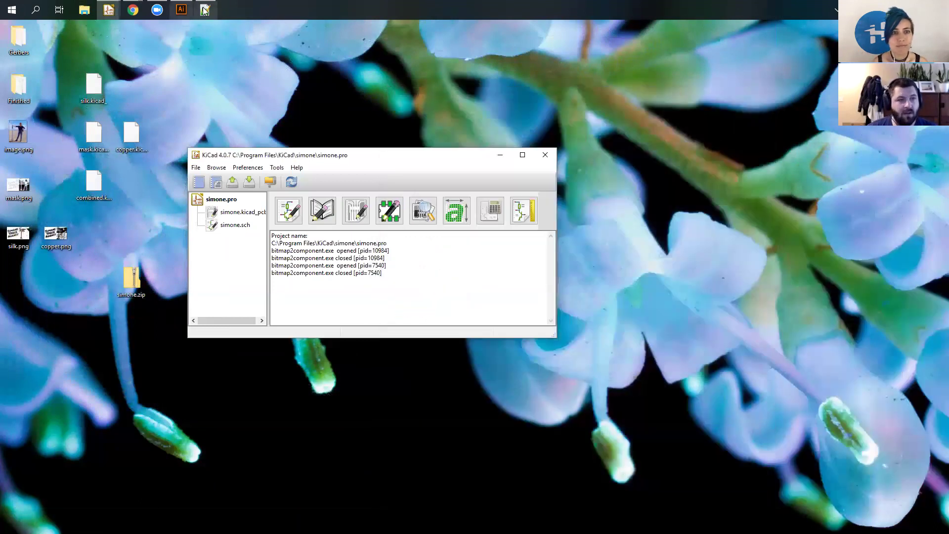
Switch to the OSH Park page in Chrome and upload simone.zip from the Desktop
mouse_move(133, 10)
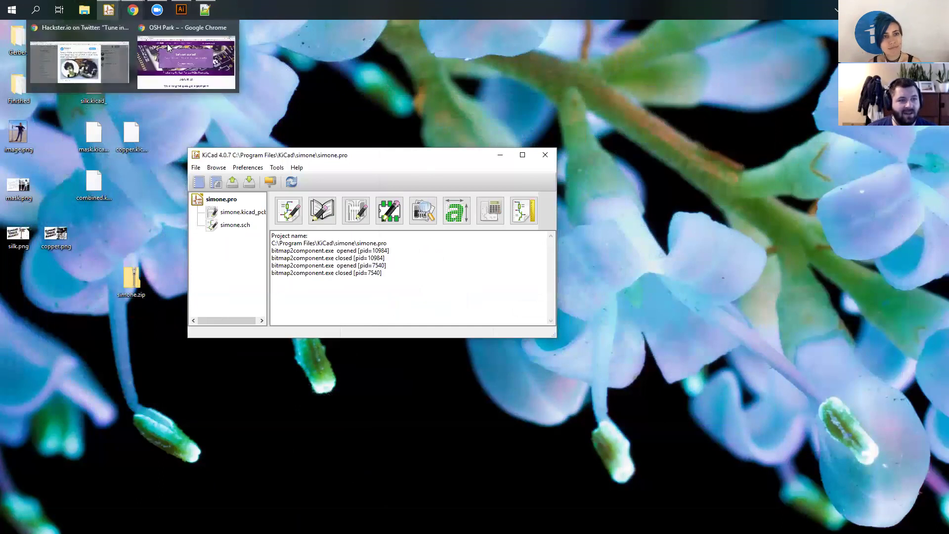
click(168, 47)
click(469, 290)
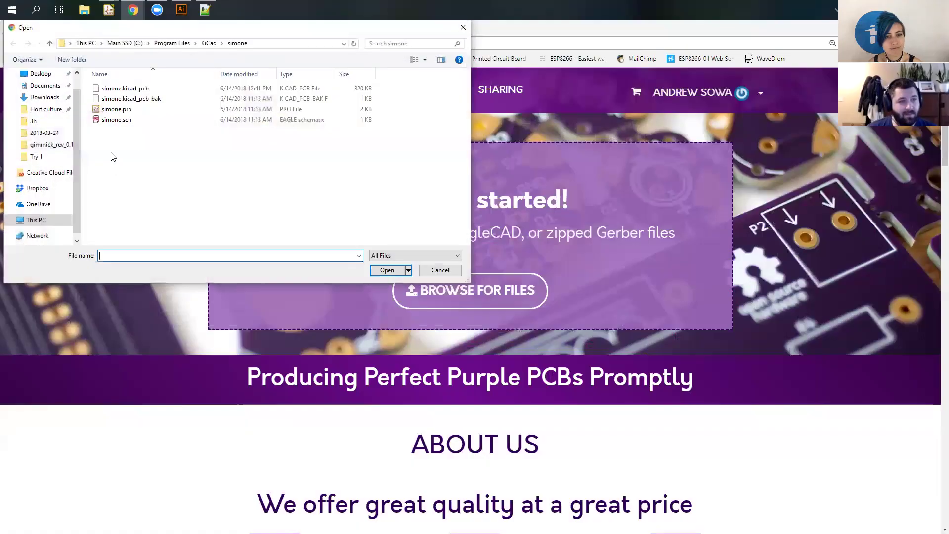
click(39, 74)
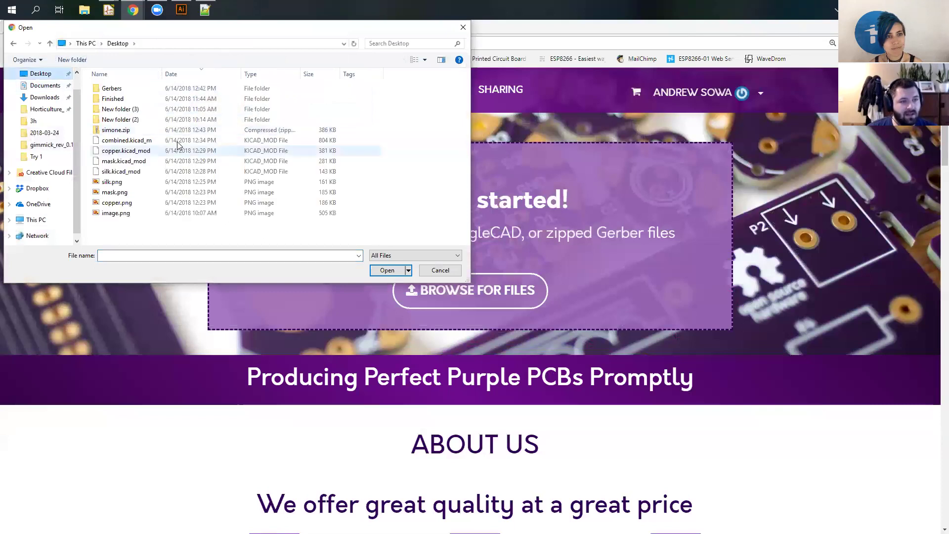
double_click(168, 130)
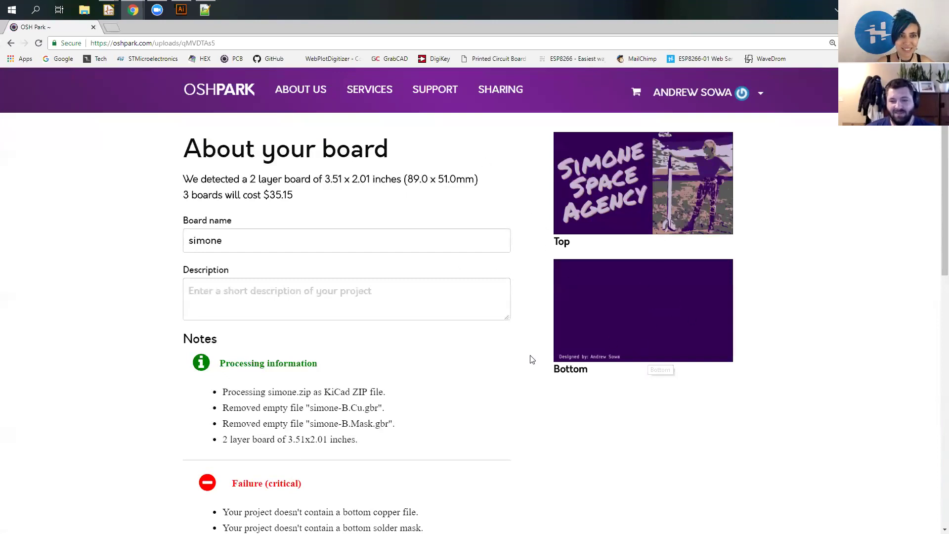
Review the board previews and processing notes, and acknowledge the design problems so the order can continue
scroll(580, 346, down, 3)
scroll(572, 374, up, 2)
scroll(429, 326, down, 4)
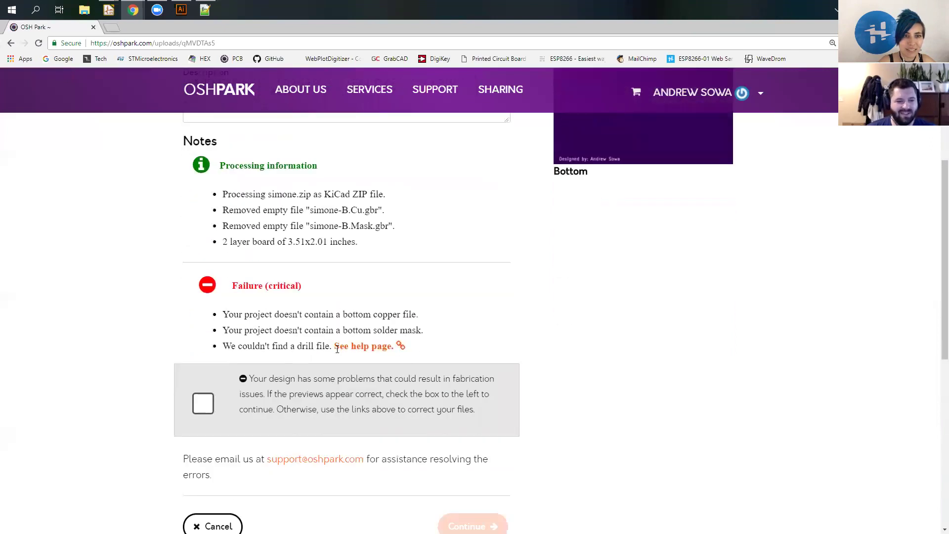
scroll(474, 394, up, 4)
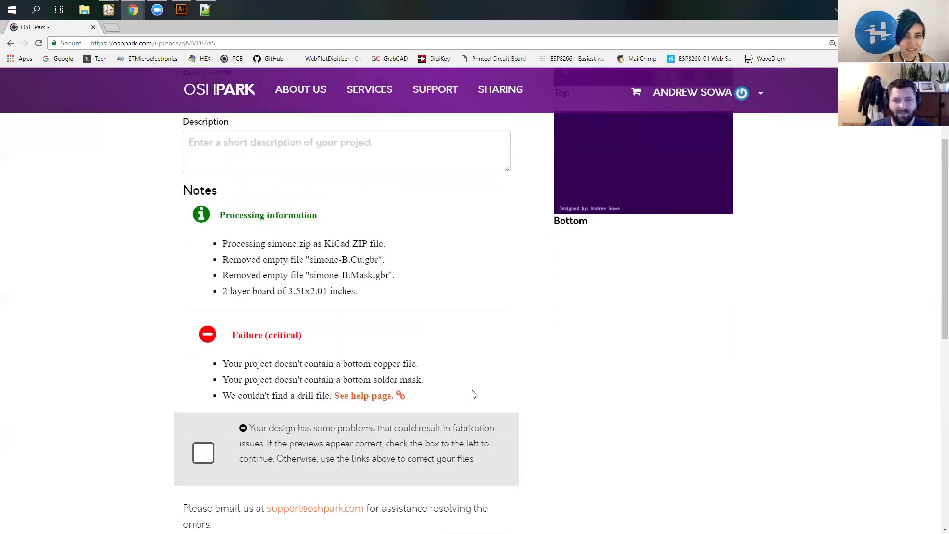
scroll(473, 394, down, 3)
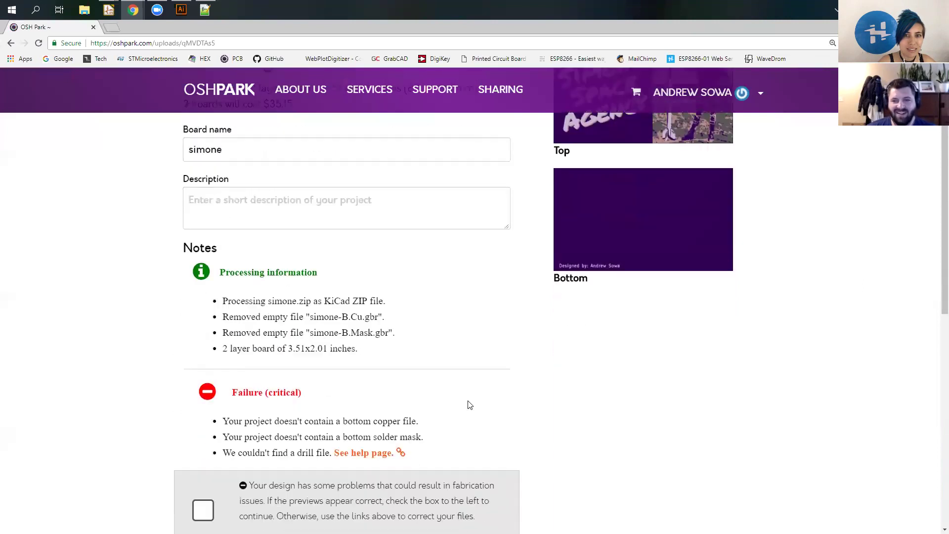
click(202, 453)
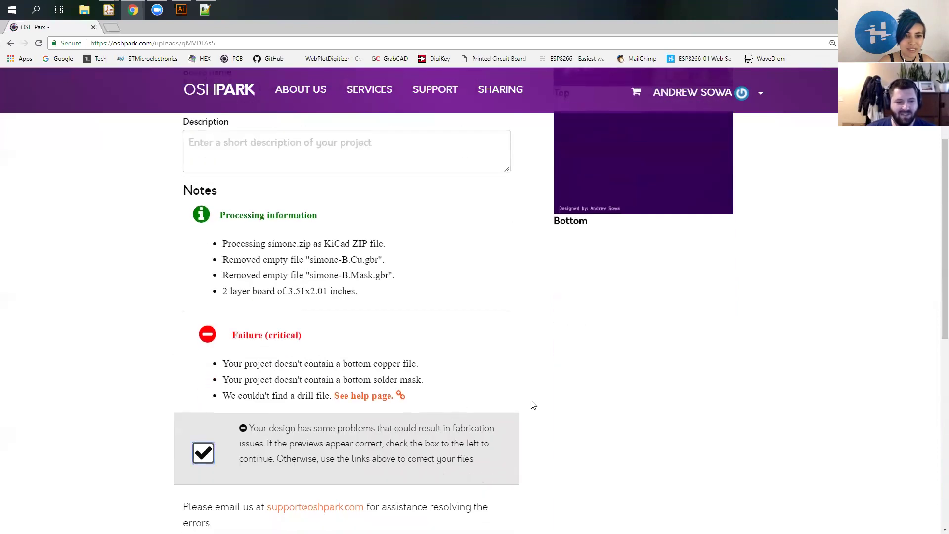
scroll(538, 403, down, 3)
scroll(534, 411, up, 3)
scroll(470, 420, up, 3)
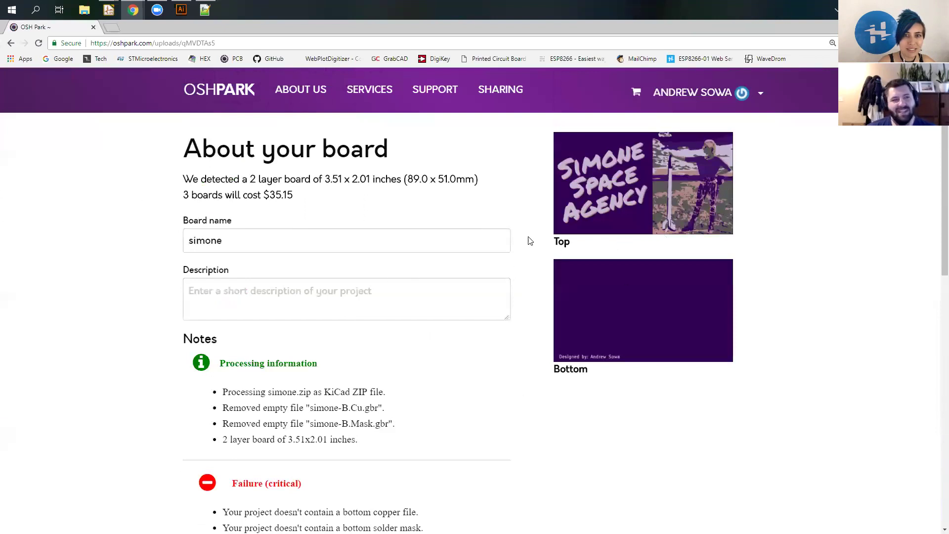
Switch to the KiCad project manager and clear the other windows from the desktop
key(alt+Tab)
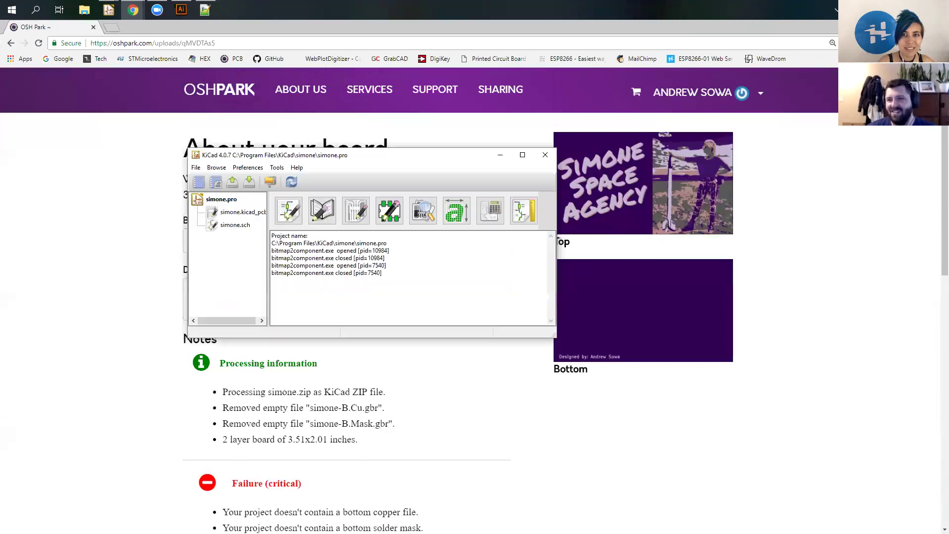
drag(401, 161, 401, 161)
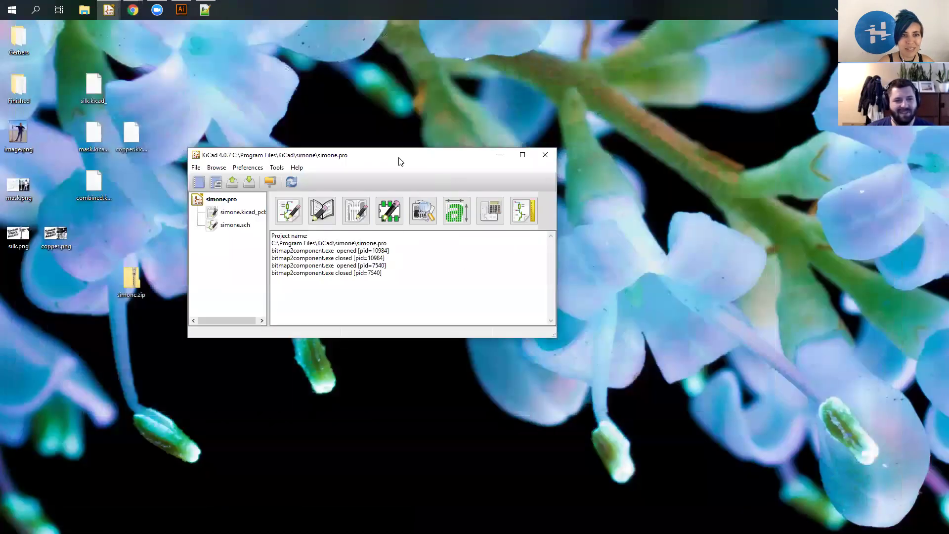